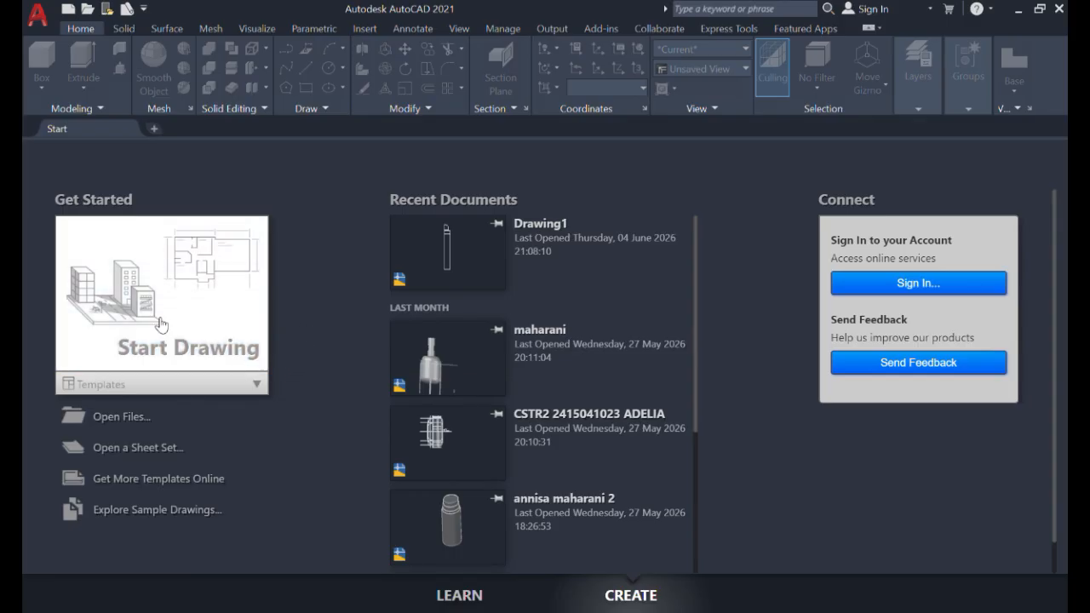
Create a new drawing and configure its units to decimal lengths with millimeters as the insertion scale.
left_click(130, 322)
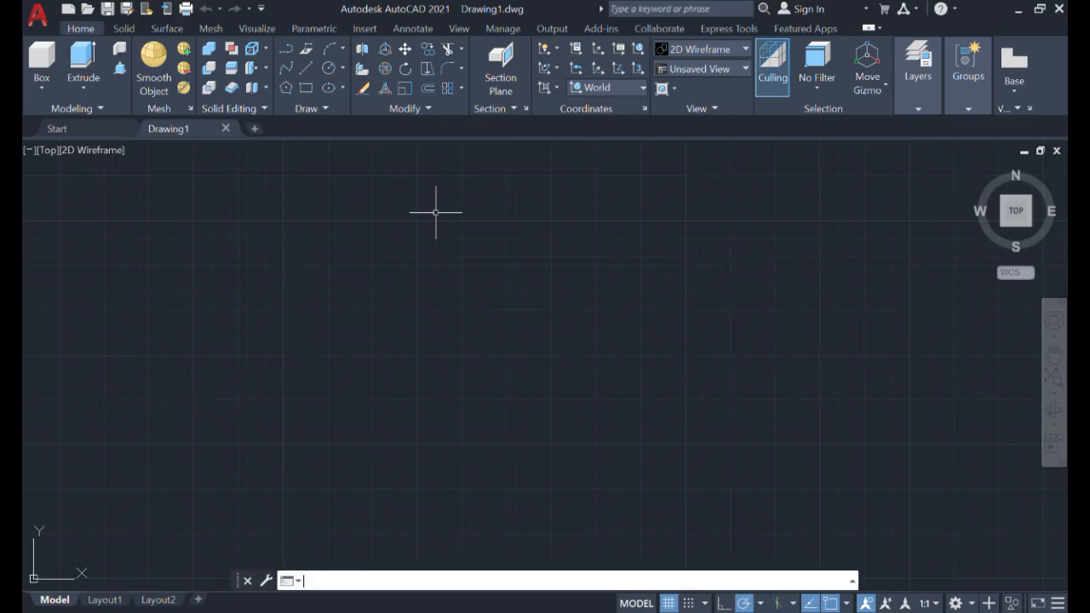
type("unit")
left_click(362, 479)
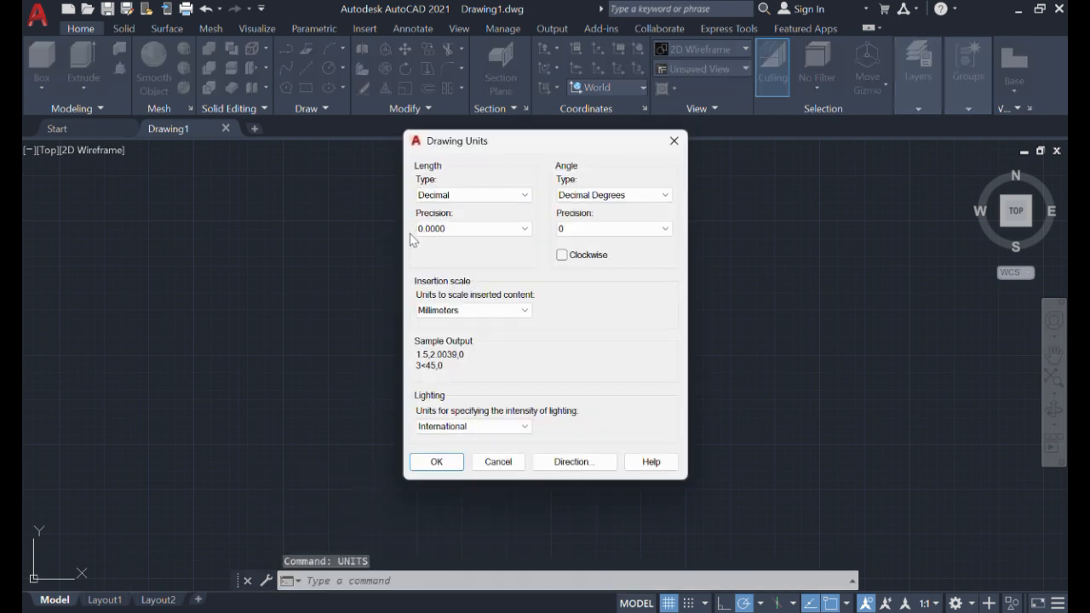
left_click(467, 311)
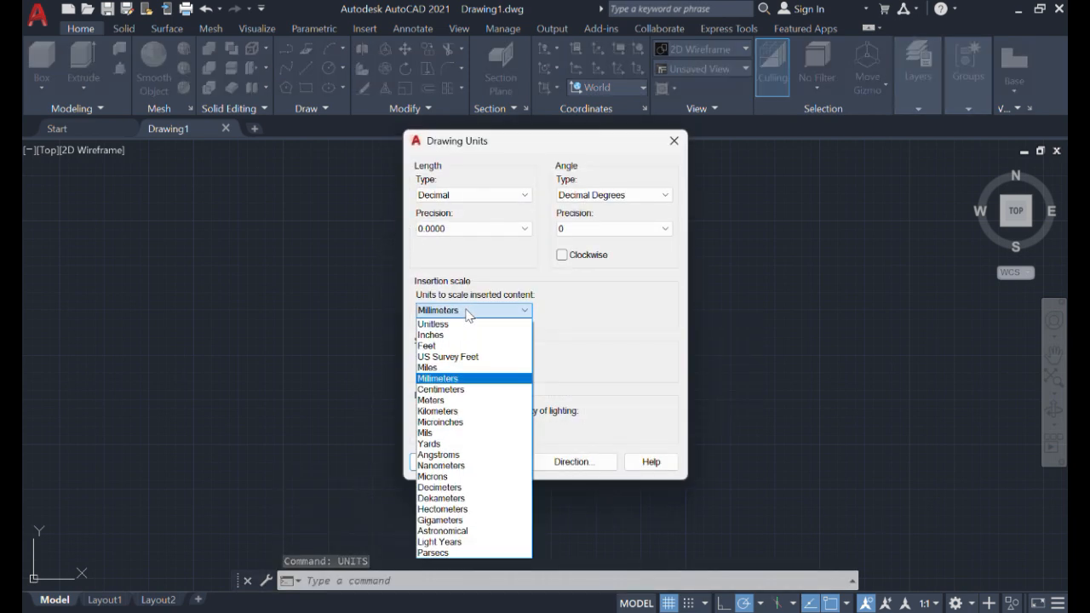
left_click(474, 379)
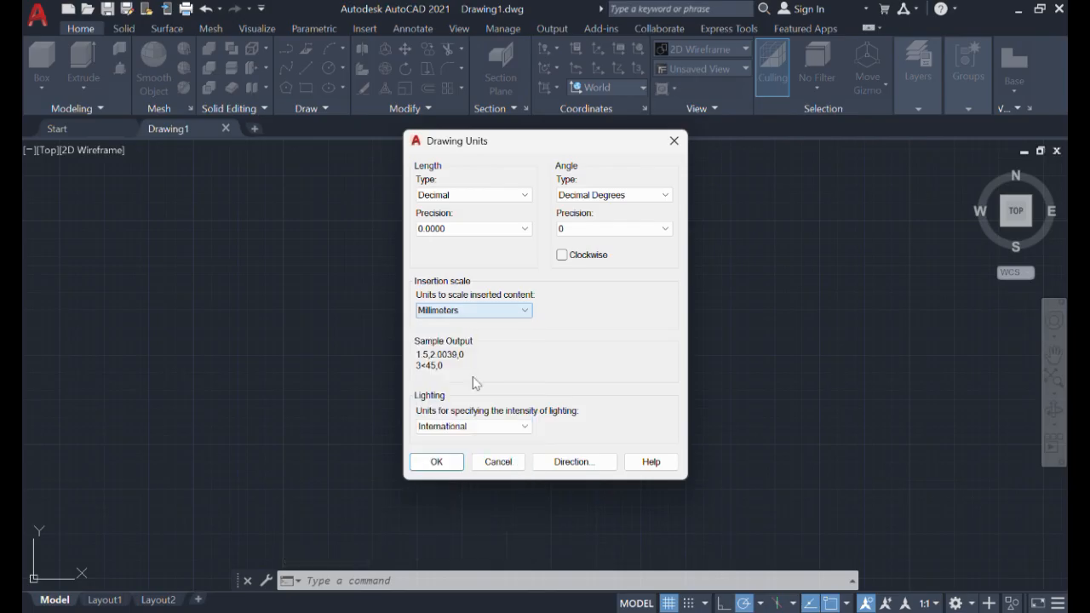
left_click(507, 198)
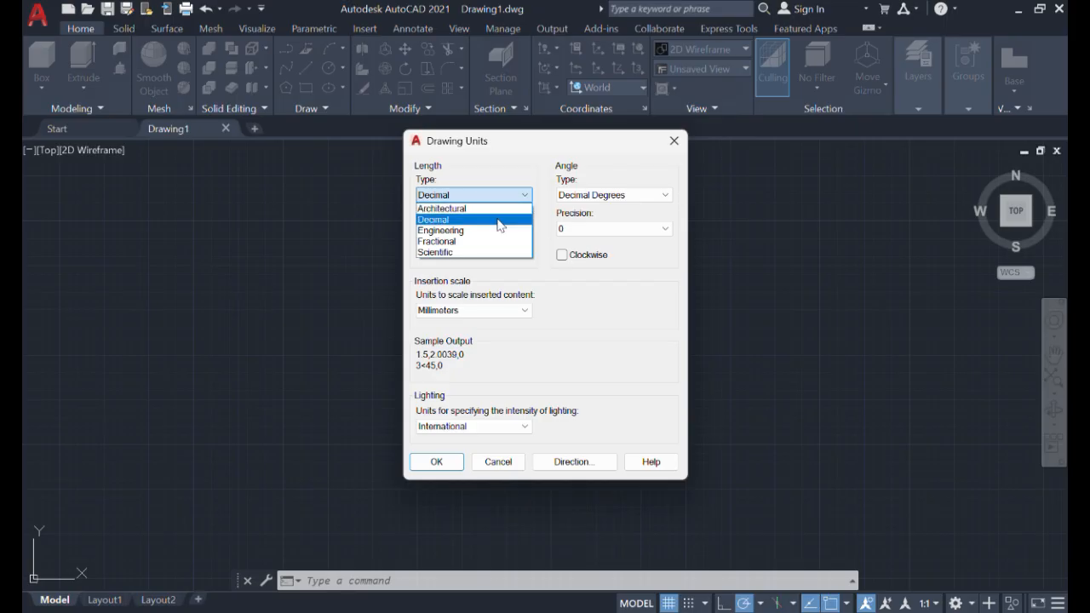
left_click(499, 224)
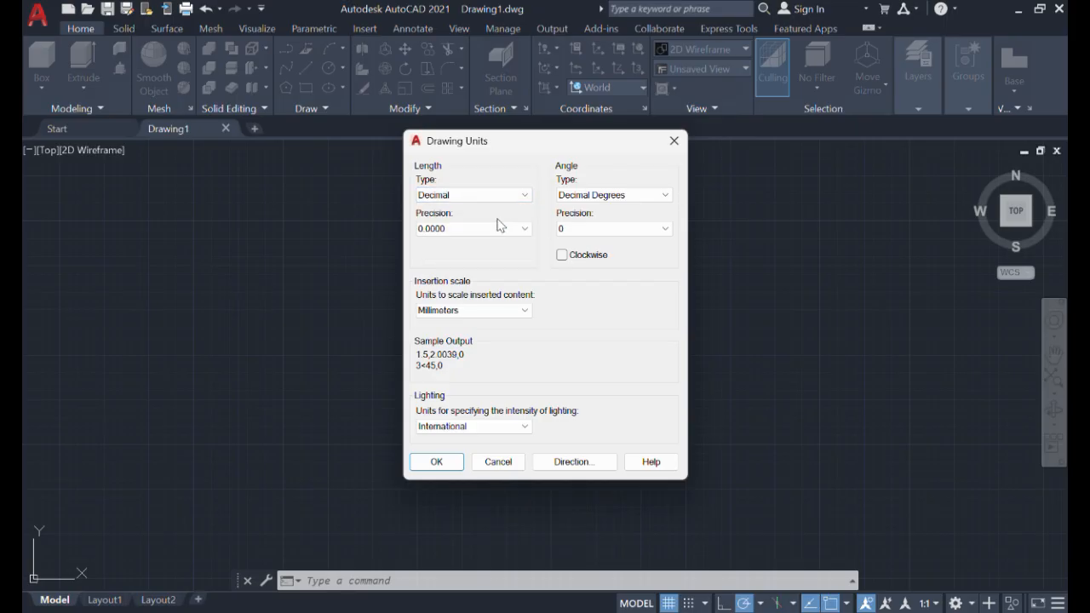
left_click(435, 463)
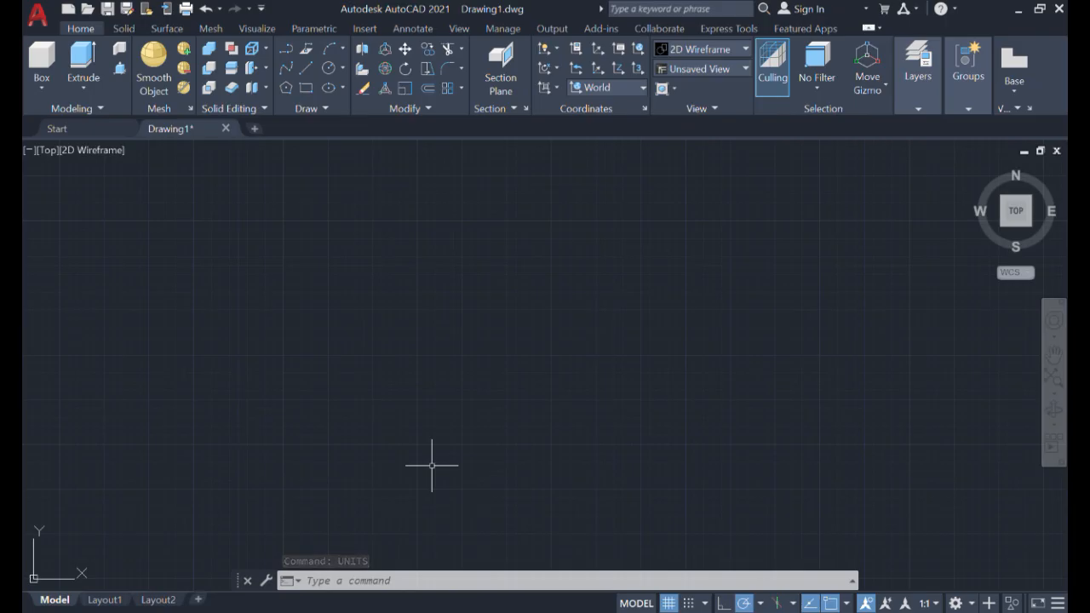
Turn the drawing grid off and back on in the empty model space.
left_click(328, 284)
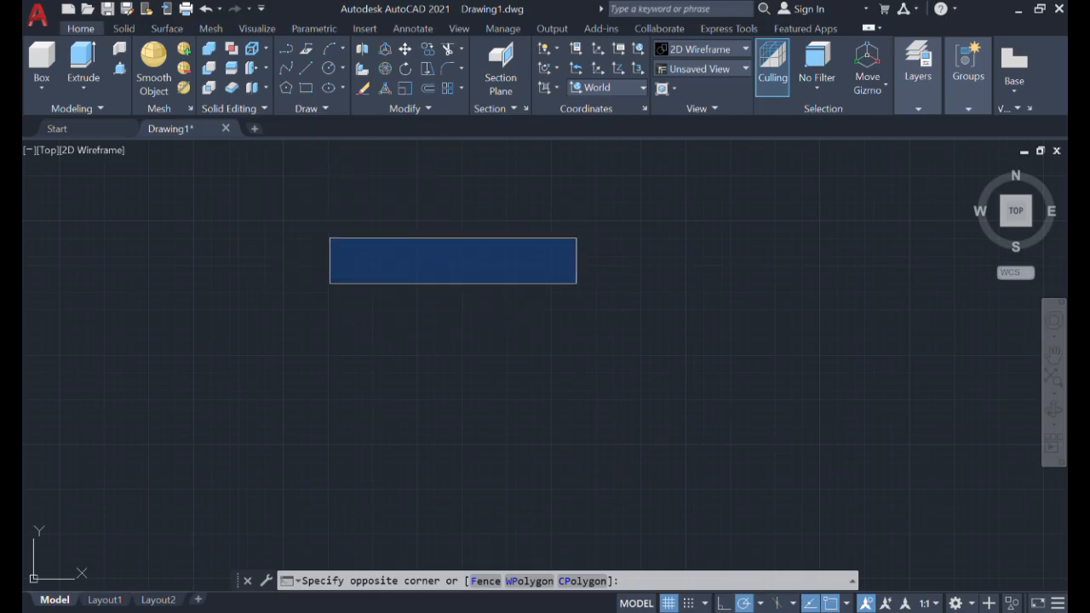
left_click(576, 238)
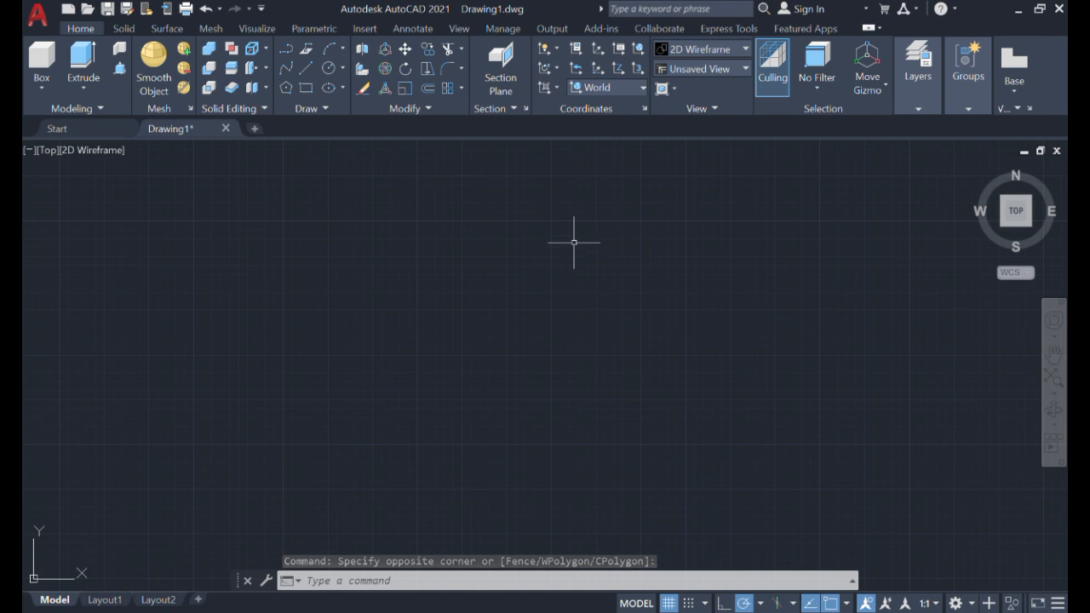
left_click(669, 603)
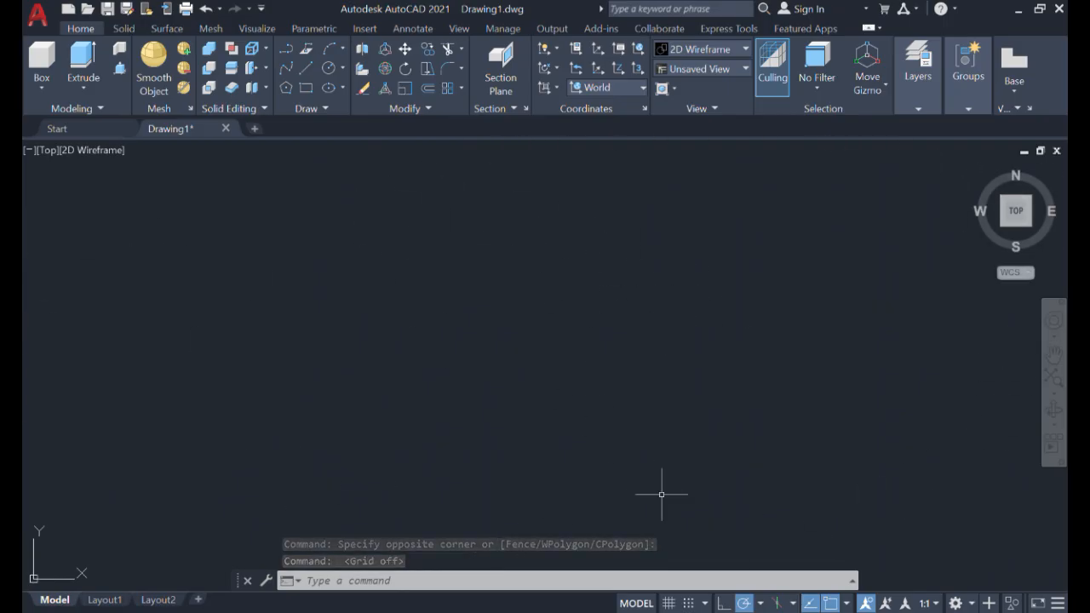
left_click(668, 603)
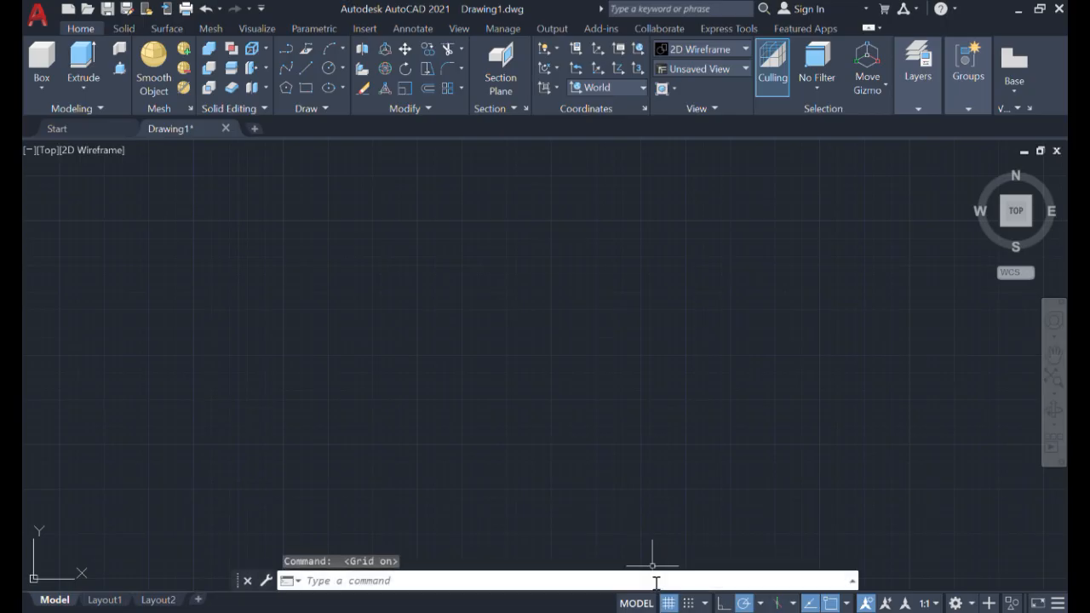
middle_click_drag(516, 380, 480, 415)
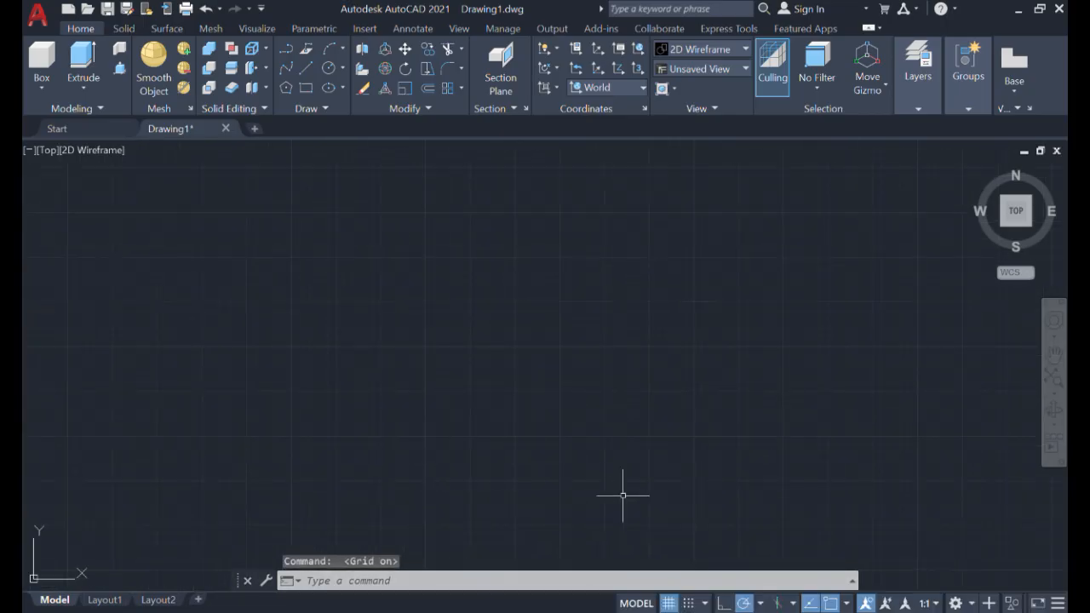
Switch the workspace to 3D Basics and return it to 3D Modeling.
left_click(970, 603)
left_click(952, 482)
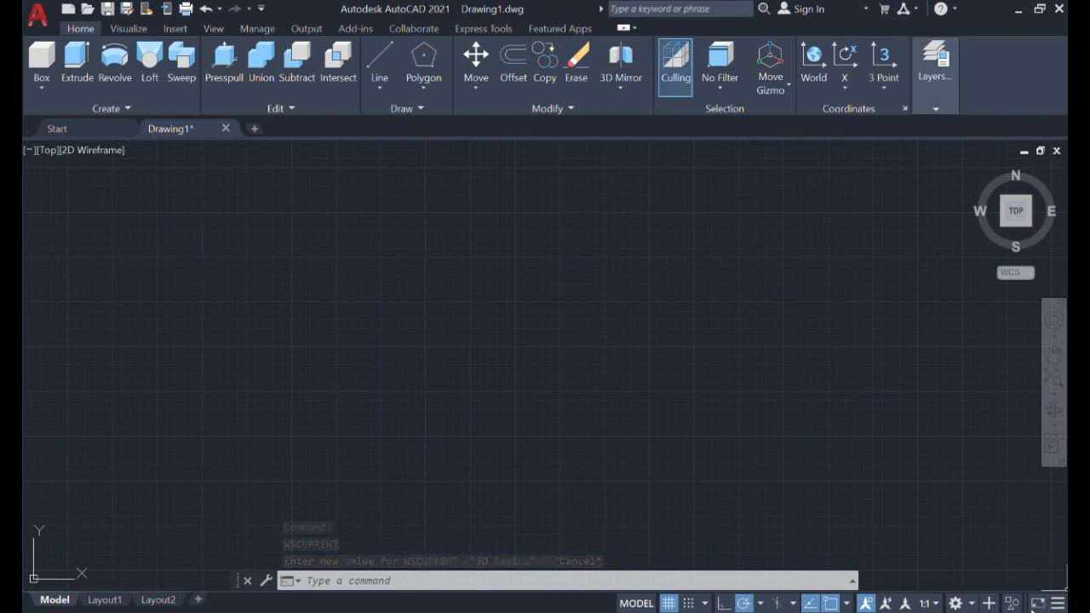
left_click(955, 604)
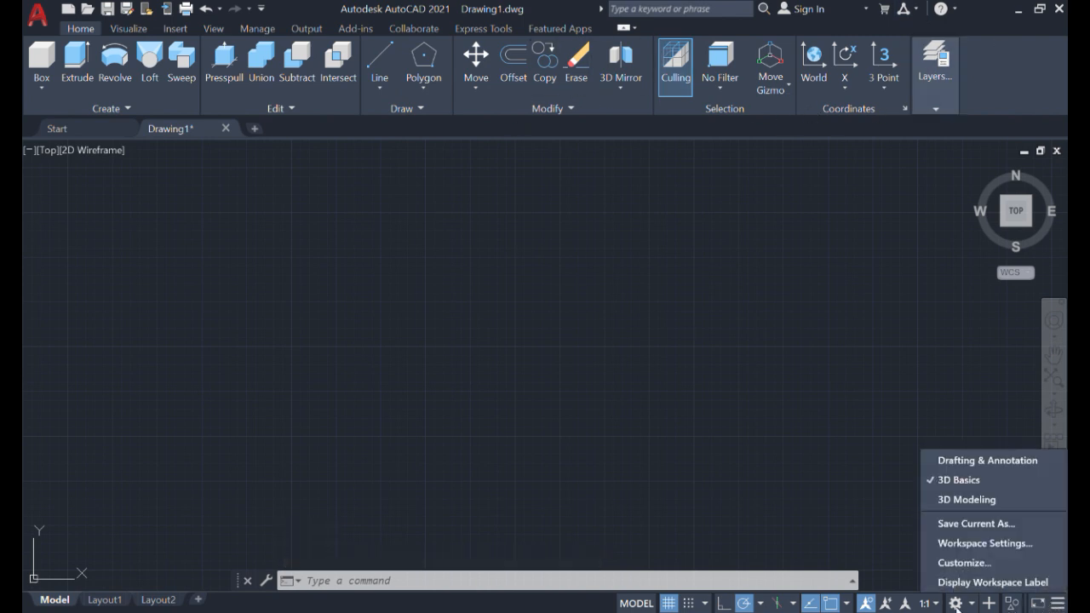
left_click(760, 420)
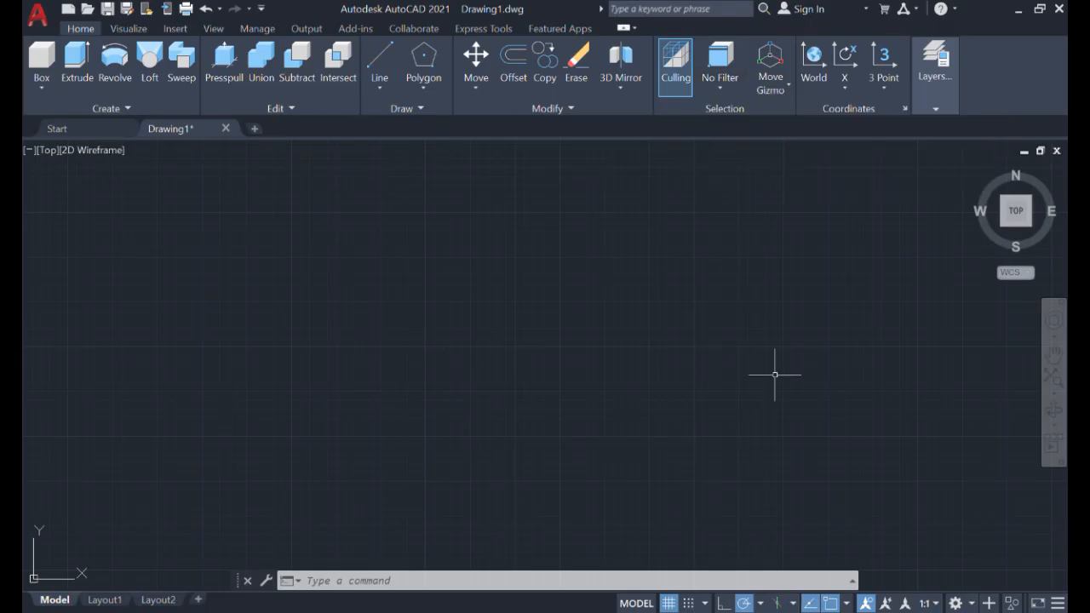
left_click(956, 602)
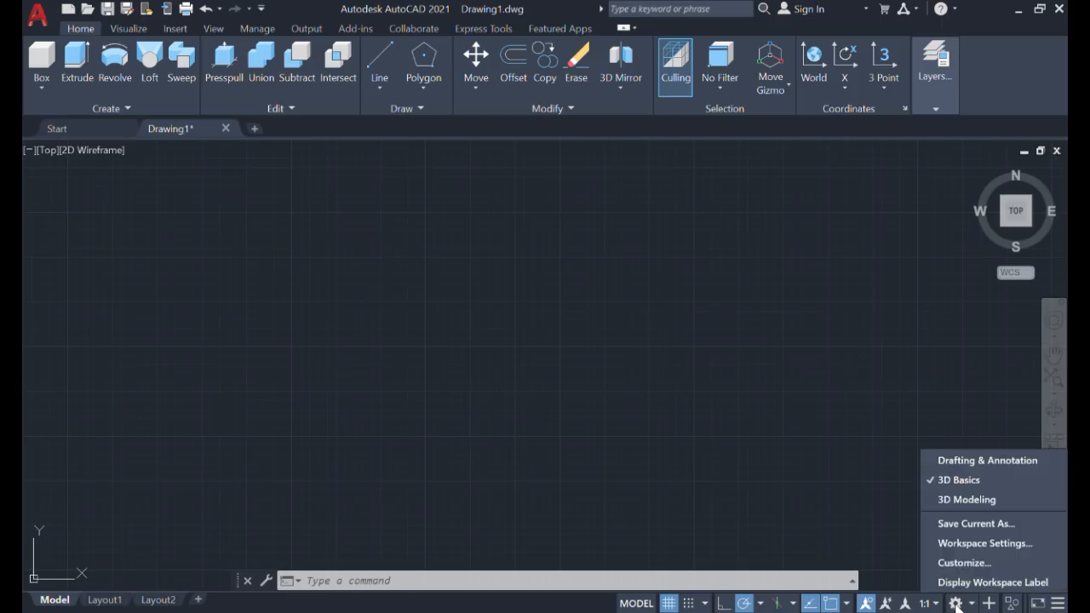
left_click(960, 501)
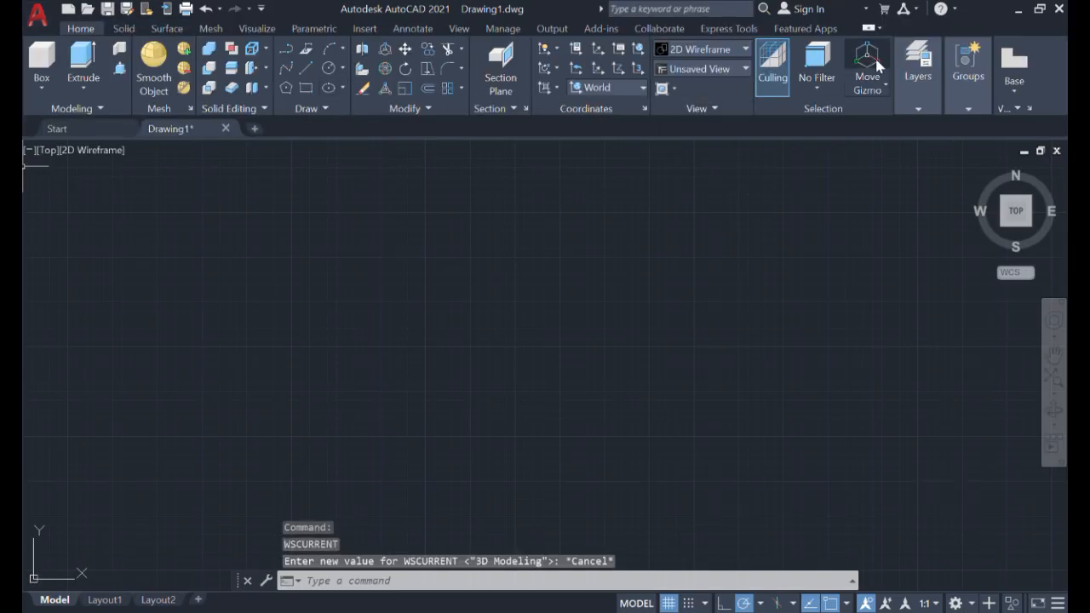
Look through the available solid, surface, mesh, visualization, parametric, insertion and annotation tools of the 3D Modeling workspace.
left_click(166, 28)
left_click(124, 29)
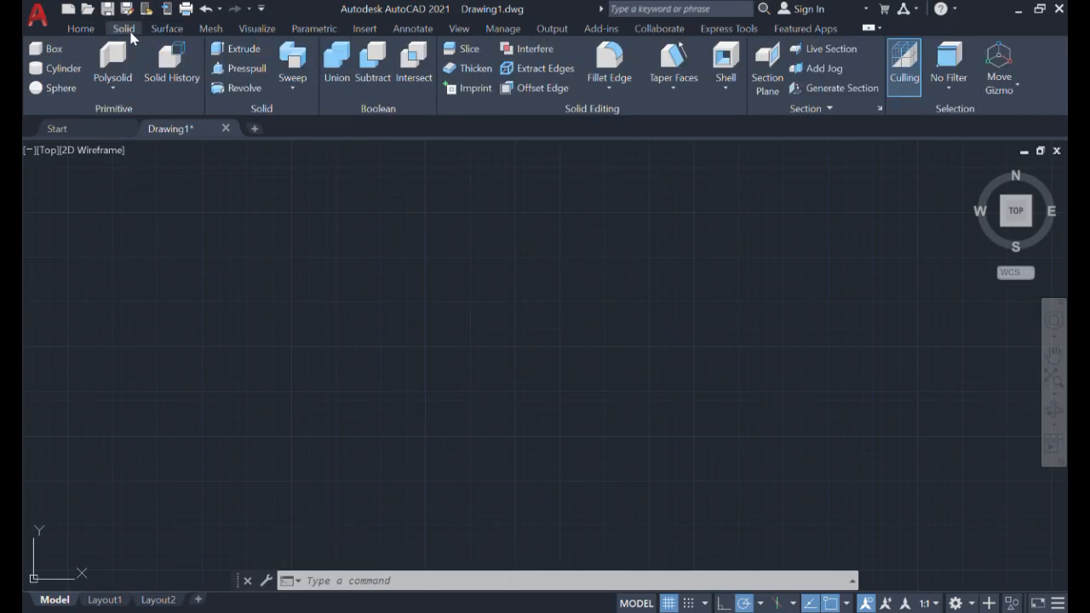
left_click(204, 30)
left_click(259, 31)
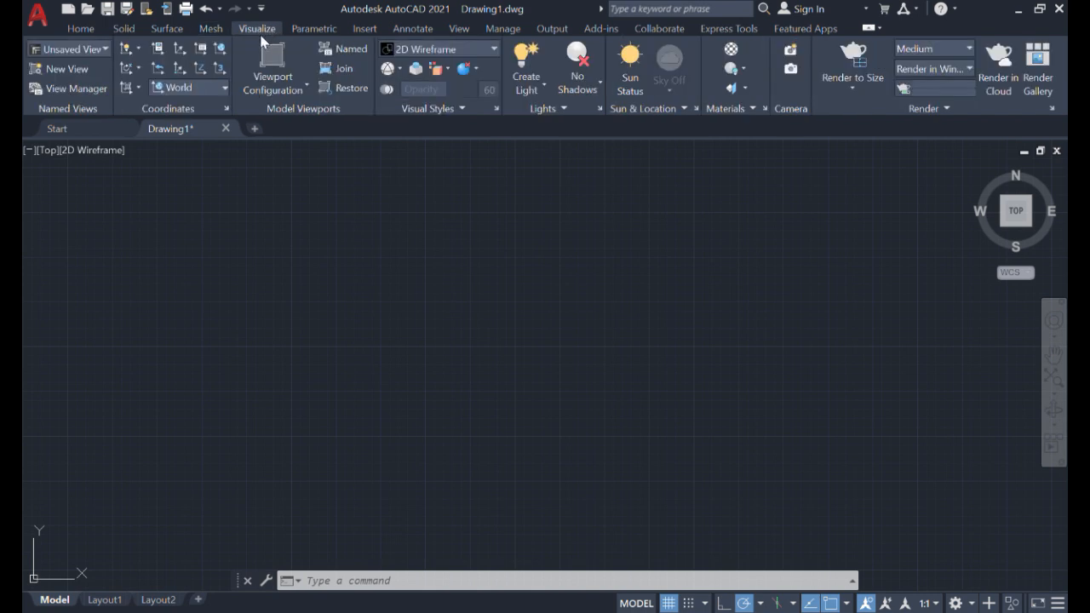
left_click(314, 31)
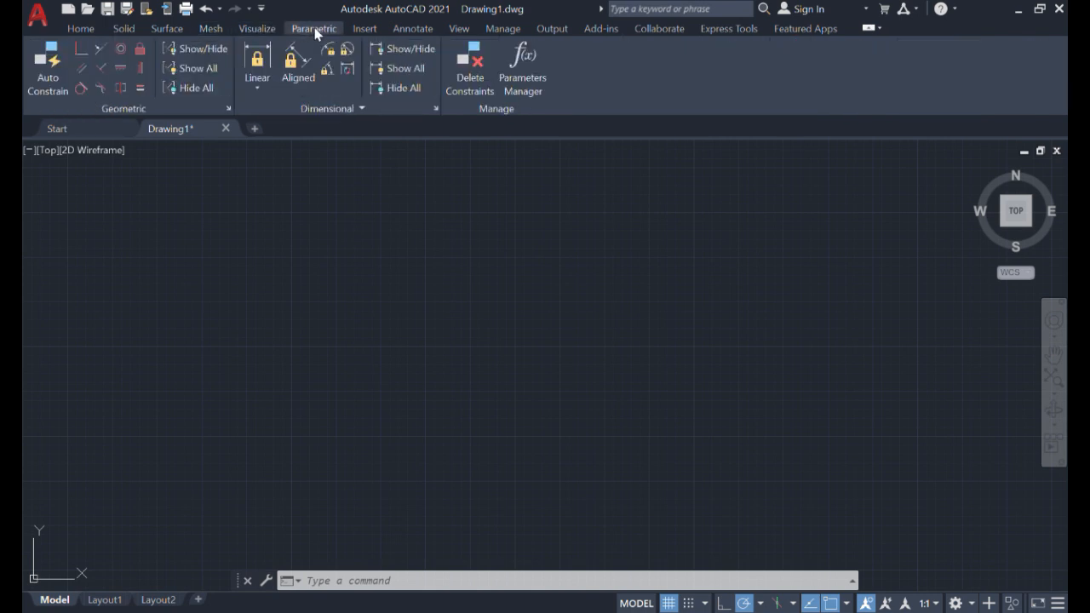
left_click(362, 29)
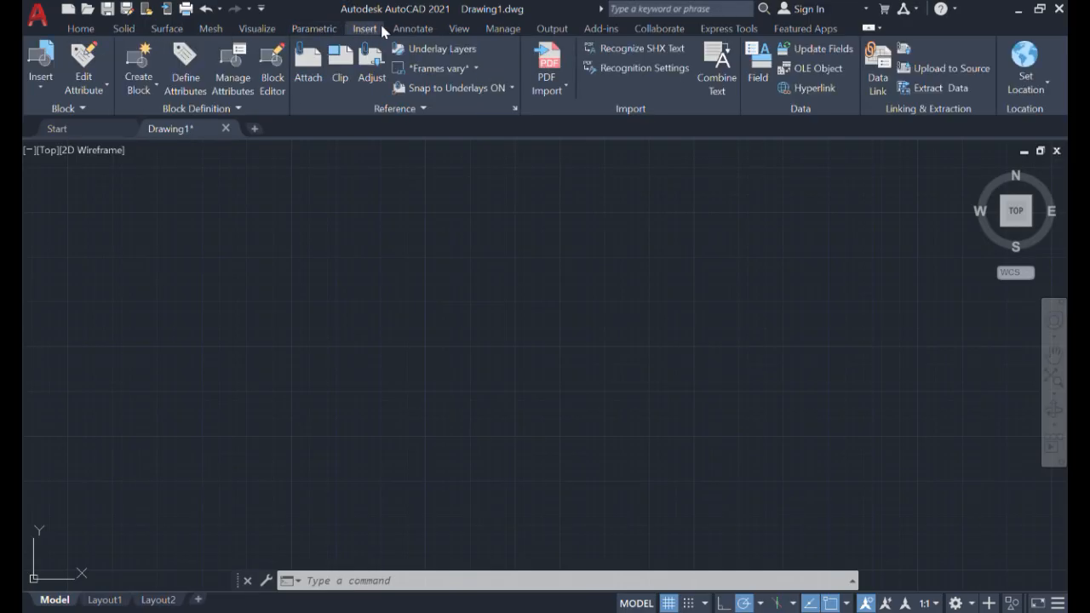
left_click(415, 30)
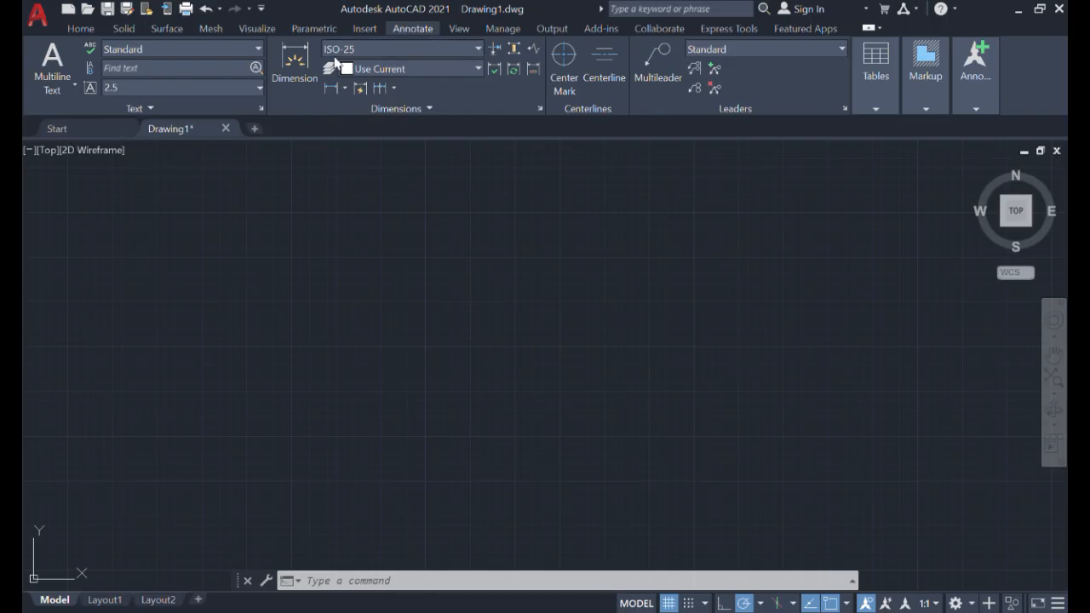
left_click(177, 29)
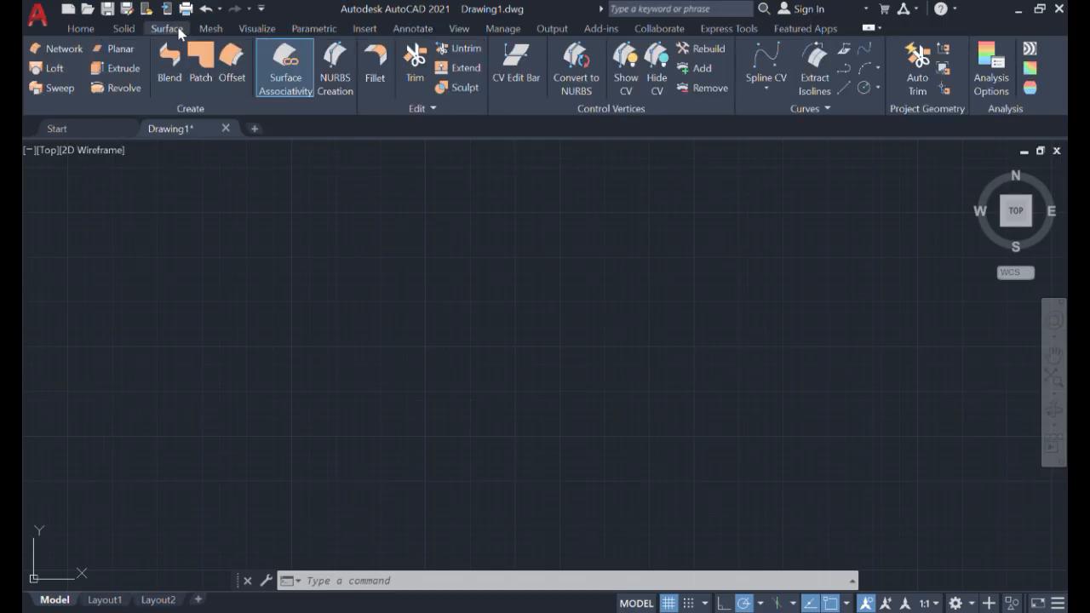
left_click(111, 26)
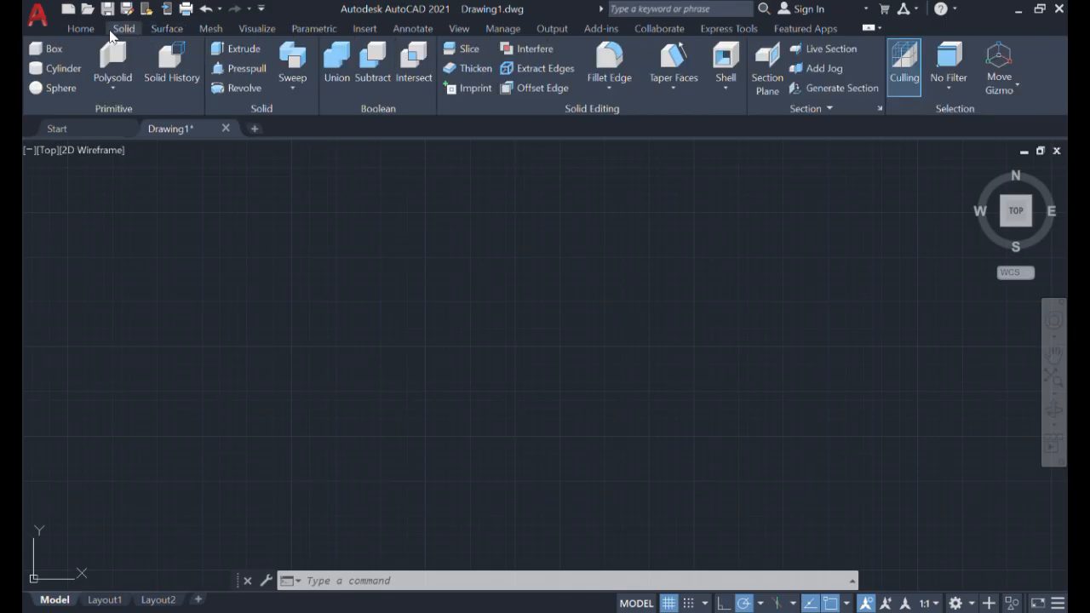
left_click(80, 28)
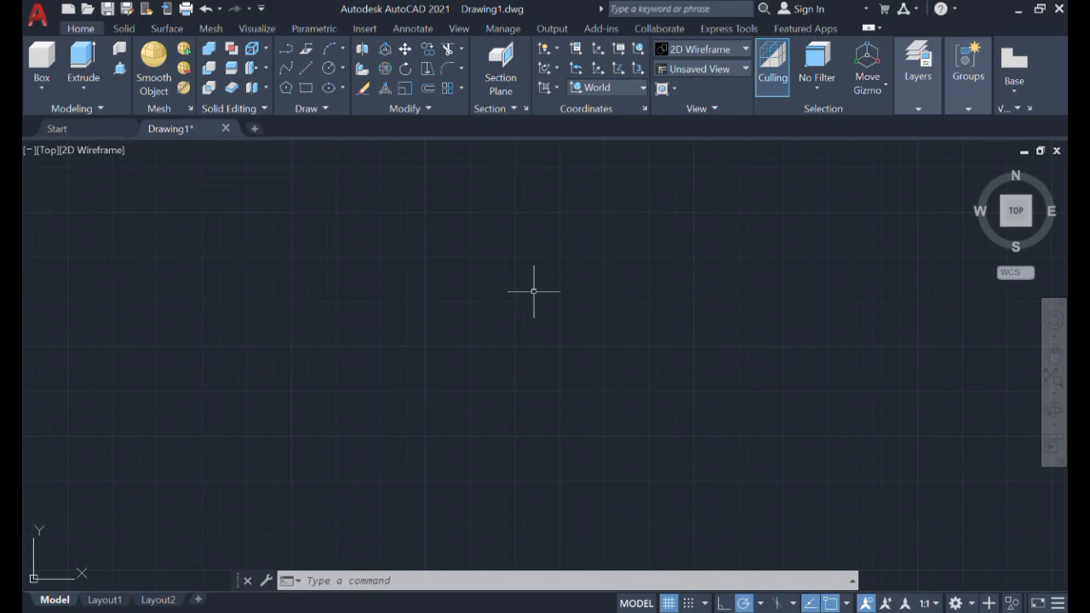
Draw a single vertical line 2000 mm long, running downward from a point in the upper part of the empty drawing.
type("WSCURRENT")
key("Return")
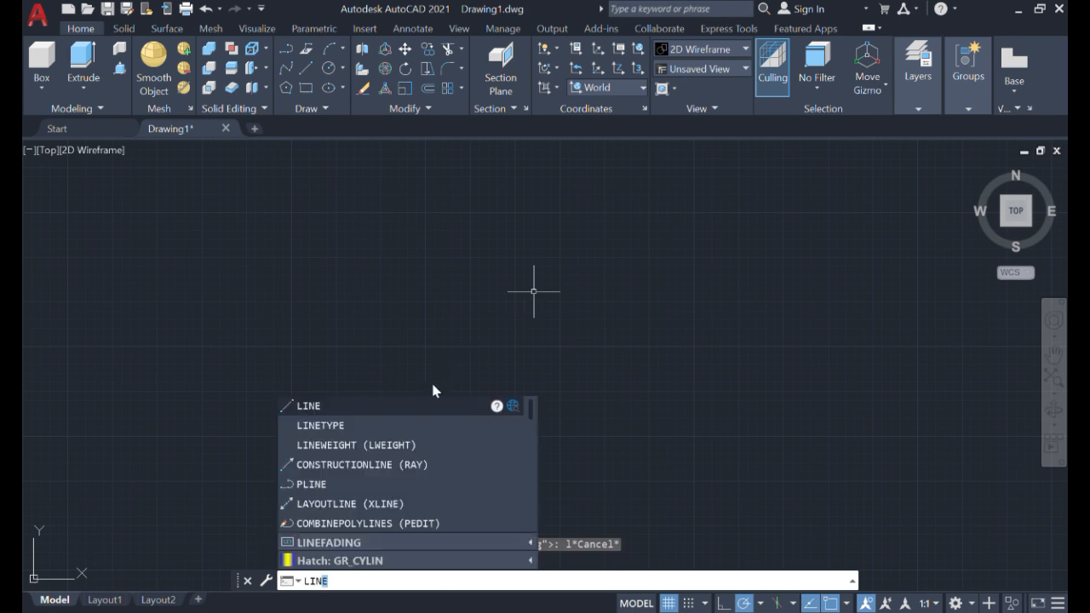
left_click(402, 405)
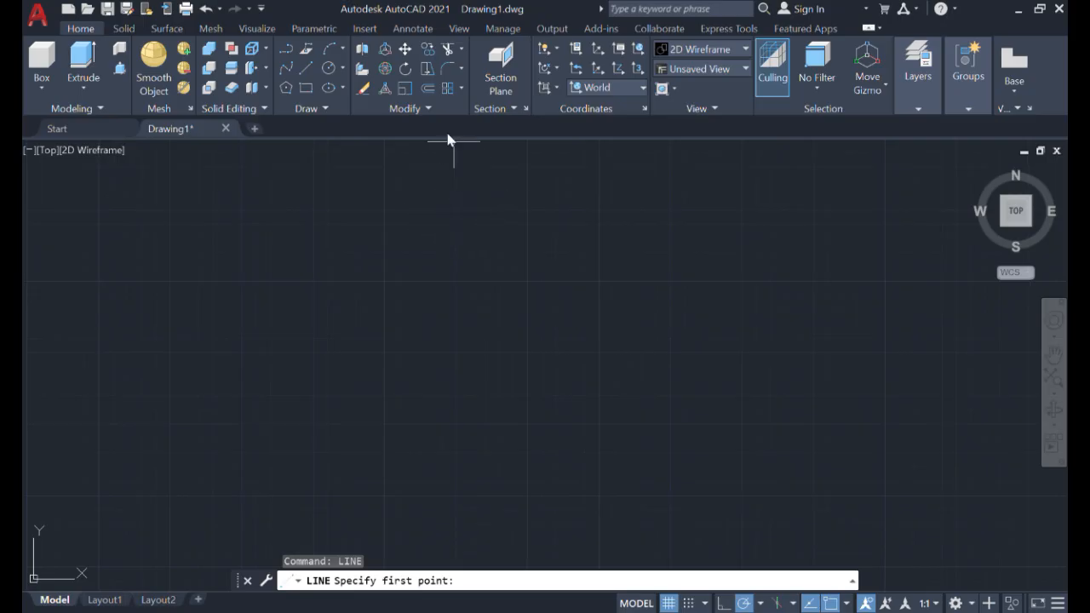
left_click(458, 207)
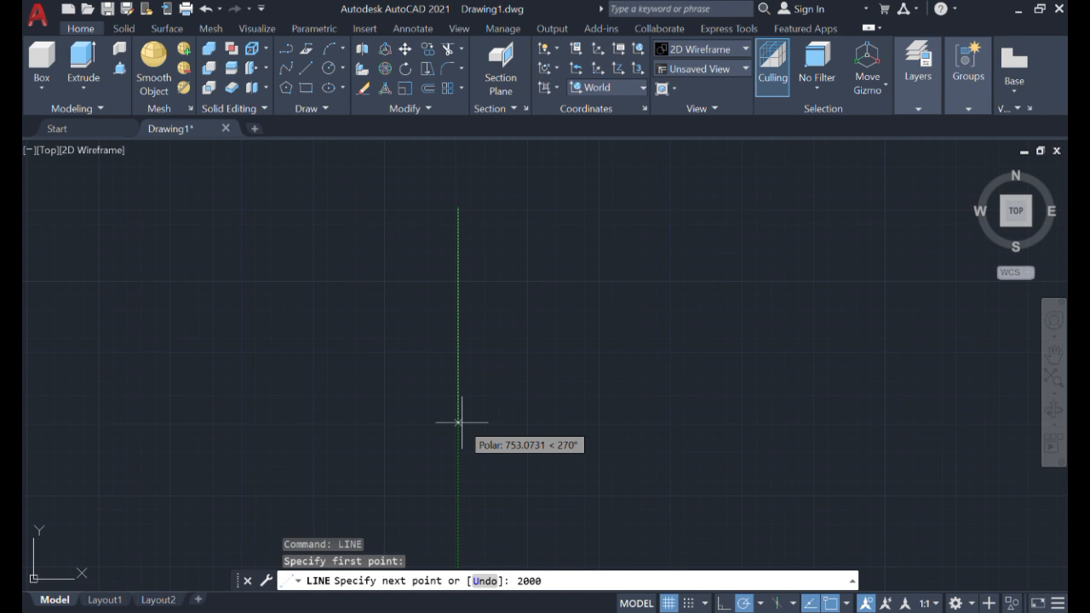
key("Return")
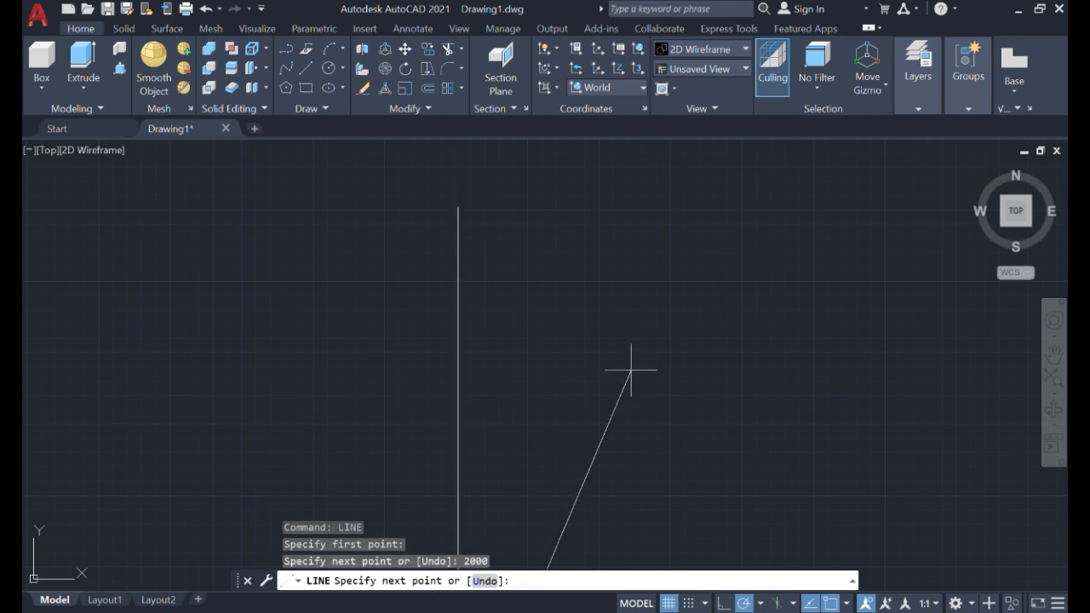
scroll(650, 333, "down", 2)
middle_click_drag(651, 333, 656, 202)
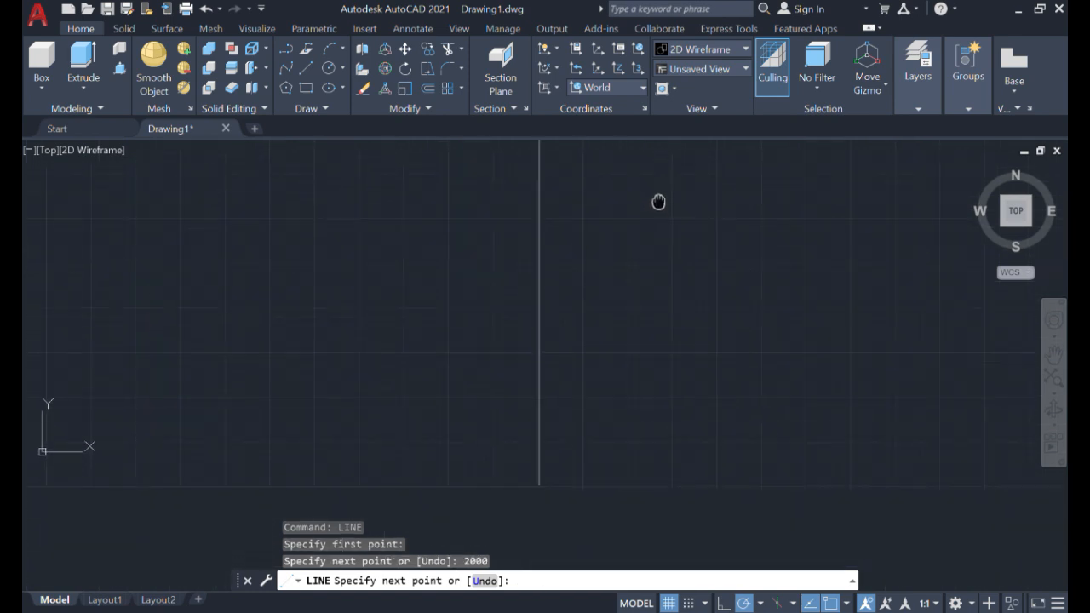
scroll(617, 284, "down", 2)
middle_click_drag(617, 283, 592, 310)
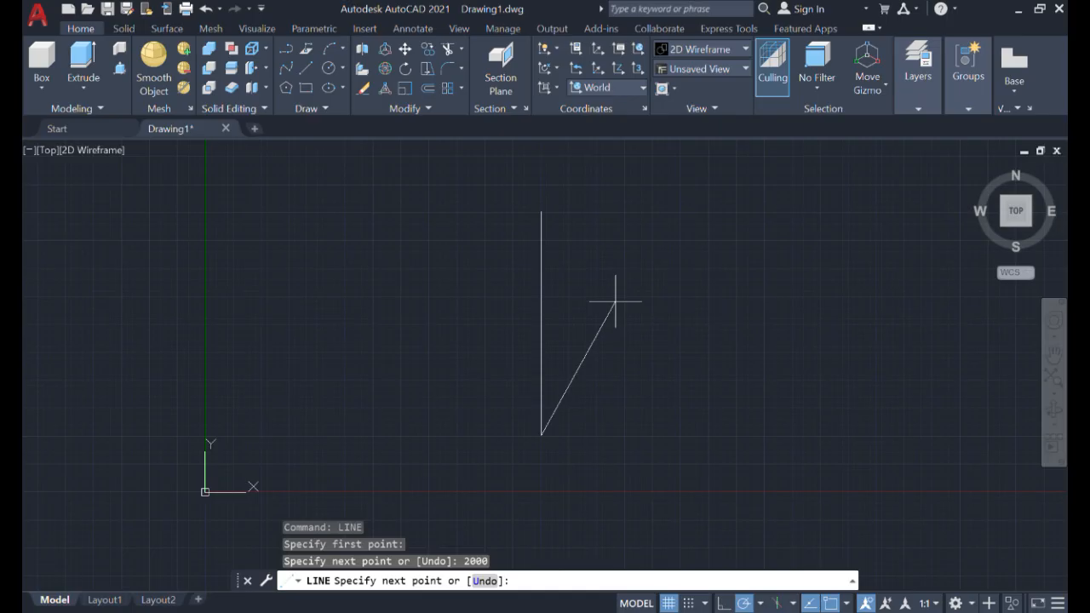
key("Escape")
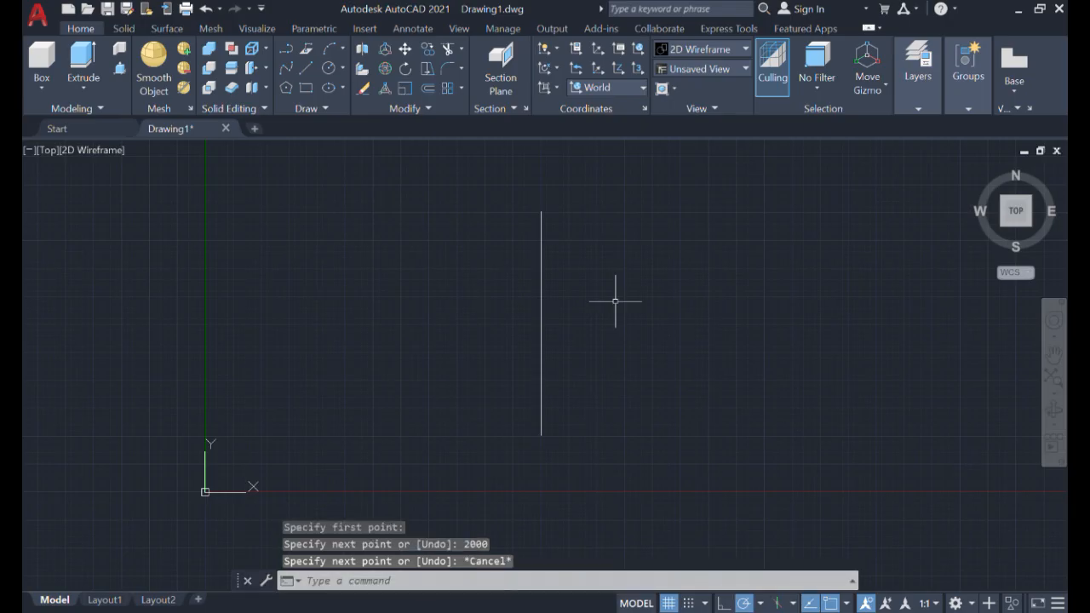
Draw a second vertical line 2000 mm long, parallel to the first on its right side and starting level with its upper end.
mouse_move(615, 300)
middle_mouse_down()
mouse_move(564, 282)
mouse_move(426, 301)
middle_mouse_up()
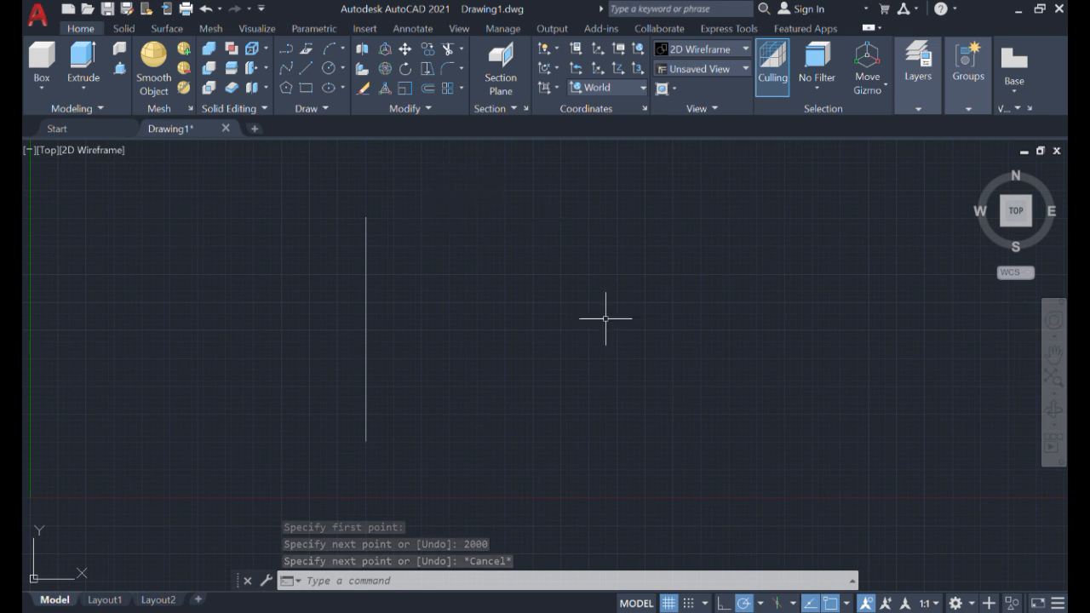
left_click(307, 71)
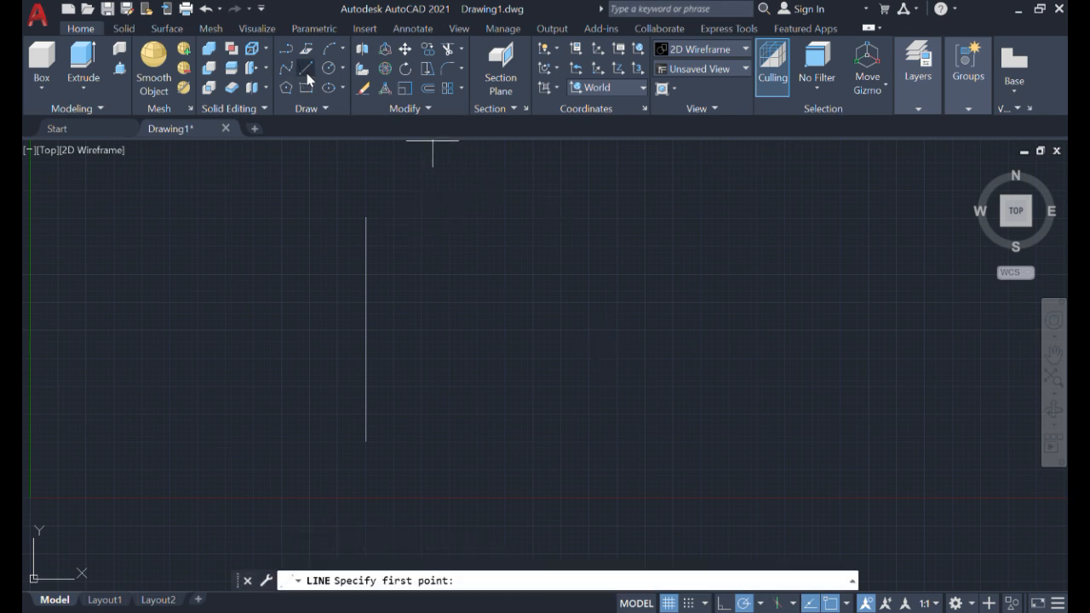
left_click(421, 218)
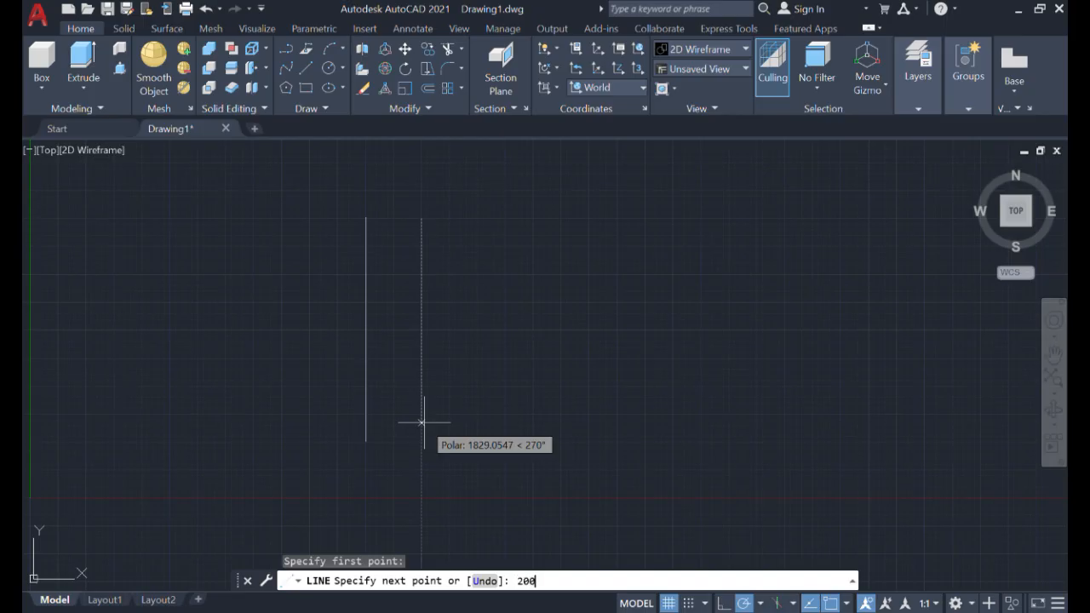
key("Return")
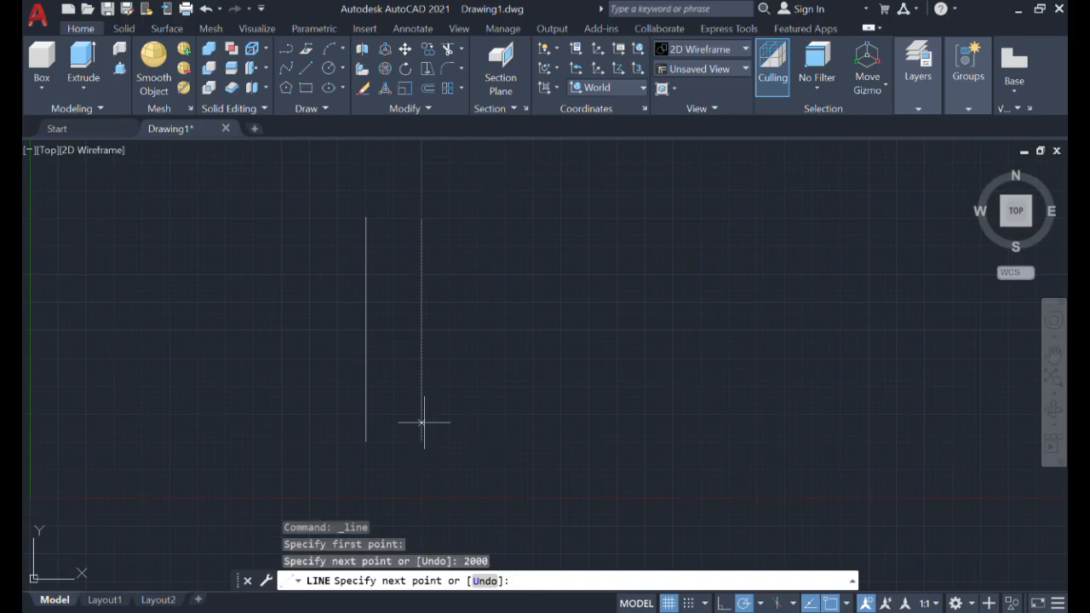
key("Escape")
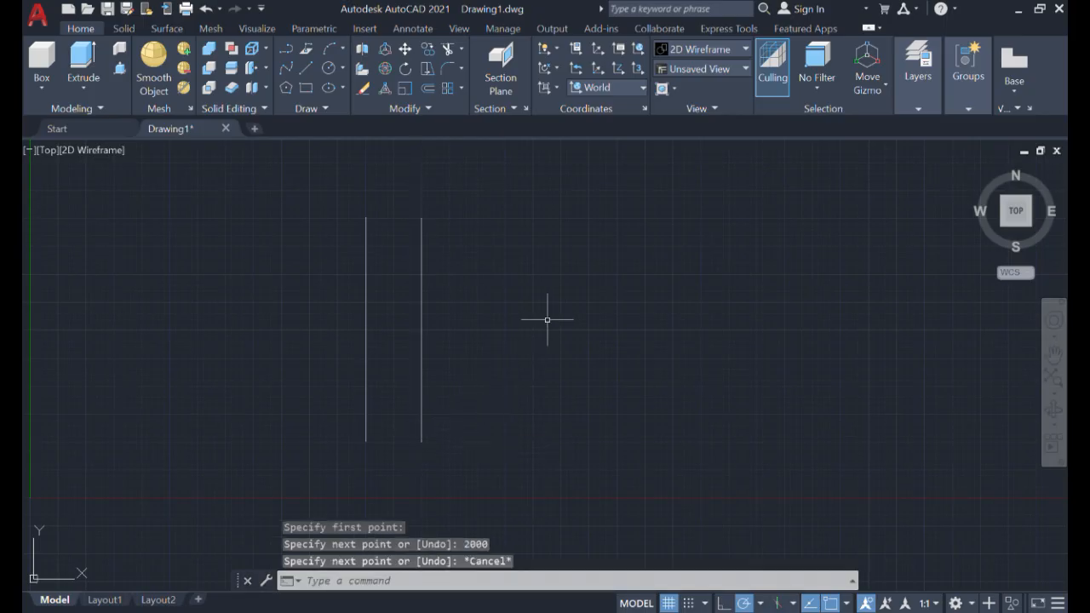
Draw a closed rectangle from four separate line segments beside the two vertical lines, about twice as wide as high.
middle_click_drag(532, 318, 258, 352)
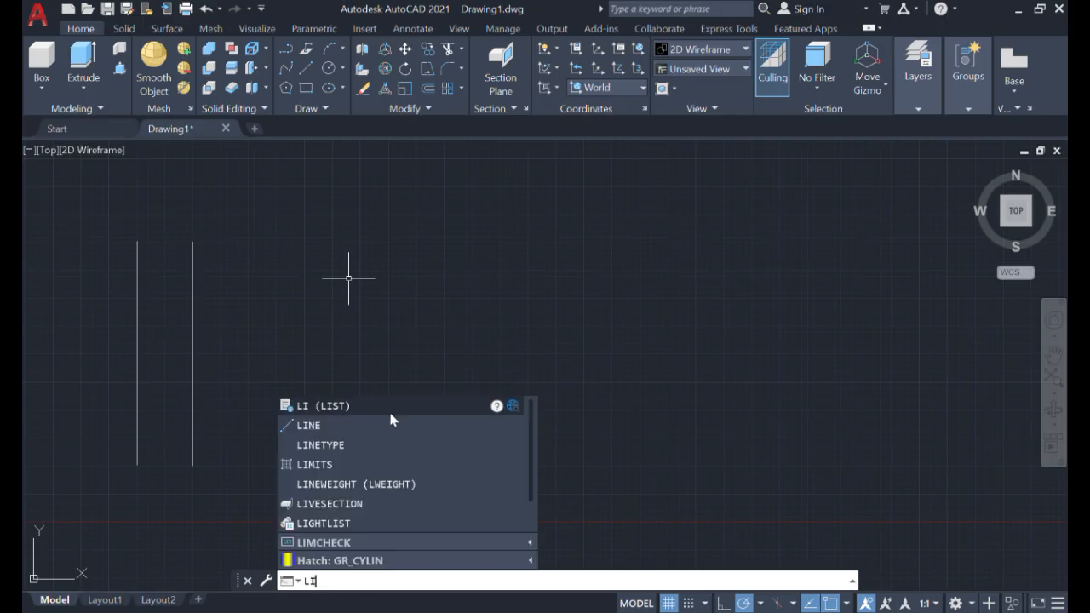
left_click(390, 425)
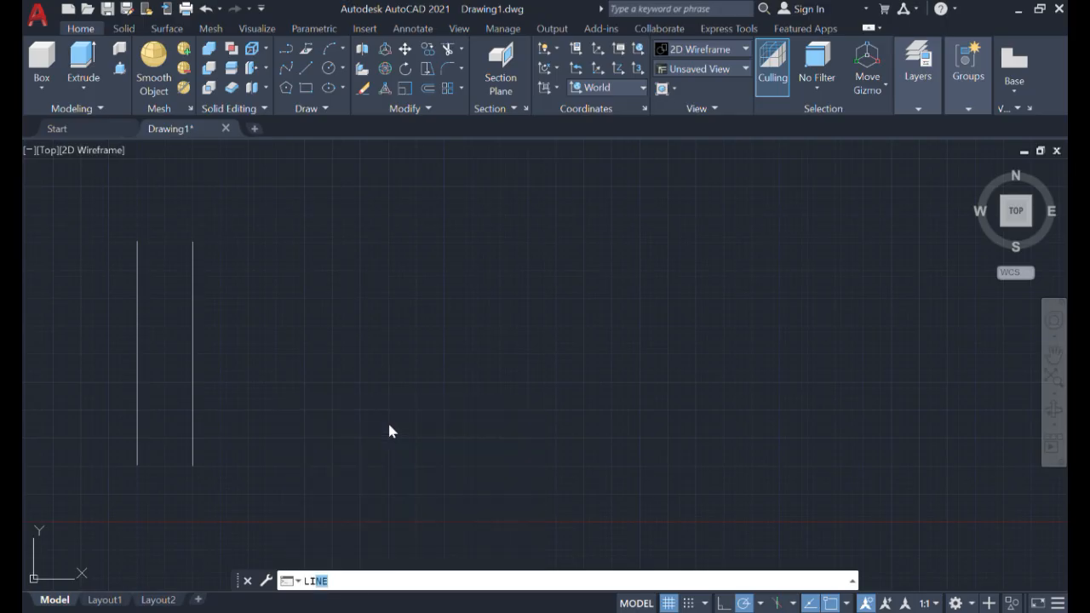
left_click(277, 243)
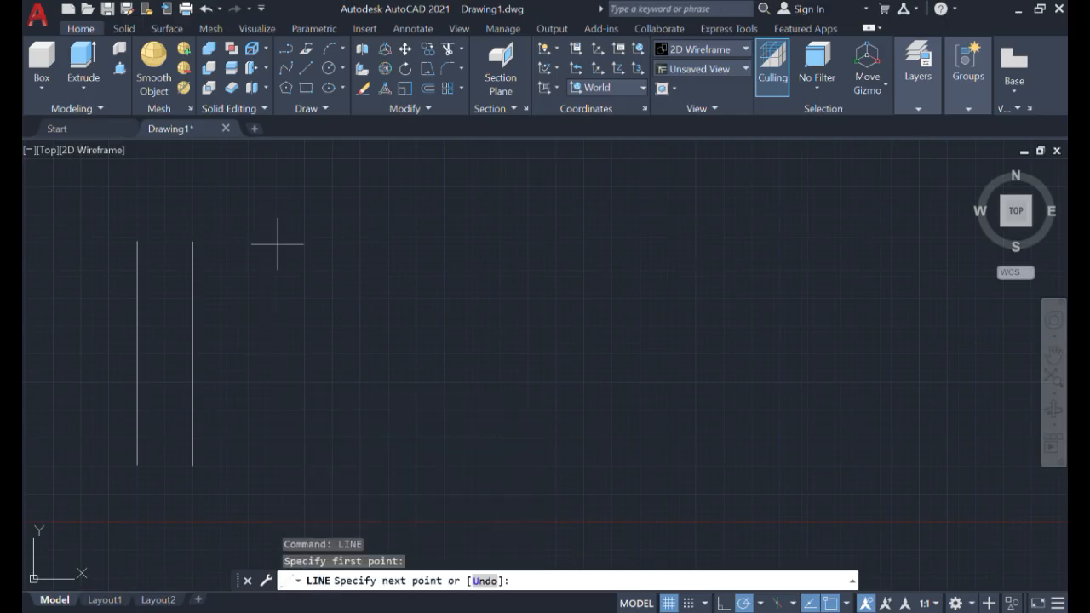
left_click(387, 244)
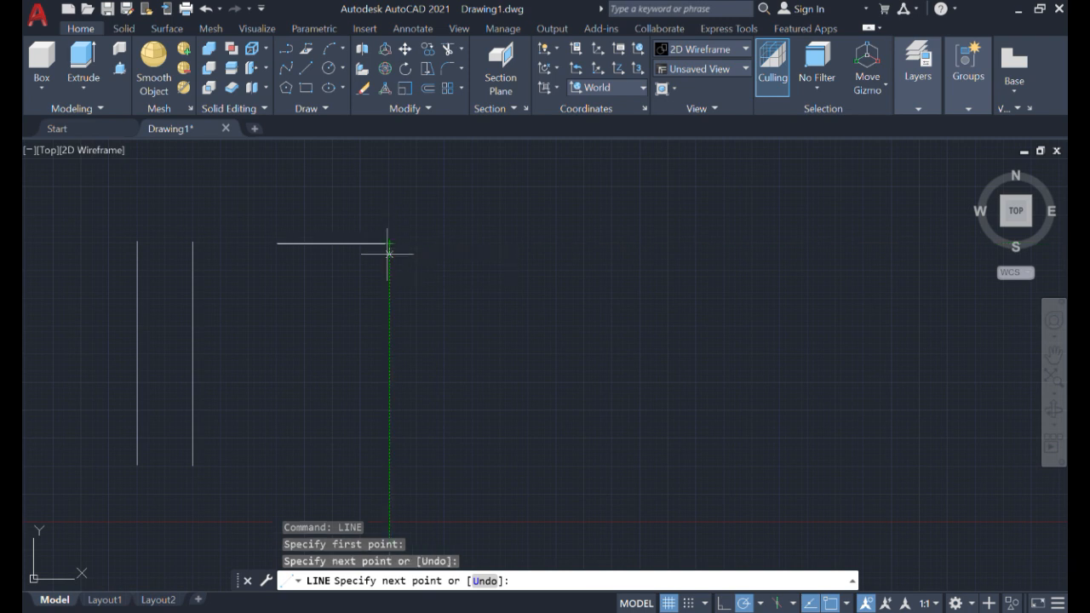
left_click(390, 300)
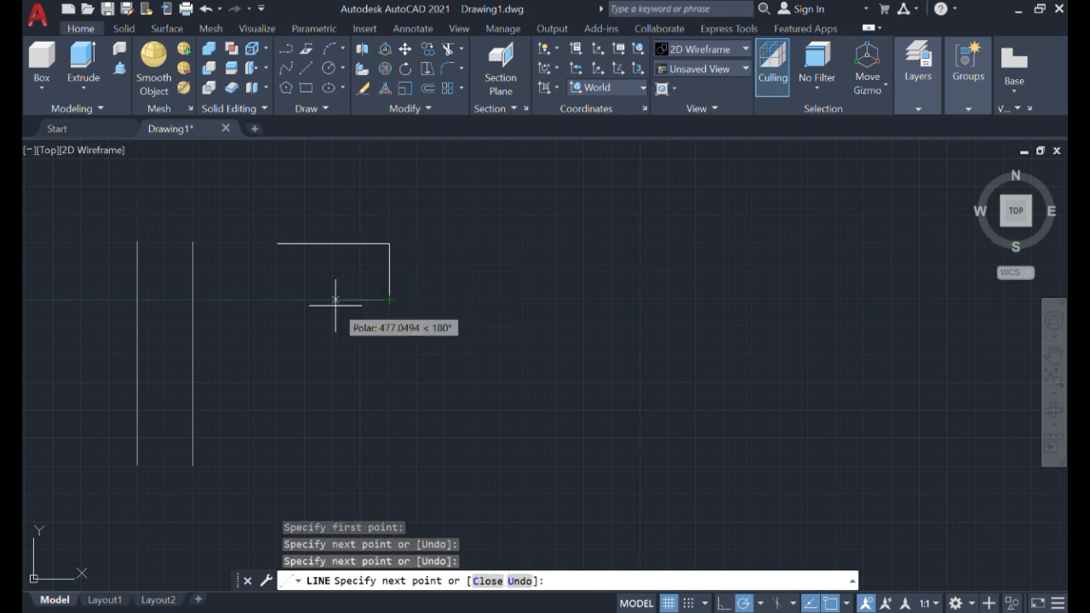
left_click(277, 300)
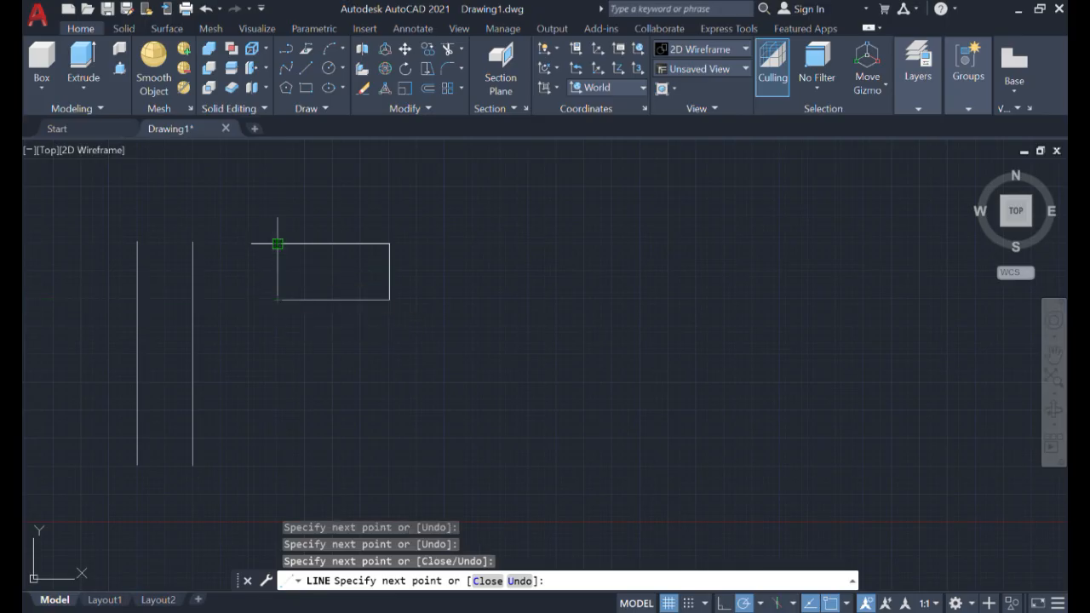
left_click(277, 243)
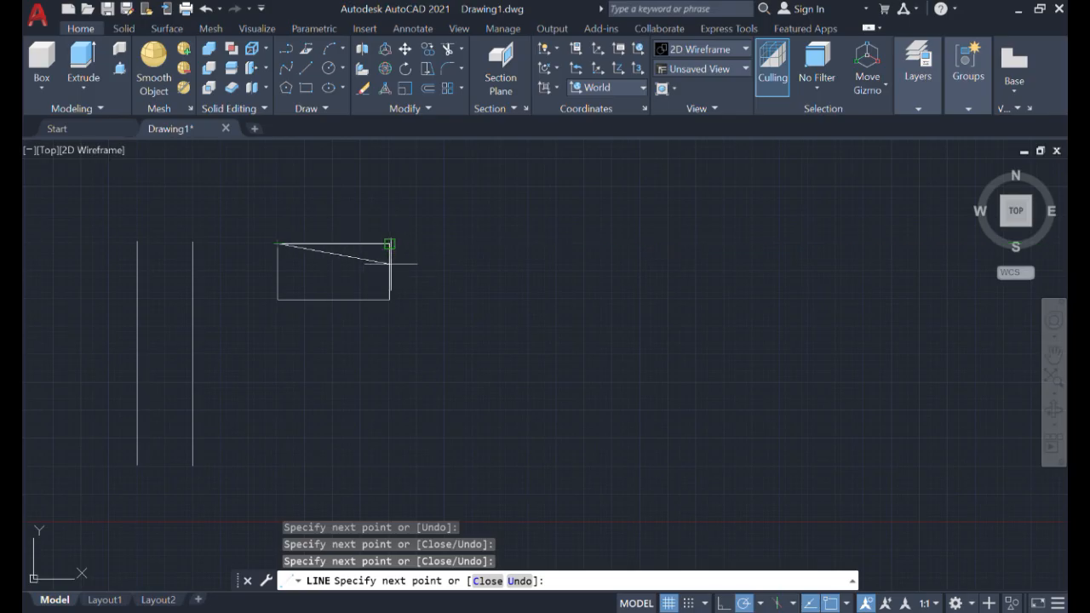
key("Escape")
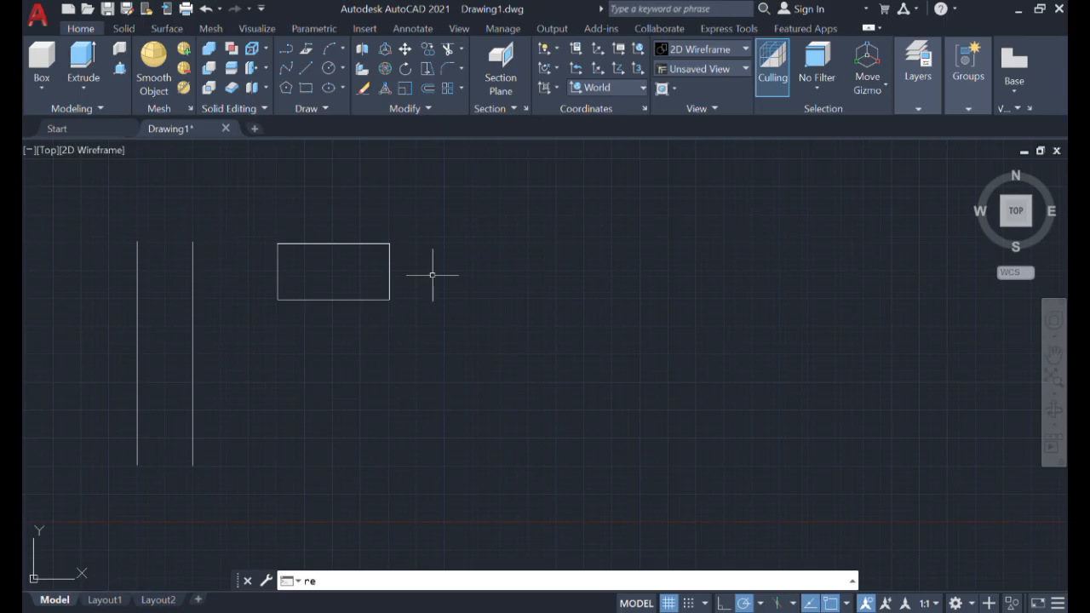
Draw a second rectangle of about the same size directly below the first one, using the Rectangle command with two opposite corners.
type("c")
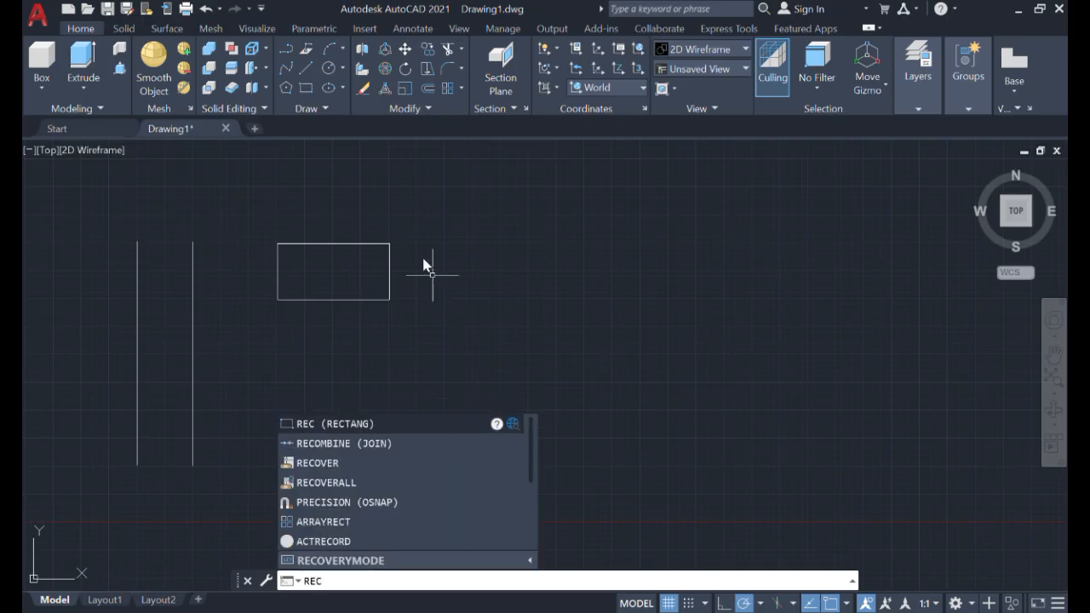
left_click(368, 423)
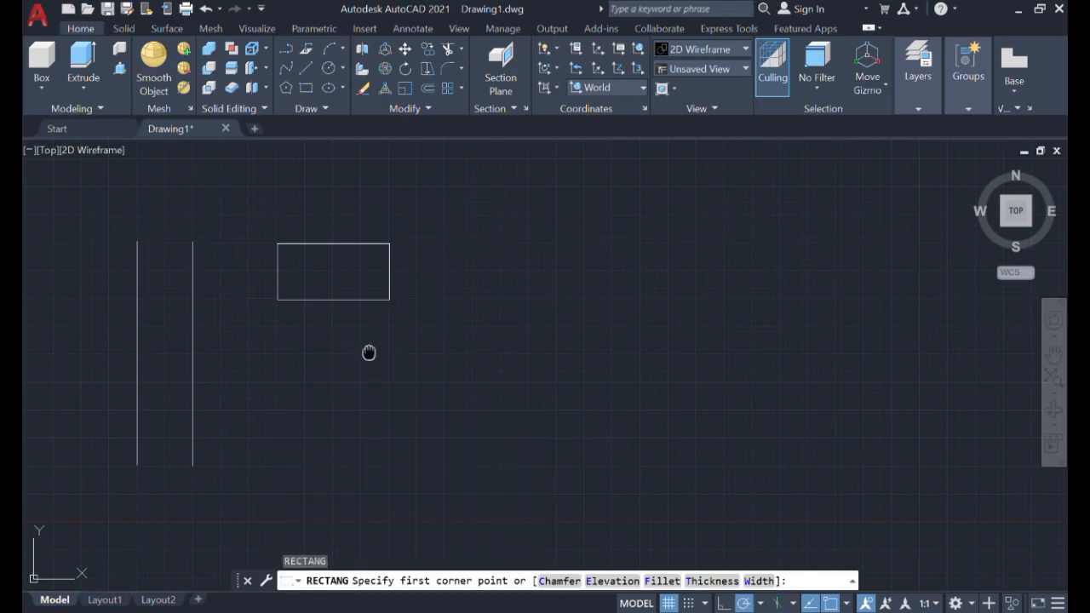
middle_click_drag(369, 353, 372, 352)
scroll(366, 354, "up", 2)
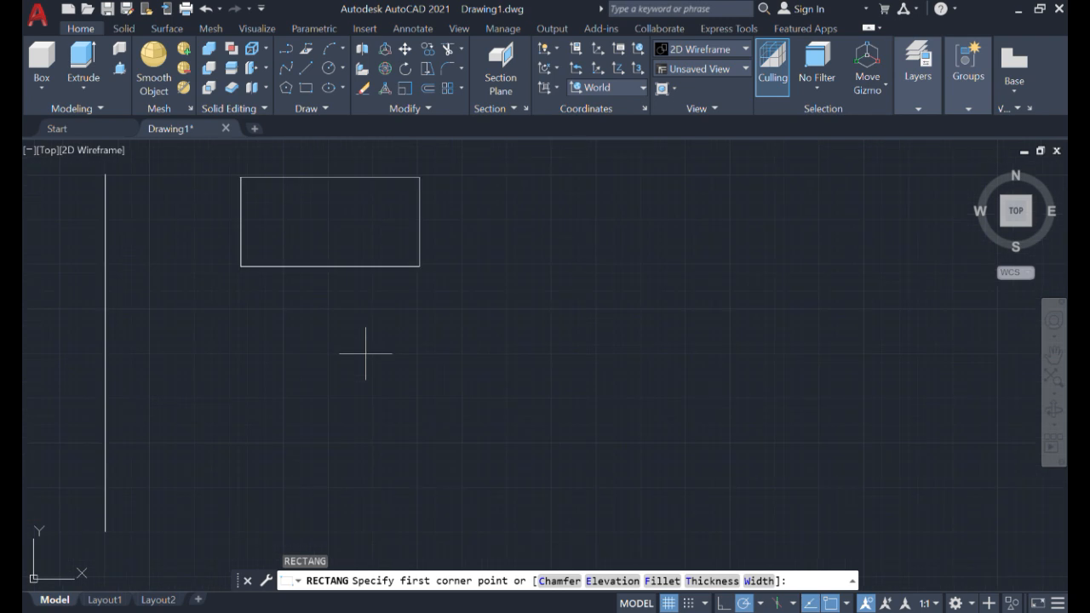
scroll(366, 353, "up", 2)
scroll(365, 353, "down", 2)
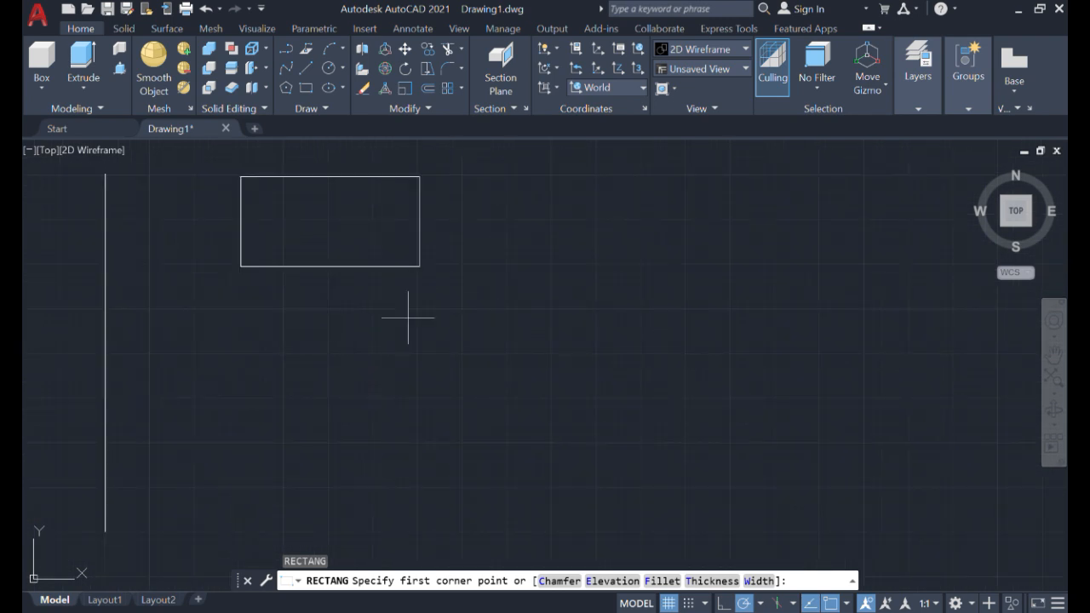
left_click(240, 310)
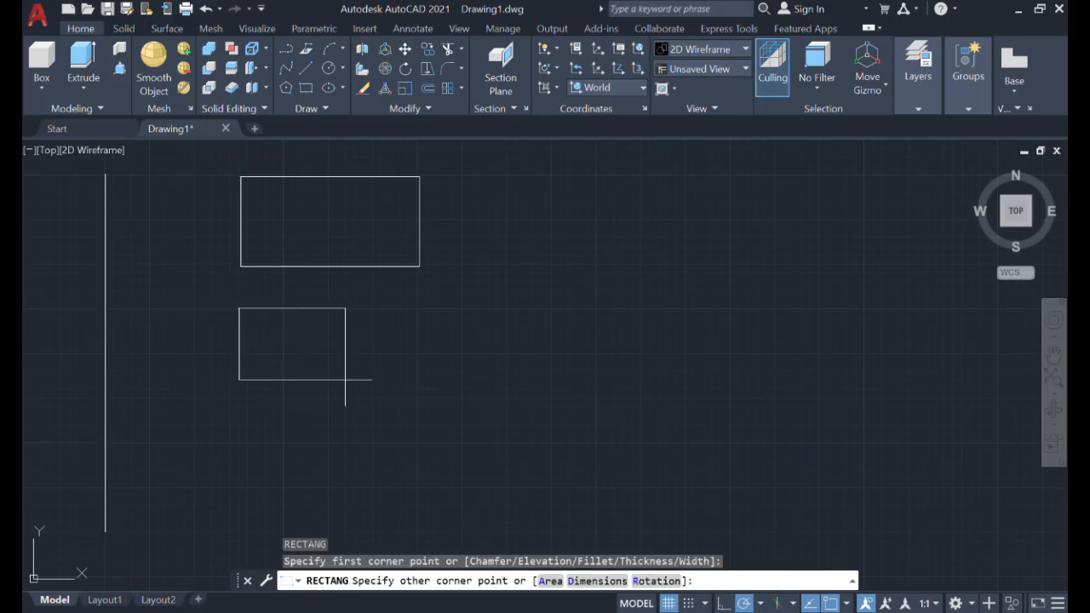
left_click(418, 397)
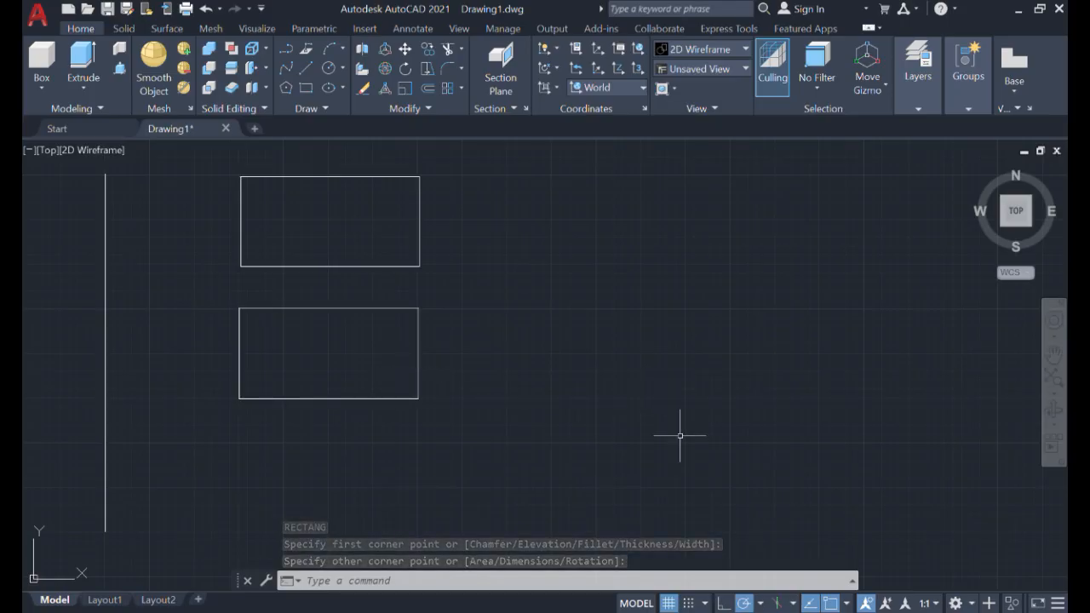
Draw a circle by centre and radius to the right of the upper rectangle, slightly wider than the rectangle.
scroll(688, 292, "up", 2)
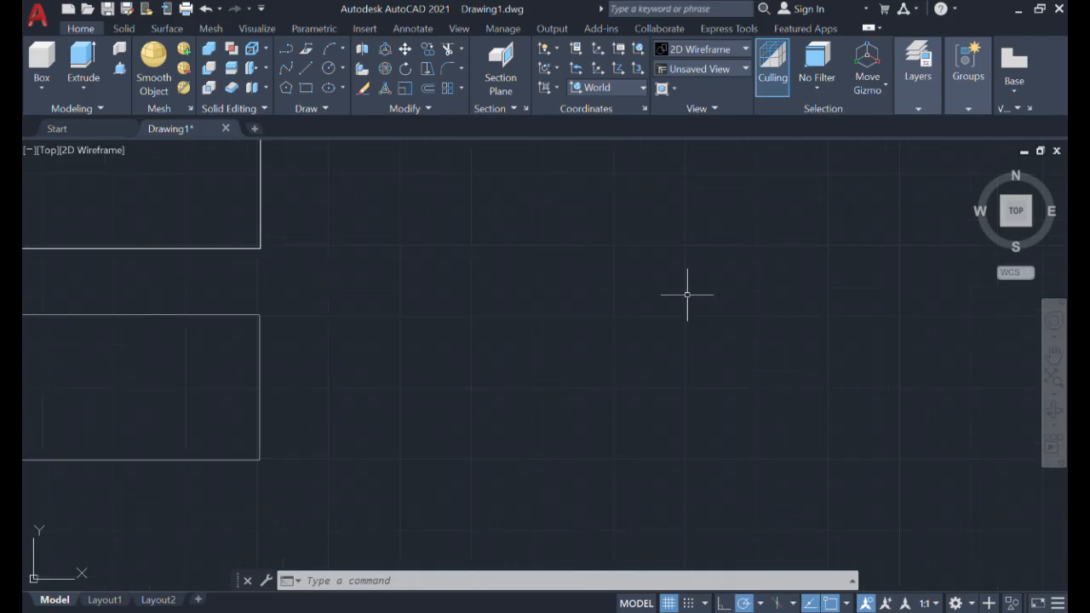
scroll(697, 284, "down", 4)
mouse_move(697, 284)
middle_mouse_down()
mouse_move(574, 270)
mouse_move(543, 246)
middle_mouse_up()
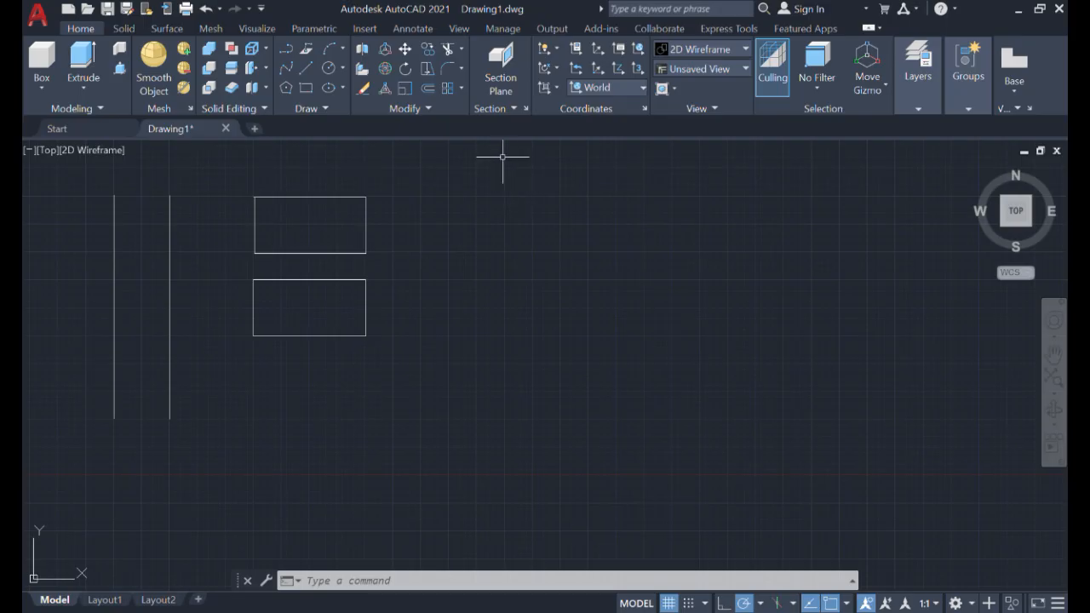
type("c")
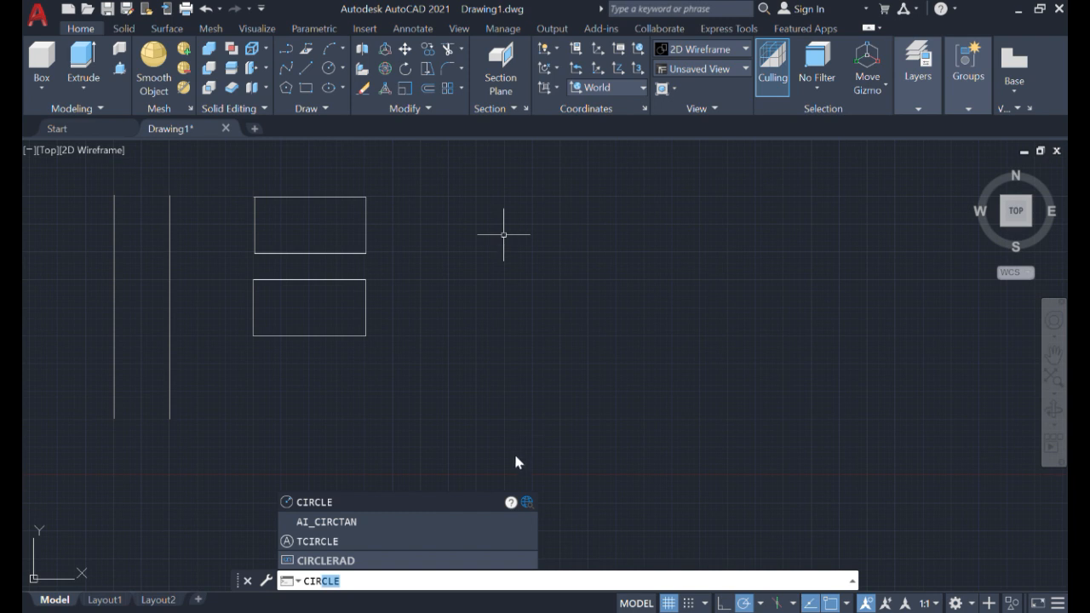
left_click(409, 506)
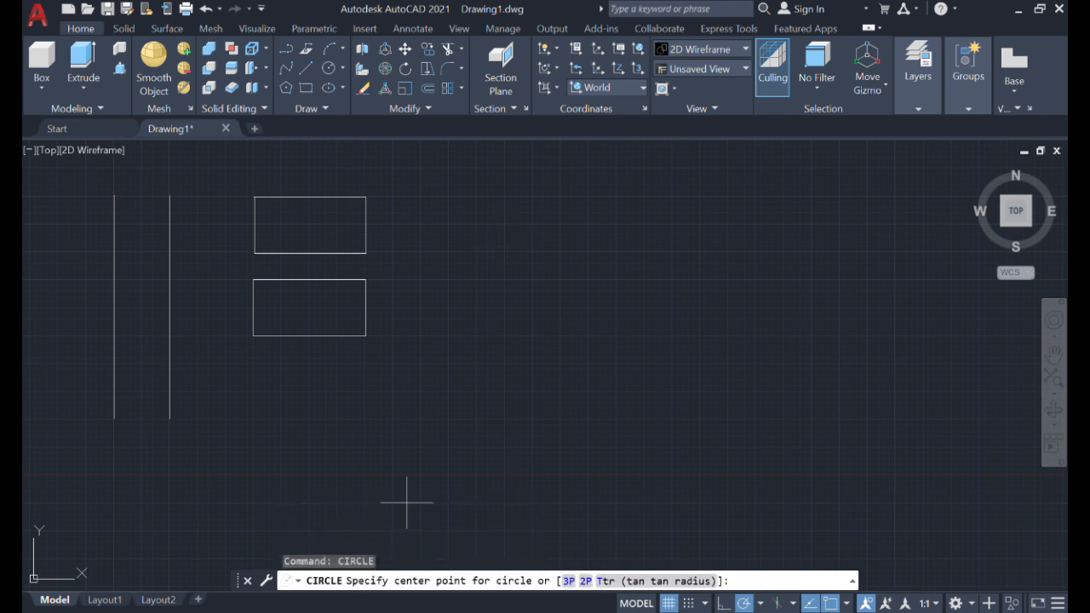
left_click(469, 196)
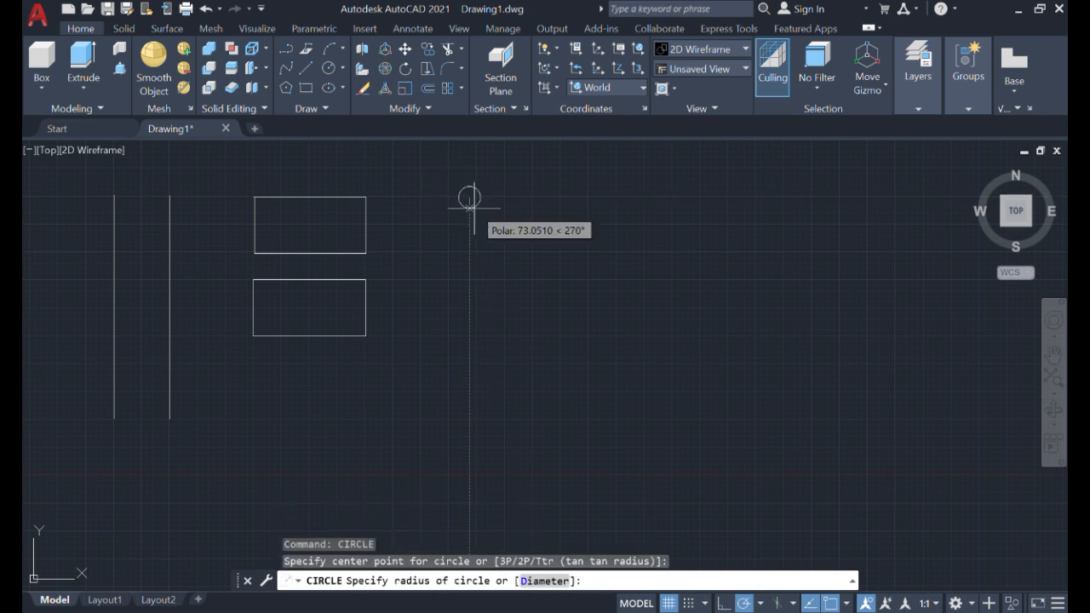
left_click(521, 225)
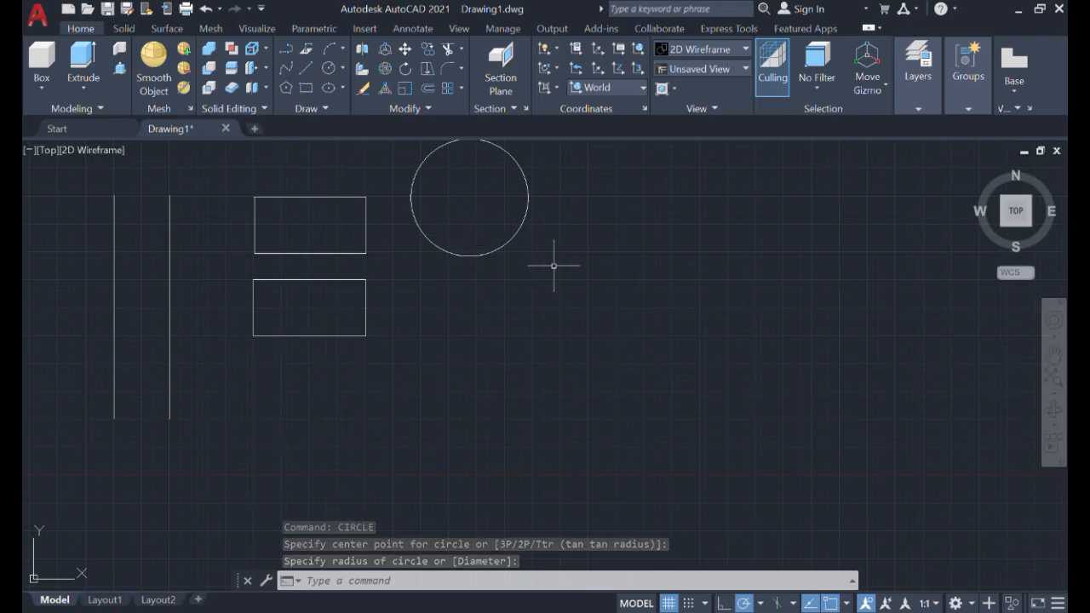
Copy the circle twice, placing one copy directly below the original and the other to the right, midway in height between them.
type("CO")
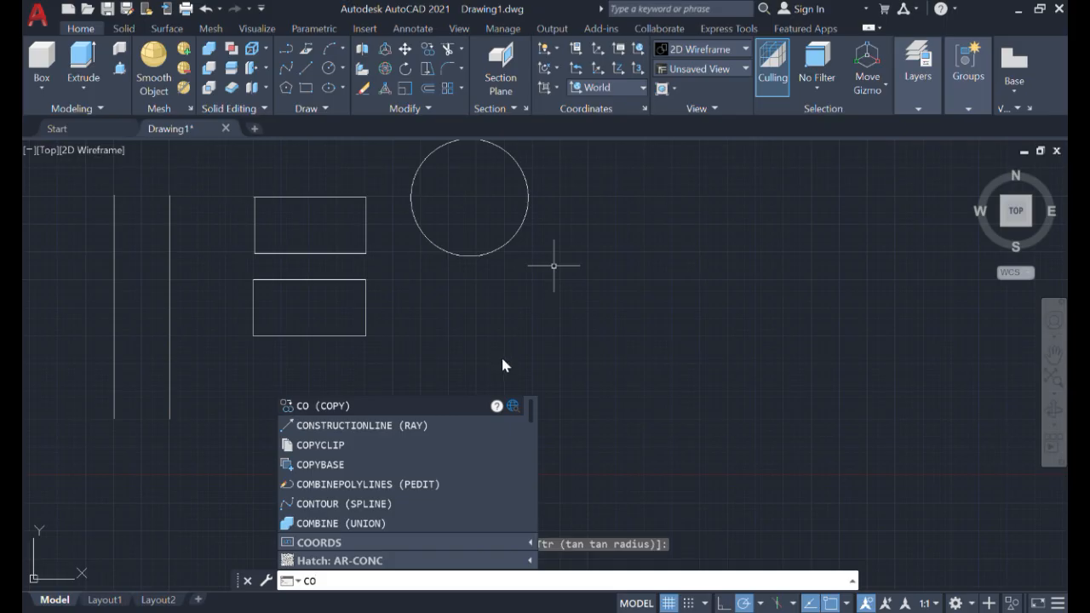
left_click(464, 405)
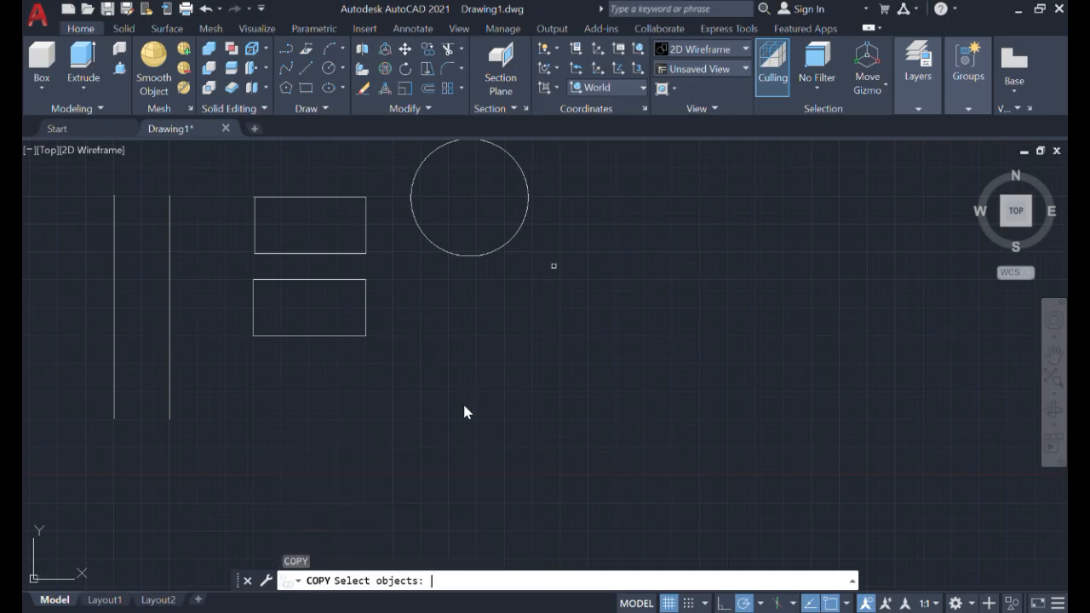
left_click(491, 255)
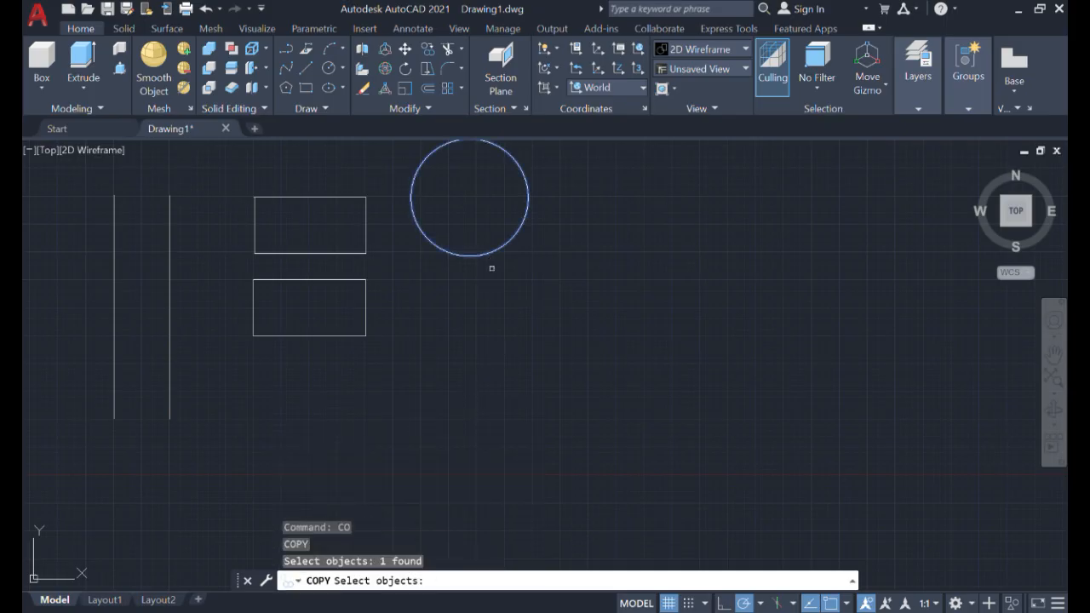
key("Return")
left_click(496, 281)
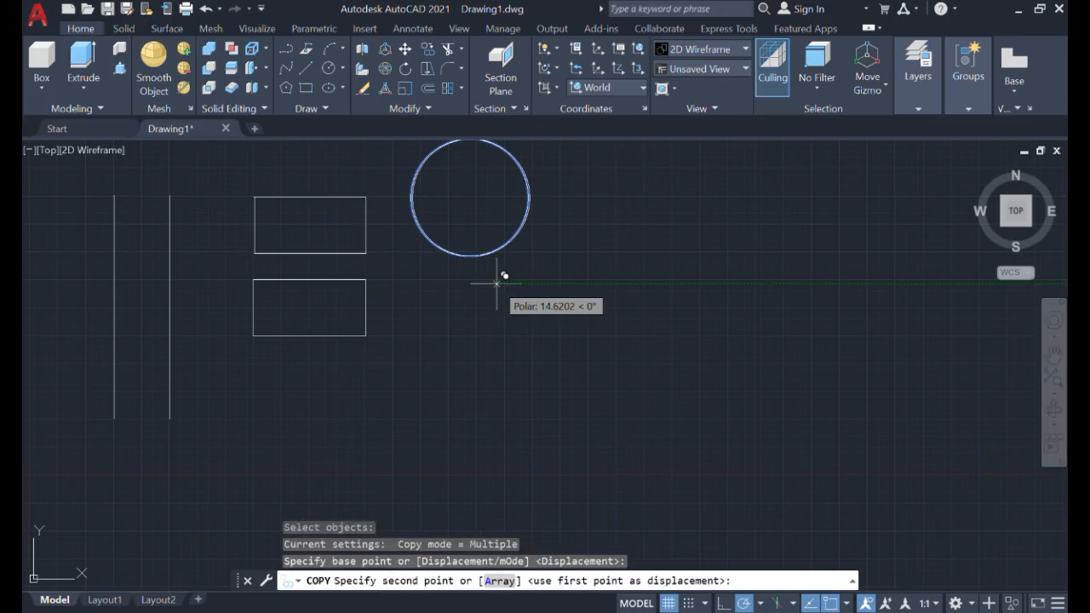
left_click(497, 419)
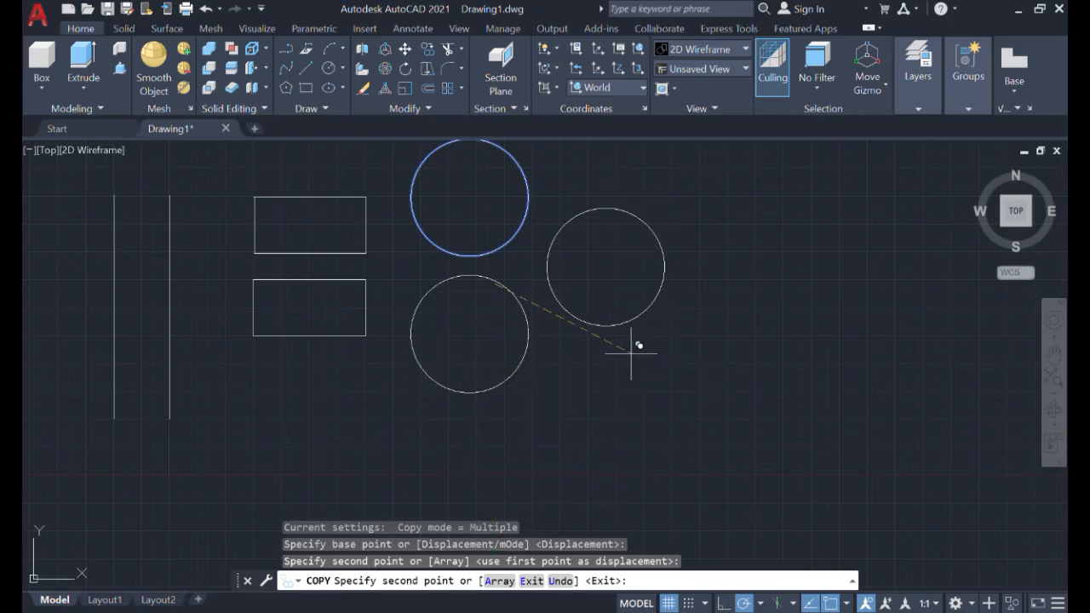
left_click(630, 351)
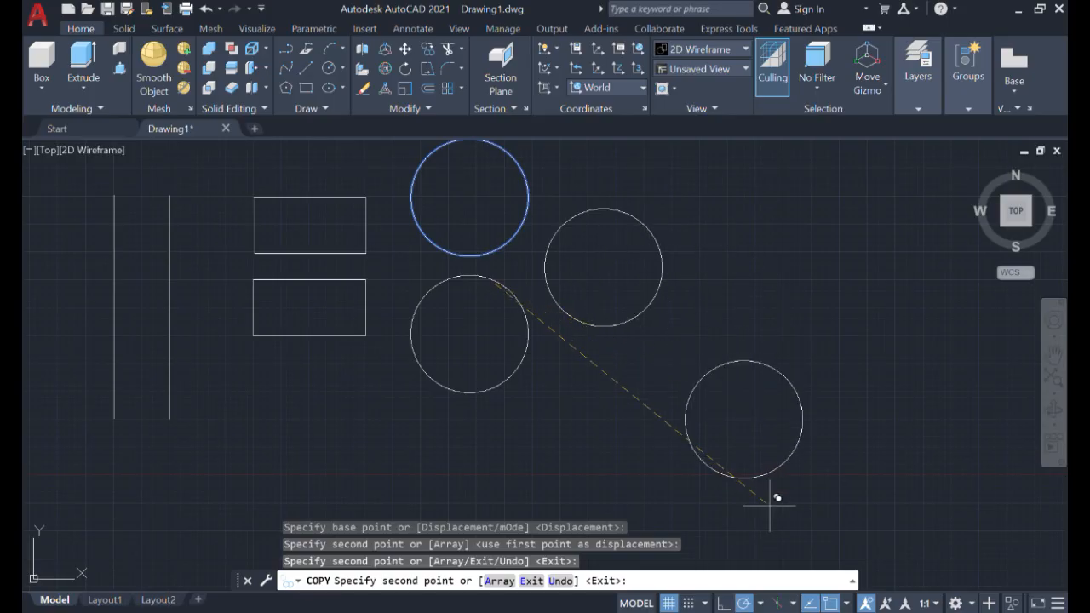
key("Escape")
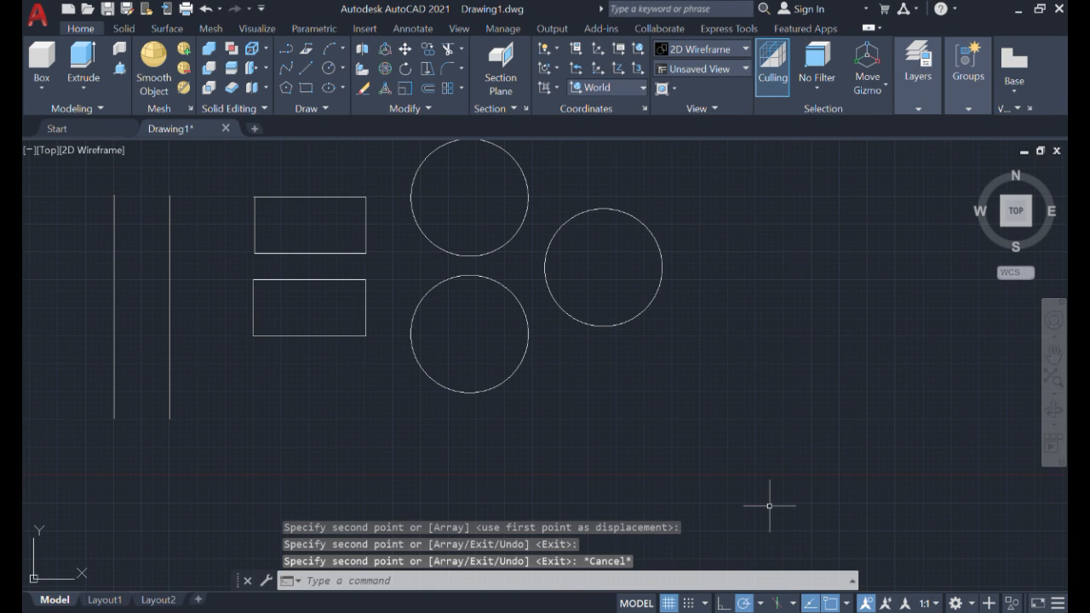
Draw a circle by centre and diameter to the upper right of the three existing circles, with a diameter of 2000.
mouse_move(773, 338)
middle_mouse_down()
mouse_move(689, 426)
mouse_move(829, 381)
mouse_move(634, 395)
middle_mouse_up()
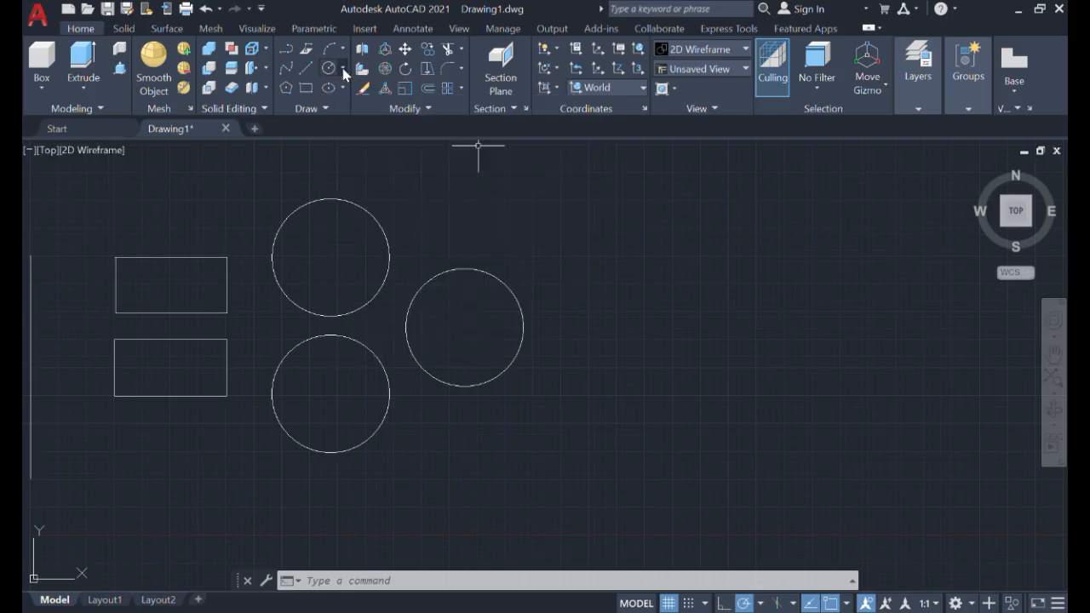
left_click(344, 74)
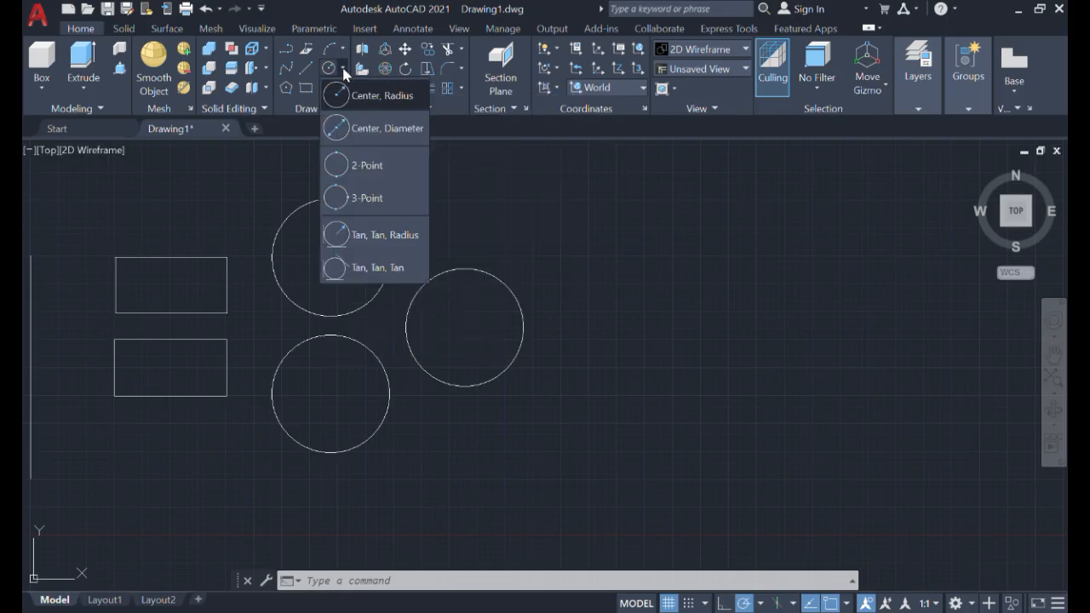
left_click(369, 132)
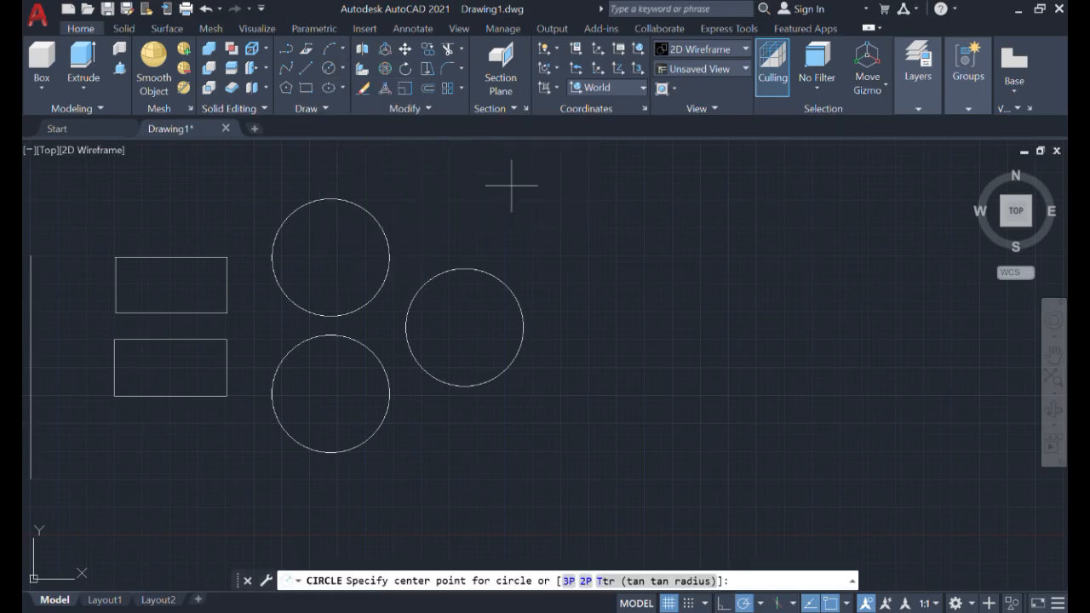
left_click(650, 211)
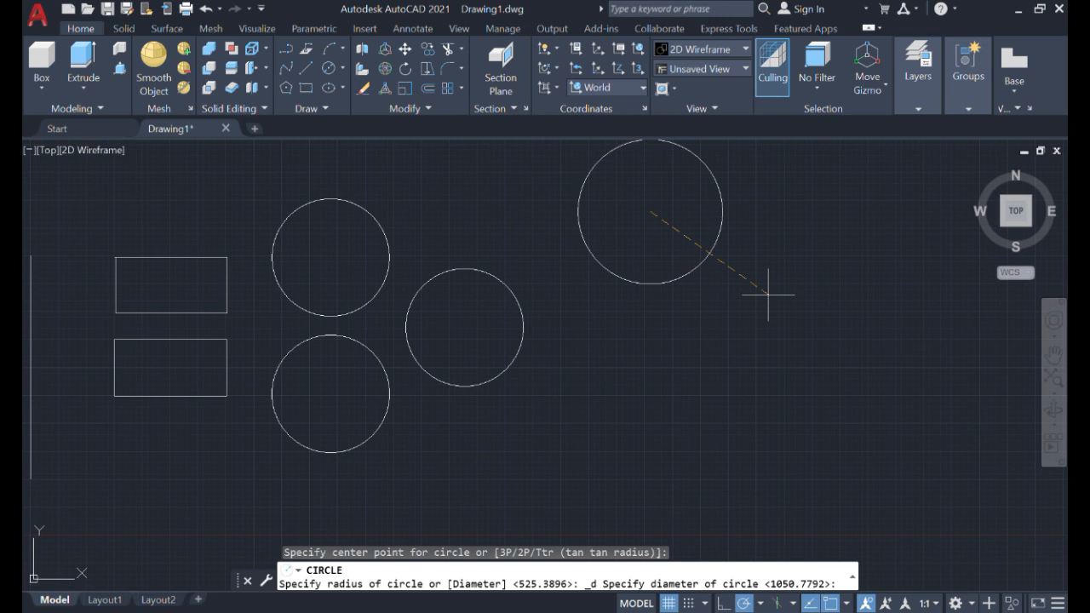
type("2000")
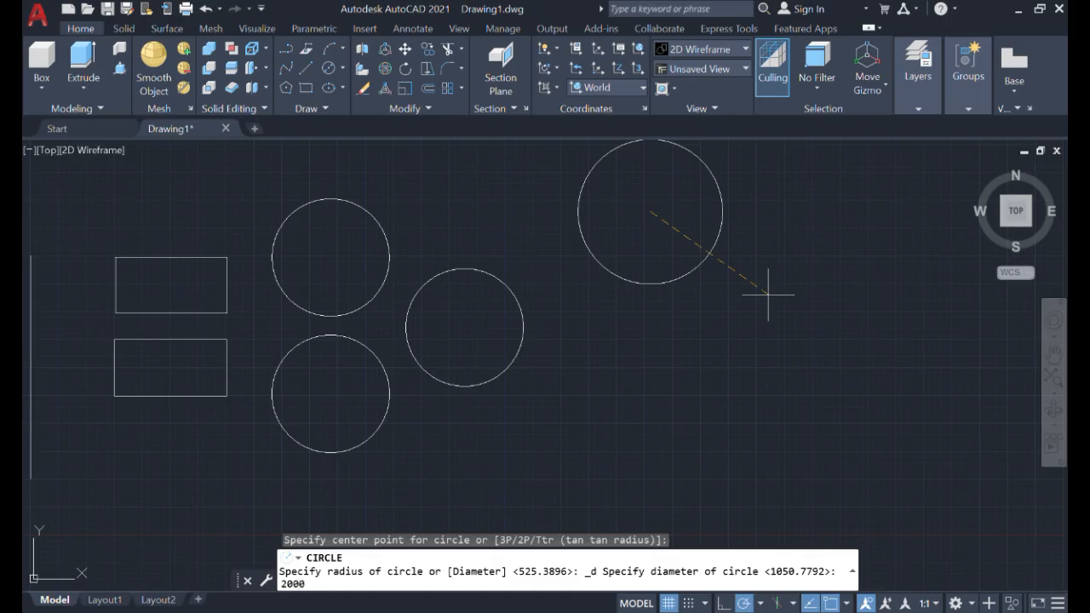
key("Return")
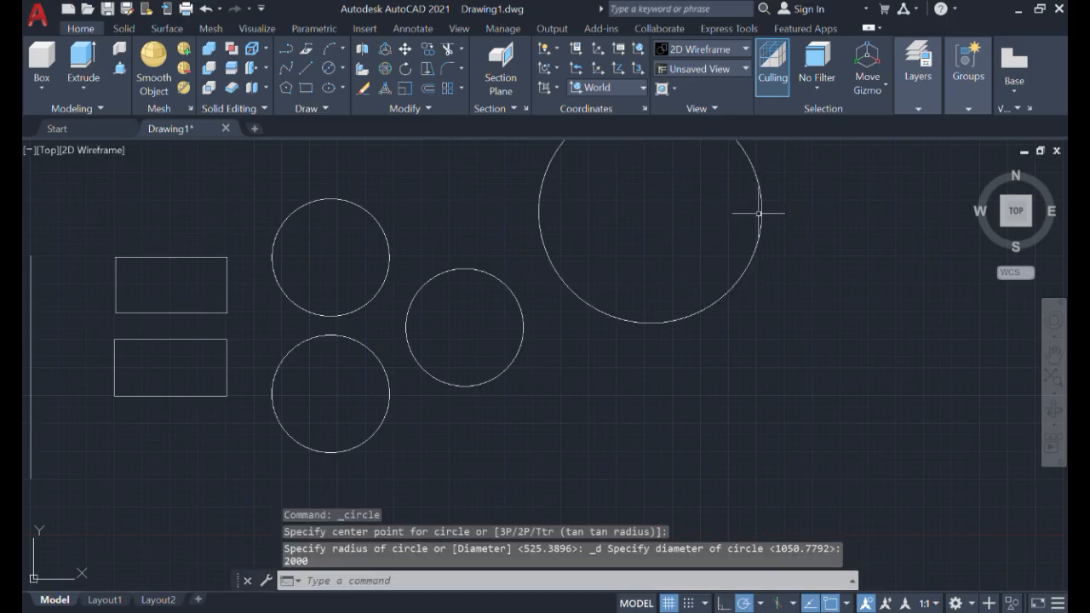
middle_click_drag(772, 219, 750, 304)
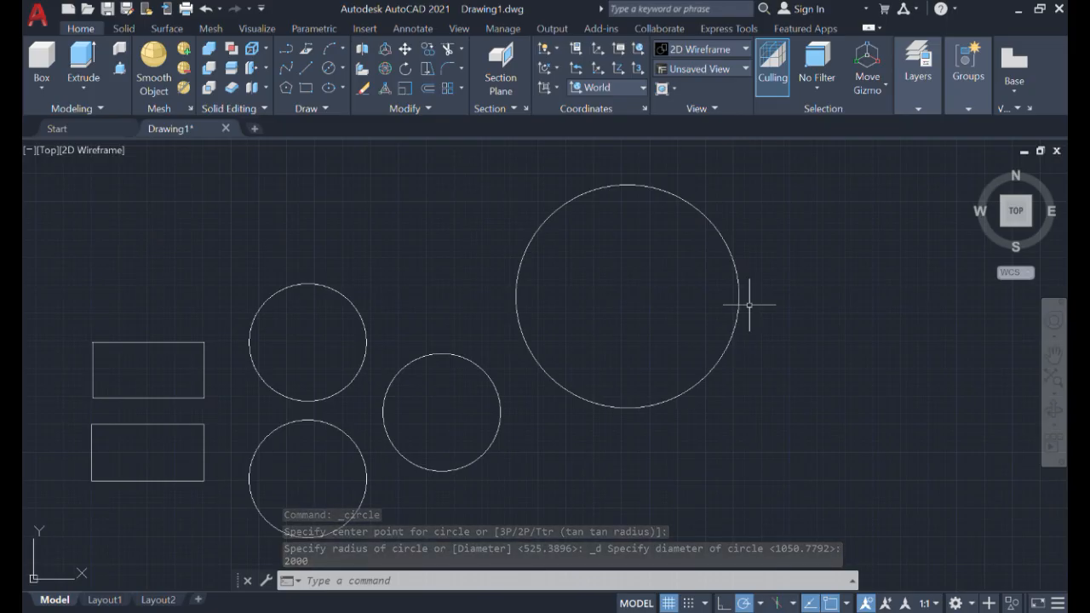
mouse_move(741, 375)
middle_mouse_down()
mouse_move(786, 137)
mouse_move(1061, 412)
middle_mouse_up()
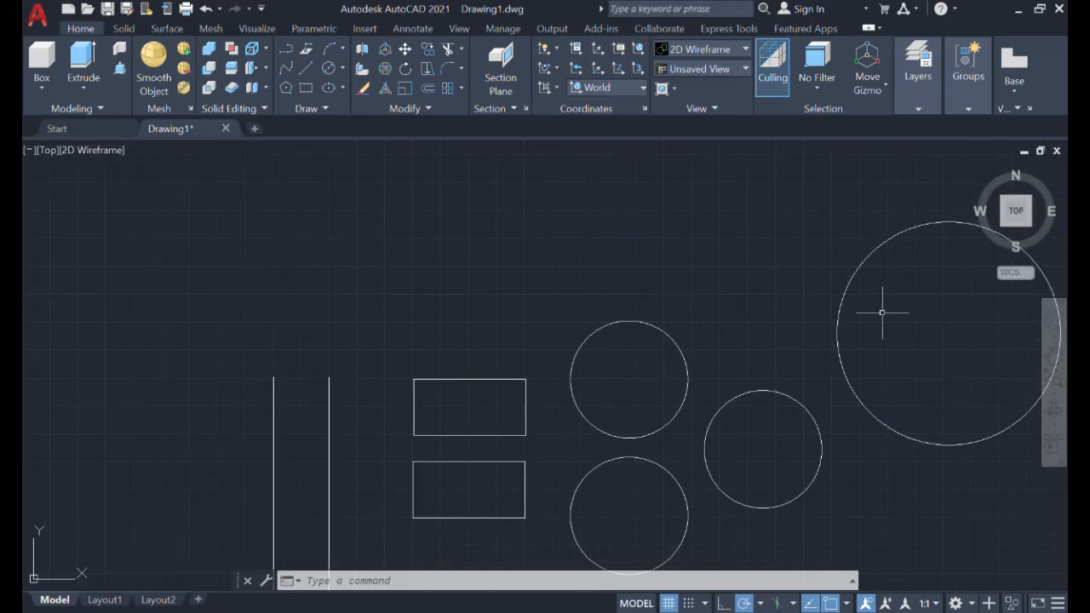
mouse_move(746, 221)
middle_mouse_down()
mouse_move(706, 222)
mouse_move(490, 32)
mouse_move(575, 143)
middle_mouse_up()
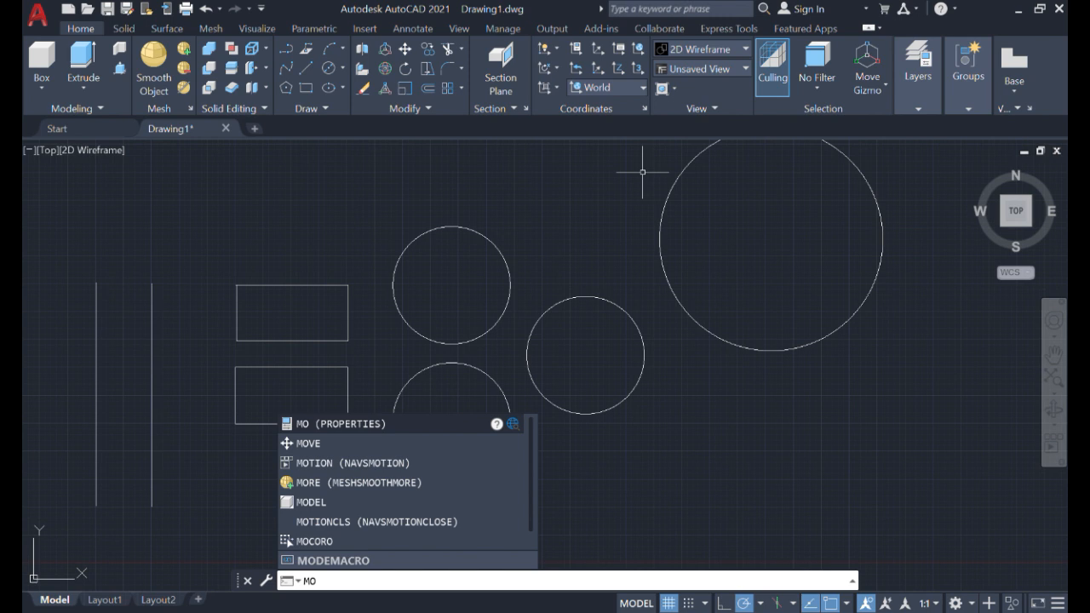
type("ve")
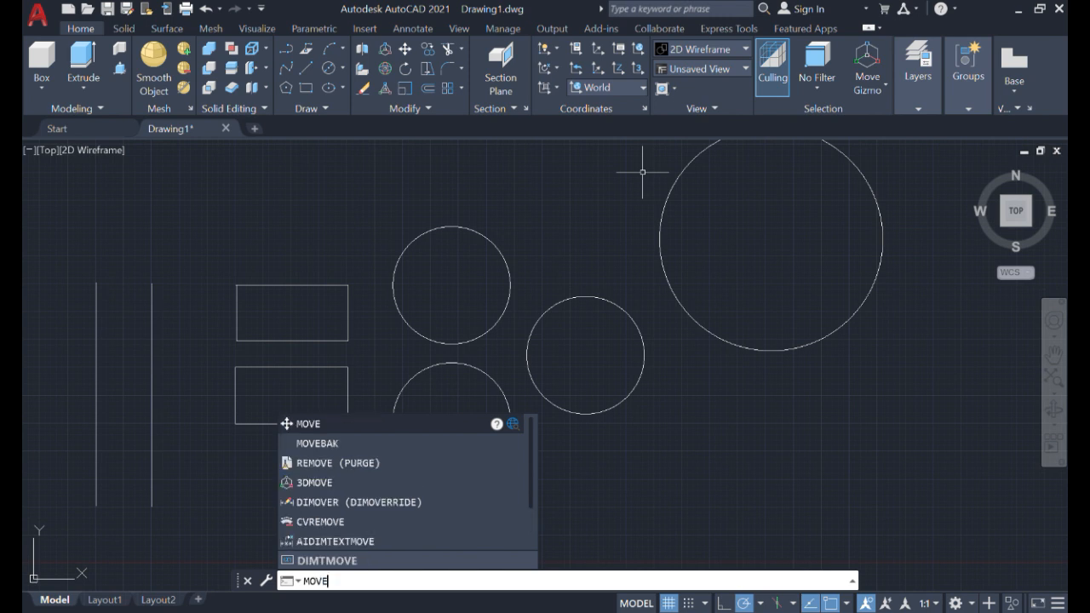
left_click(384, 423)
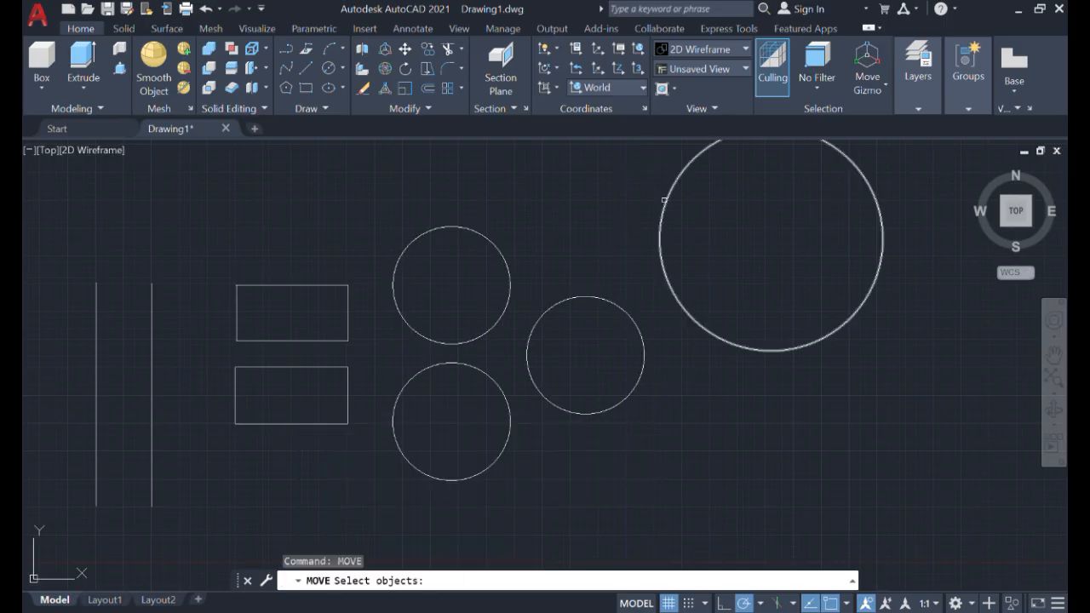
left_click(662, 200)
mouse_move(673, 202)
left_mouse_down()
mouse_move(678, 195)
mouse_move(901, 265)
left_mouse_up()
left_click_drag(903, 265, 753, 238)
left_click_drag(754, 237, 930, 260)
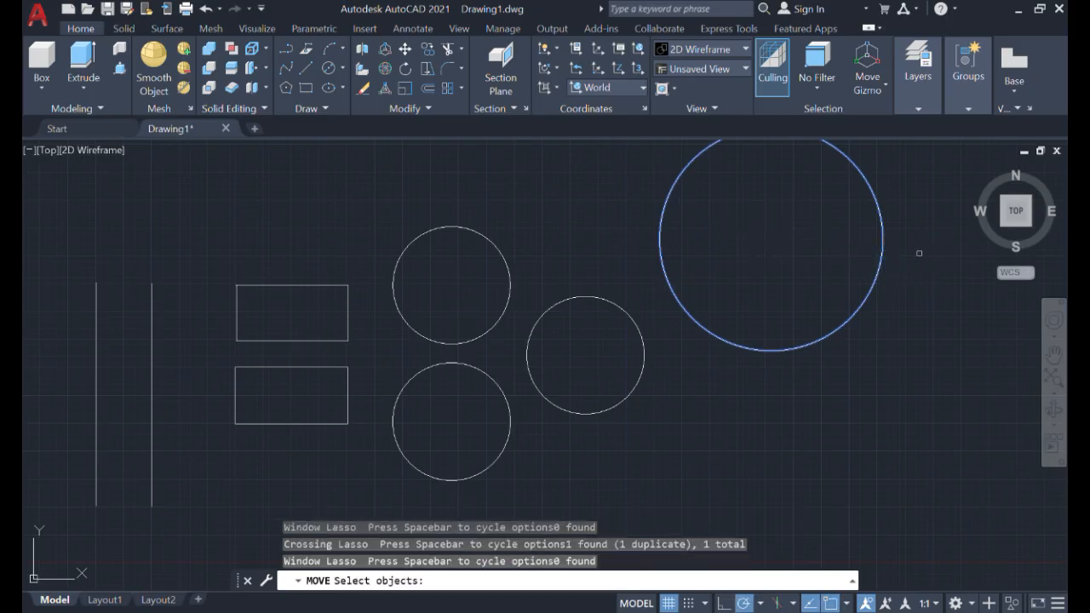
mouse_move(918, 250)
middle_mouse_down()
mouse_move(906, 263)
mouse_move(767, 271)
middle_mouse_up()
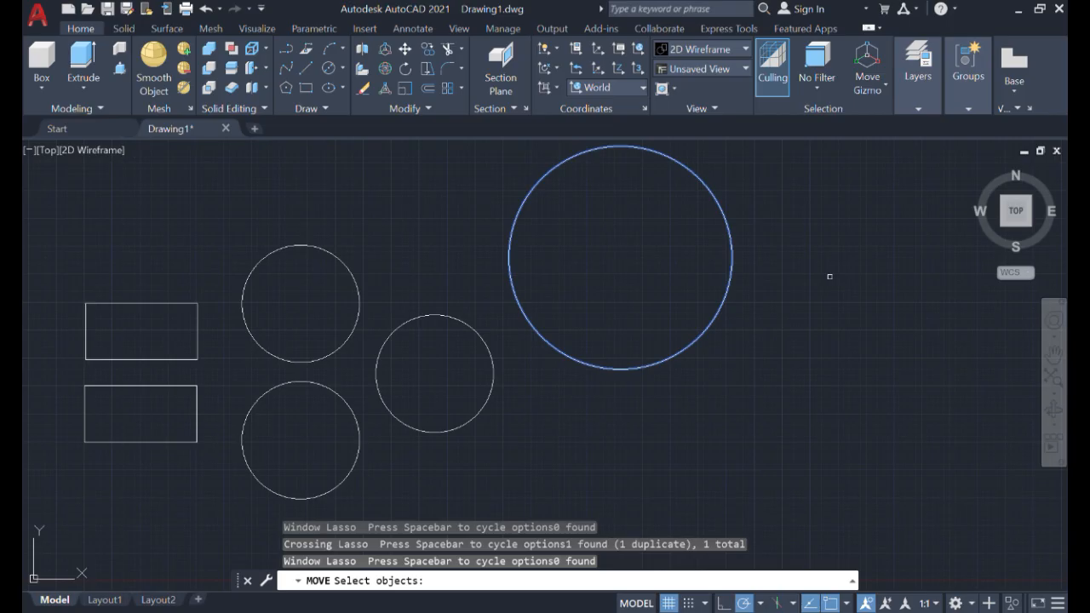
key("Escape")
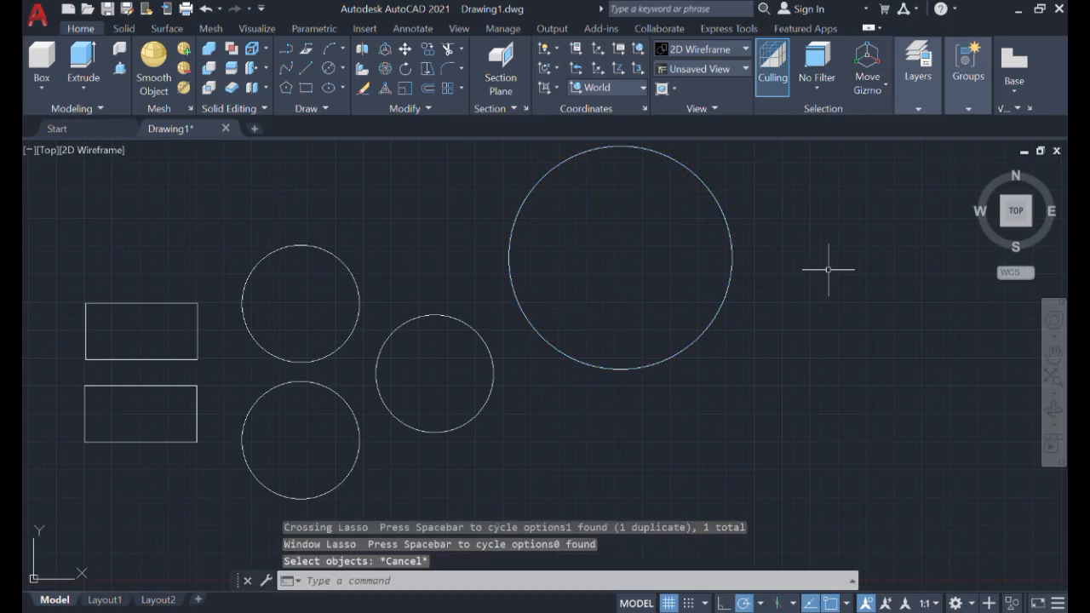
Select the large circle with a crossing window that only partly overlaps it, and clear the selection.
left_click(794, 335)
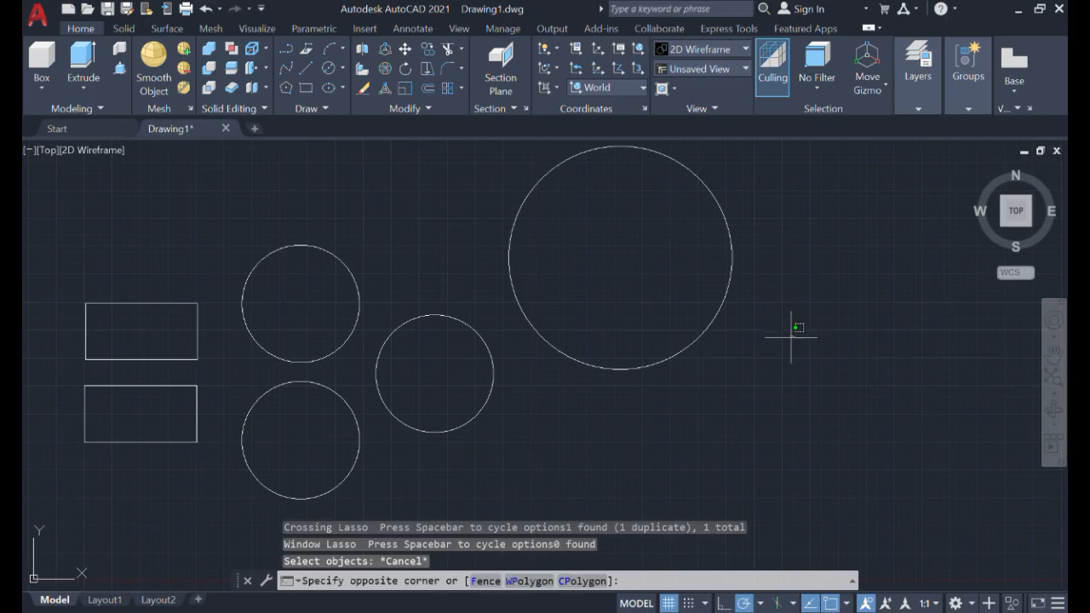
left_click(630, 269)
left_click(452, 187)
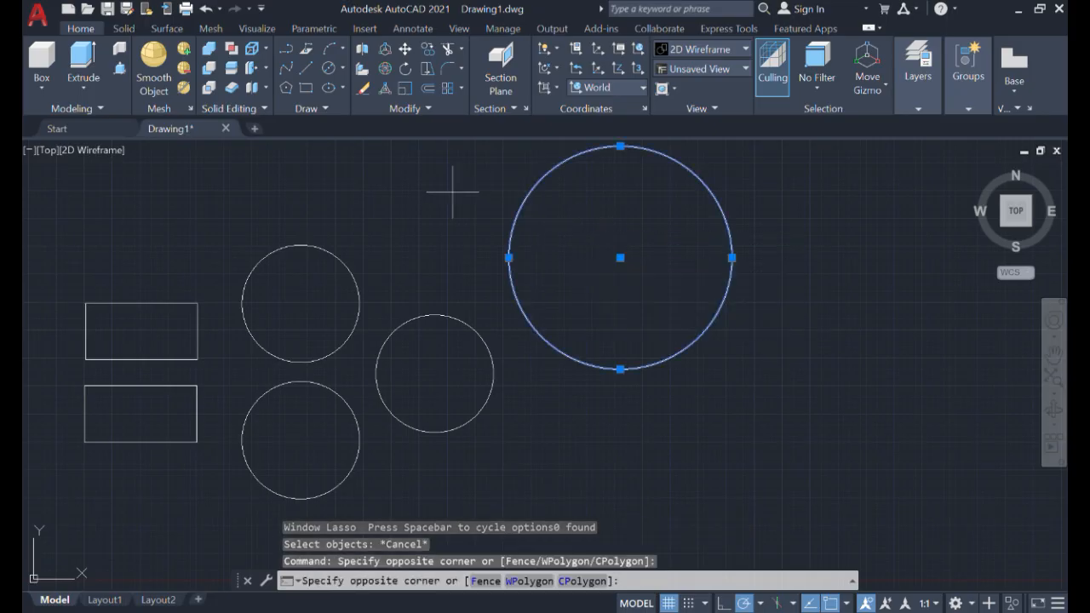
left_click(626, 295)
key("Escape")
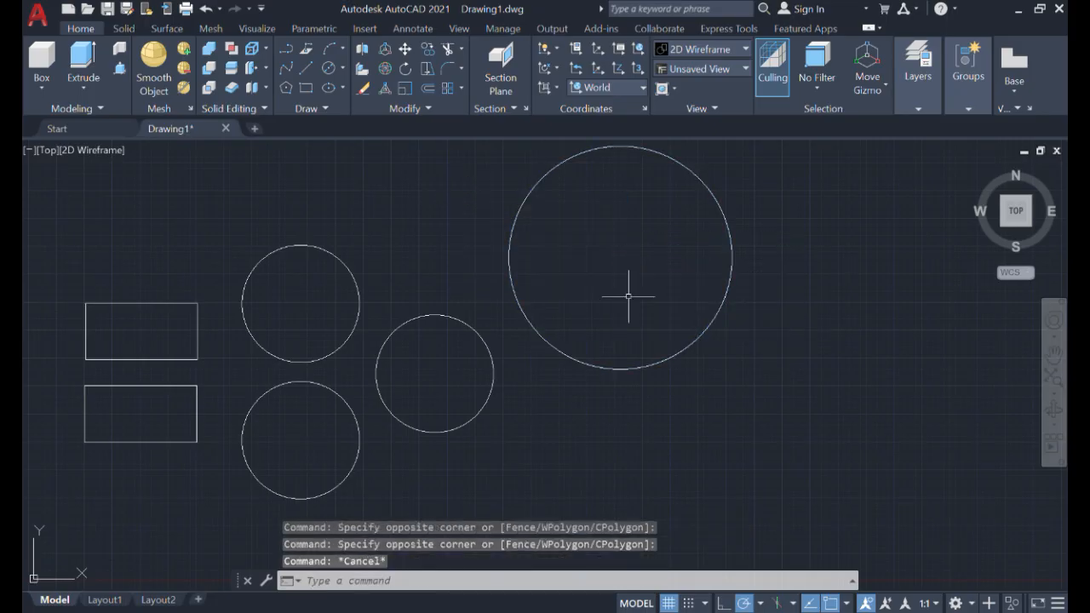
Try window selections covering only part of the leftmost vertical line, select the line directly, and clear the selection.
middle_click_drag(628, 294, 859, 234)
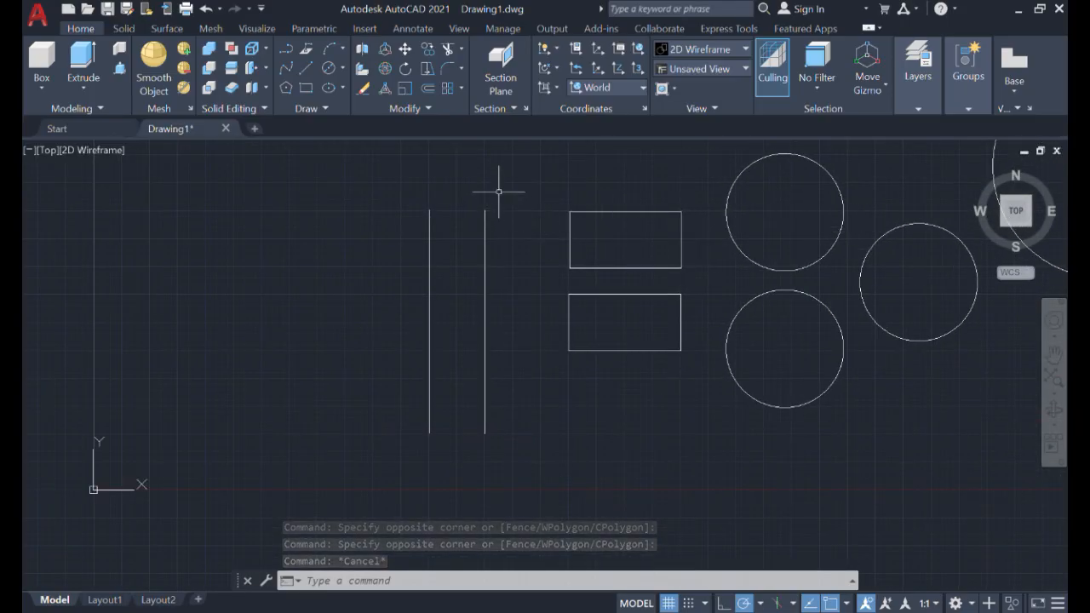
left_click(412, 217)
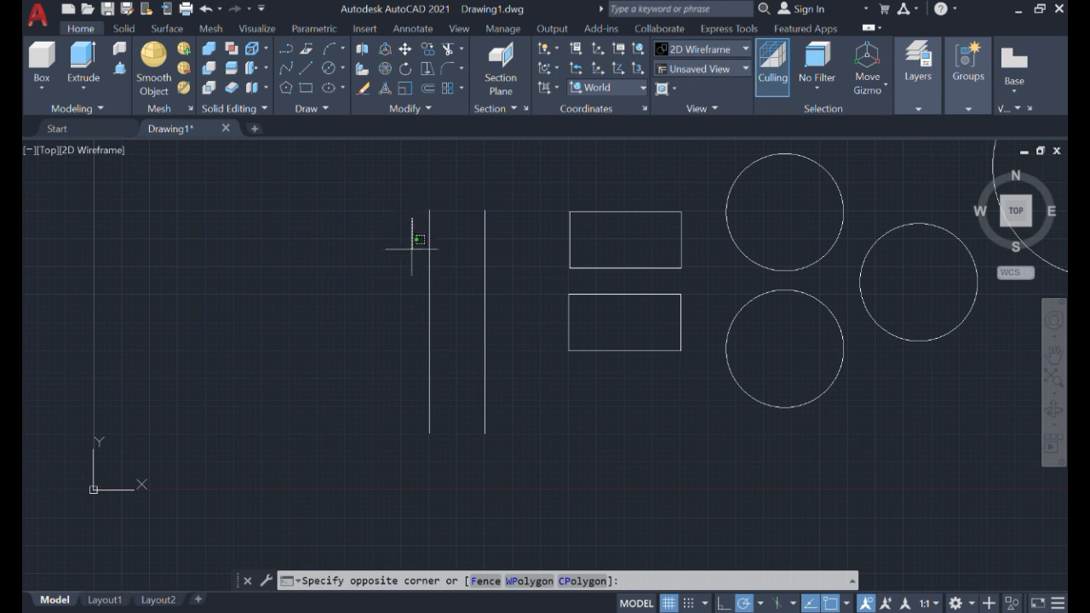
left_click(439, 279)
left_click(426, 309)
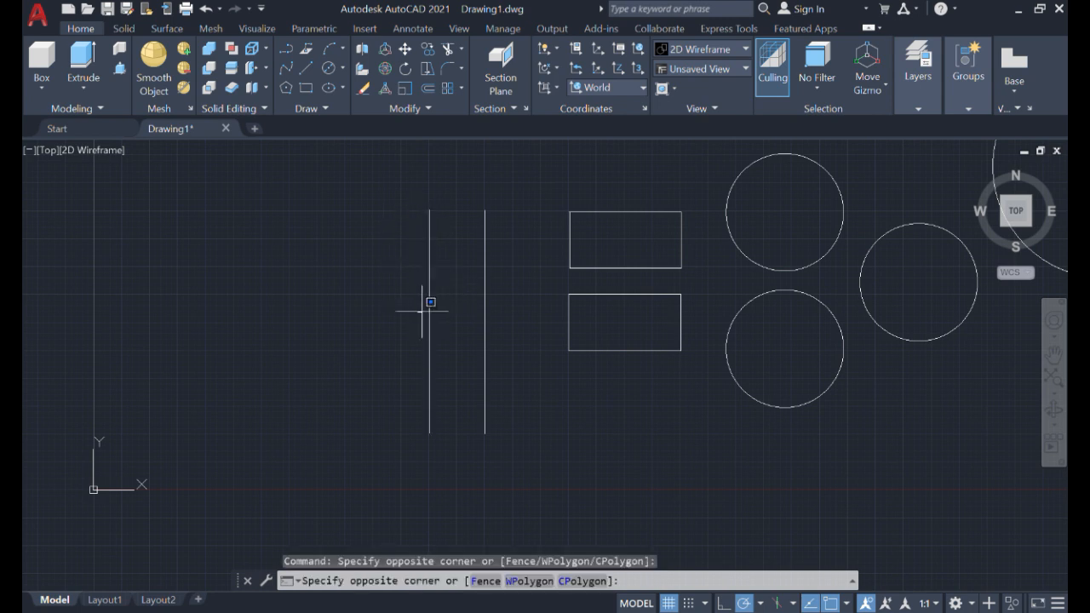
left_click(432, 312)
left_click(429, 312)
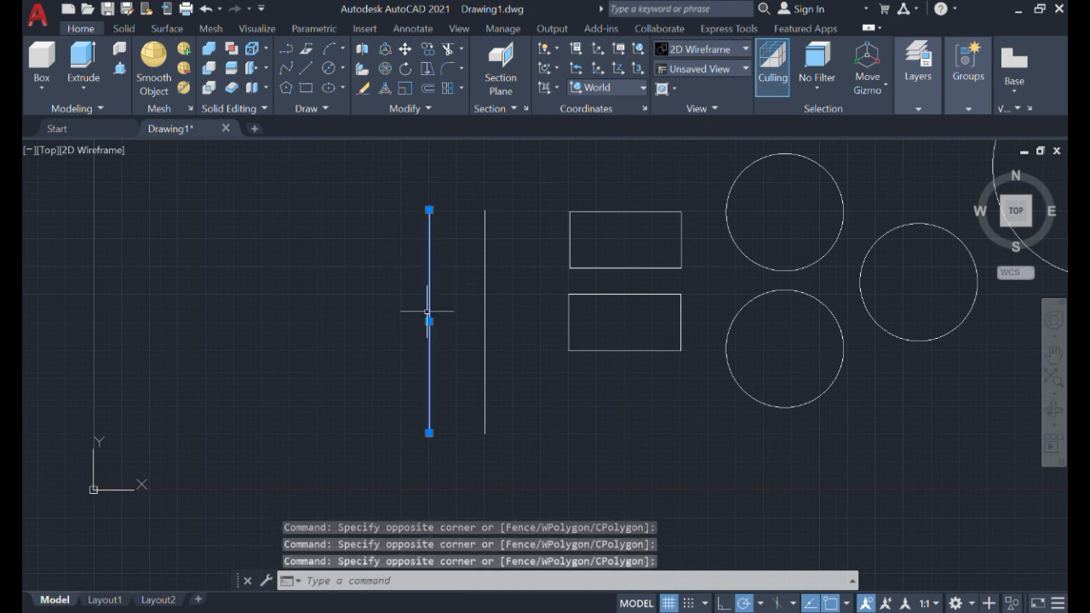
key("Escape")
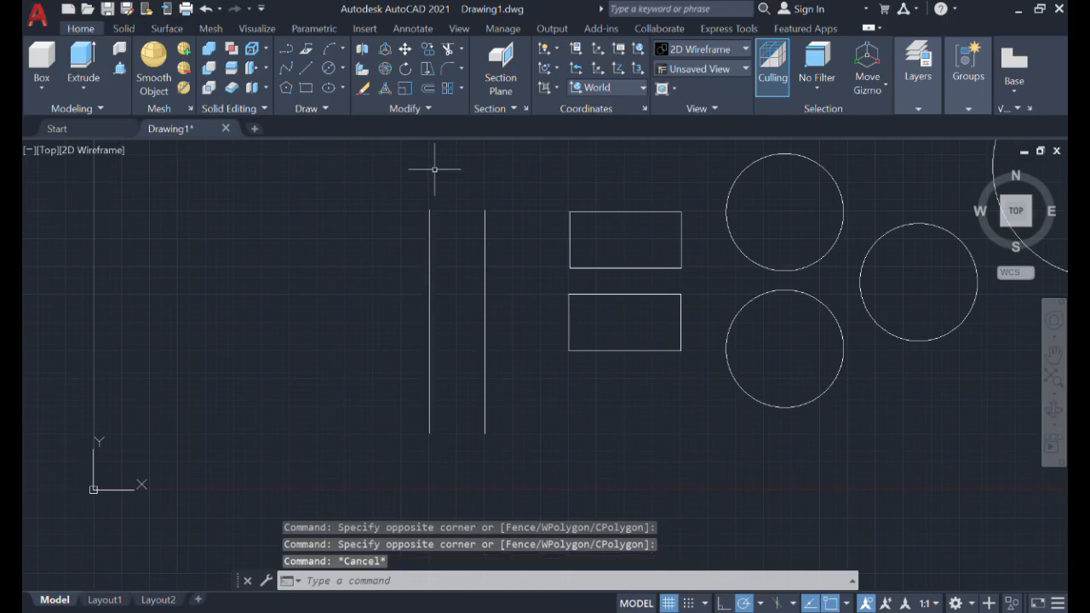
Select the leftmost vertical line twice with a window drawn from its upper left to its lower right, clearing the selection each time.
left_click(406, 203)
left_click(430, 428)
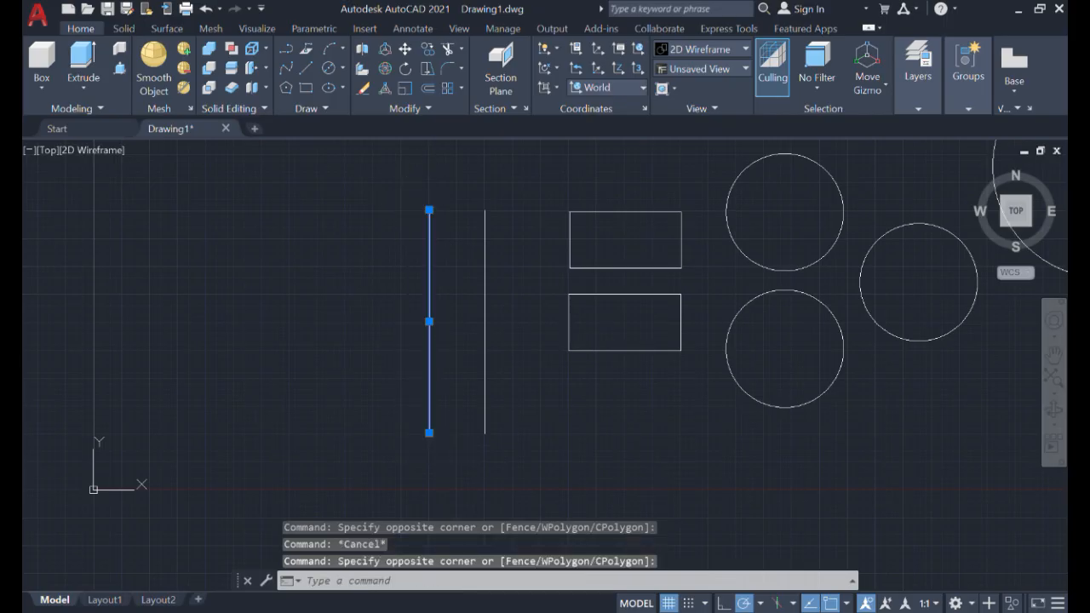
key("Escape")
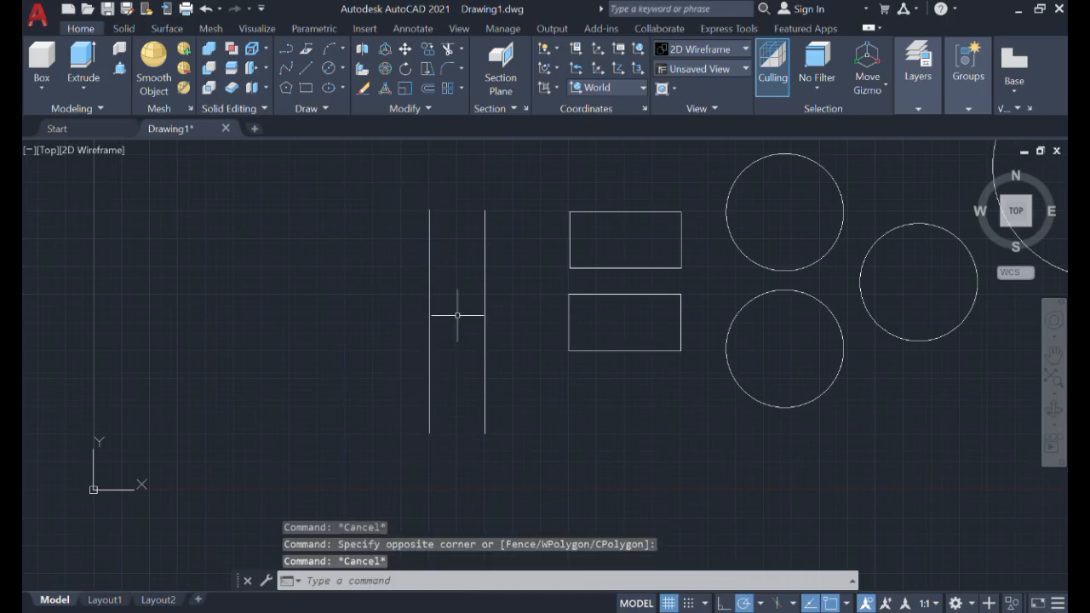
left_click(408, 203)
left_click(464, 440)
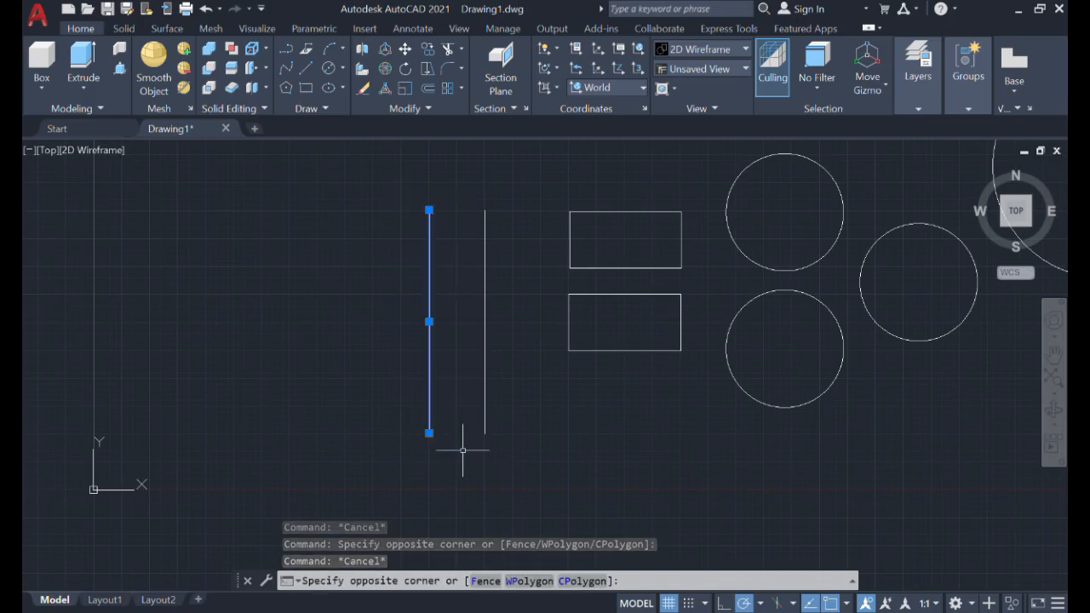
key("Escape")
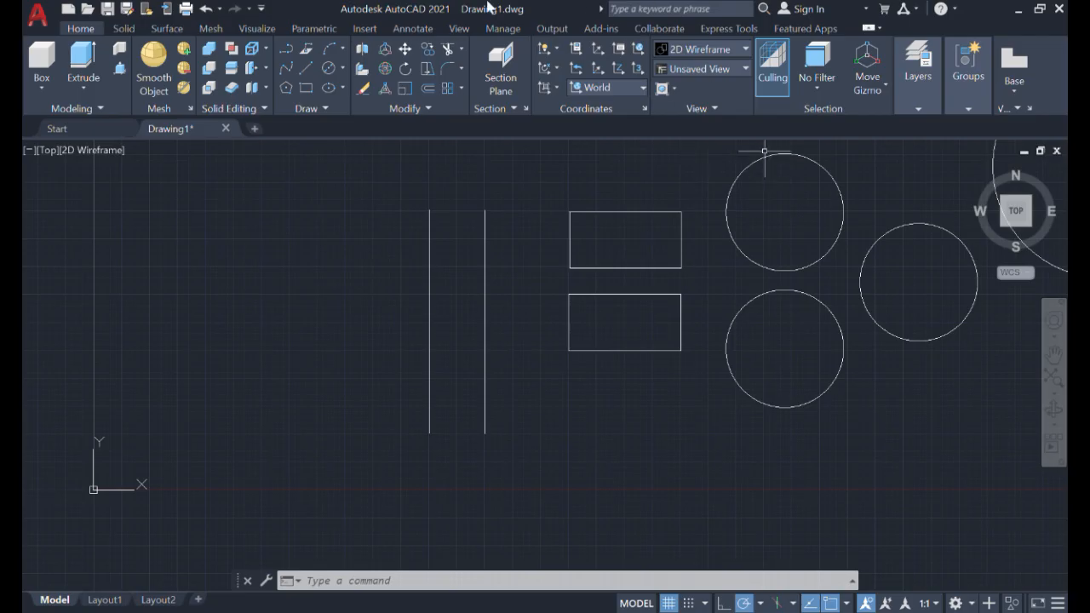
Draw a single horizontal line crossing both vertical lines about a quarter of the way below their upper ends.
left_click(306, 68)
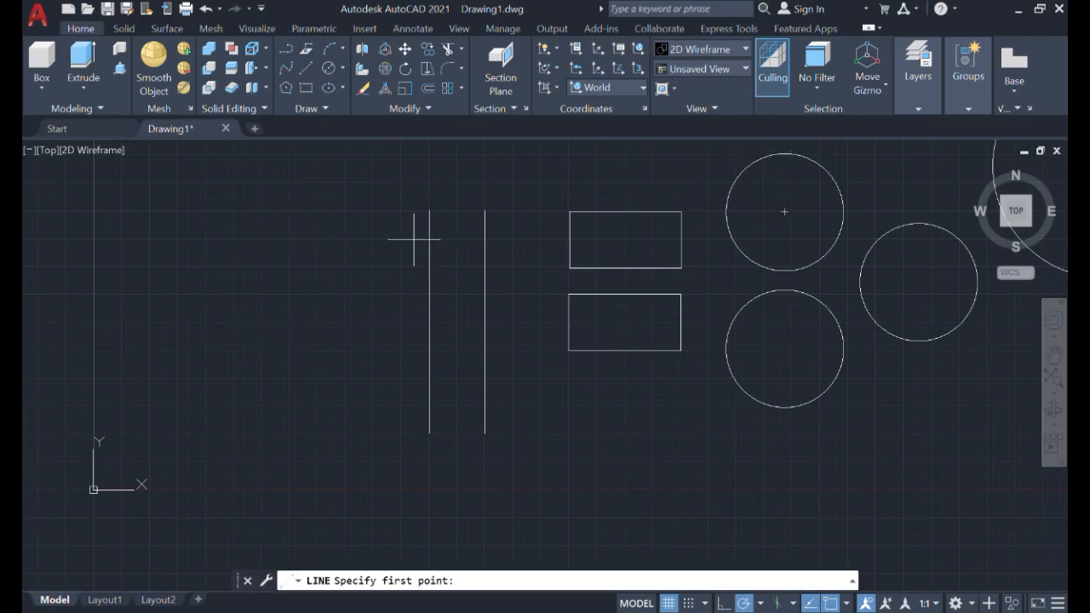
left_click(377, 267)
left_click(535, 264)
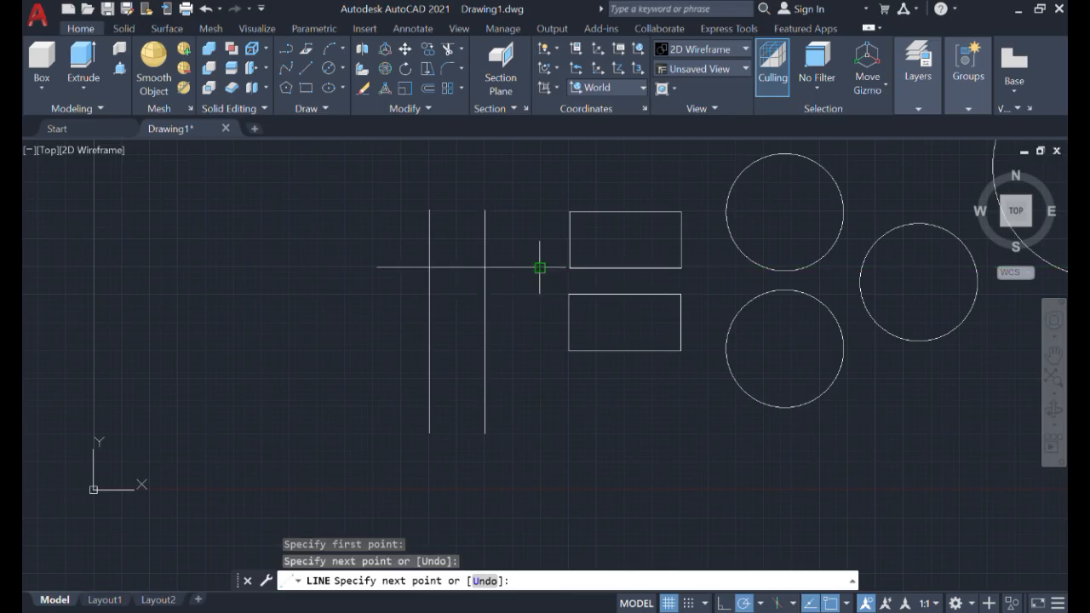
key("Escape")
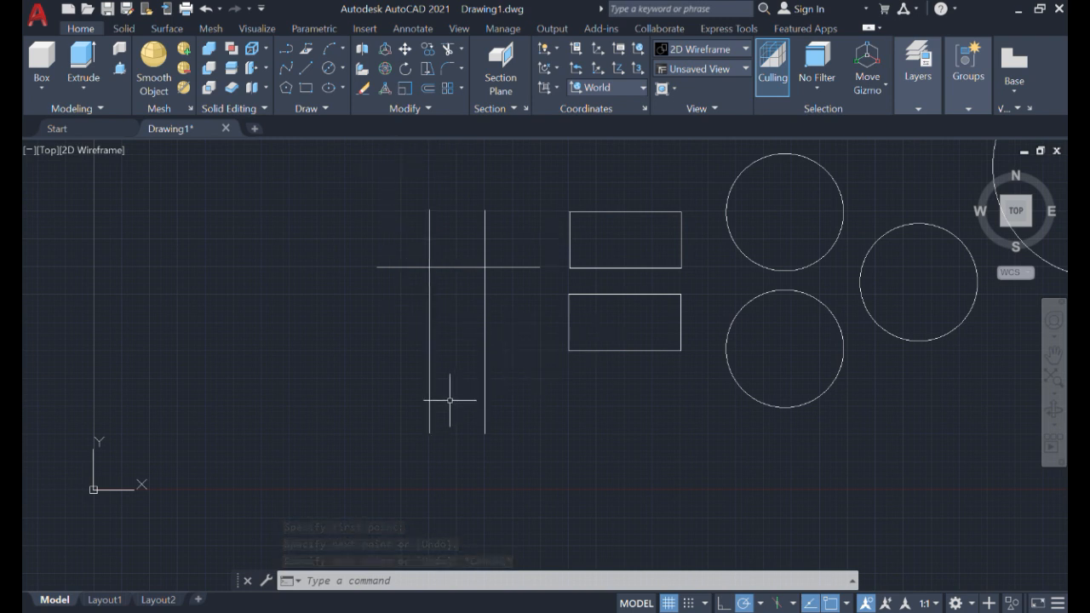
Select both vertical lines and the horizontal line together with a crossing window, and clear the selection.
left_click(557, 434)
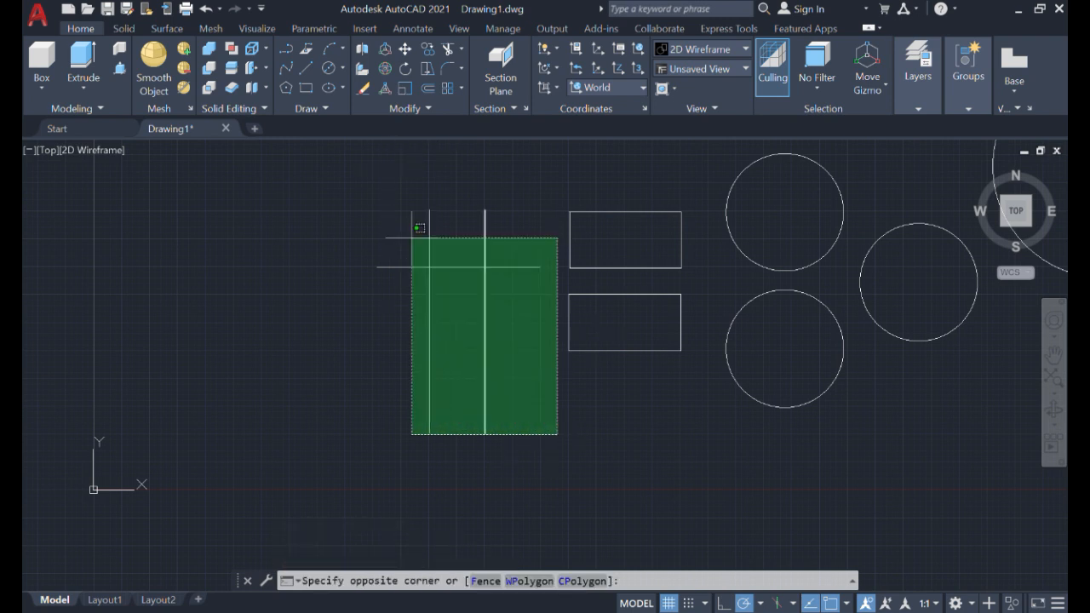
left_click(361, 149)
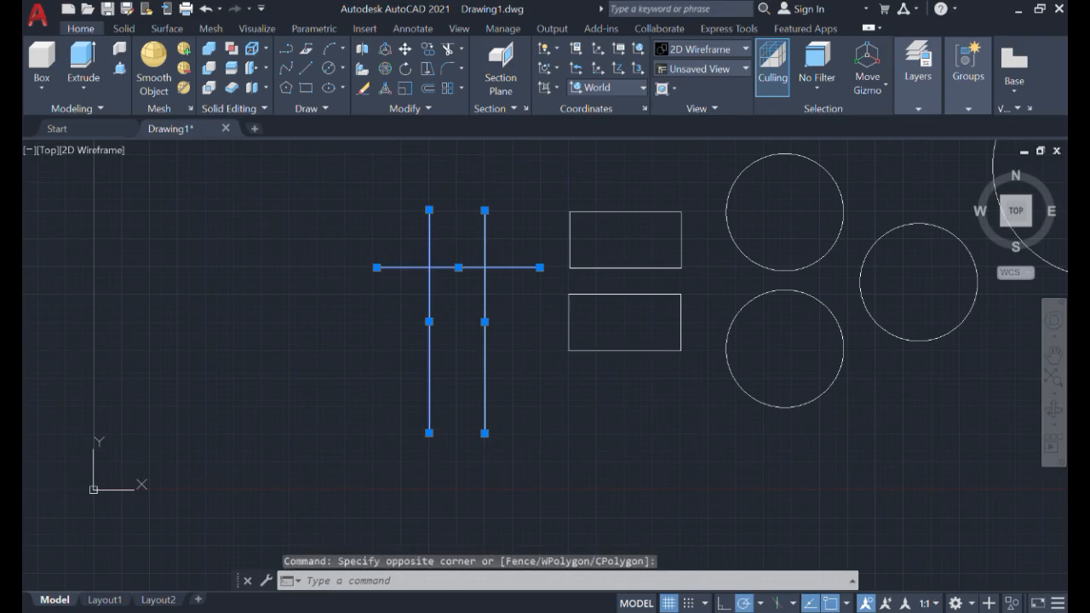
key("Escape")
Select only the leftmost vertical line by enclosing it completely in a window selection, and clear the selection.
left_click(402, 195)
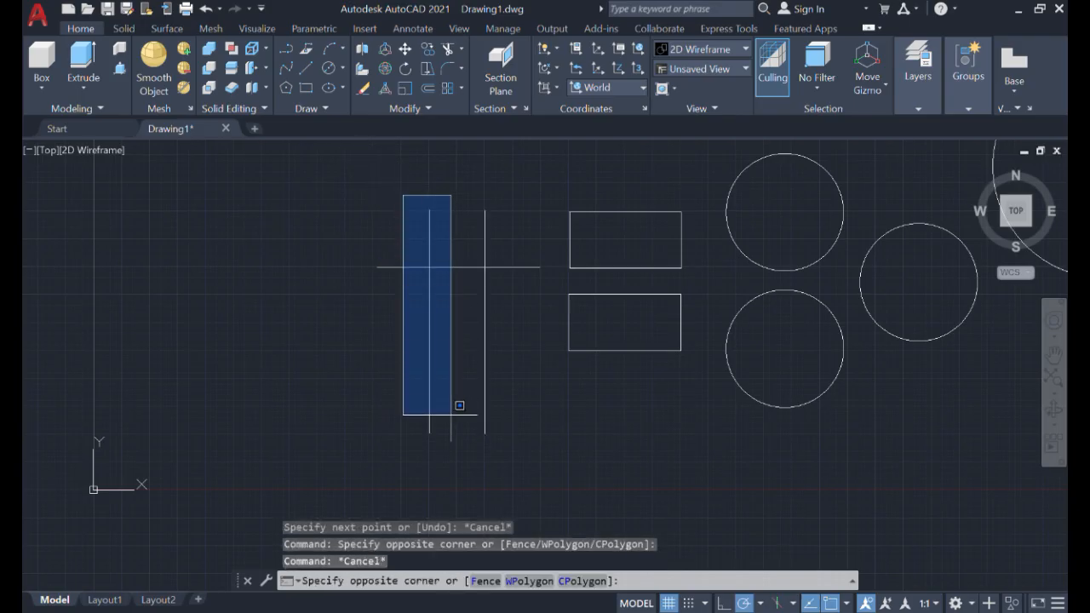
left_click(456, 441)
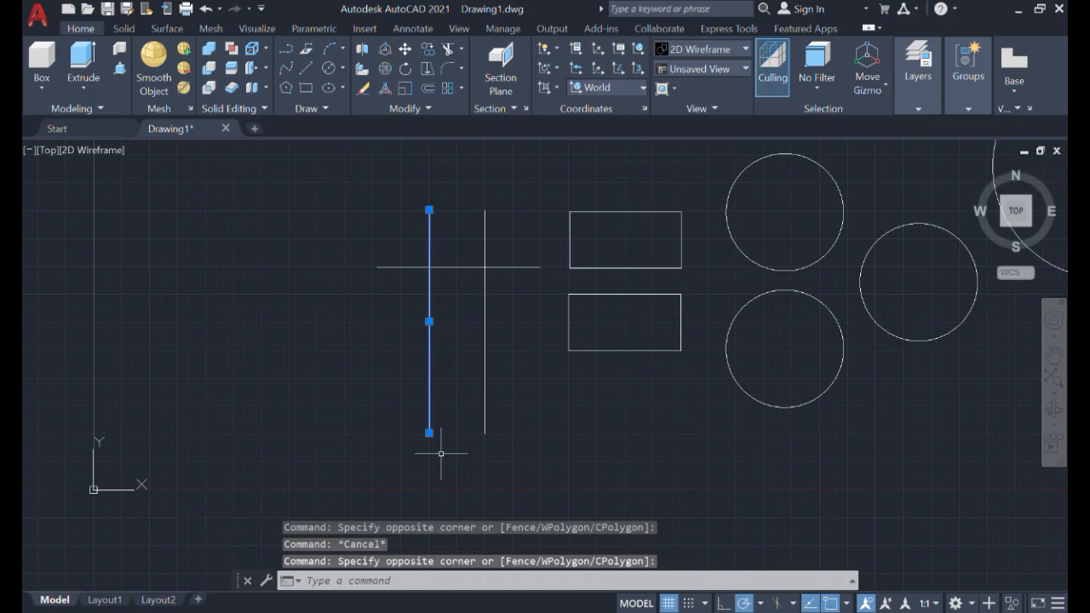
key("Escape")
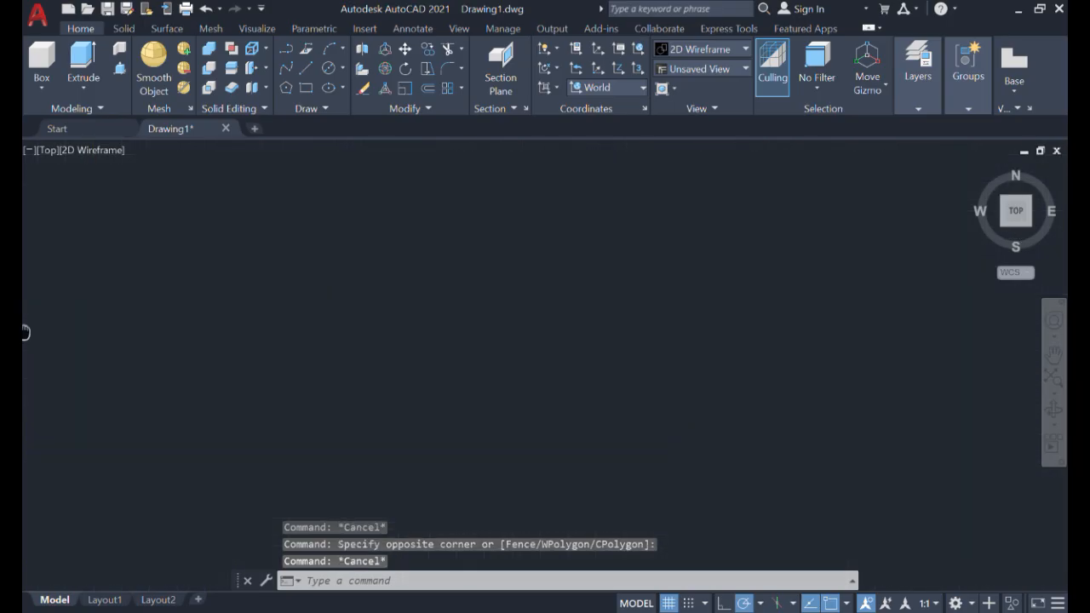
middle_click_drag(25, 332, 24, 517)
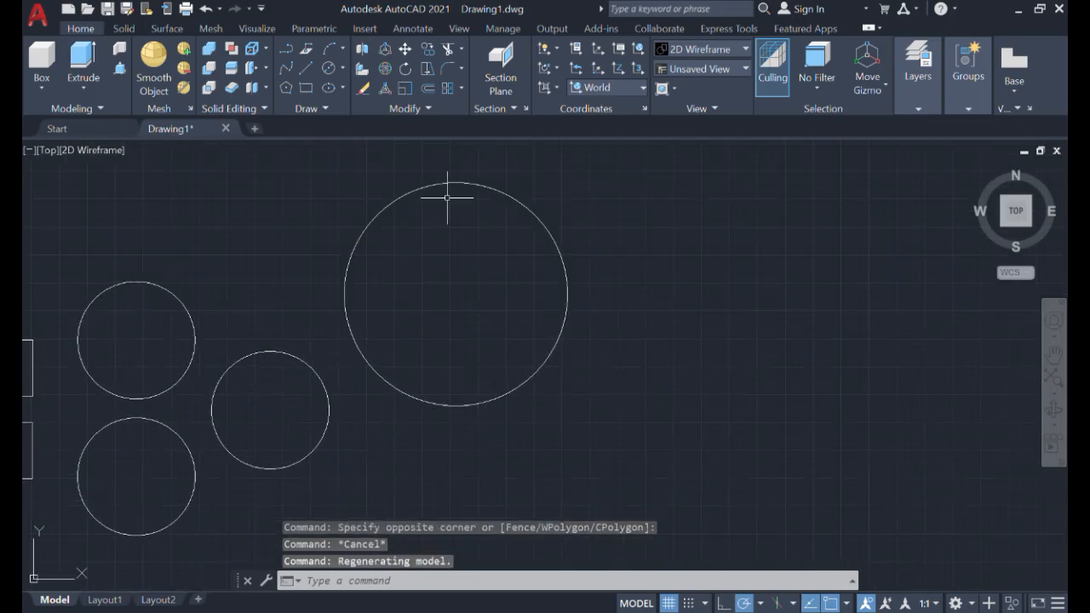
Move the large circle by its centre to a point below and slightly right of its original position.
left_click(660, 374)
left_click(367, 184)
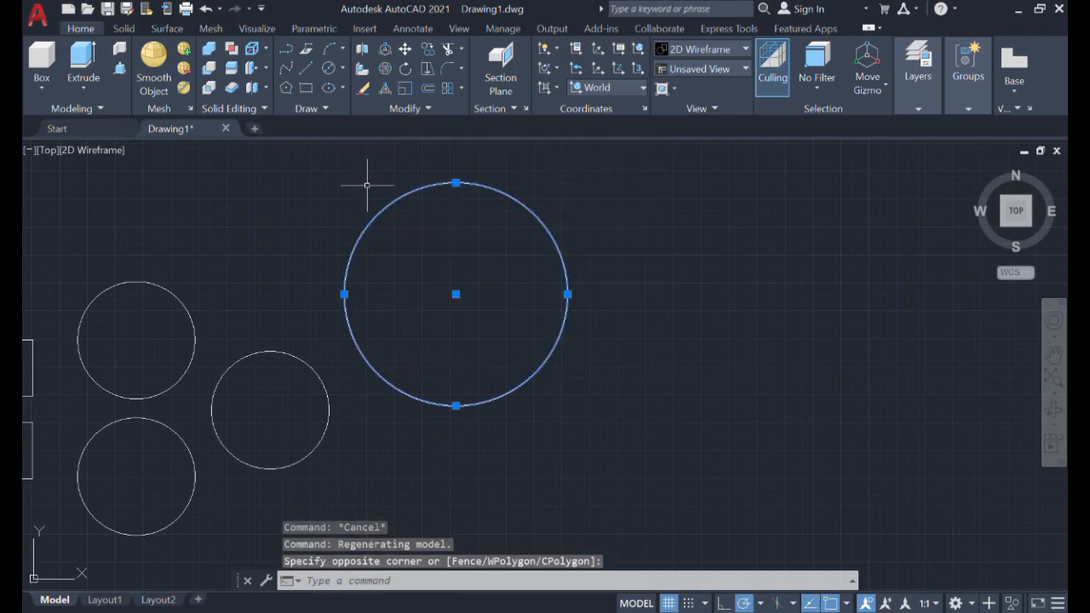
type("MOVE")
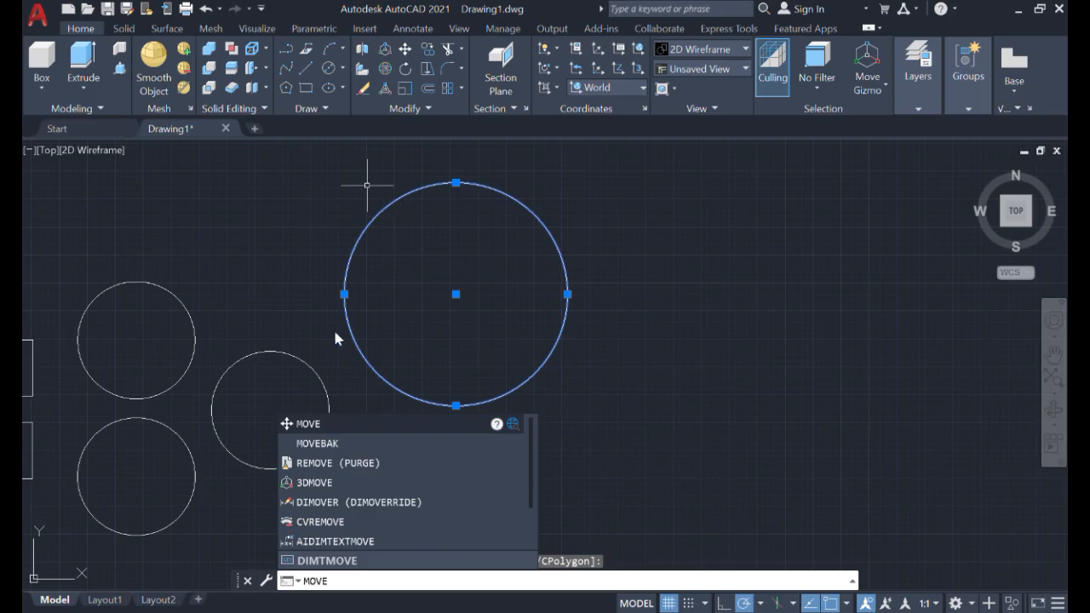
key("Return")
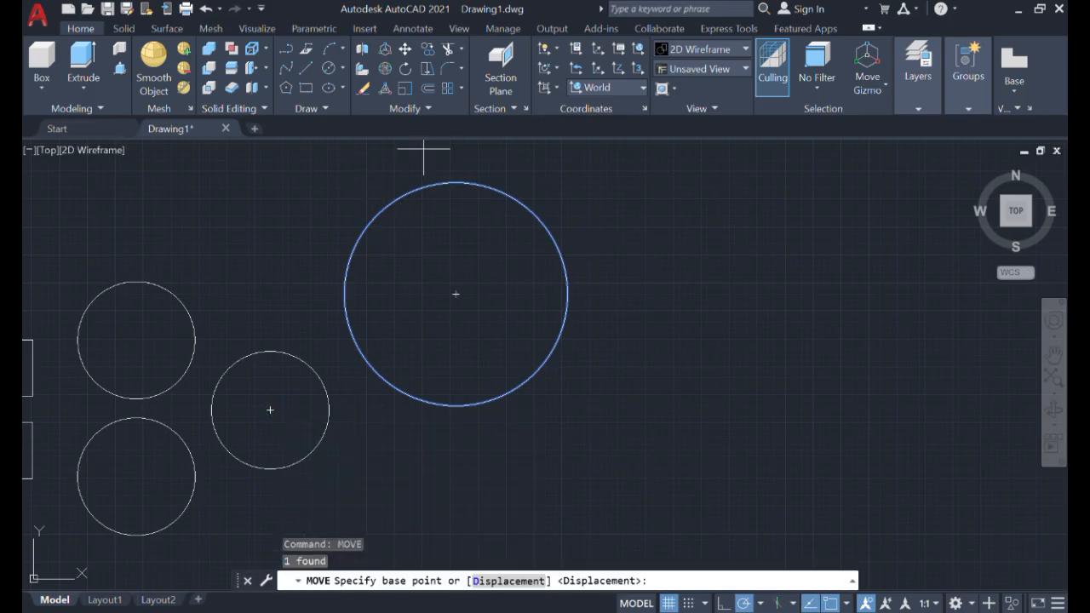
left_click(454, 293)
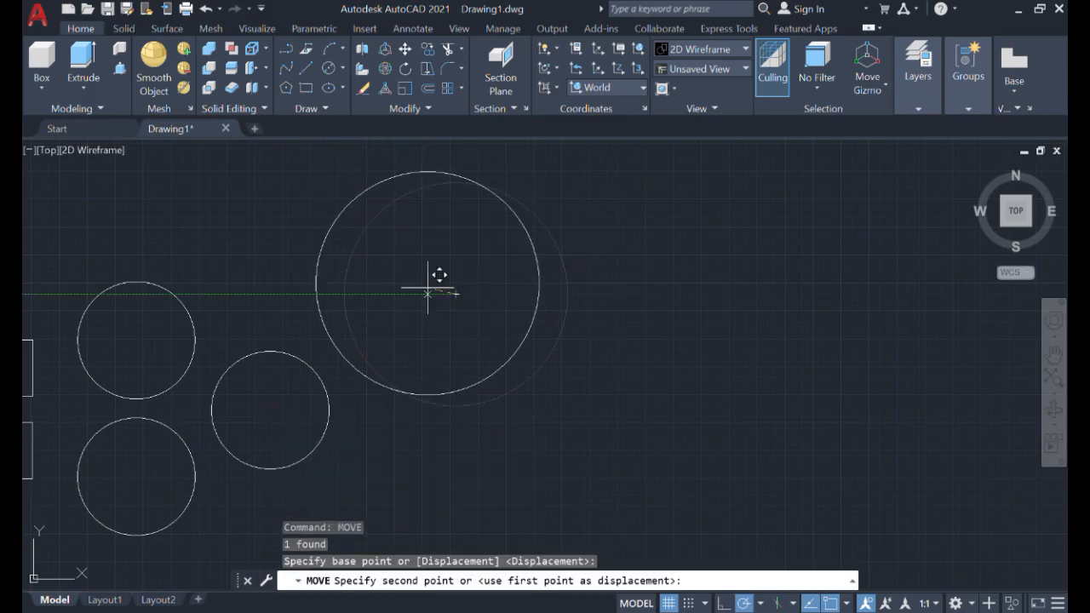
left_click(487, 459)
left_click(490, 457)
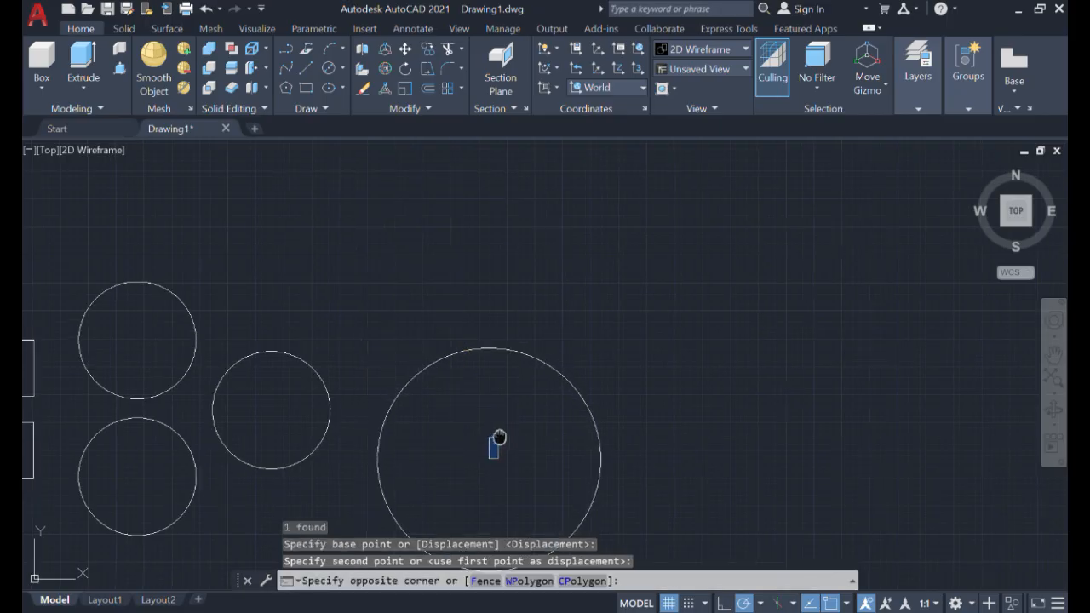
mouse_move(499, 440)
middle_mouse_down()
mouse_move(631, 348)
mouse_move(826, 296)
middle_mouse_up()
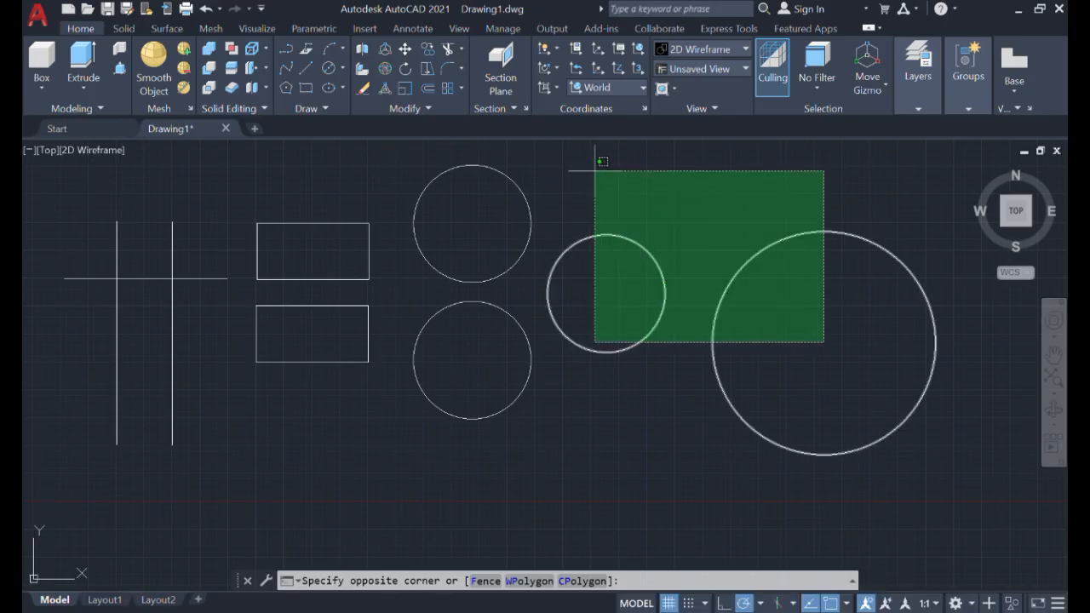
key("Escape")
Trim the horizontal line's overhang past the right vertical line, and both vertical lines' upper ends above the horizontal line.
middle_click_drag(604, 193, 801, 187)
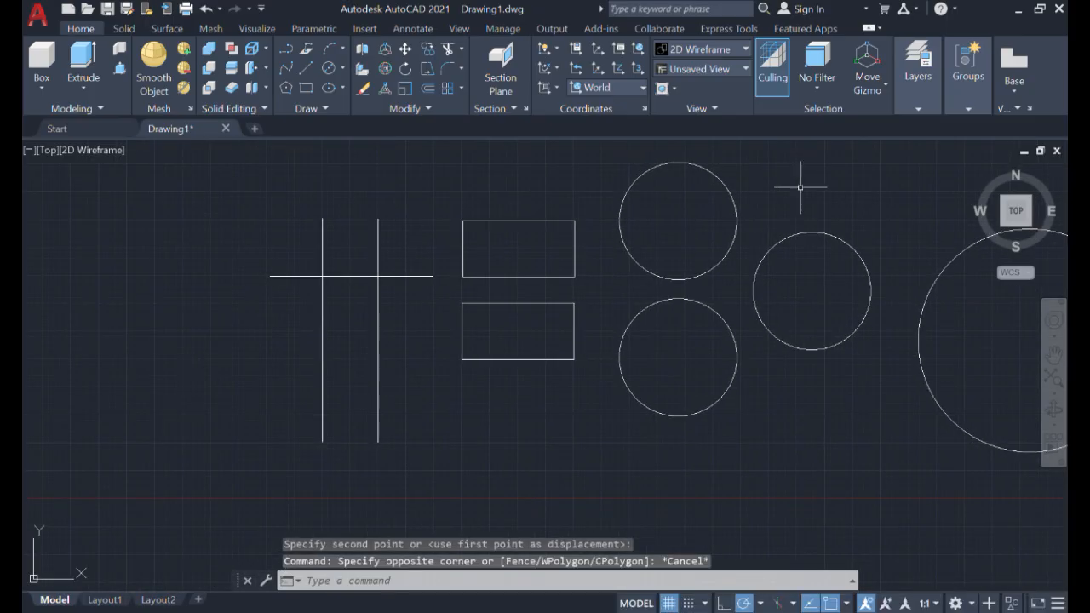
type("tr")
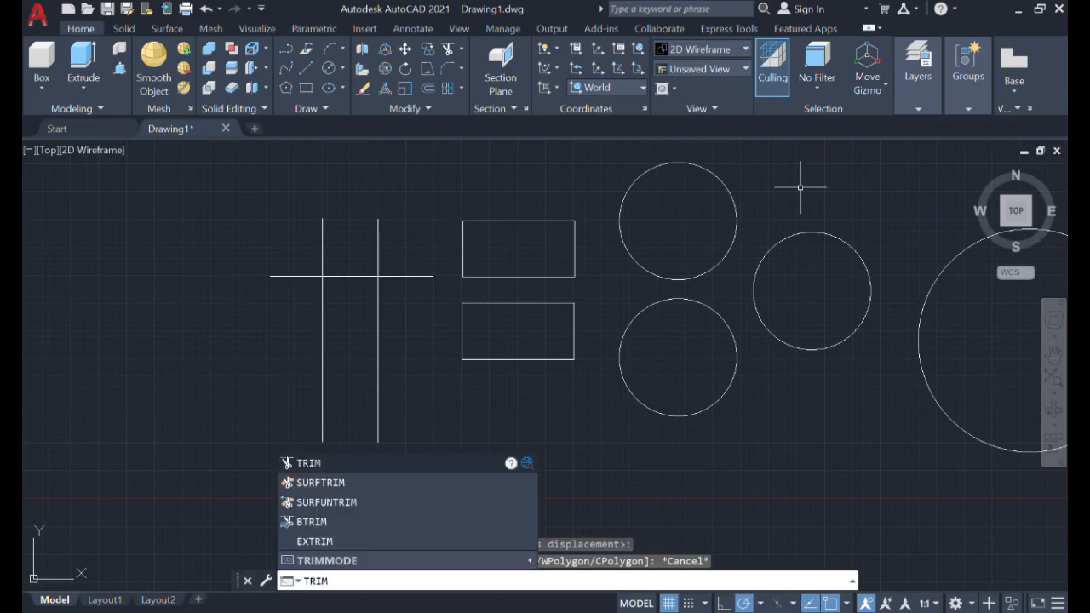
left_click(323, 464)
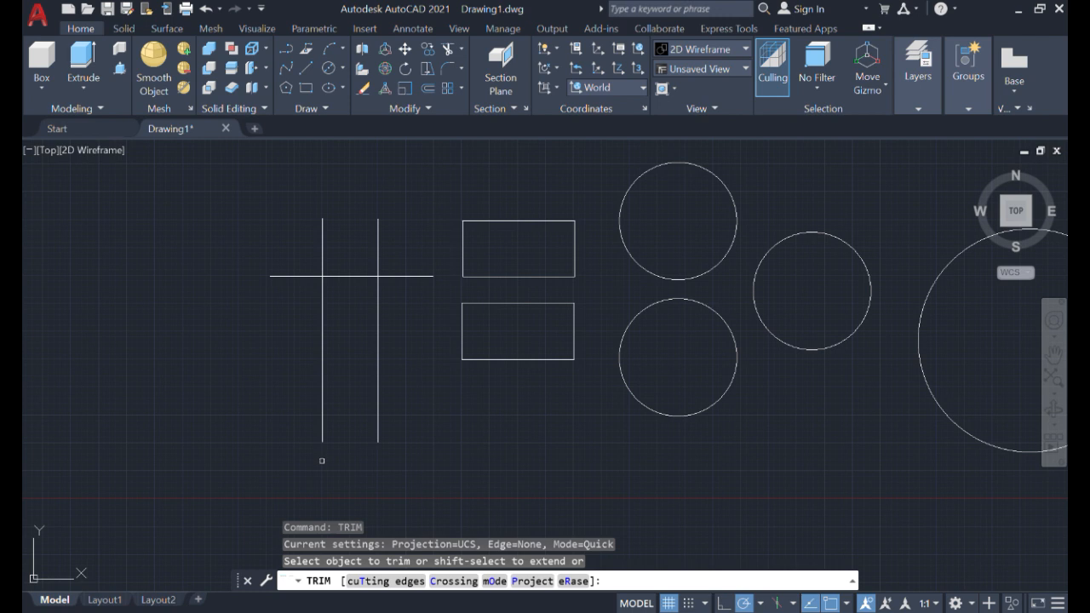
left_click(398, 275)
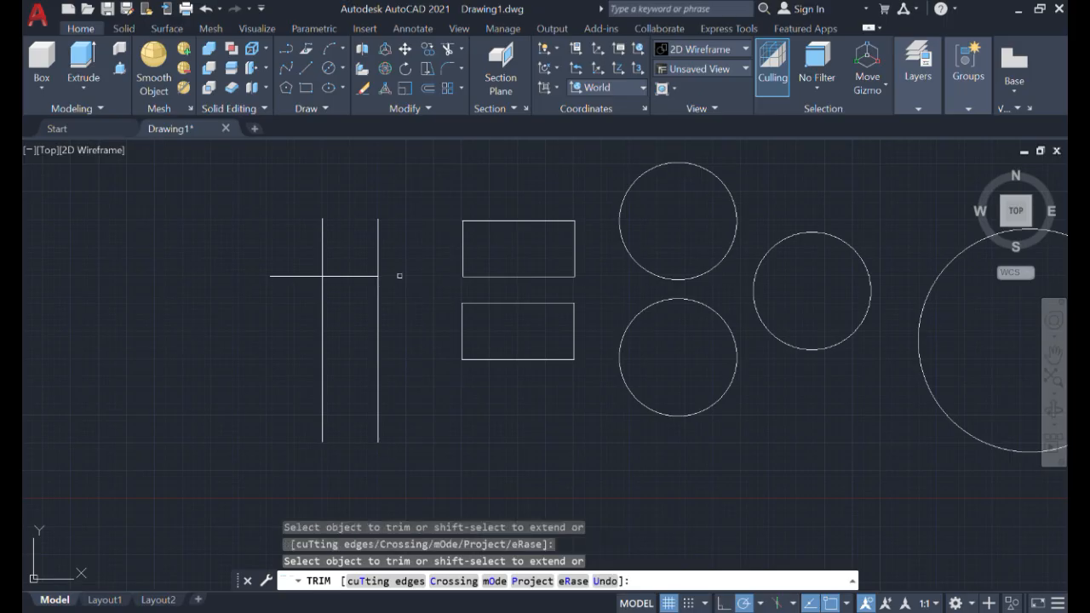
left_click(379, 241)
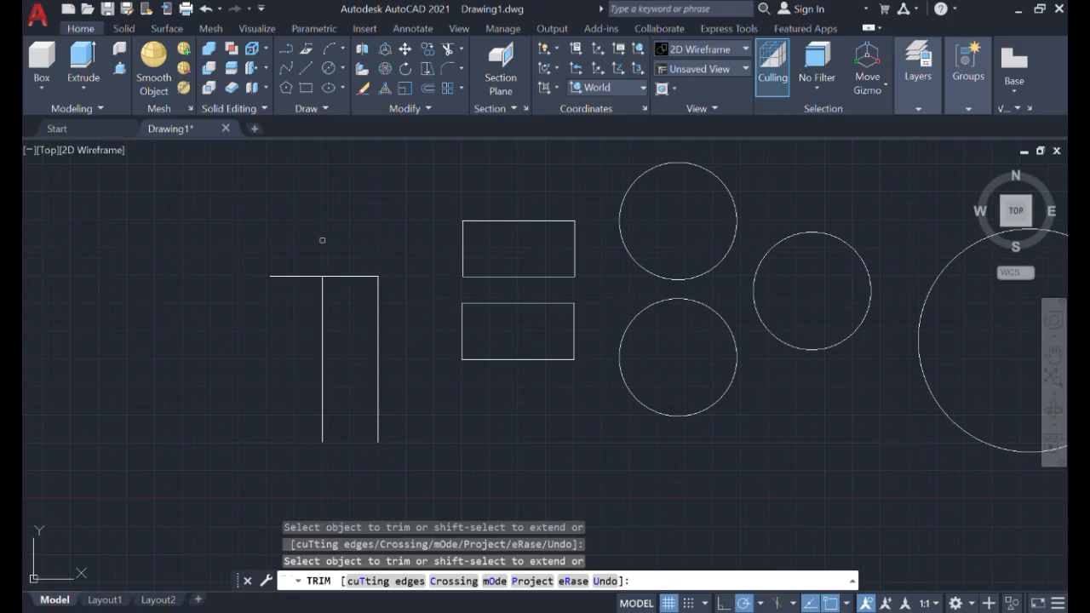
key("Escape")
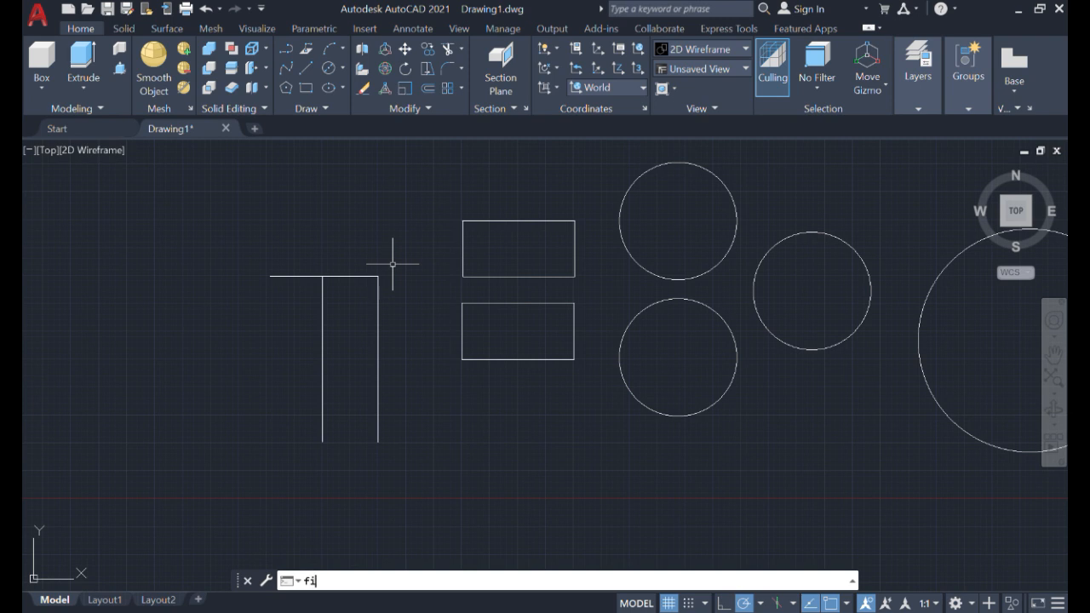
Fillet the corner between the horizontal line and the right vertical line with a radius of 100.
type("ll")
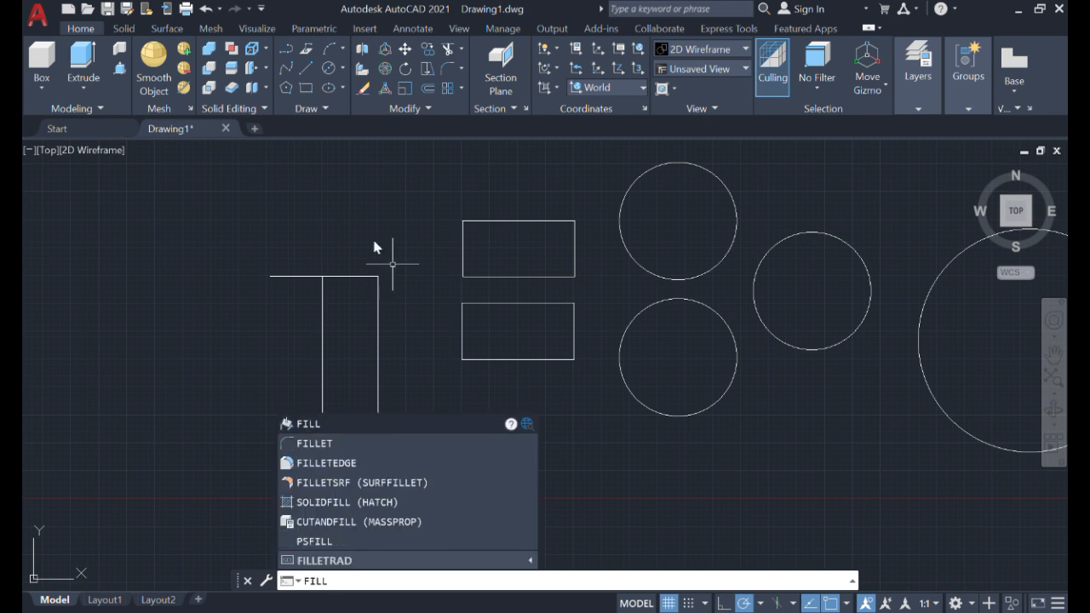
left_click(414, 444)
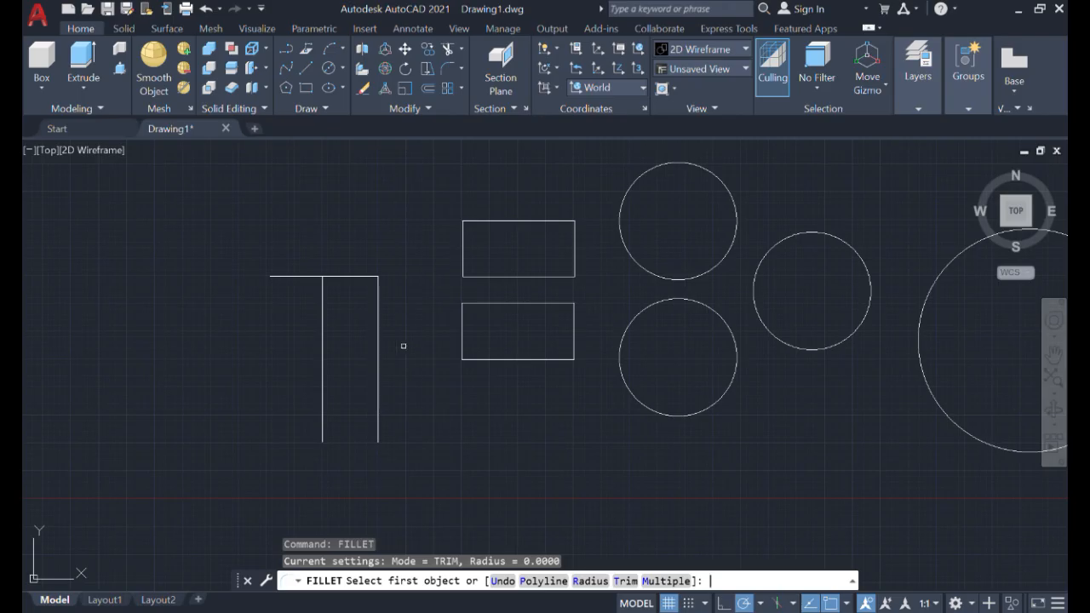
key("Return")
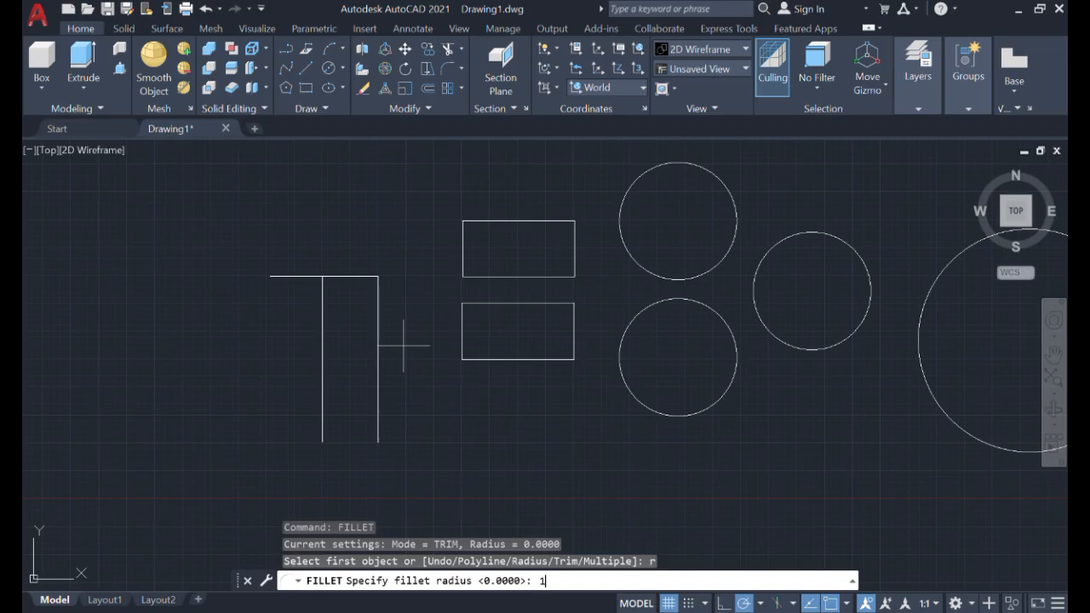
key("Return")
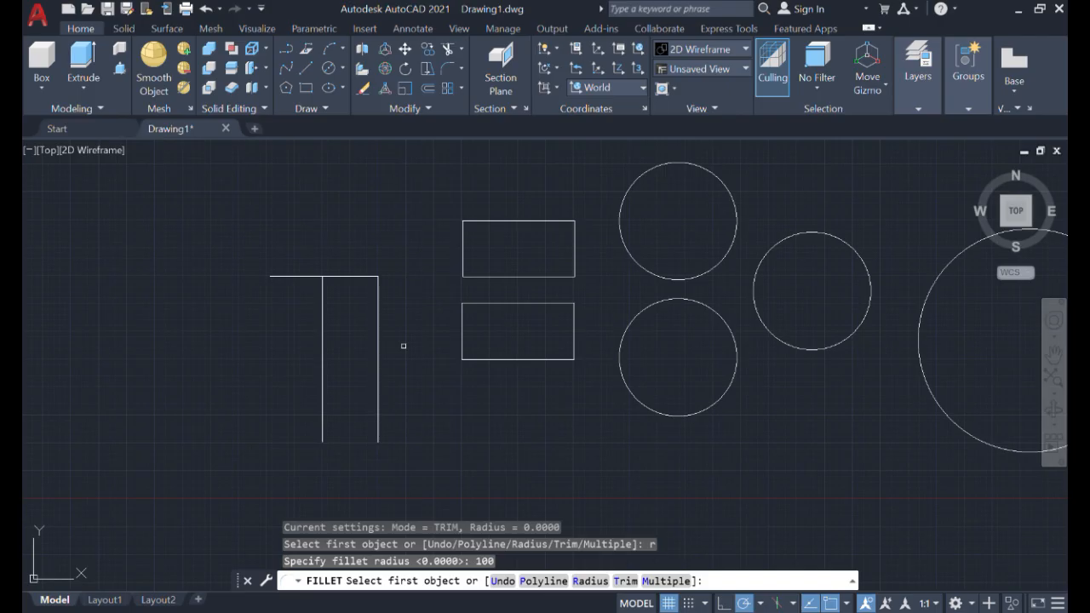
scroll(404, 346, "up", 3)
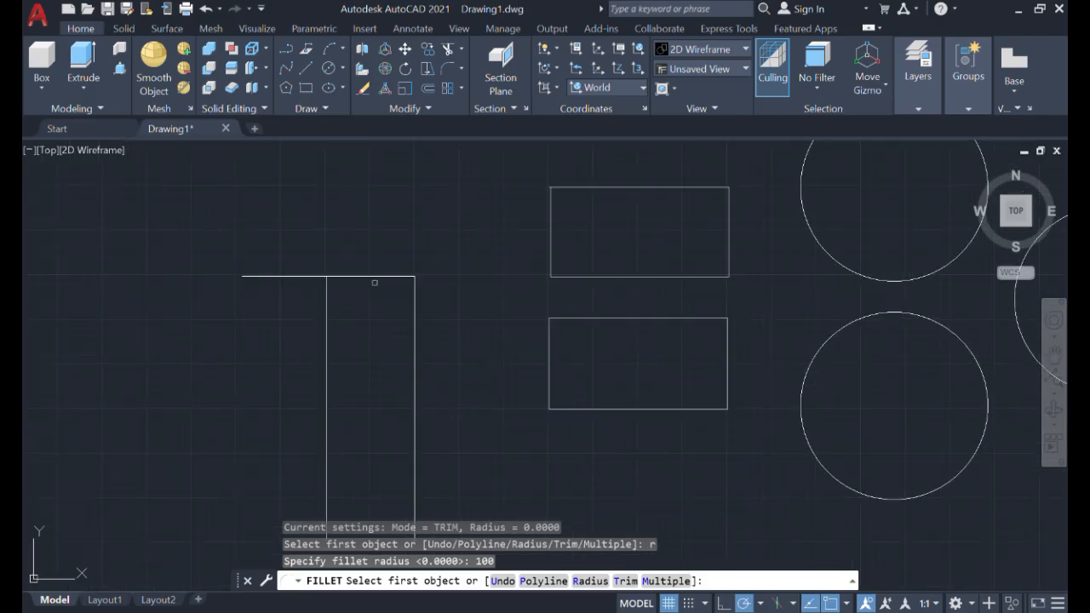
left_click(391, 277)
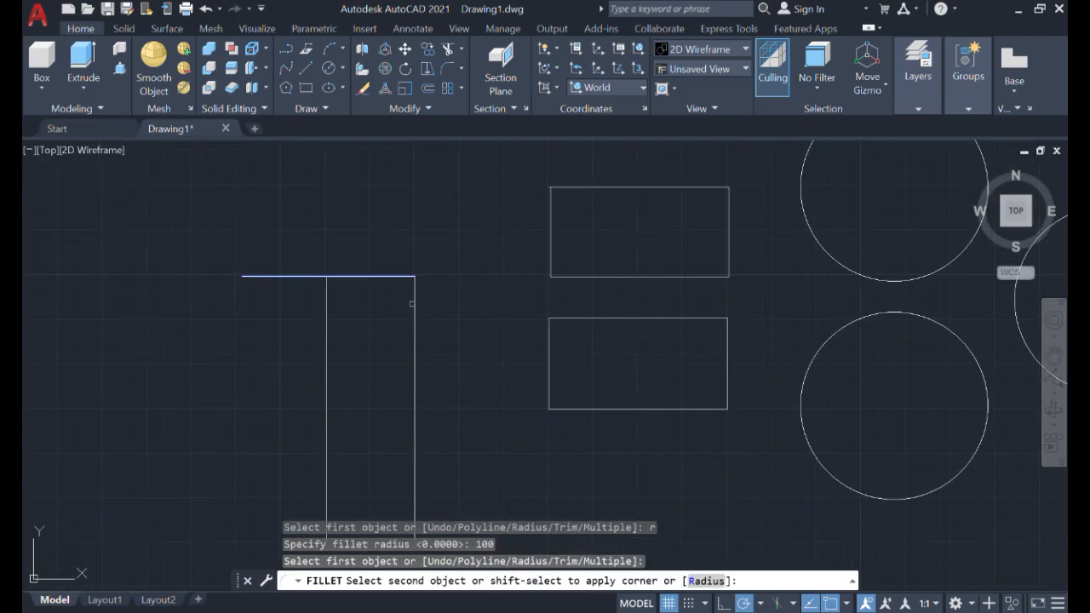
left_click(414, 308)
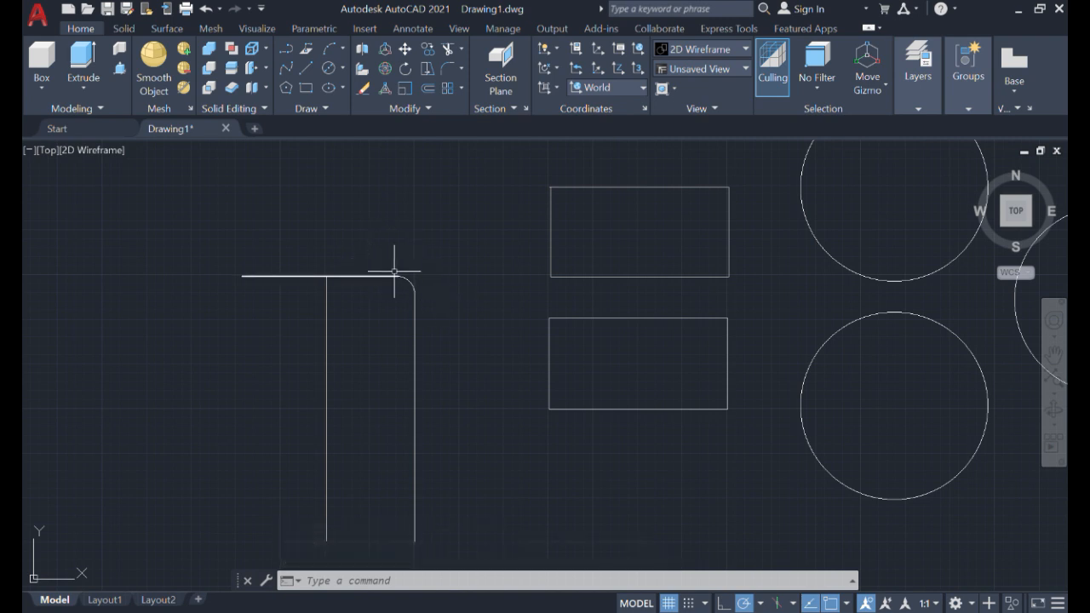
Undo the corner fillet and the line trims, restoring the three full crossing lines.
left_click(208, 10)
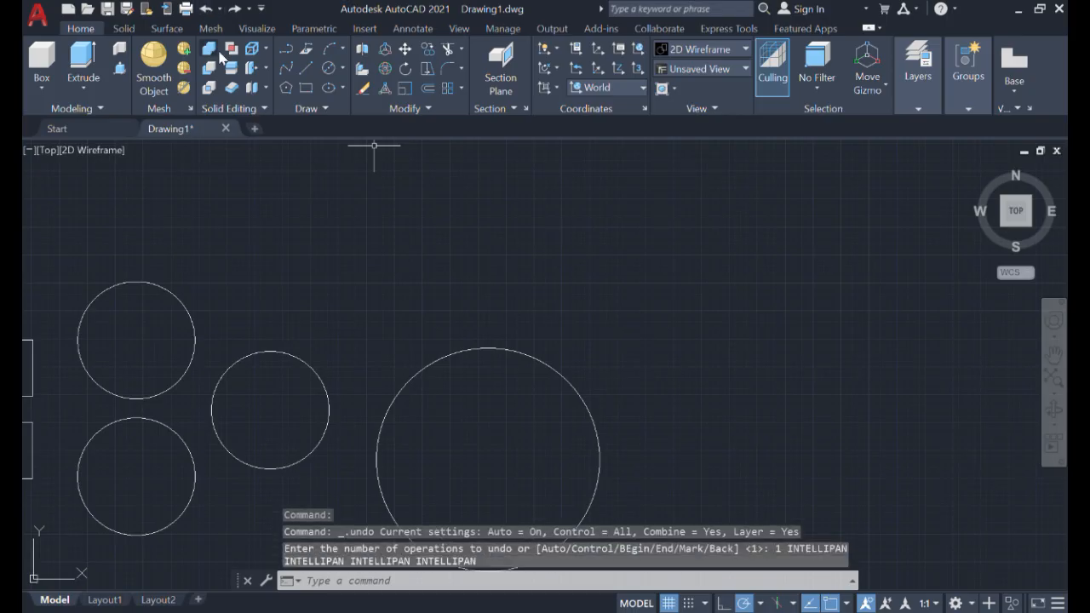
middle_click_drag(352, 296, 672, 173)
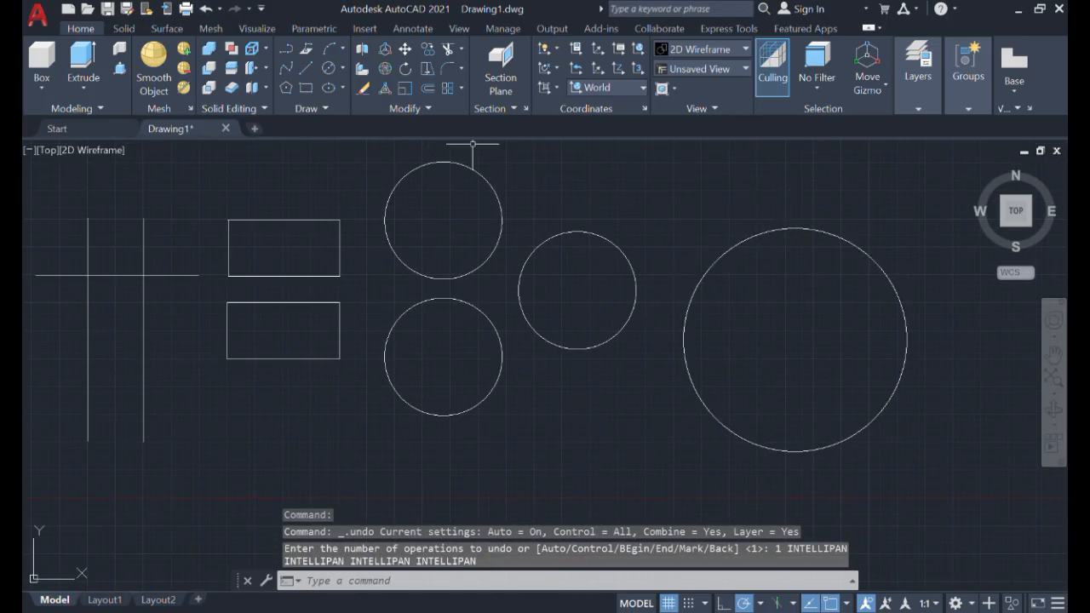
left_click(206, 10)
Trim the horizontal line's right overhang and both vertical lines above it again, and end the Trim command.
middle_click_drag(355, 304, 907, 228)
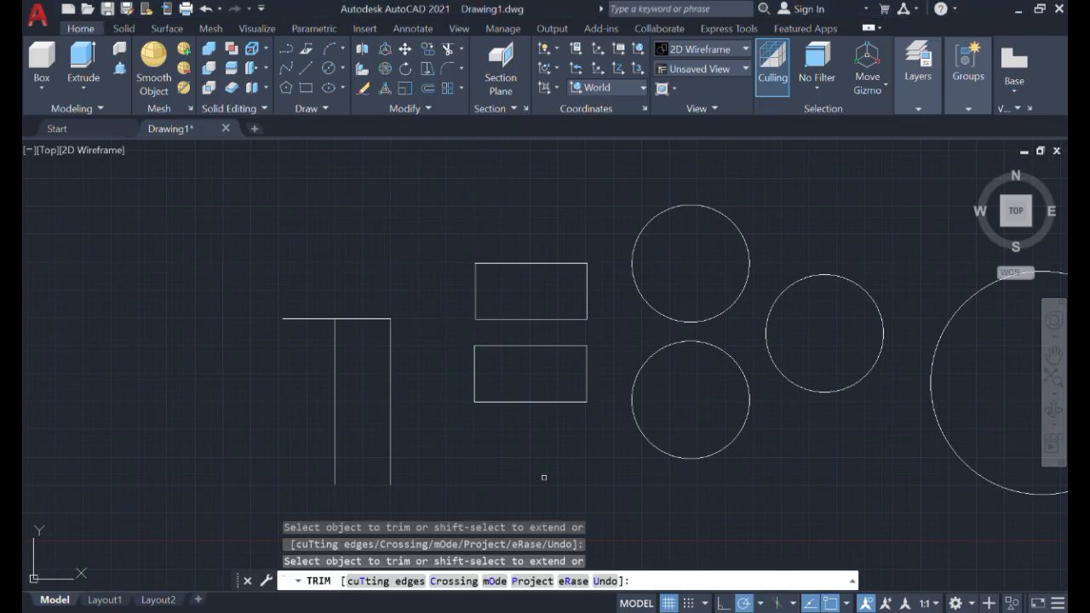
scroll(460, 440, "up", 2)
scroll(465, 443, "up", 2)
middle_click_drag(465, 443, 615, 540)
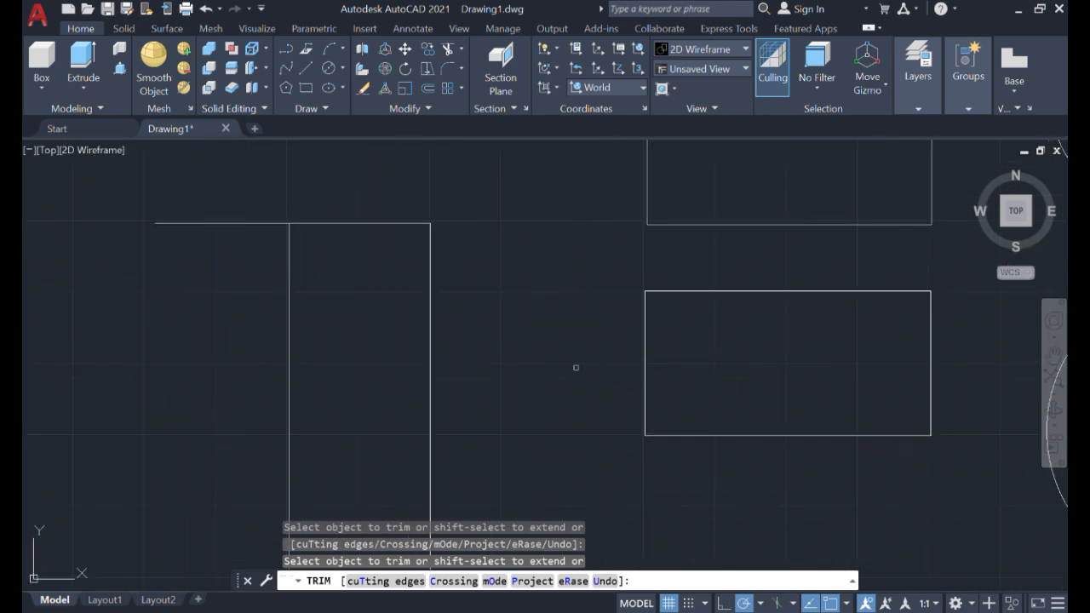
key("Escape")
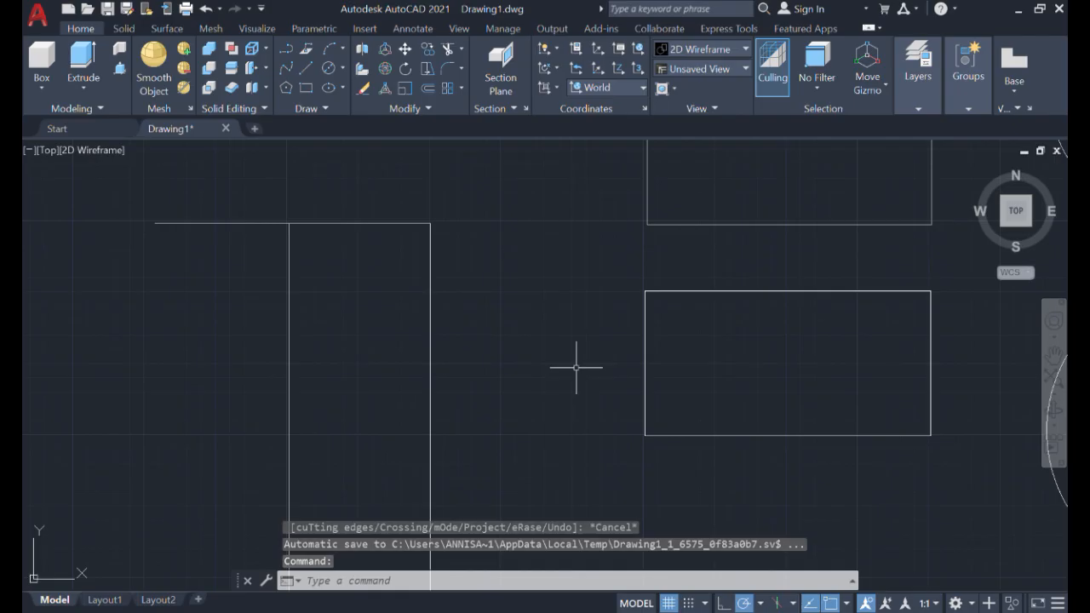
Fillet the corner where the horizontal line meets the right vertical line with a radius of 300.
type("fill")
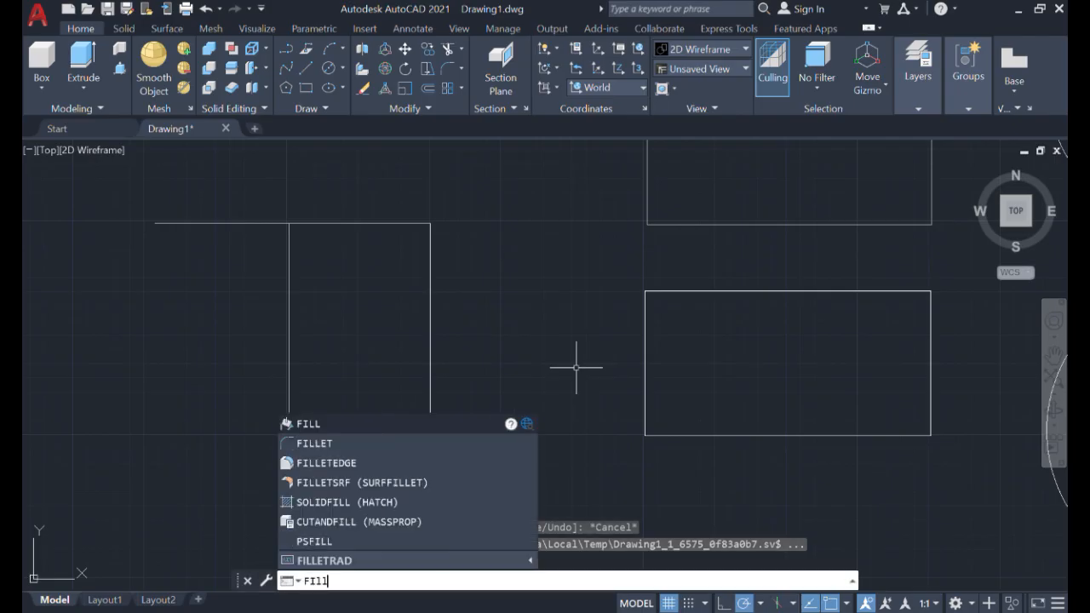
left_click(454, 442)
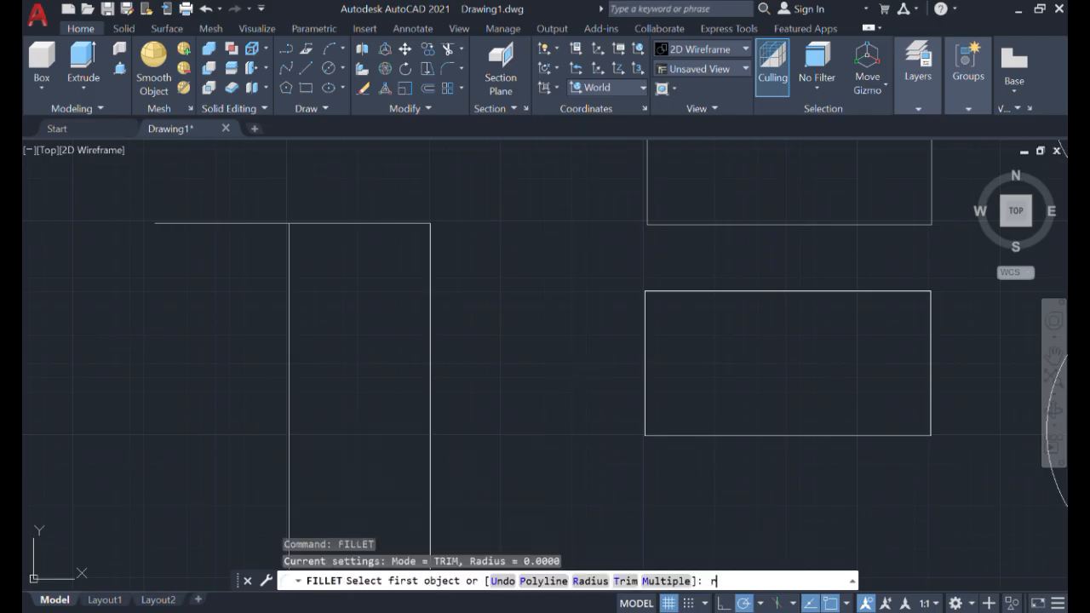
type("r")
key("Return")
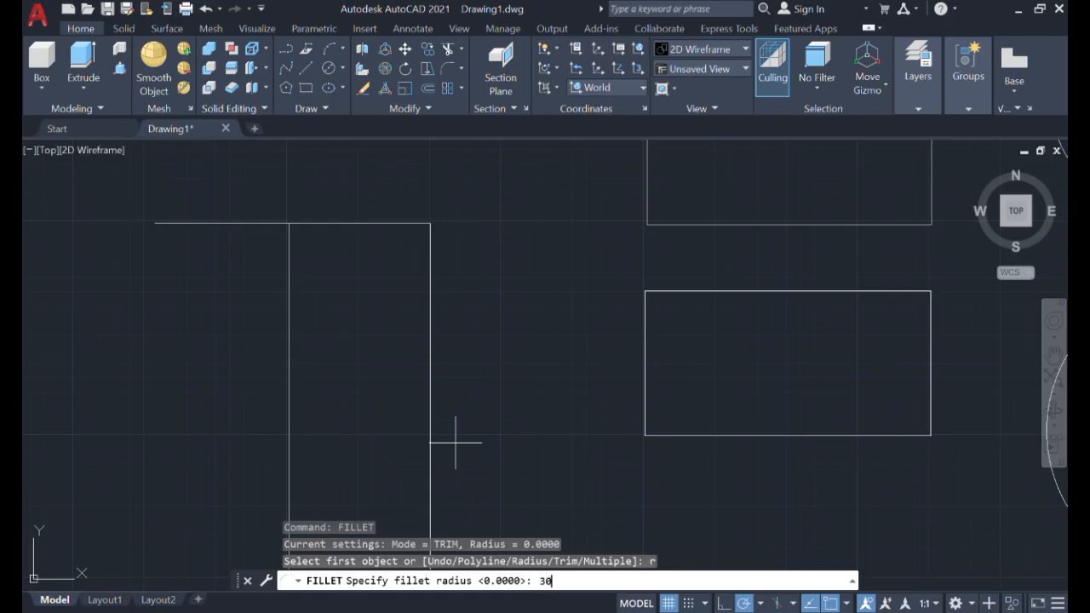
key("Return")
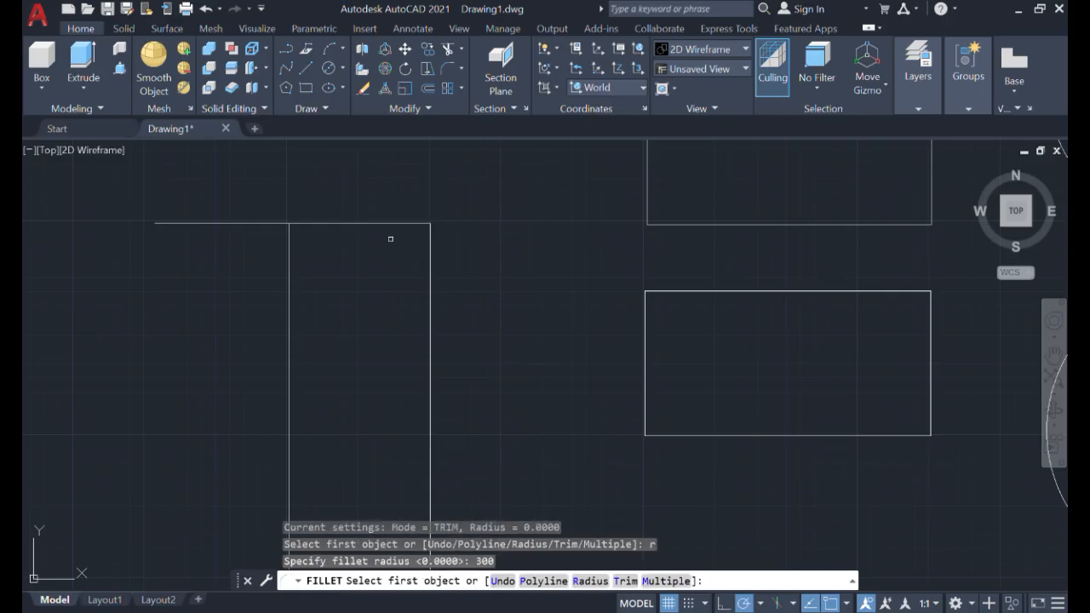
left_click(396, 225)
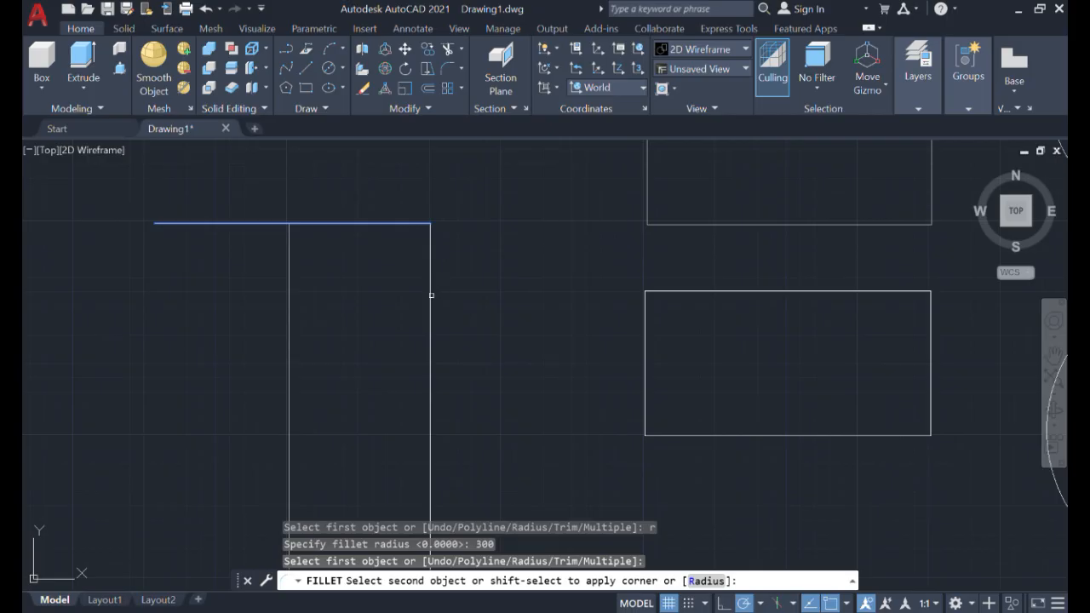
left_click(431, 295)
scroll(523, 298, "up", 2)
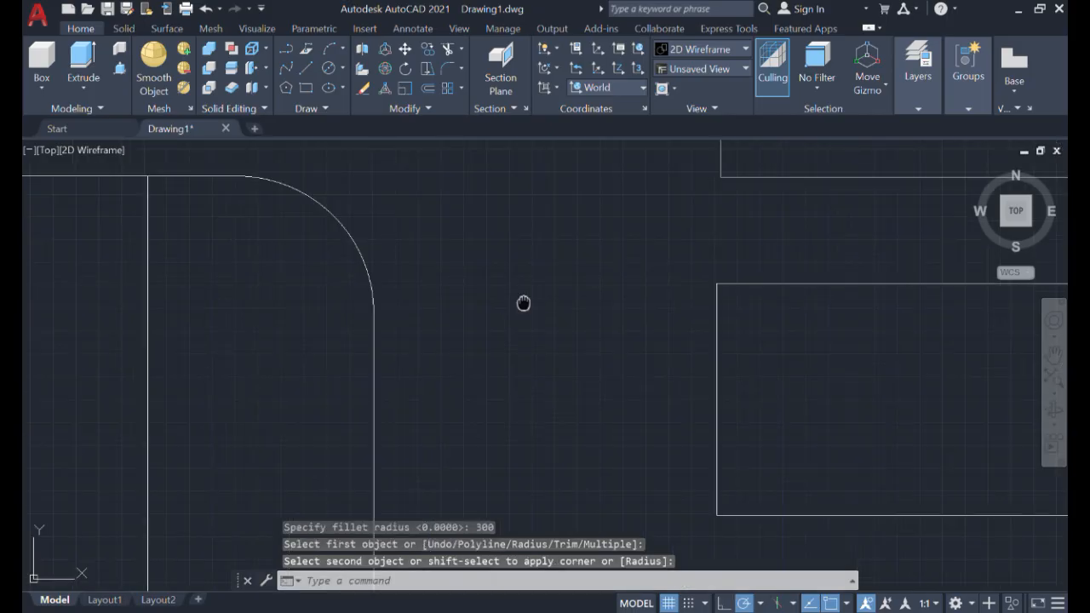
scroll(523, 303, "down", 4)
mouse_move(544, 281)
middle_mouse_down()
mouse_move(438, 341)
mouse_move(239, 302)
mouse_move(348, 344)
mouse_move(419, 230)
mouse_move(298, 273)
middle_mouse_up()
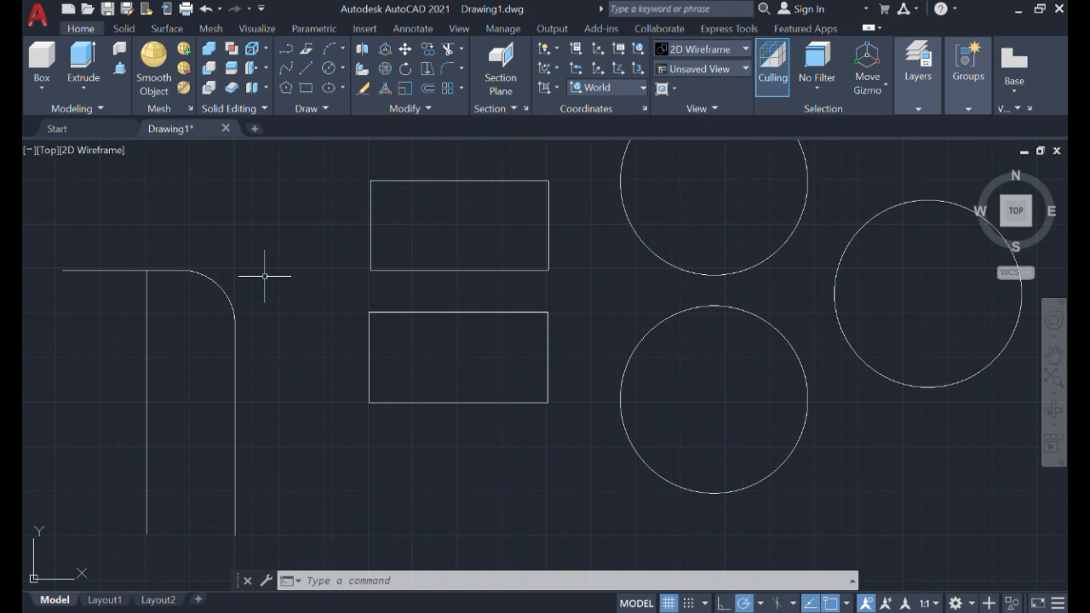
type("R")
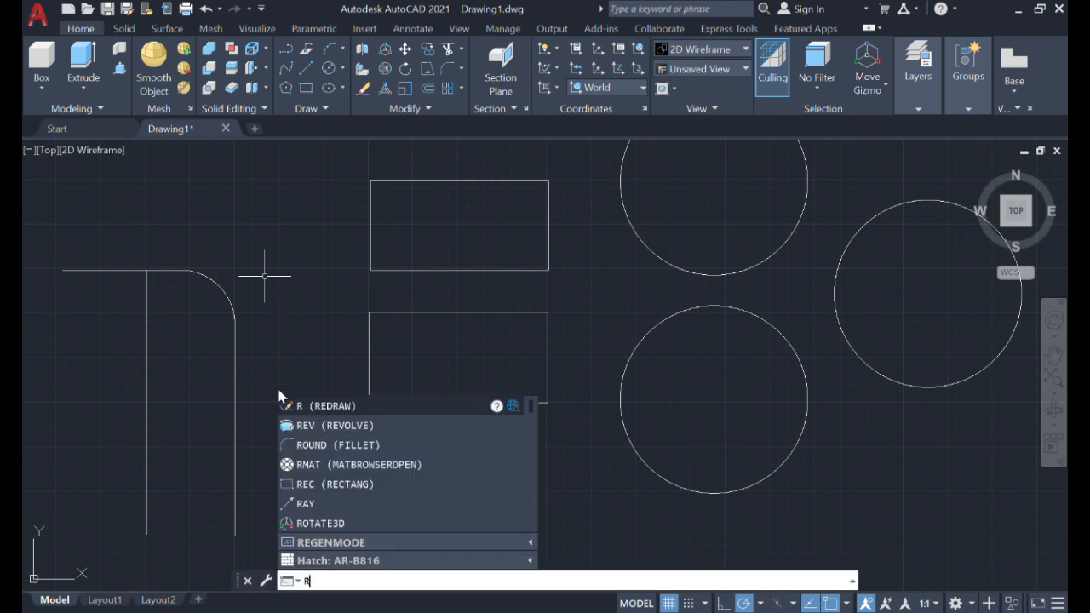
key("BackSpace")
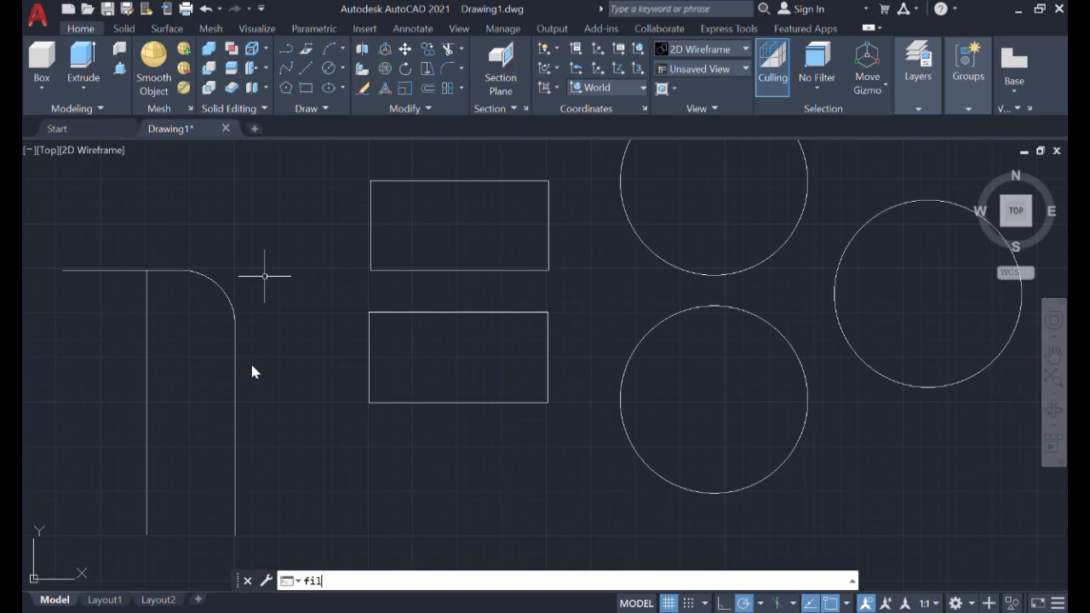
type("fil")
left_click(286, 442)
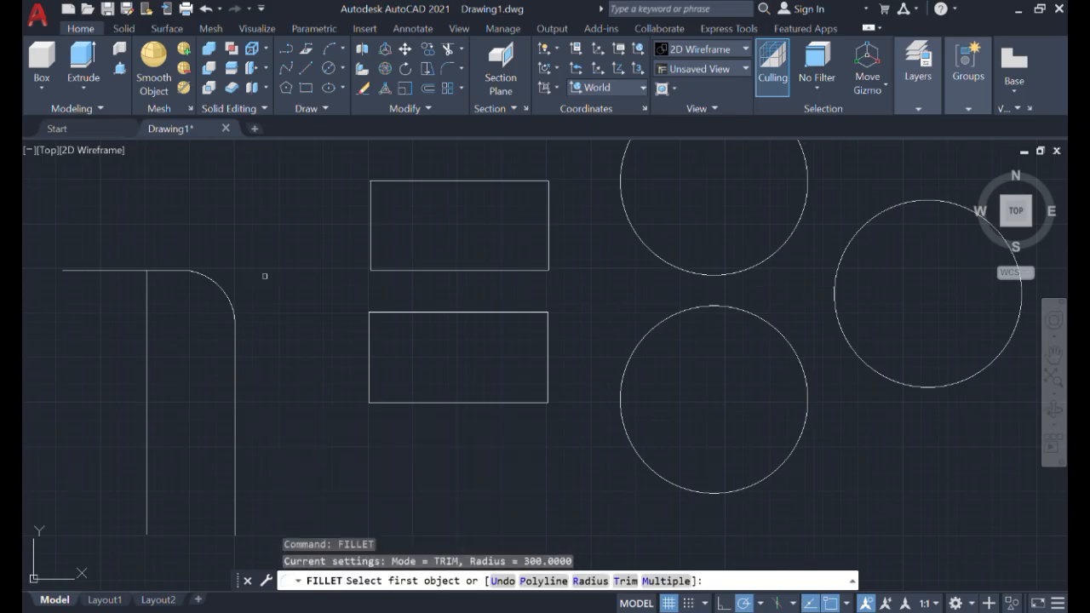
left_click(399, 181)
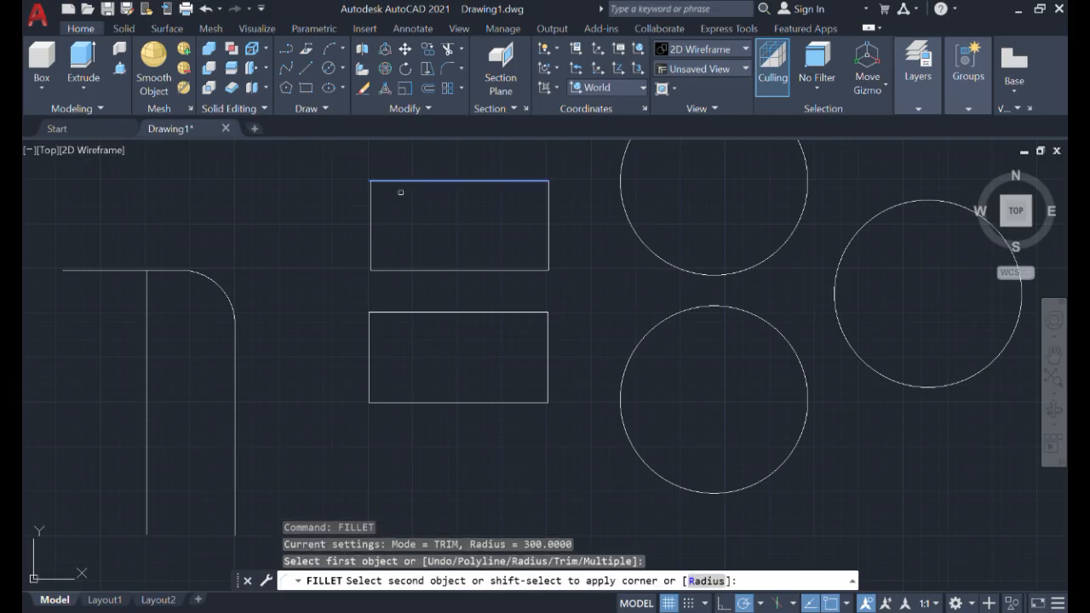
key("Escape")
Fillet the upper rectangle's top-left corner with a radius of 200.
type("f")
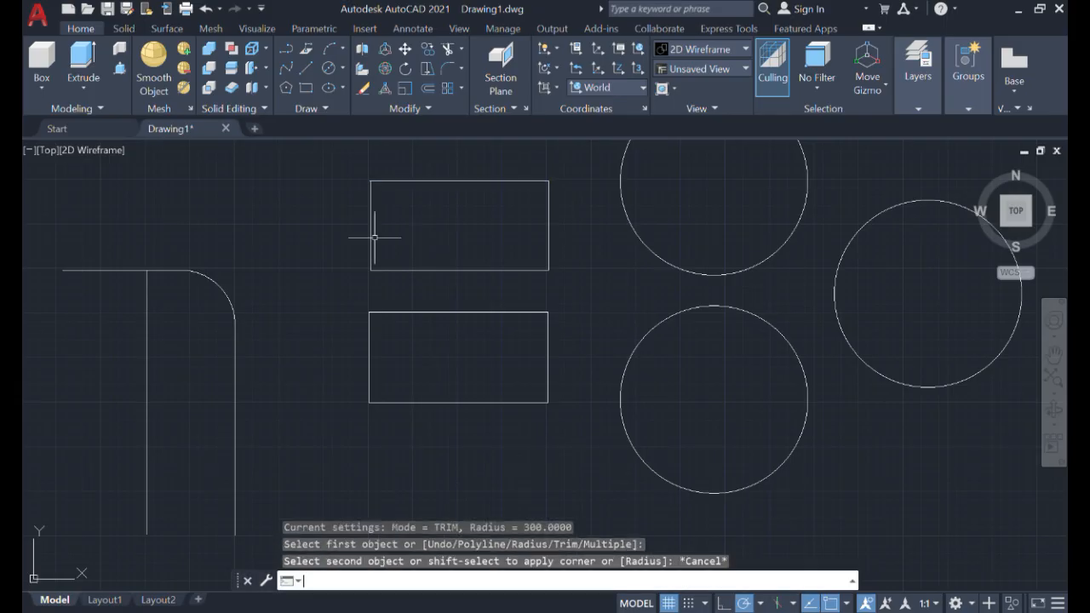
type("ui")
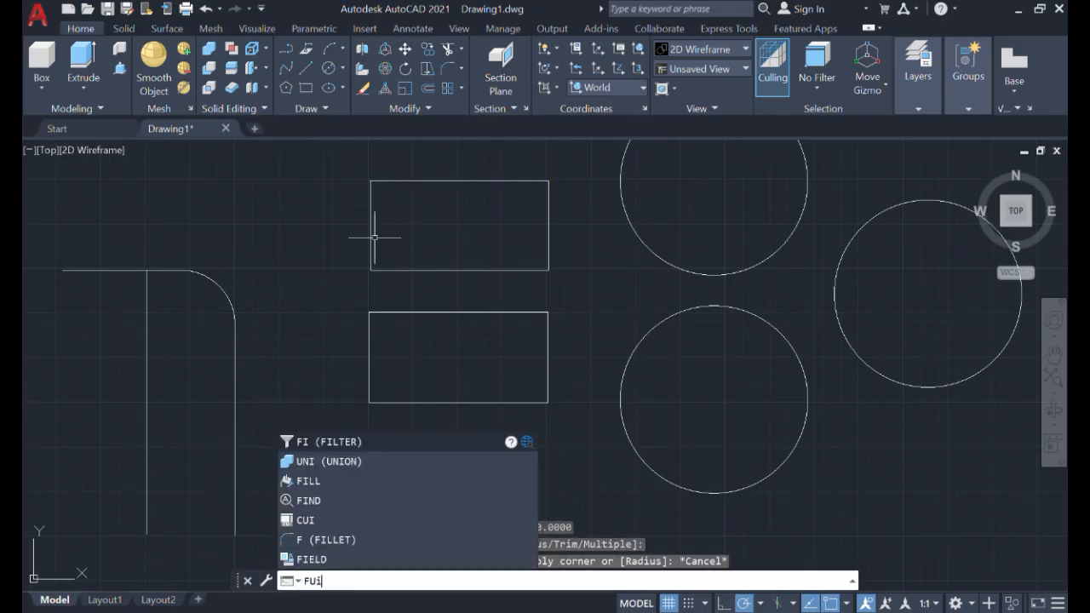
type("ill")
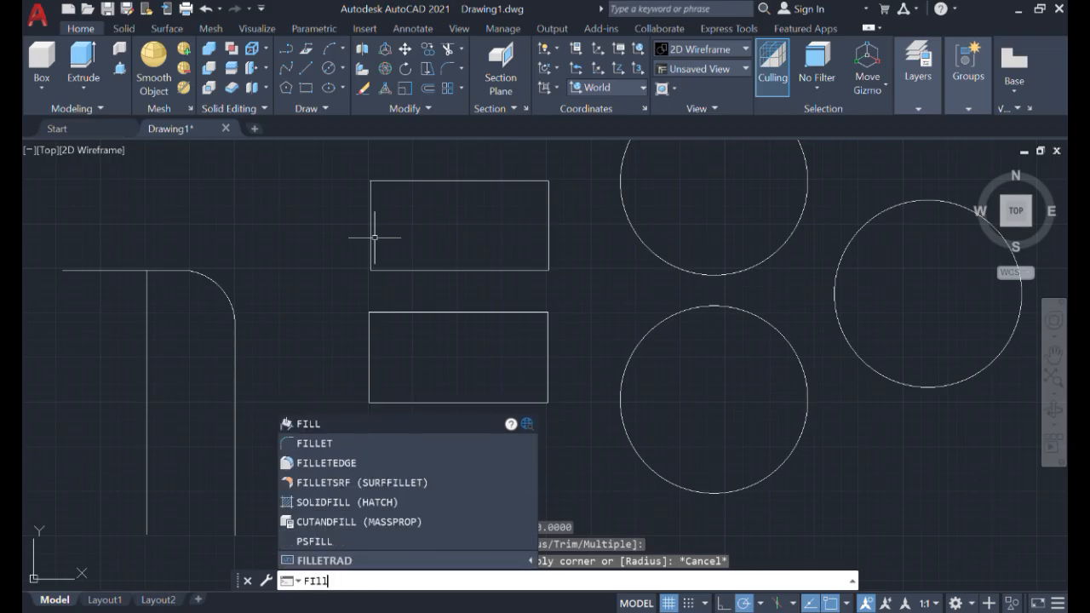
left_click(368, 444)
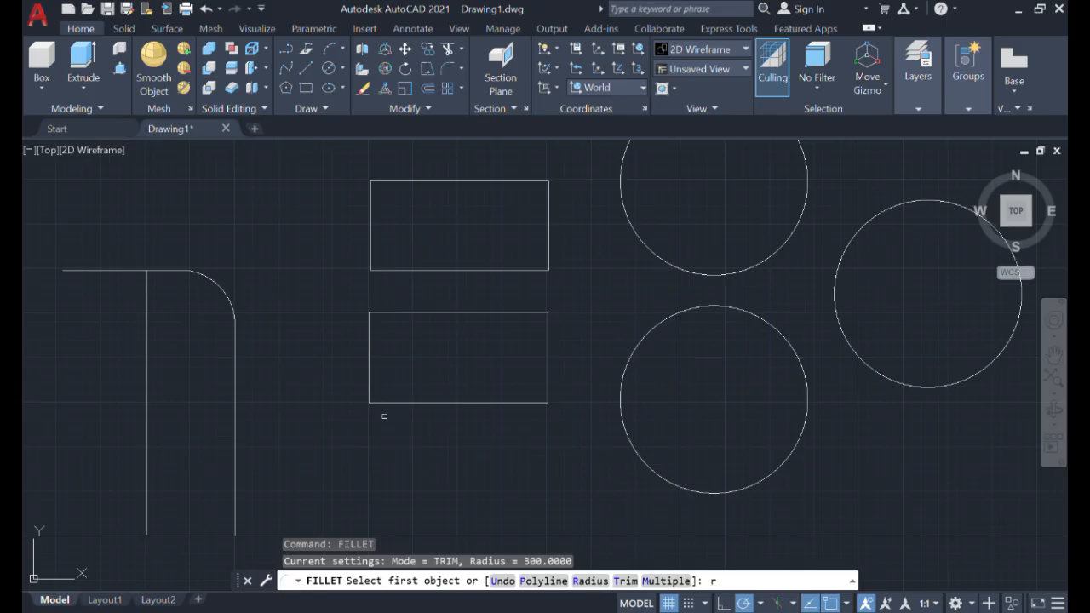
type("r")
key("Return")
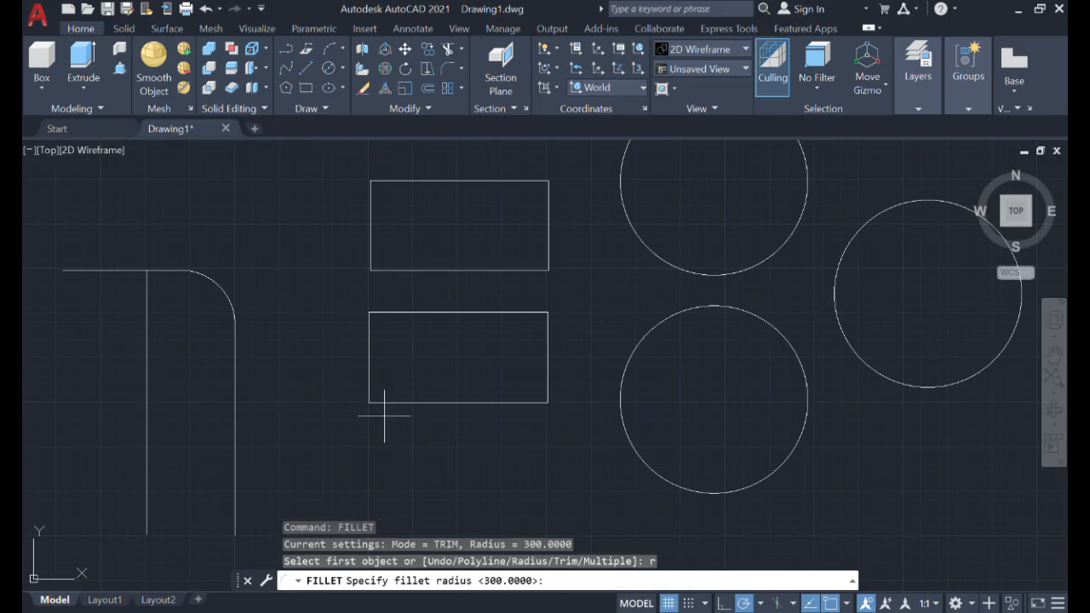
key("Return")
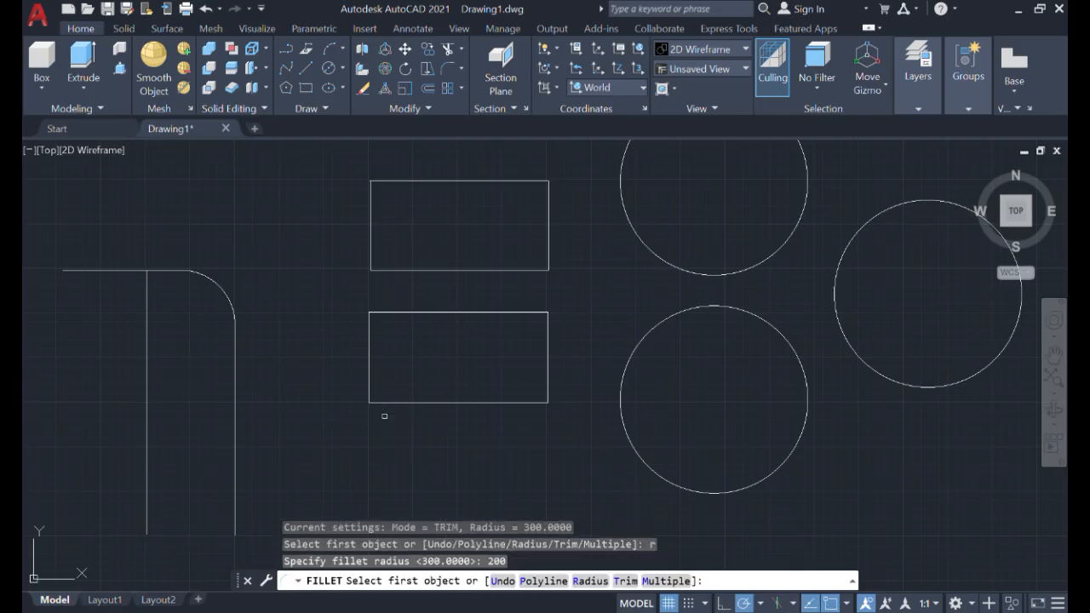
left_click(410, 181)
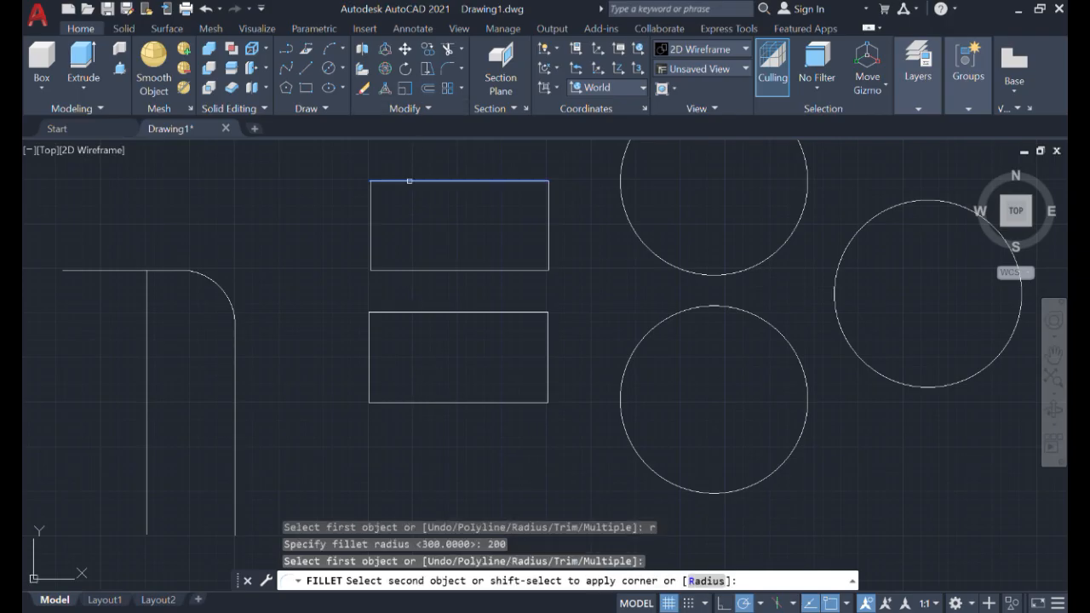
left_click(372, 215)
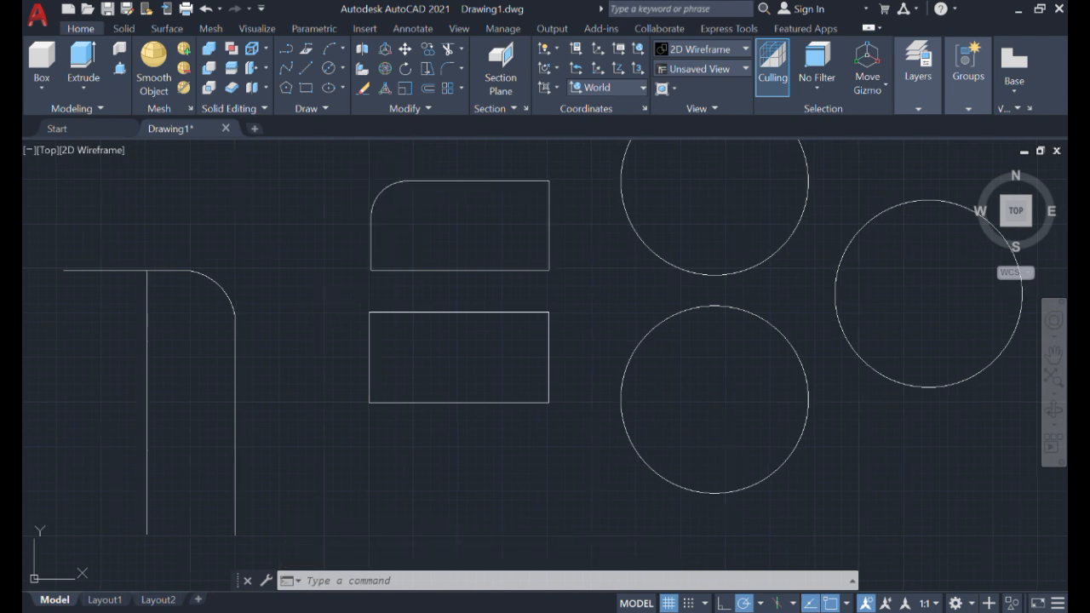
Draw a vertical line 2000 long, running downward, in the empty area to the right of the large circle.
middle_click_drag(324, 309, 82, 378)
middle_click_drag(579, 361, 221, 386)
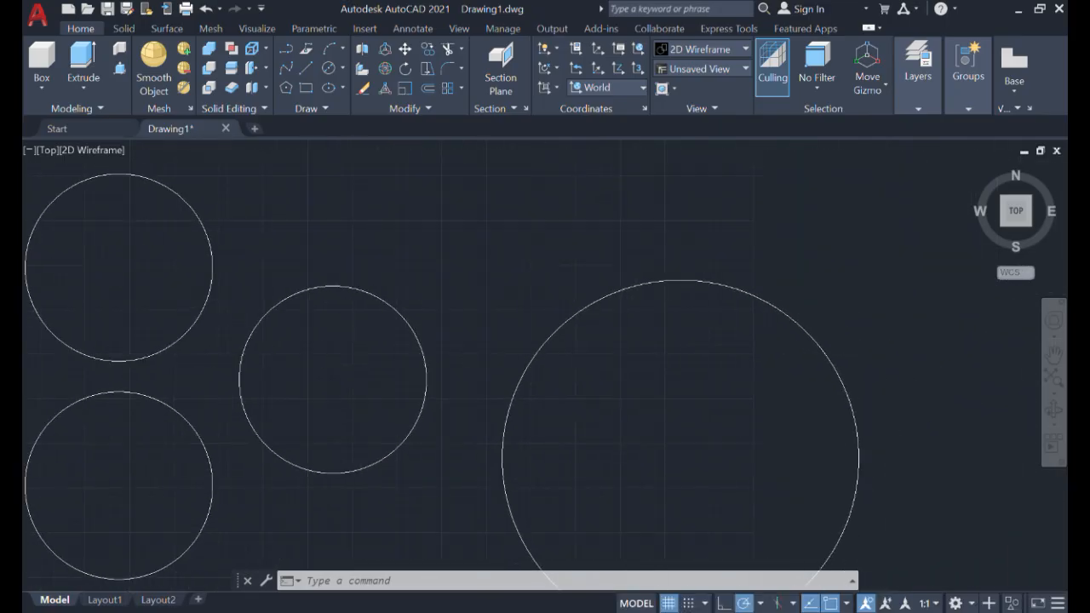
scroll(240, 364, "down", 4)
mouse_move(238, 322)
middle_mouse_down()
mouse_move(421, 307)
mouse_move(642, 231)
mouse_move(632, 251)
mouse_move(22, 246)
middle_mouse_up()
scroll(459, 286, "up", 2)
scroll(525, 229, "up", 2)
middle_click_drag(793, 260, 536, 319)
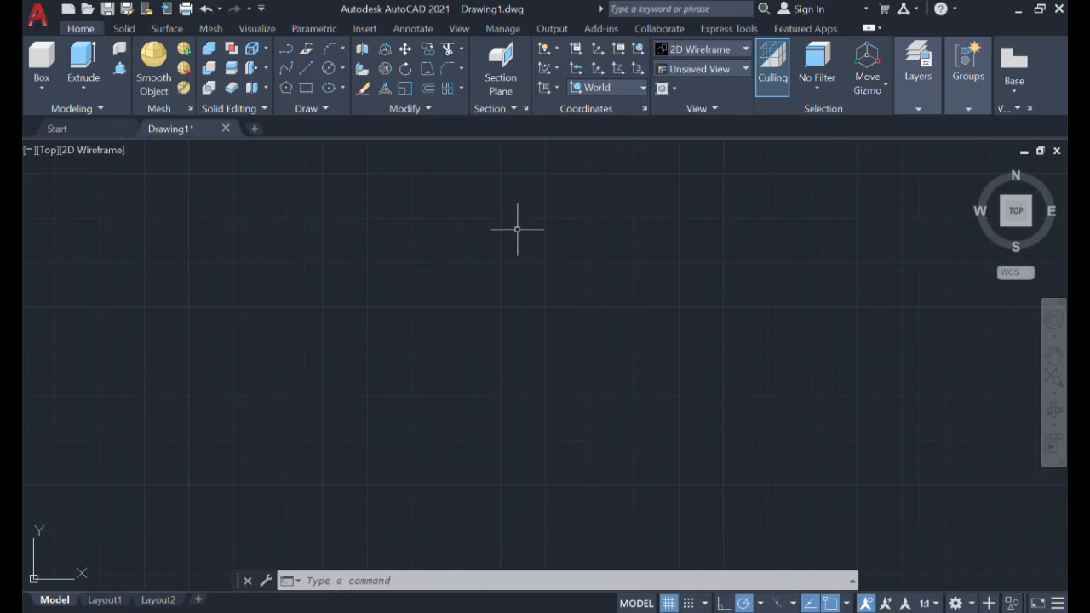
left_click(307, 66)
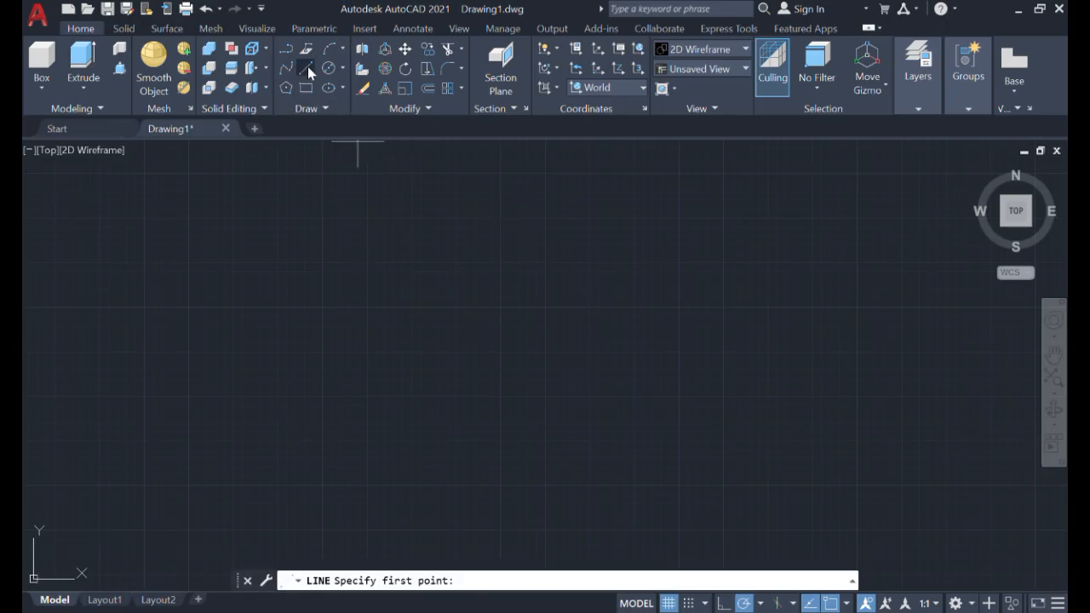
left_click(500, 173)
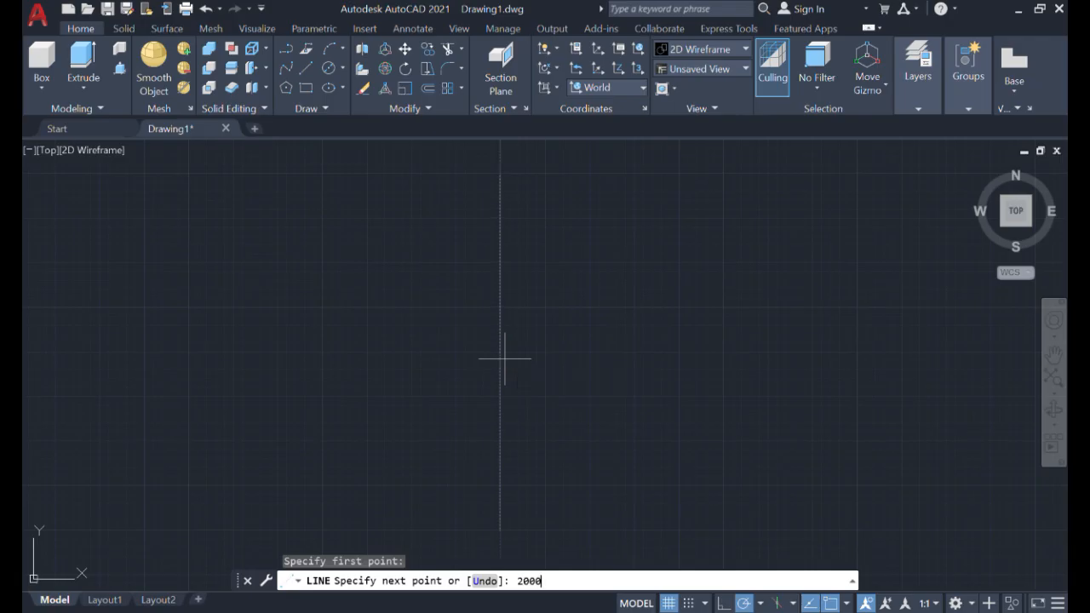
key("Return")
scroll(749, 363, "up", 1)
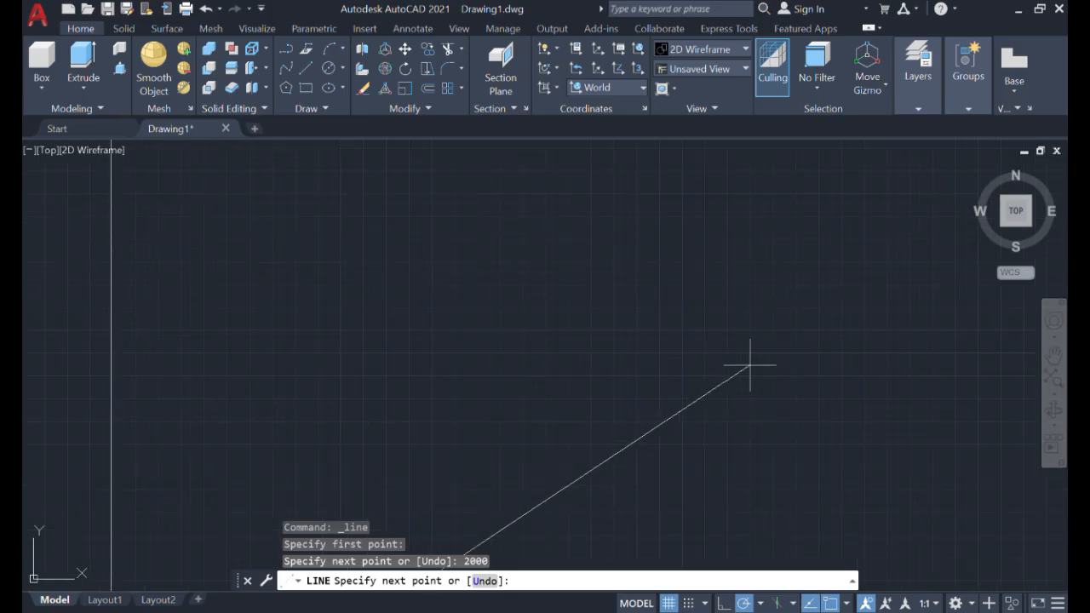
scroll(749, 363, "down", 4)
middle_click_drag(750, 363, 715, 408)
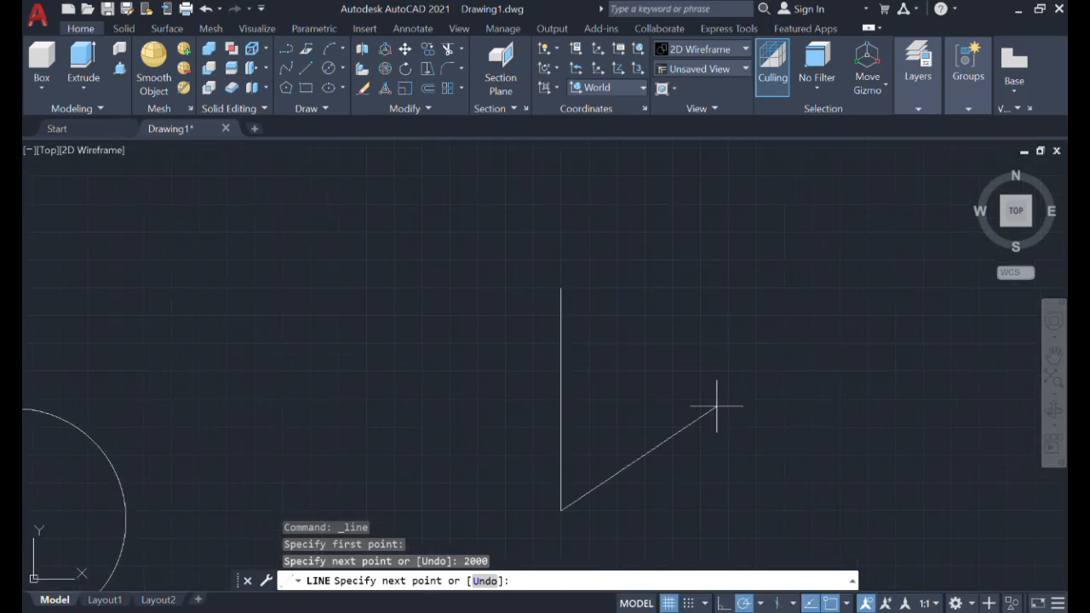
key("Escape")
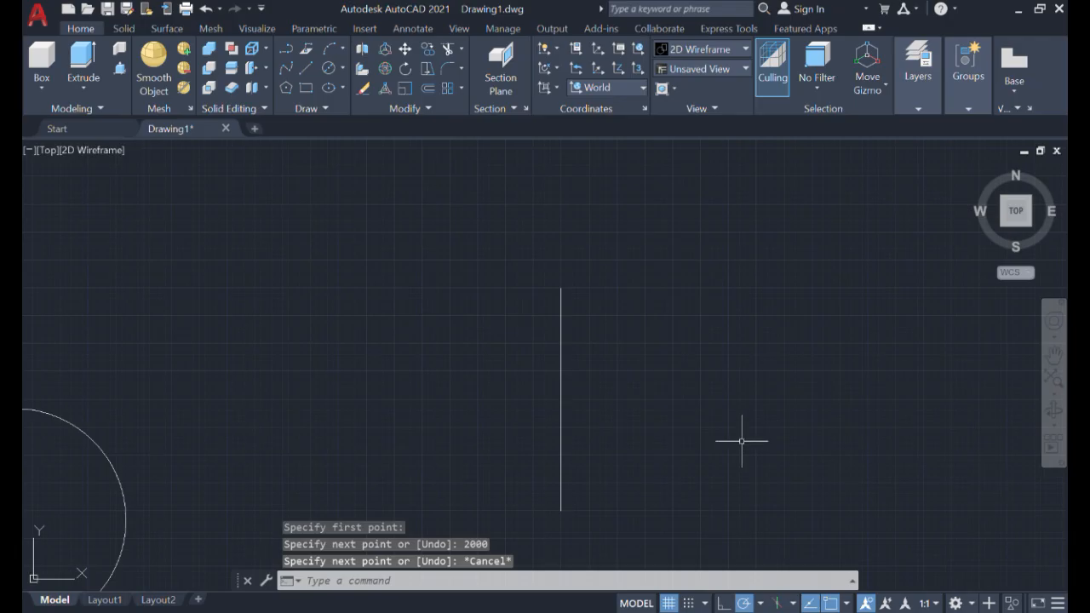
Draw a horizontal line 500 long to the left from the lower end of the new vertical line.
left_click(307, 70)
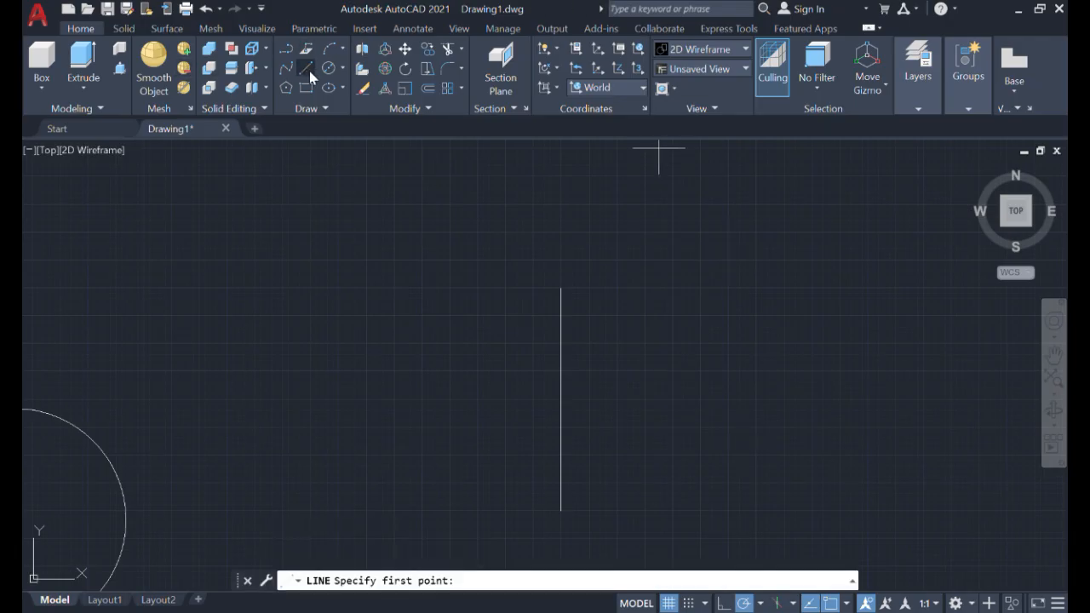
middle_click_drag(558, 486, 581, 336)
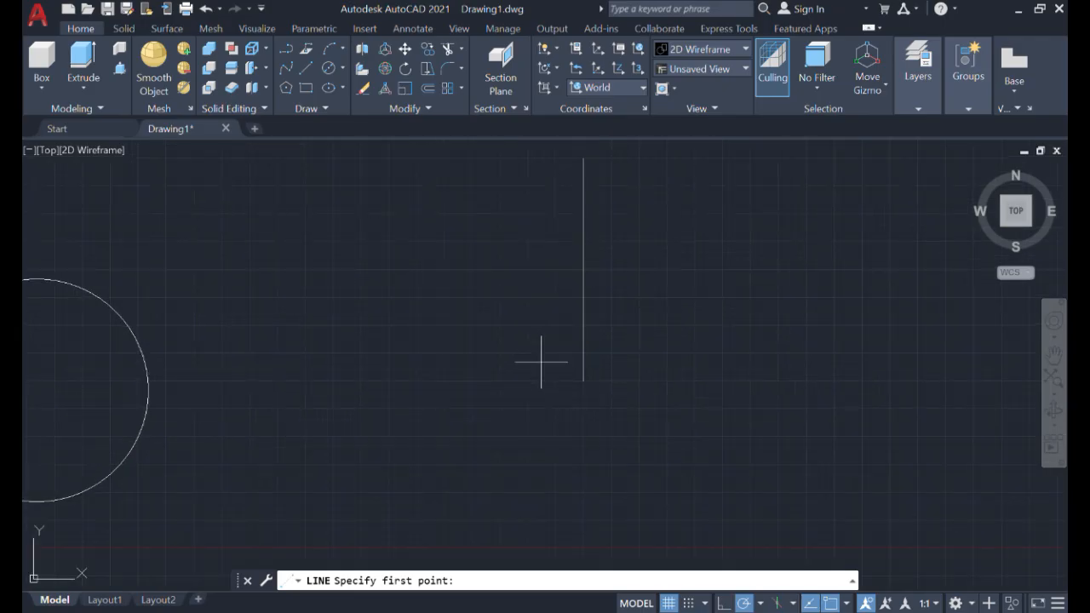
scroll(581, 372, "up", 4)
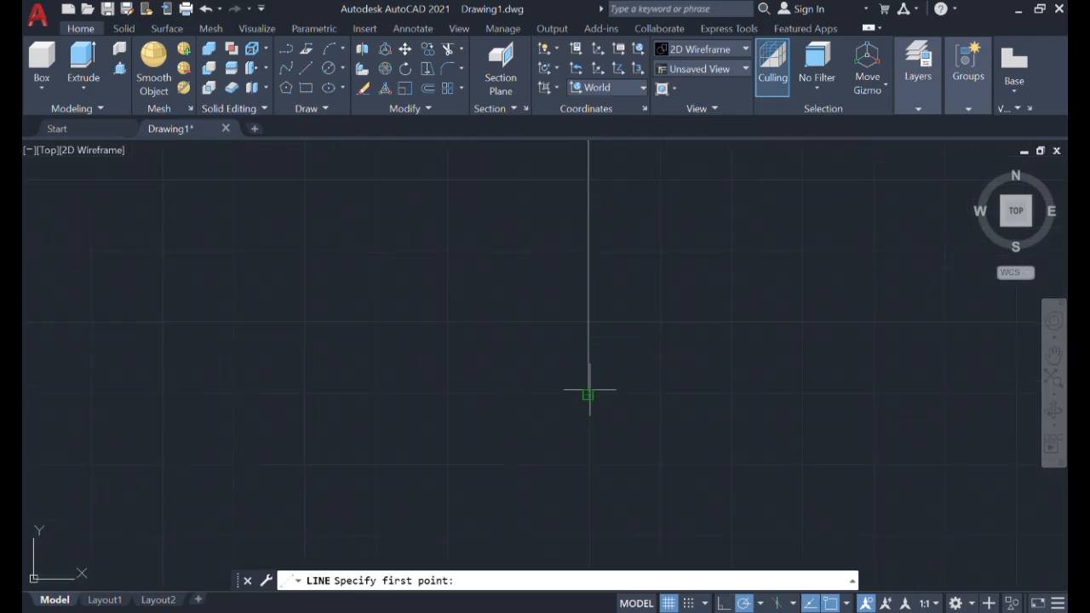
left_click(588, 394)
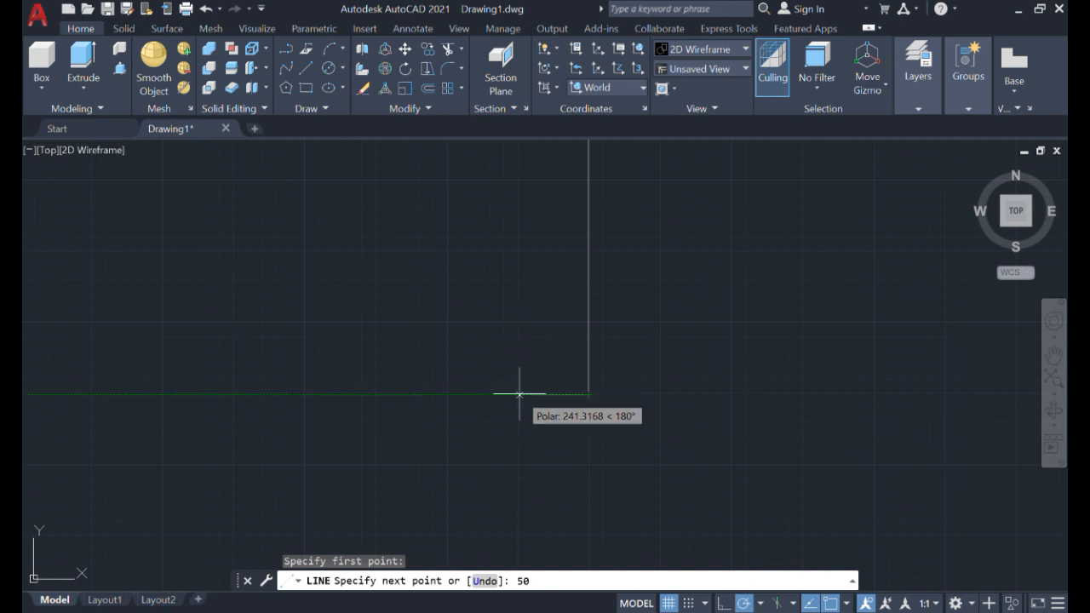
key("Return")
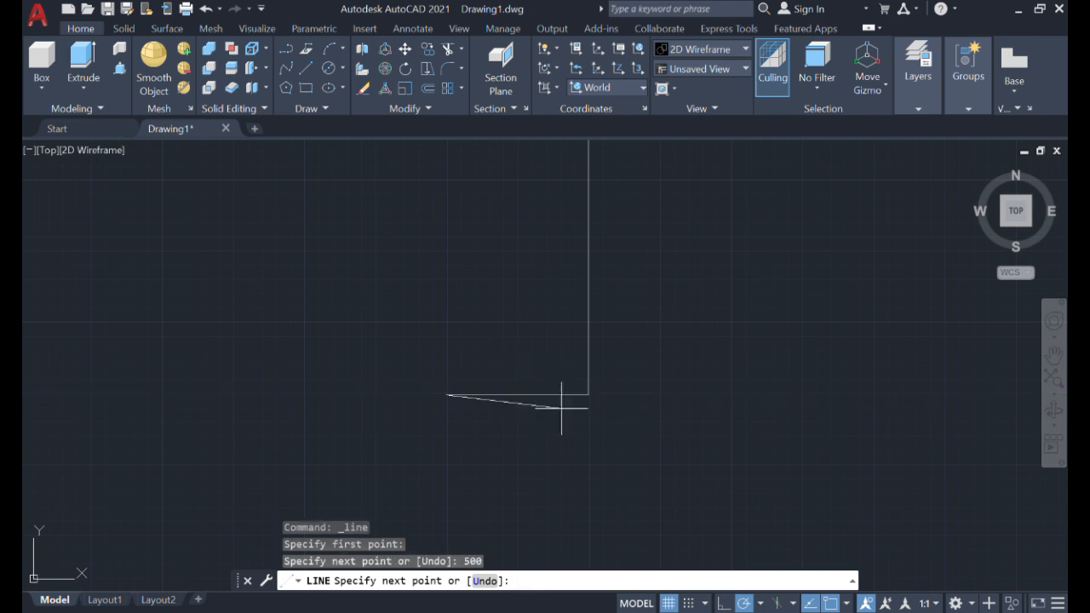
Continue the line 2000 straight up and across to the first vertical line's upper end, completing a tall rectangle.
mouse_move(448, 207)
middle_mouse_down()
mouse_move(423, 382)
mouse_move(423, 516)
middle_mouse_up()
middle_click_drag(441, 208, 450, 426)
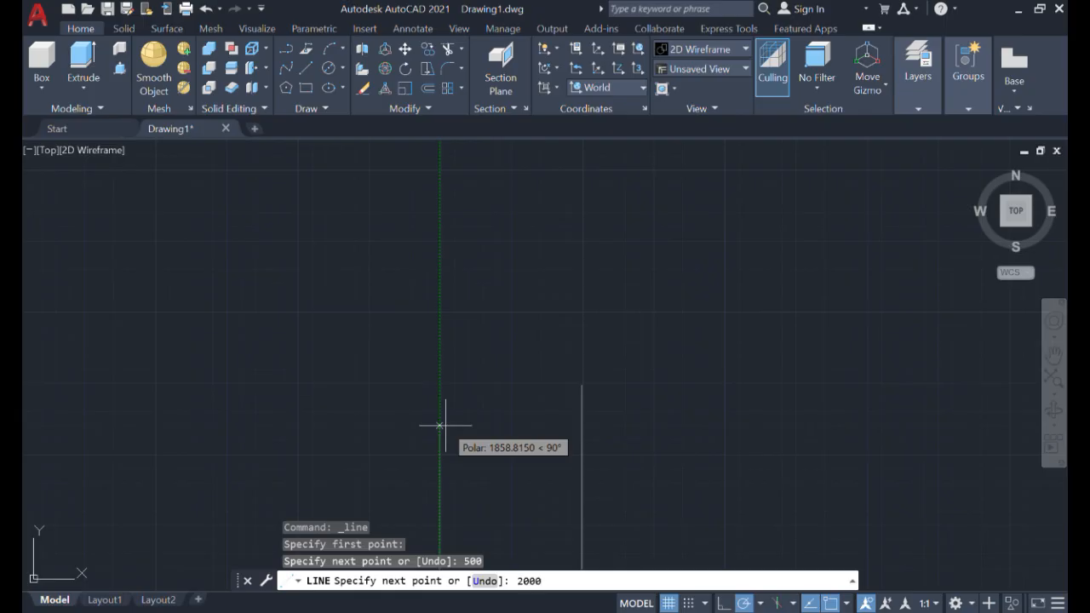
key("Return")
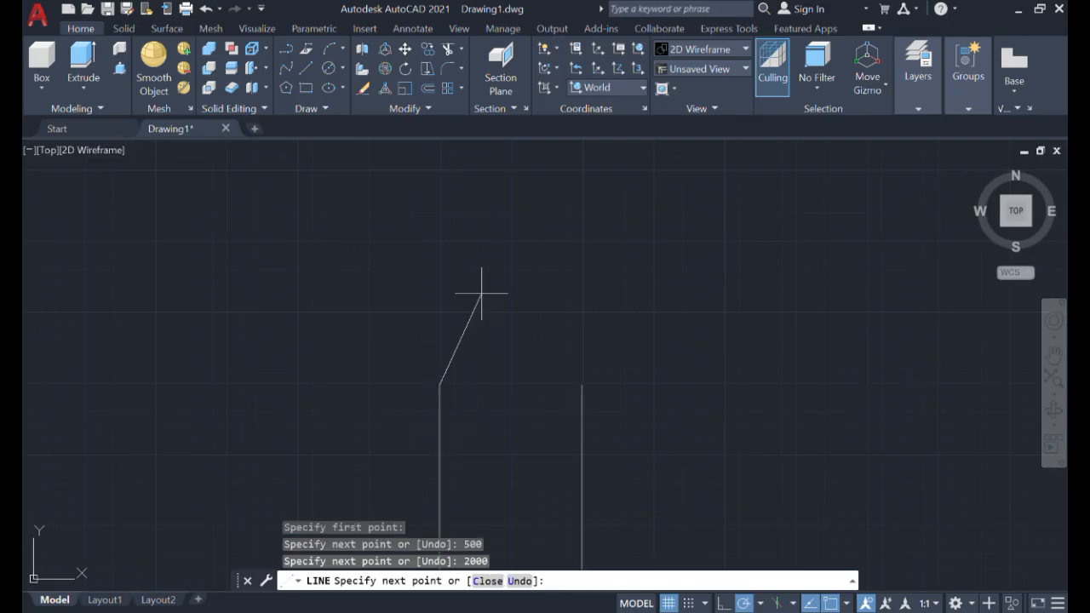
left_click(586, 384)
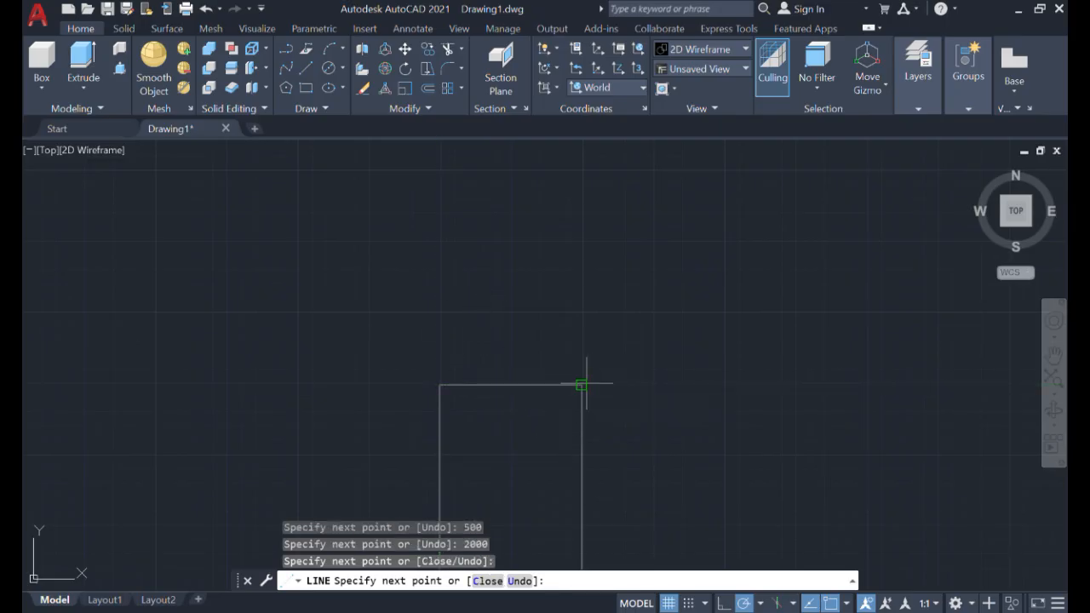
key("Escape")
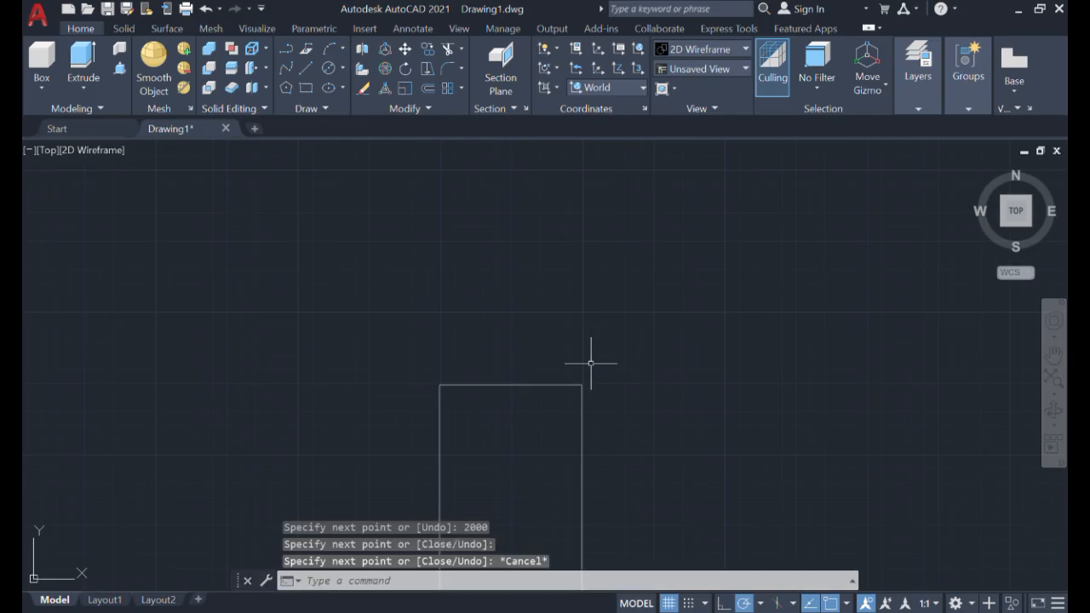
Draw a vertical line 300 long upward from the tall rectangle's top-left corner.
middle_click_drag(681, 533, 679, 318)
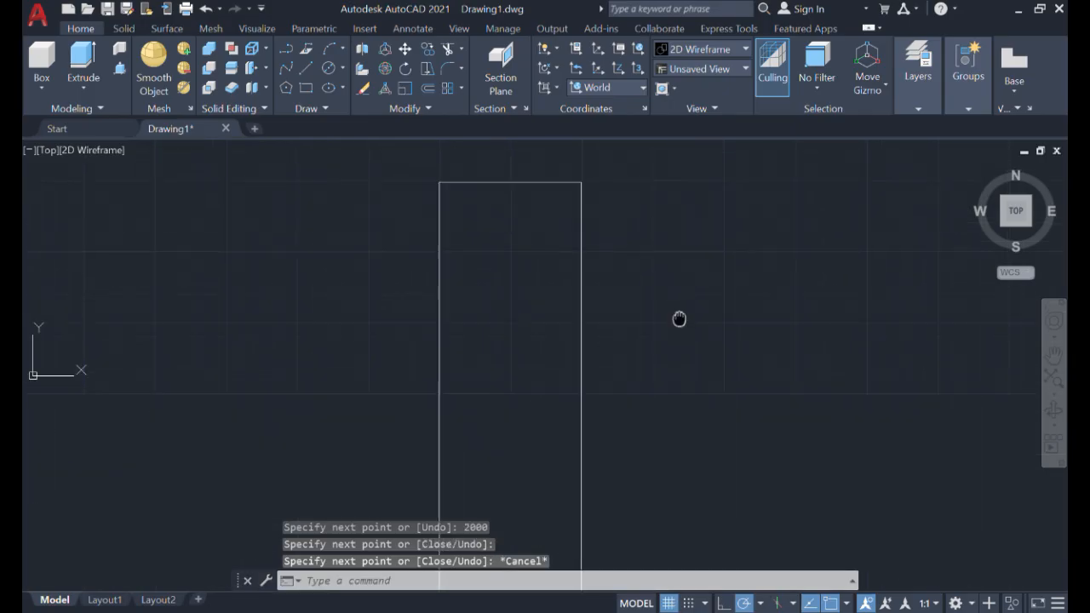
scroll(680, 272, "down", 5)
mouse_move(681, 204)
middle_mouse_down()
mouse_move(667, 343)
mouse_move(746, 534)
middle_mouse_up()
scroll(667, 342, "up", 6)
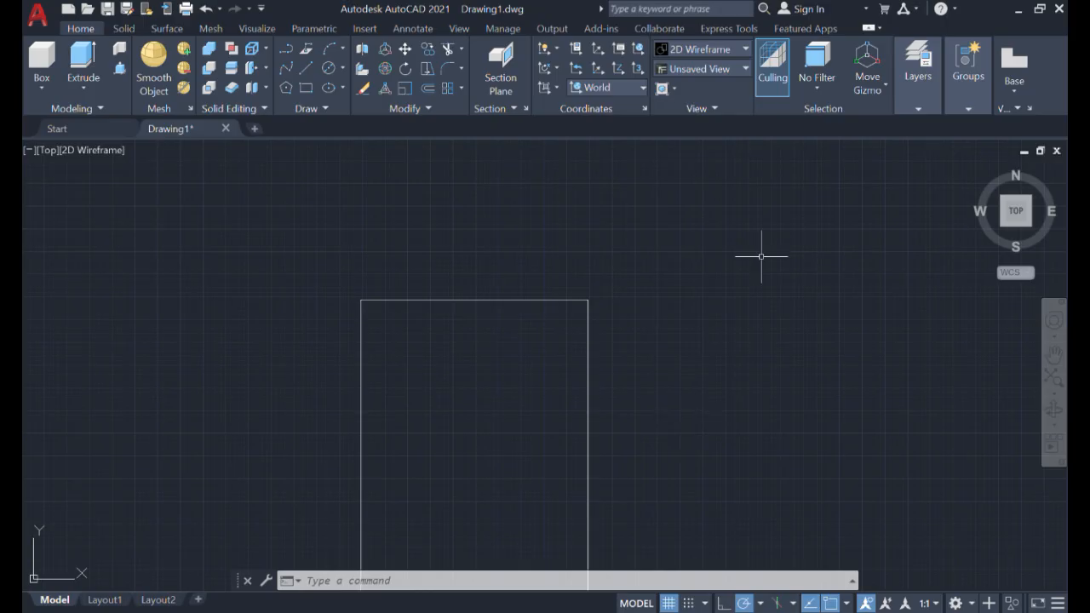
left_click(308, 69)
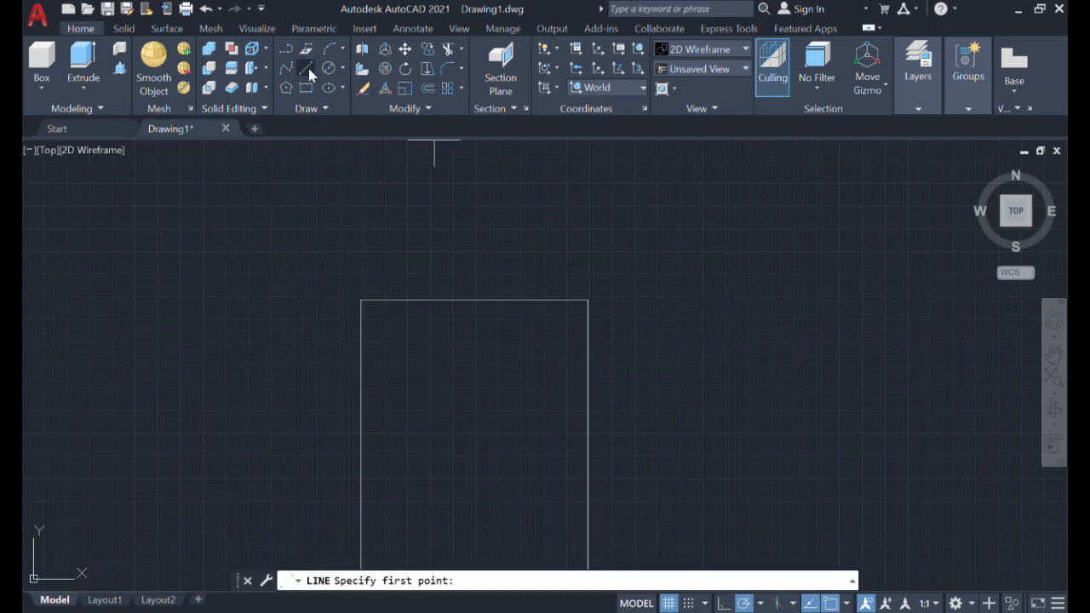
left_click(361, 299)
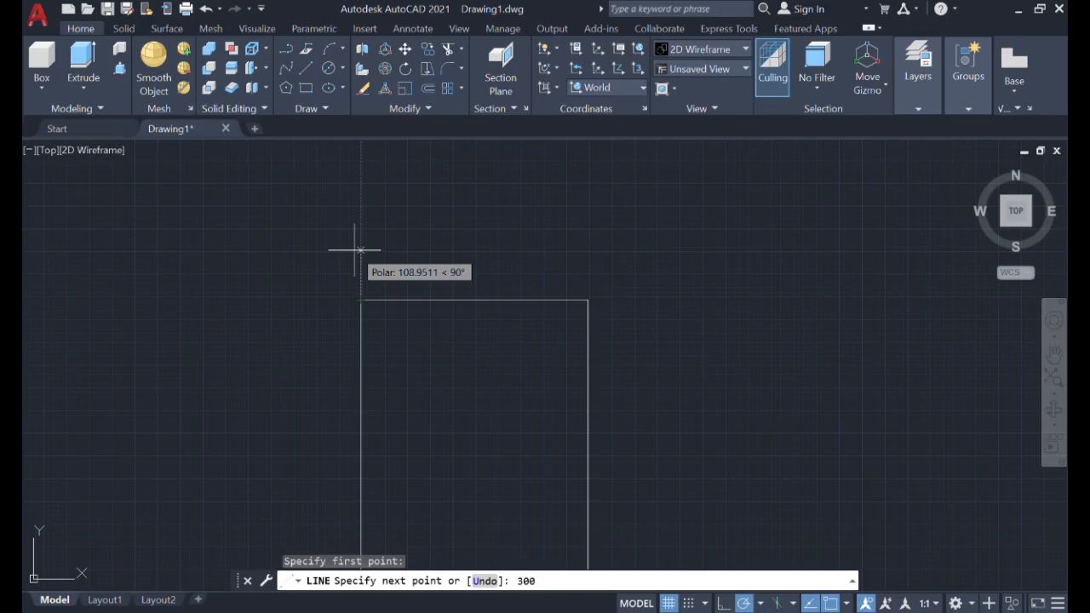
type("300")
key("Return")
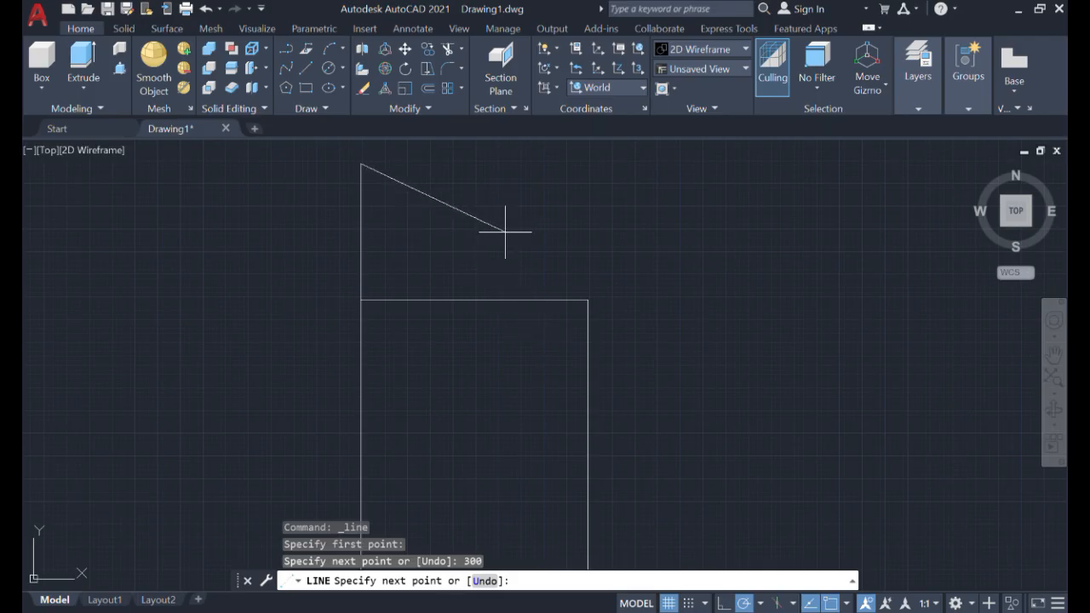
key("Escape")
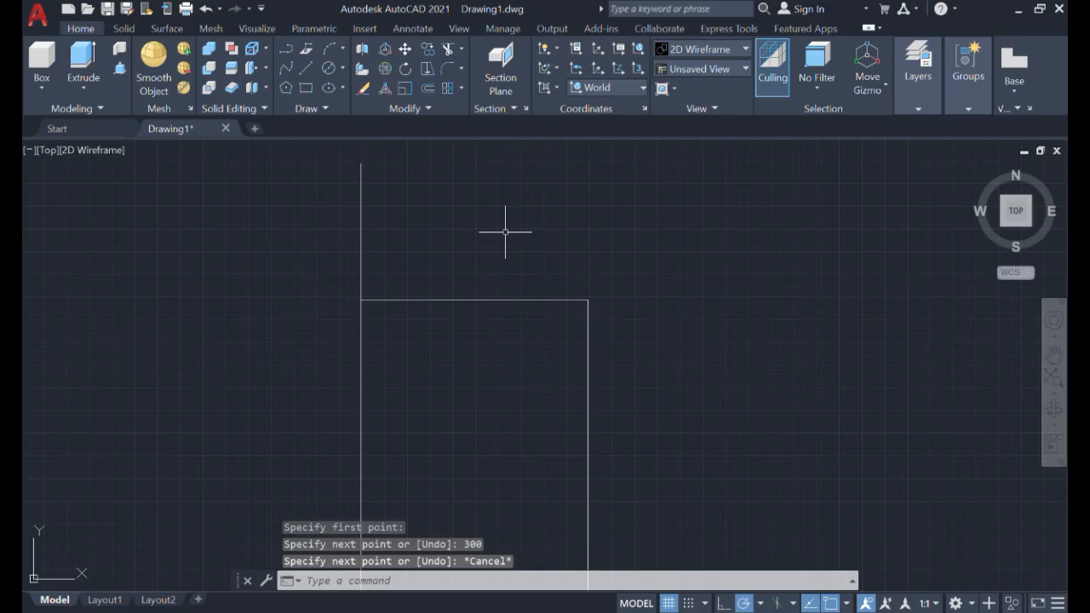
Draw a flat rectangle upward from the tall rectangle's top-left corner, slightly narrower than the tall rectangle and about a fifth of the vertical line's height.
left_click(308, 90)
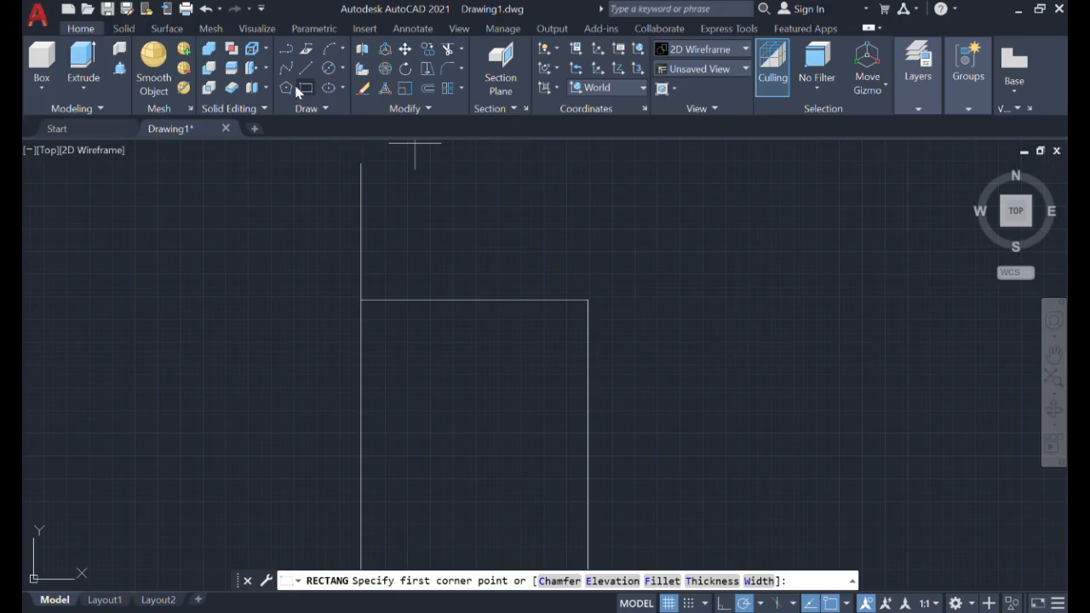
left_click(308, 92)
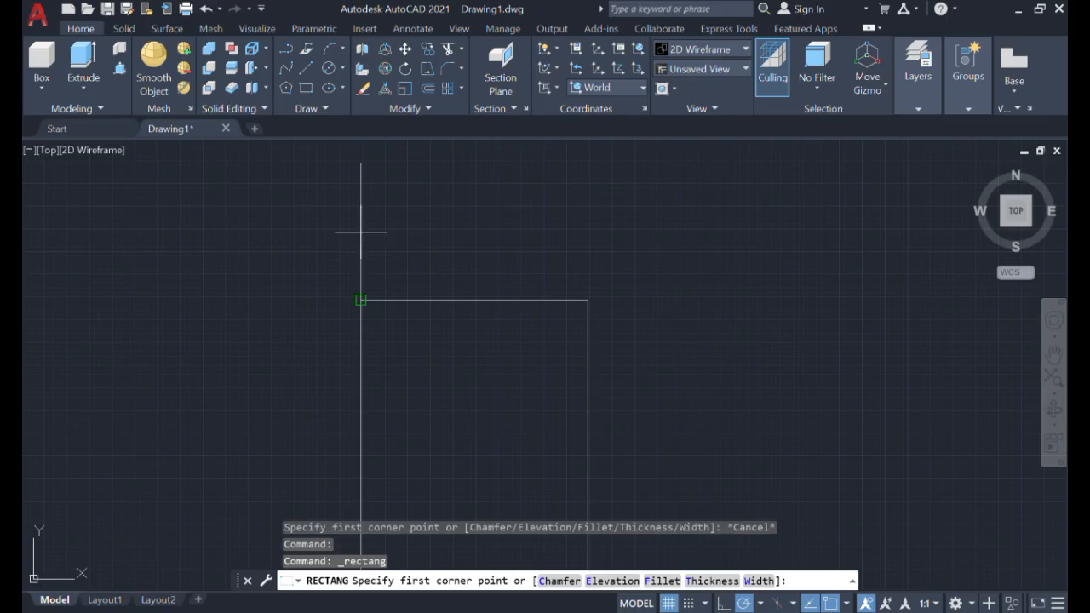
left_click(364, 299)
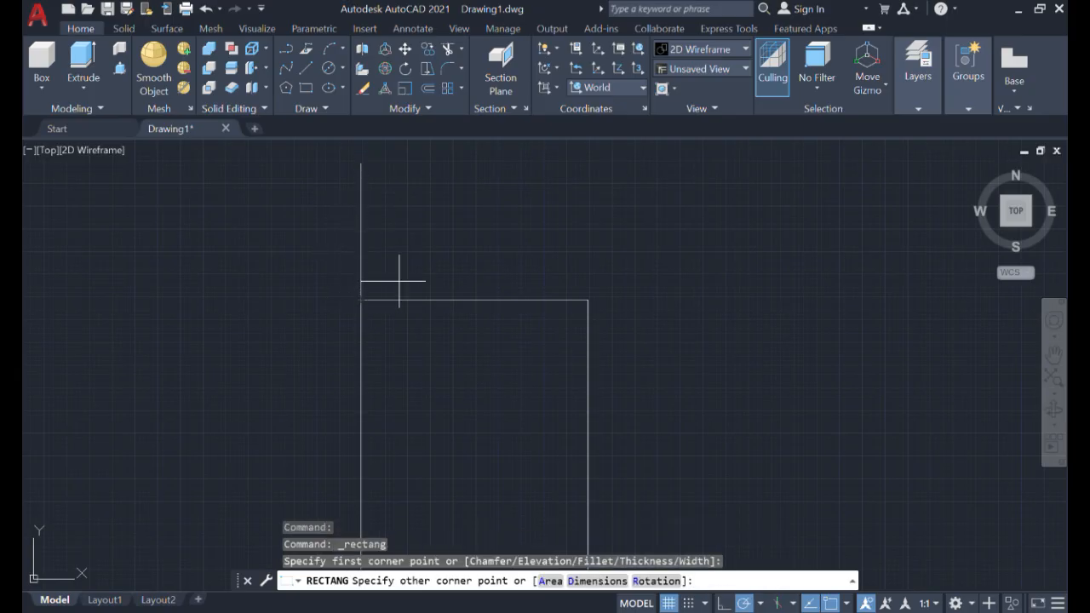
left_click(565, 272)
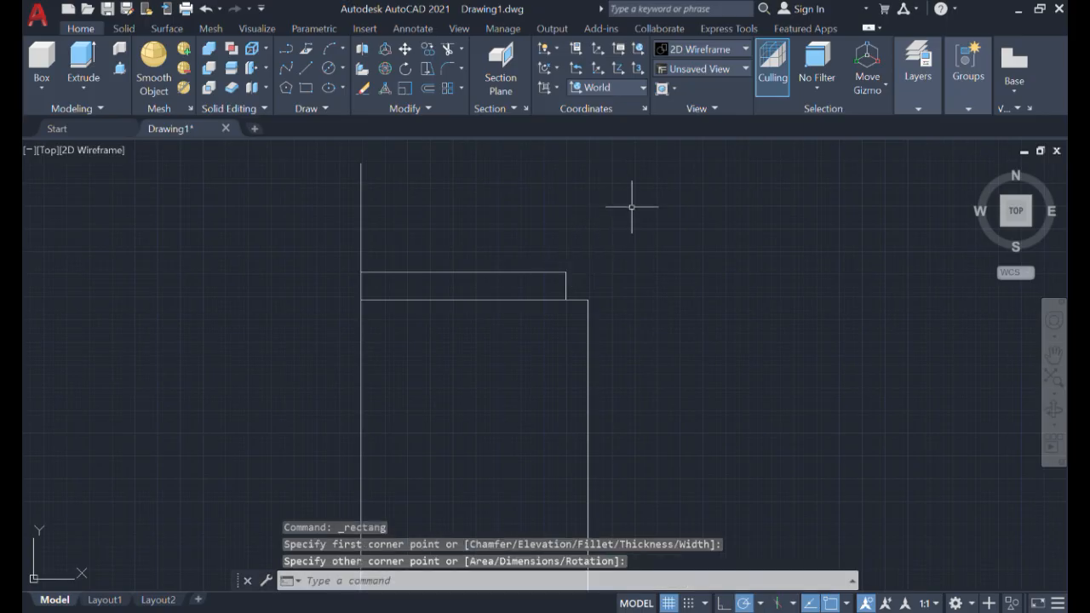
Try a rectangle from the short vertical line's upper end to the flat rectangle's top-right corner, and undo it.
left_click(305, 88)
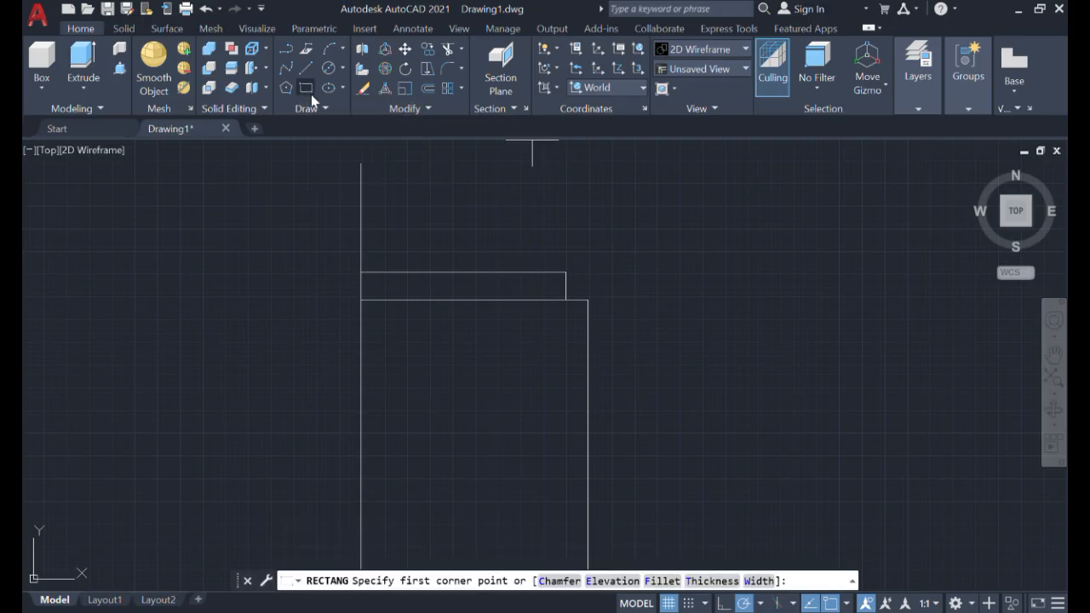
left_click(361, 163)
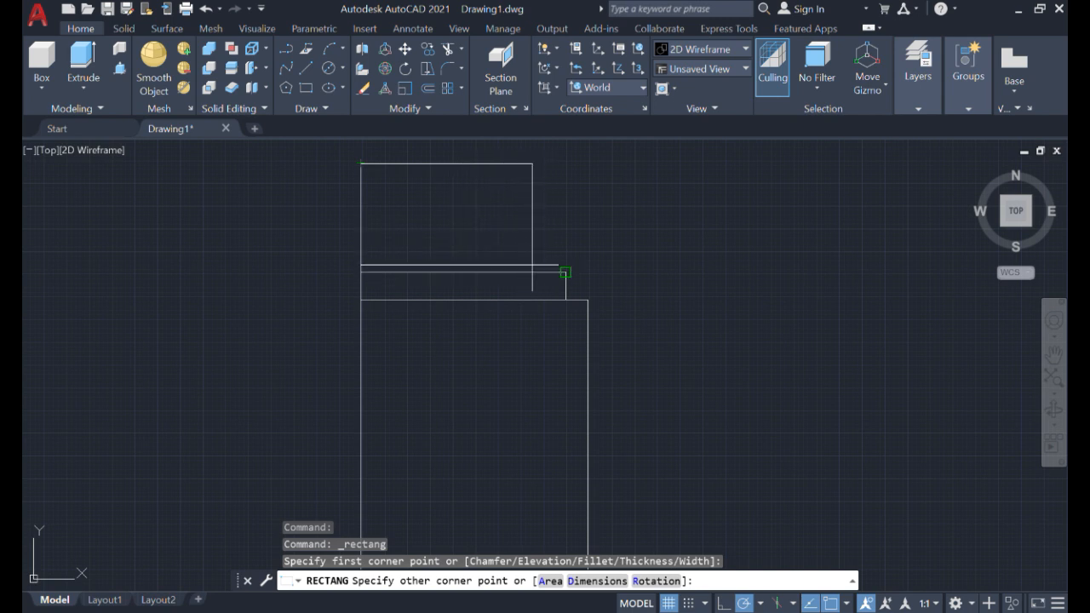
left_click(564, 272)
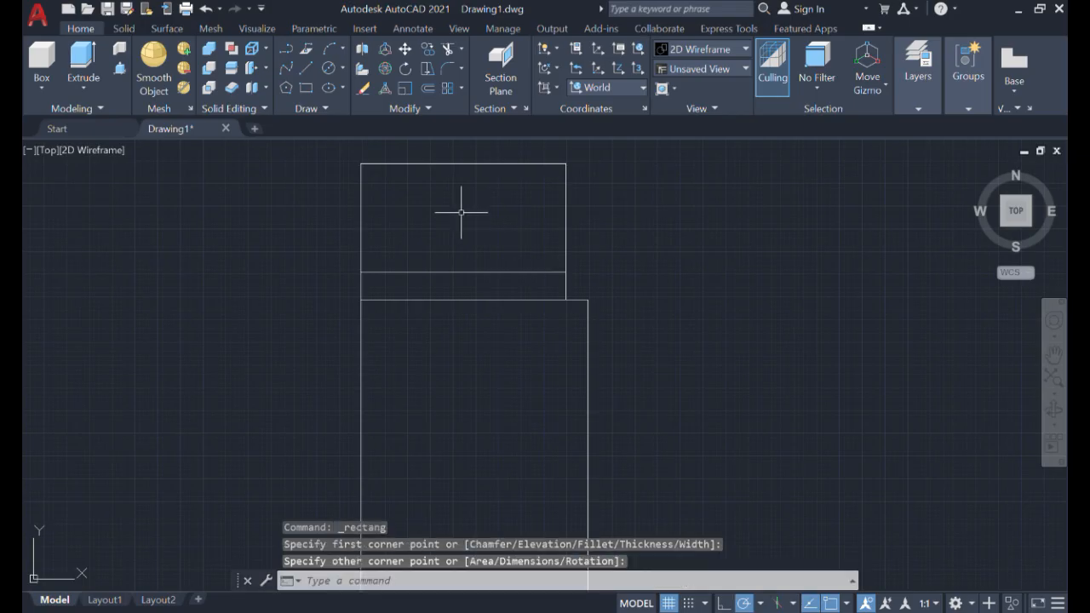
key("Escape")
left_click(361, 197)
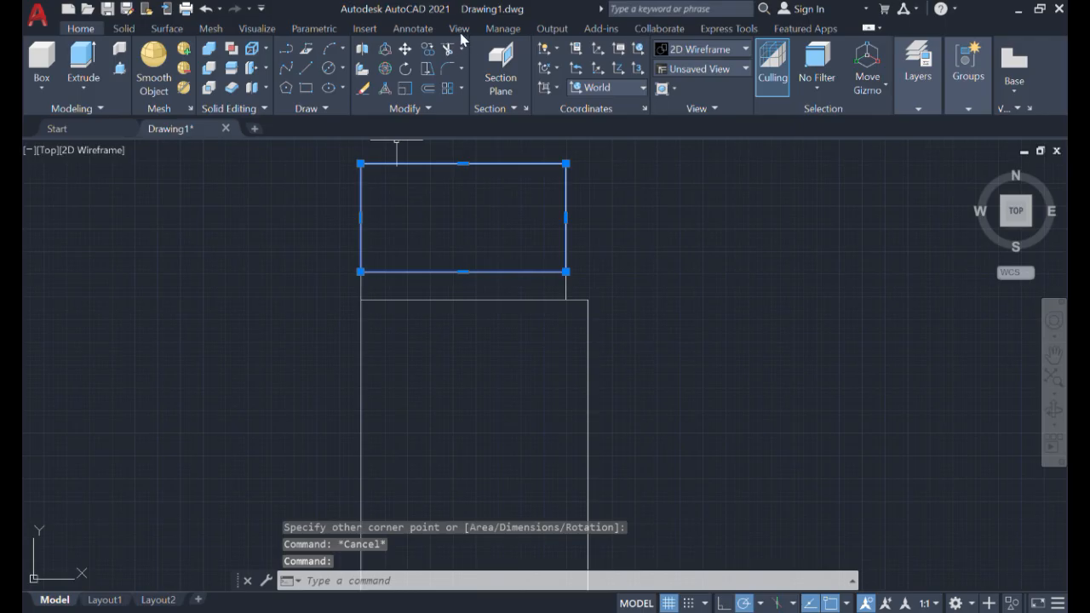
key("ctrl+z")
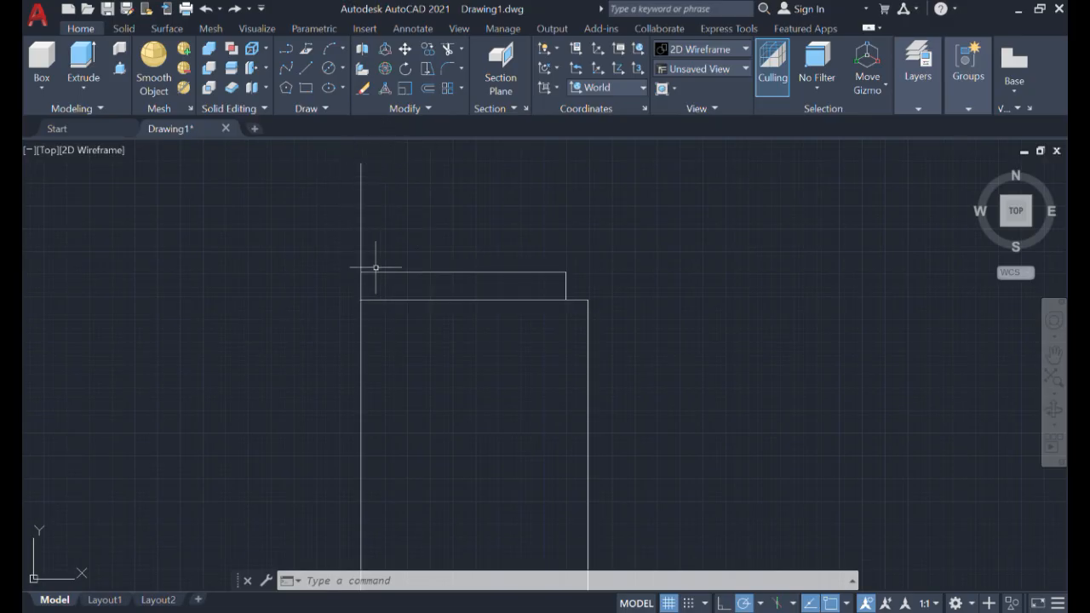
Draw a rectangle from the flat rectangle's top-left corner up to about the vertical line's upper end, slightly narrower than the flat one.
left_click(307, 89)
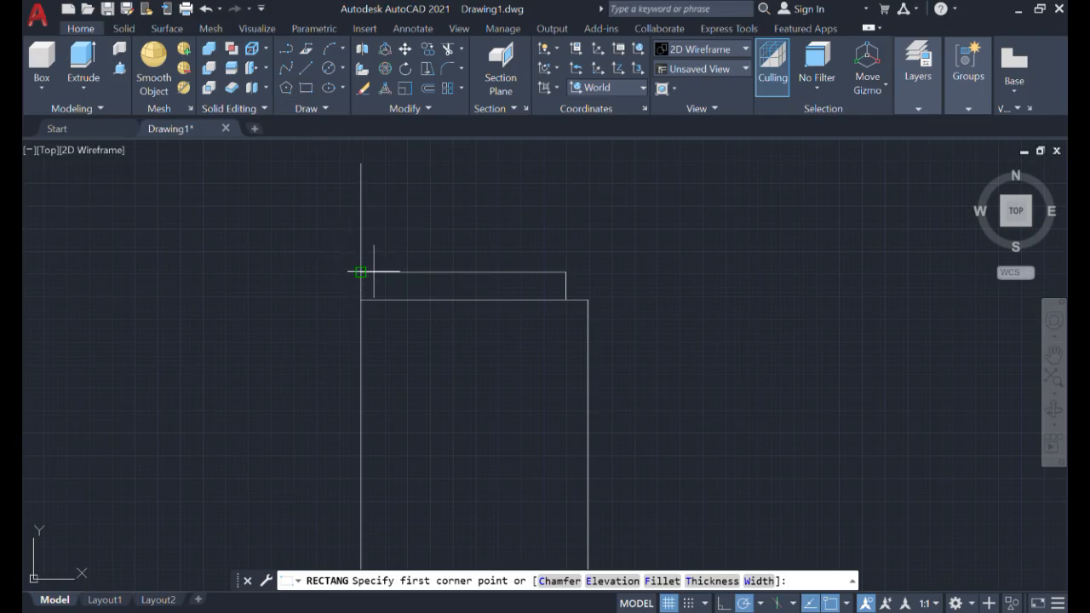
scroll(412, 295, "up", 1)
scroll(336, 261, "up", 1)
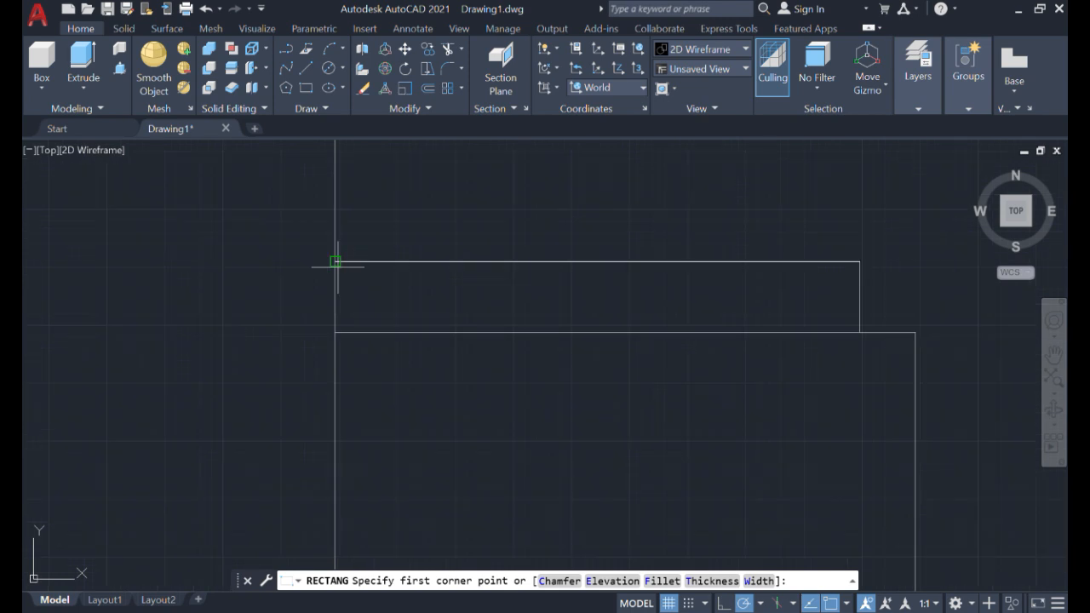
scroll(335, 262, "down", 2)
left_click(336, 265)
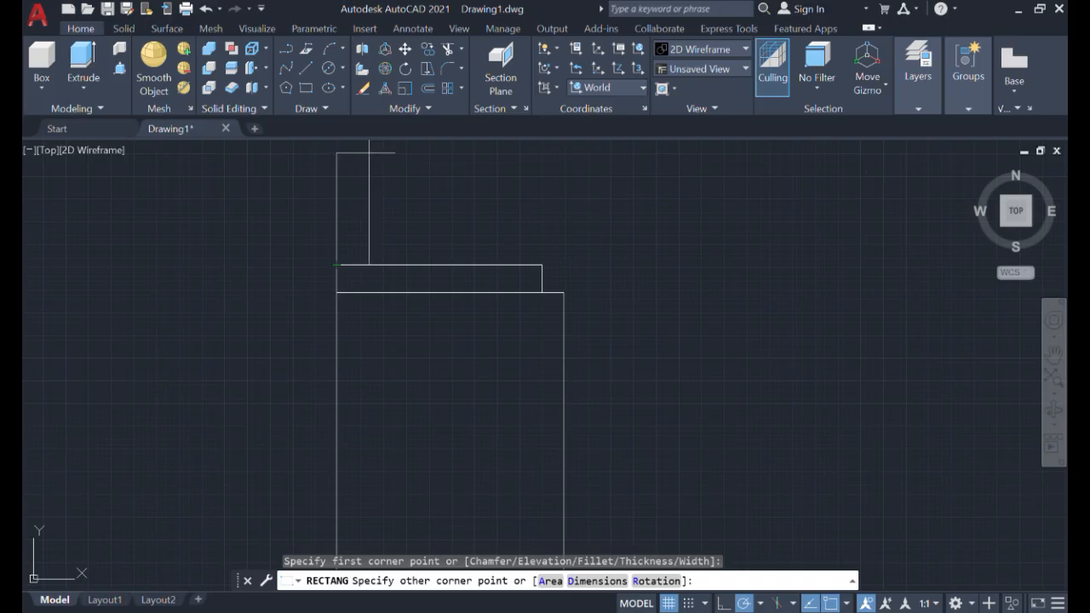
left_click(512, 156)
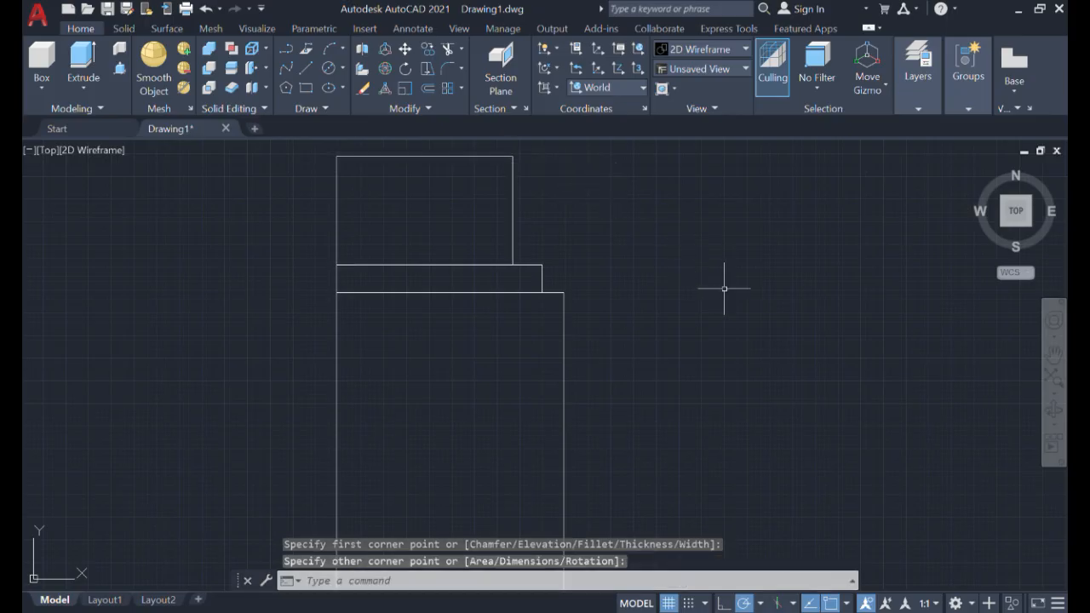
scroll(724, 286, "down", 3)
middle_click_drag(729, 275, 545, 123)
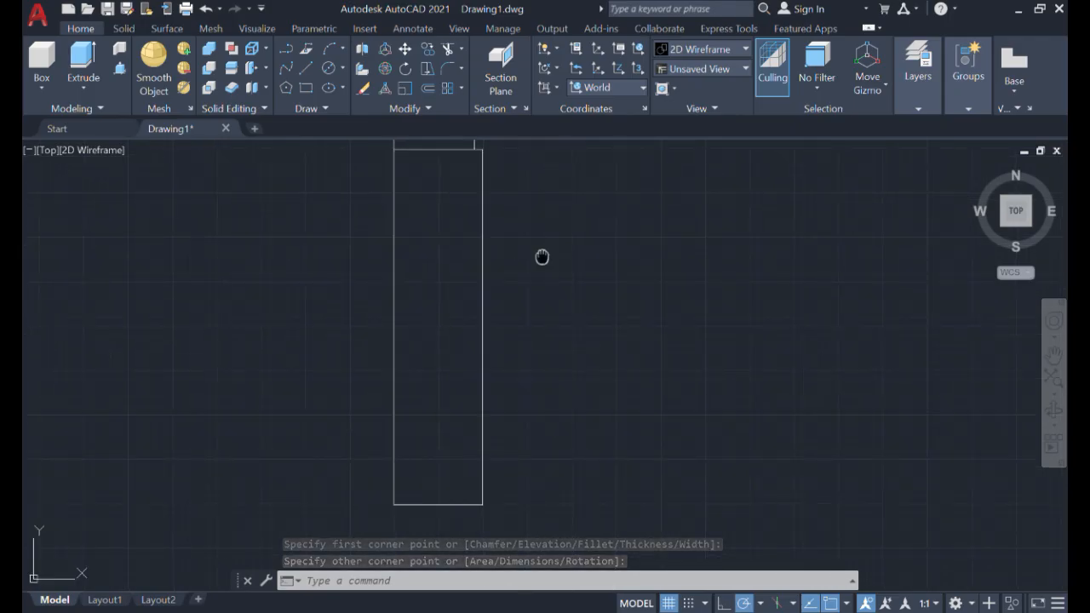
middle_click_drag(543, 256, 542, 364)
scroll(530, 278, "down", 4)
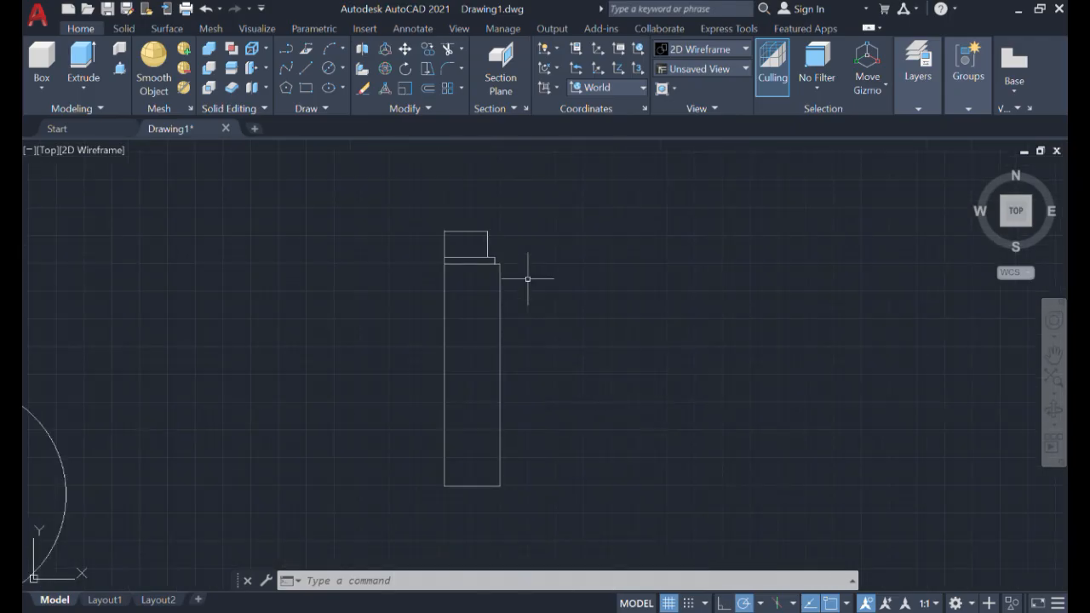
mouse_move(534, 276)
middle_mouse_down()
mouse_move(530, 335)
mouse_move(694, 323)
middle_mouse_up()
scroll(530, 321, "up", 8)
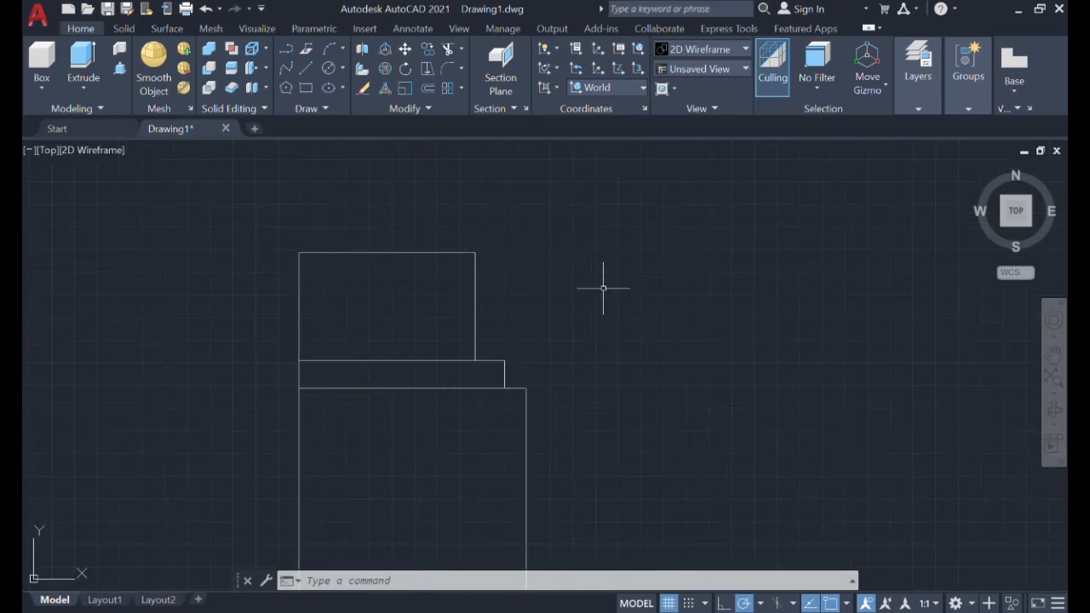
middle_click_drag(601, 277, 639, 246)
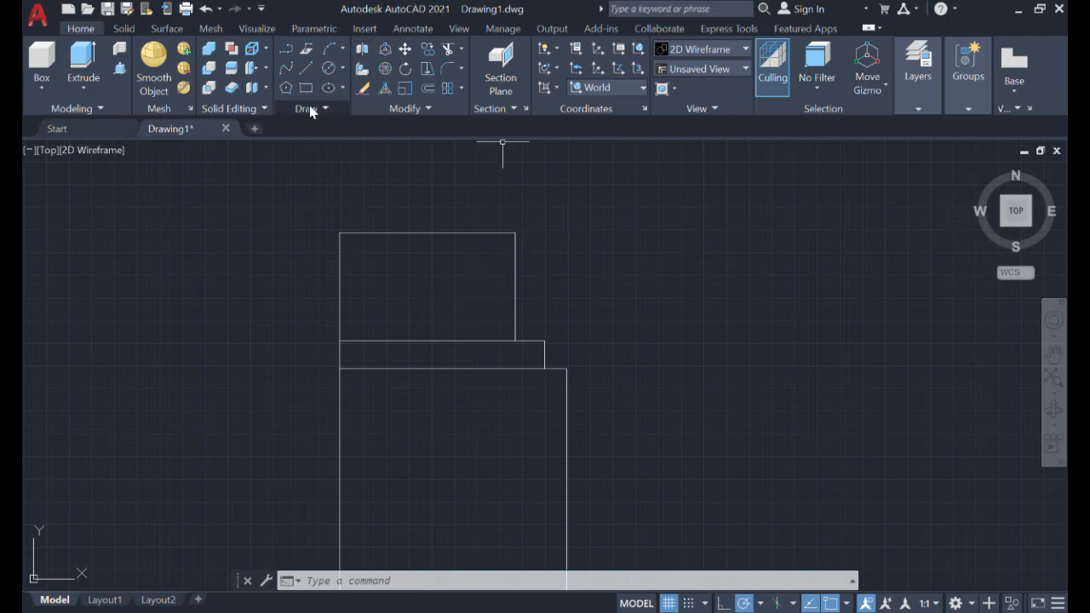
Try to fillet the uppermost rectangle with a radius of 200, starting from its top edge near the right corner.
left_click(450, 70)
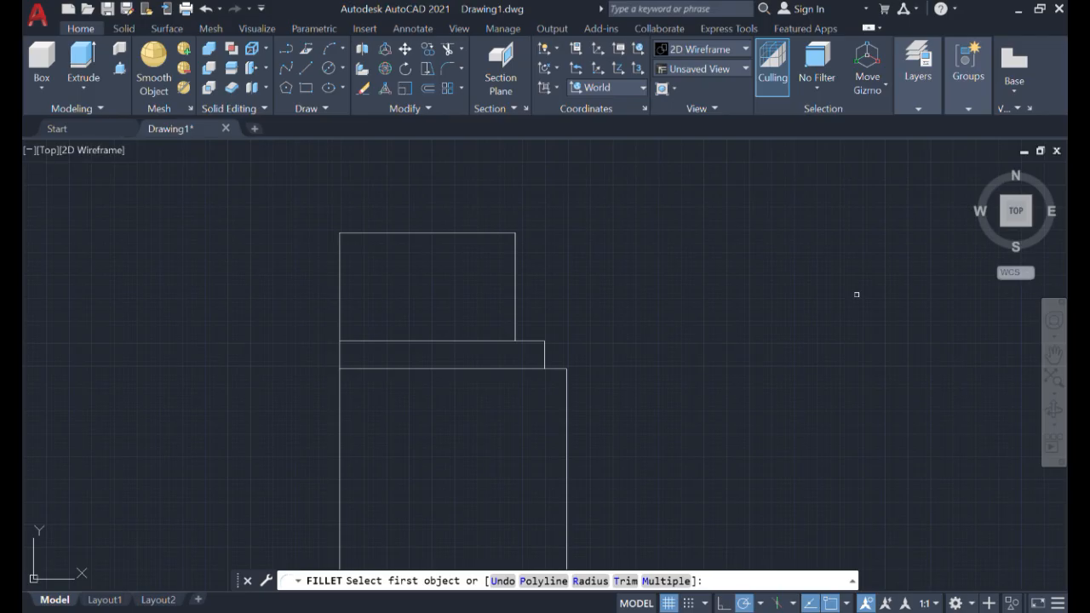
key("Escape")
type("fi")
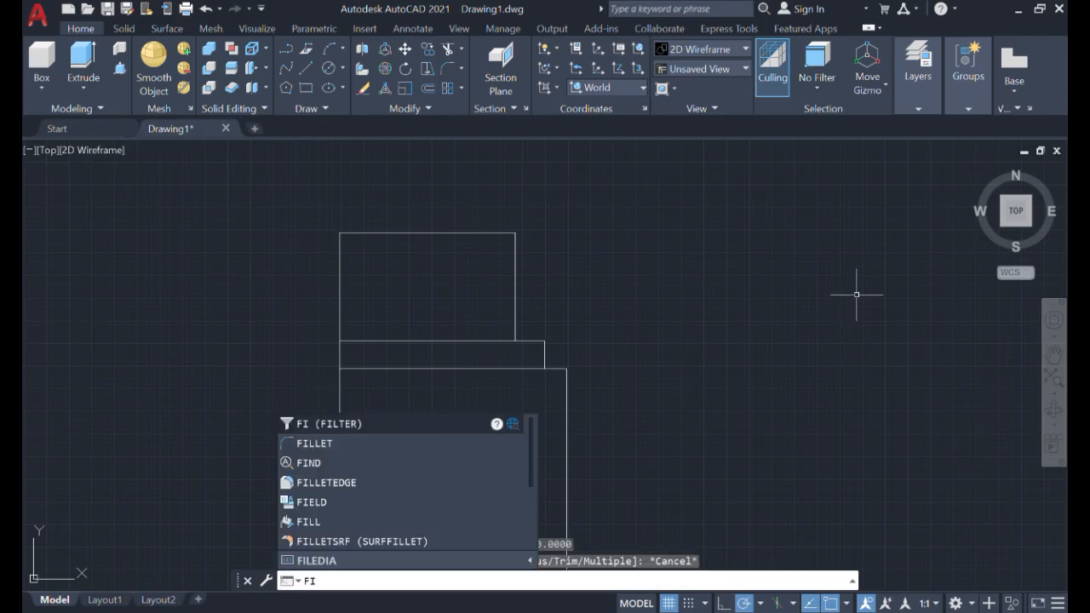
type("ll")
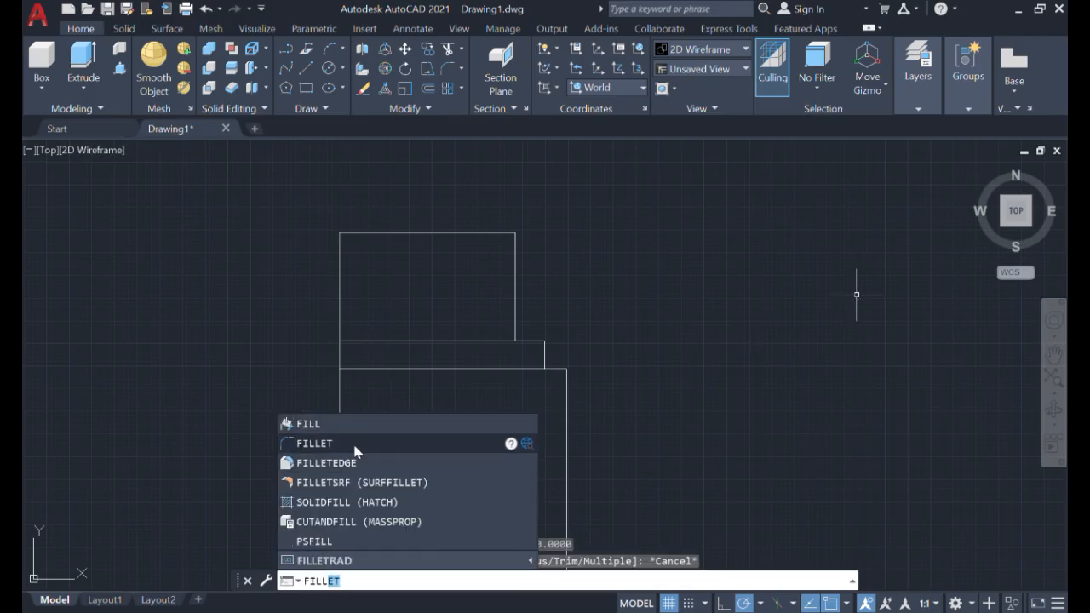
left_click(354, 444)
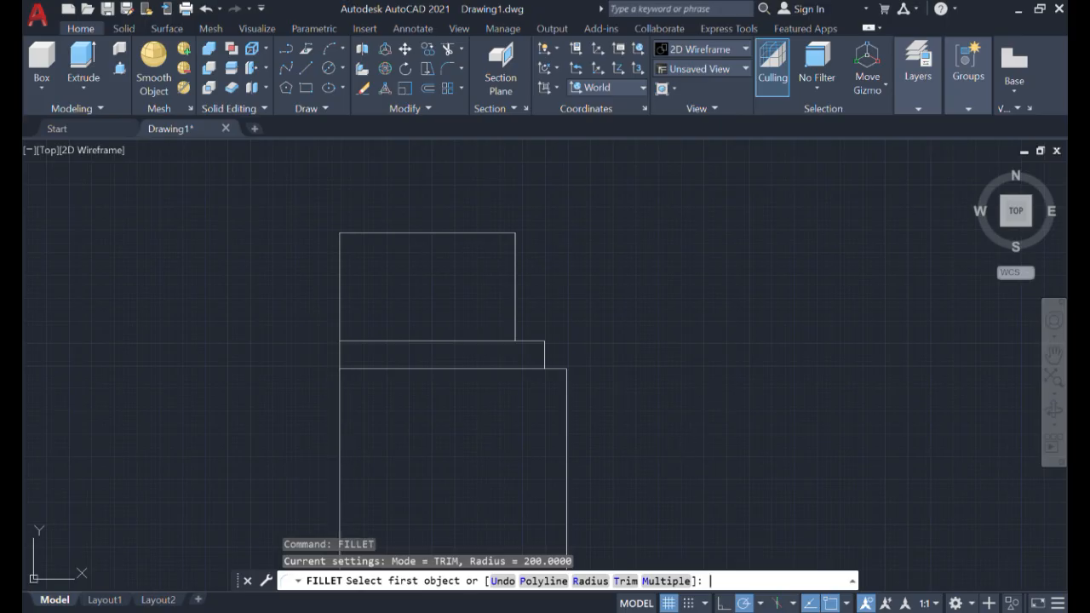
type("r")
key("Return")
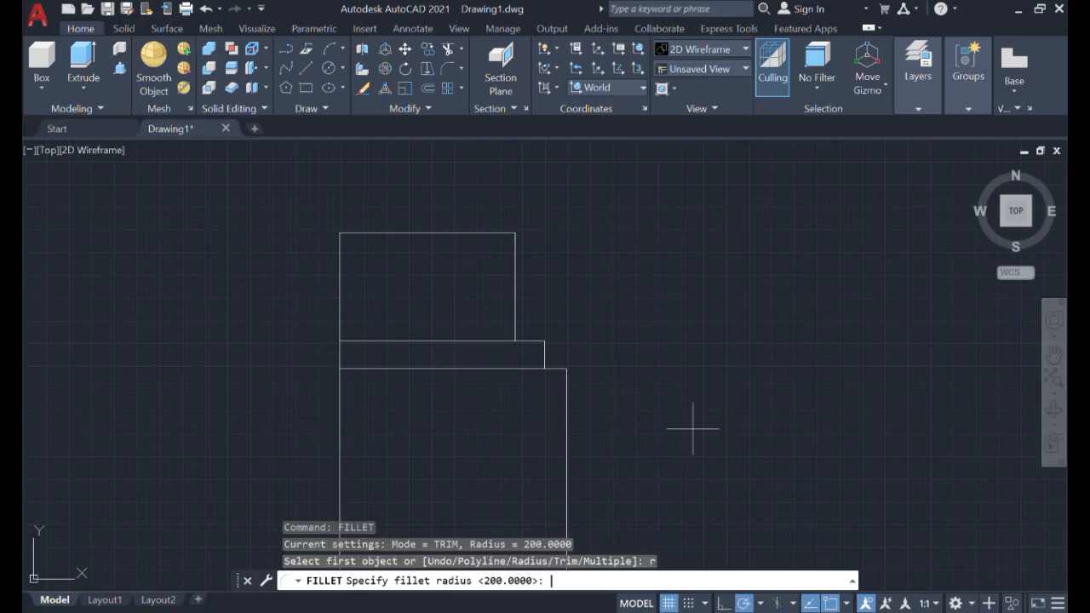
type("200")
key("Return")
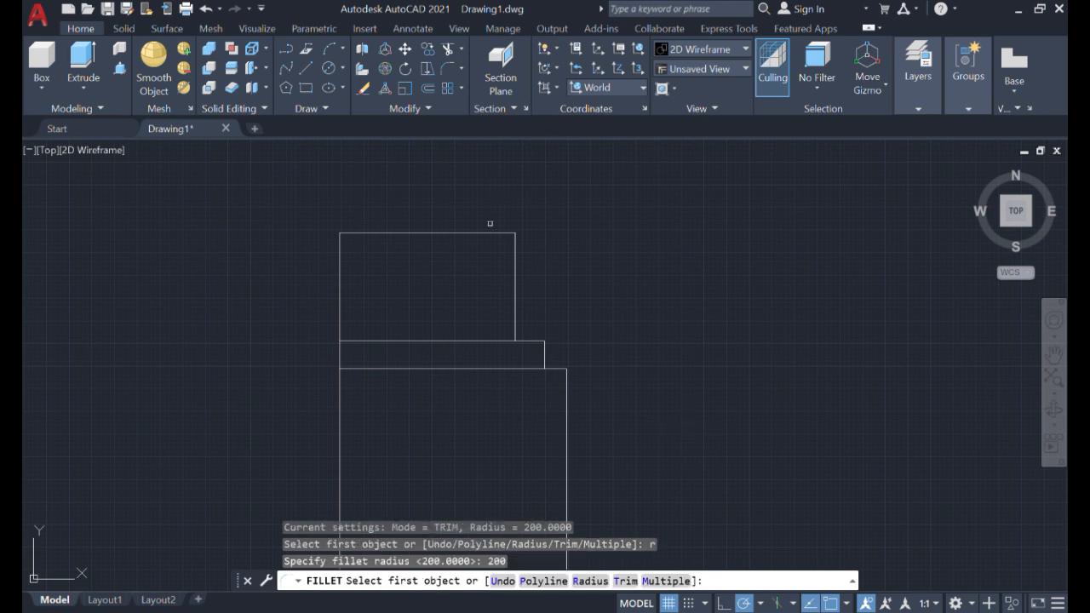
left_click(489, 233)
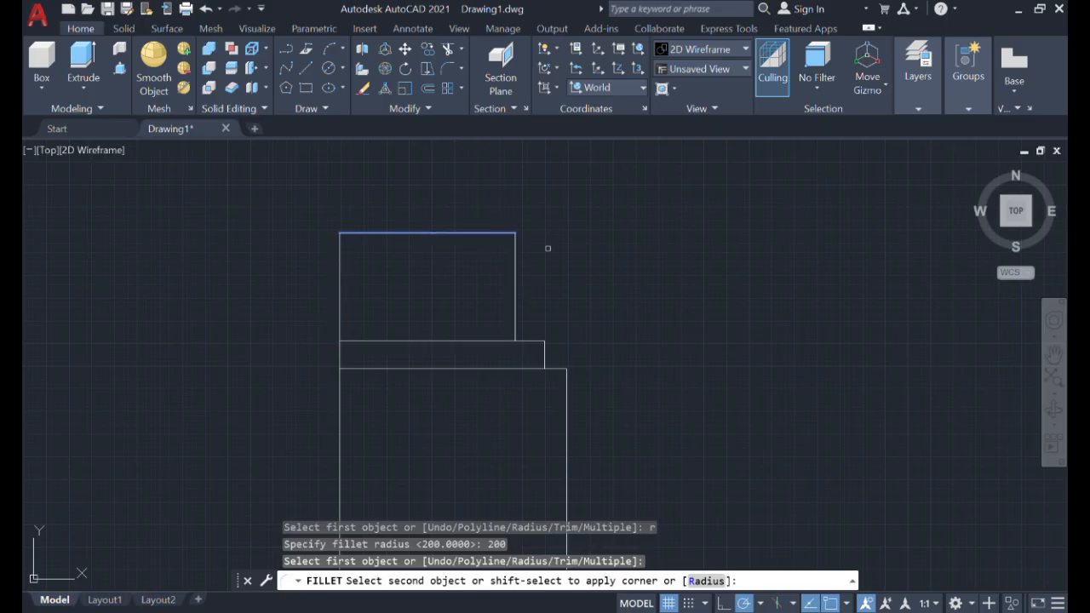
key("Escape")
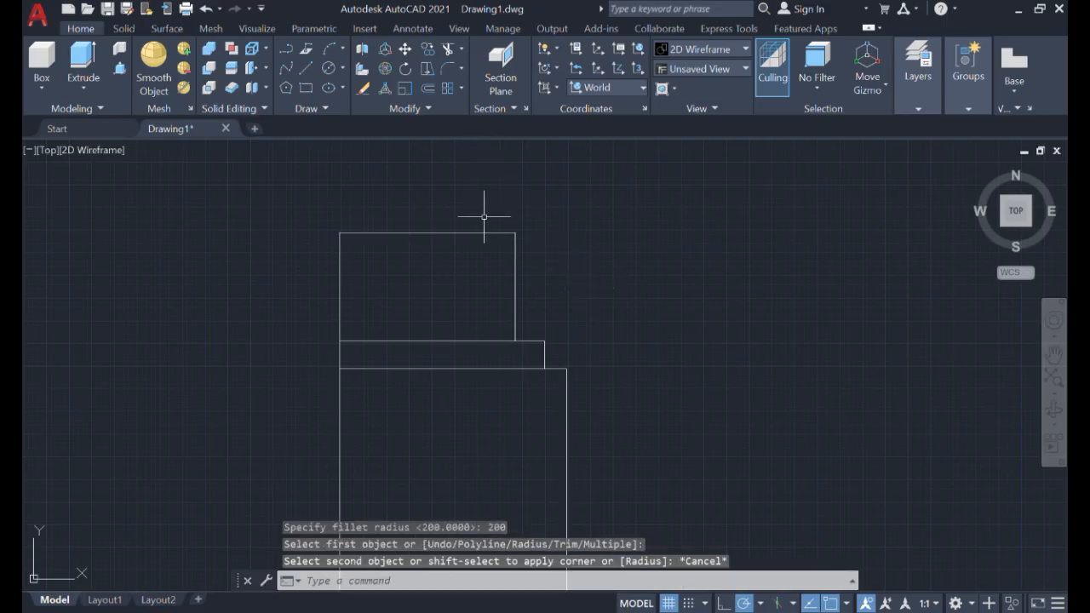
Try the Fillet again on the uppermost rectangle's top edge, entering 100.
type("f")
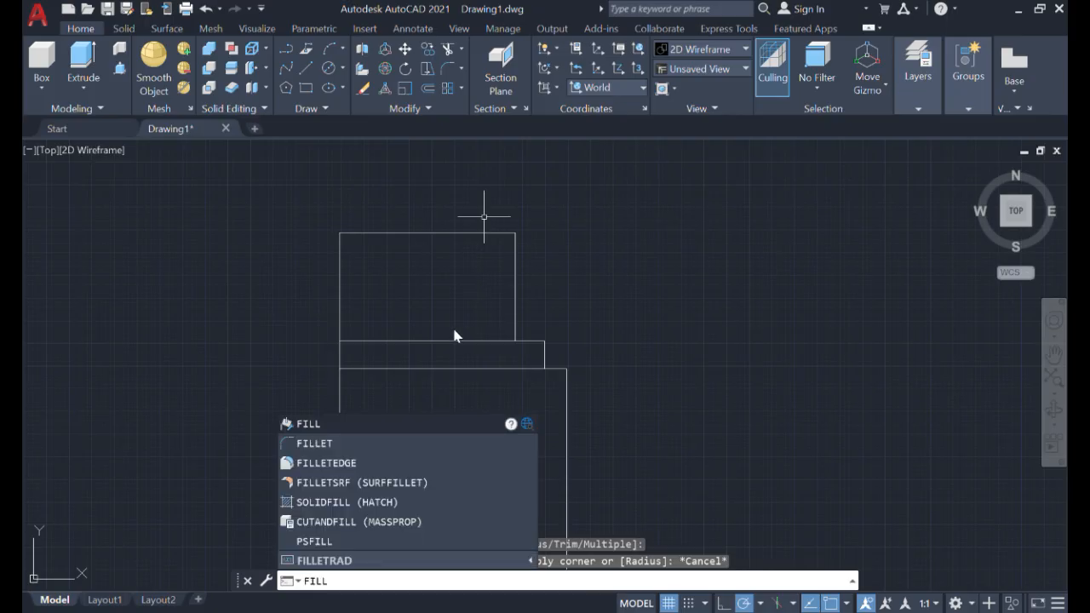
left_click(390, 440)
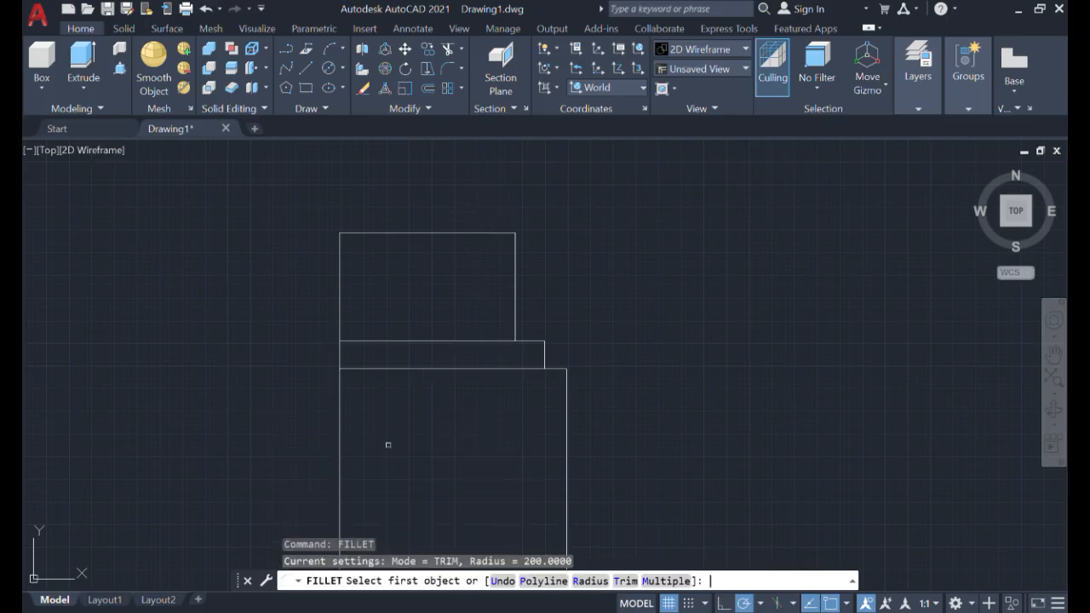
key("Return")
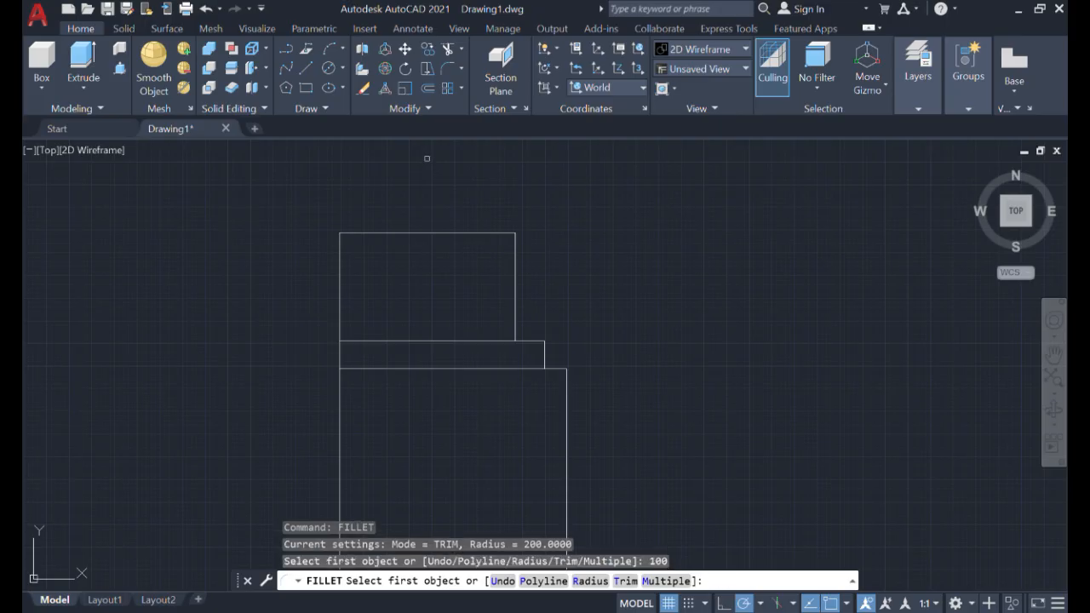
left_click(496, 232)
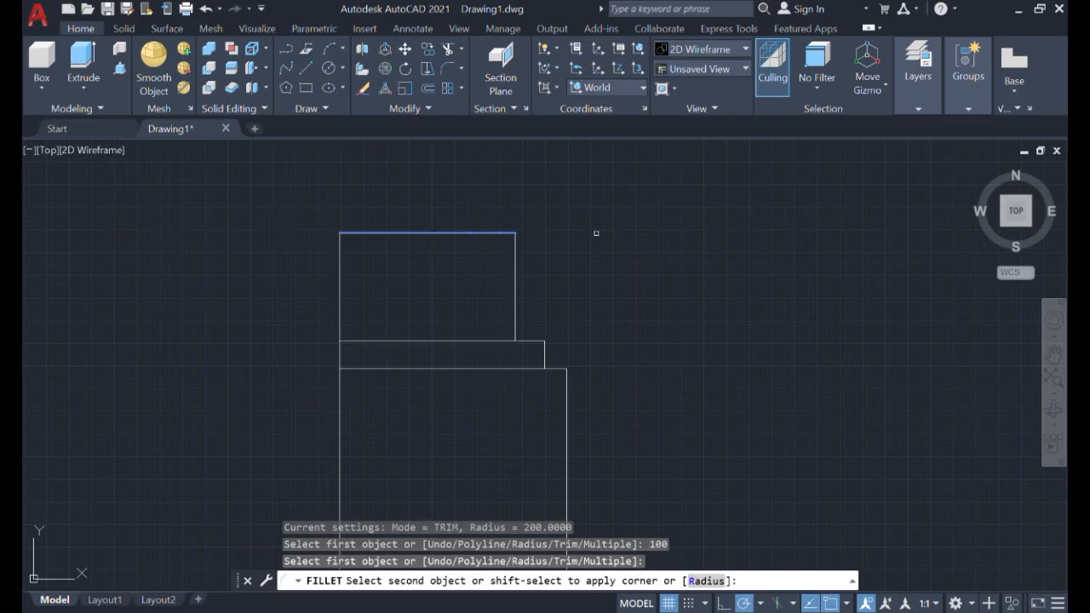
key("Escape")
Fillet the tall rectangle's bottom-right corner with a radius of 200, between its right and bottom edges.
scroll(652, 229, "down", 4)
middle_click_drag(652, 230, 642, 79)
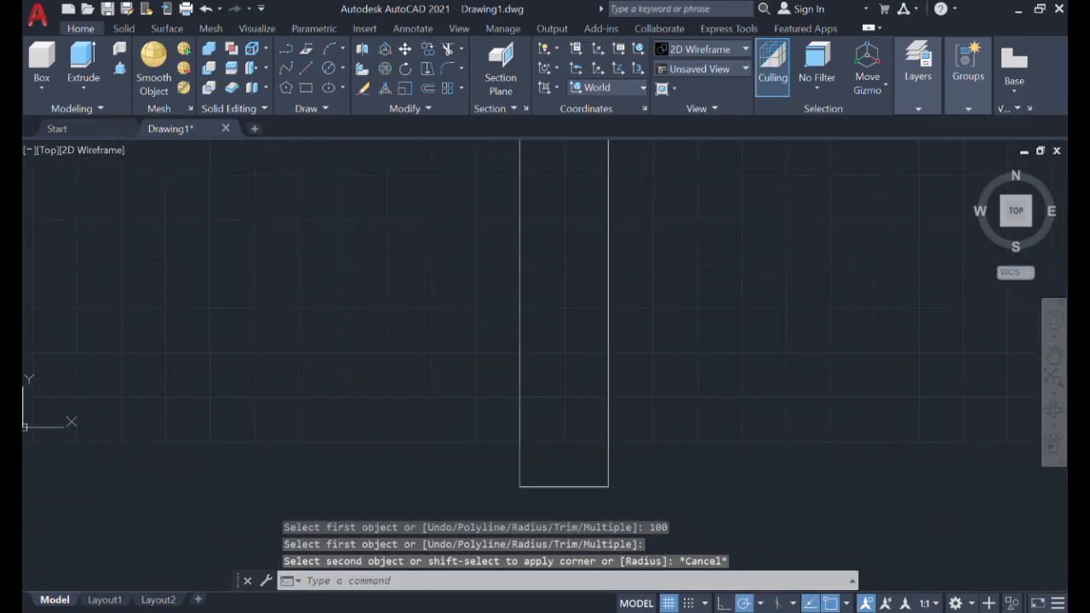
scroll(674, 214, "down", 2)
scroll(679, 223, "up", 4)
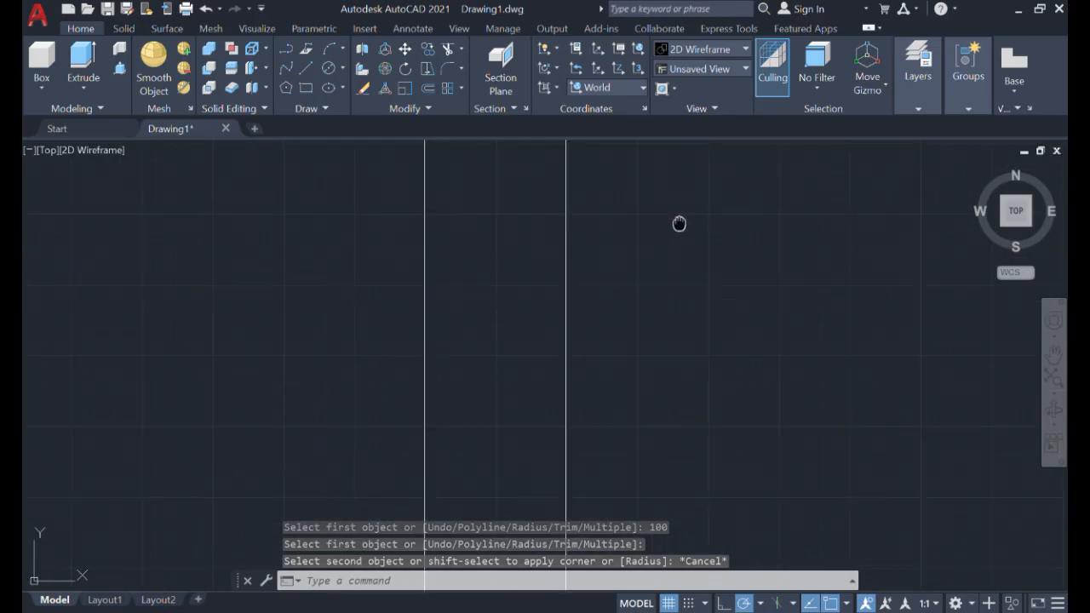
middle_click_drag(678, 223, 667, 392)
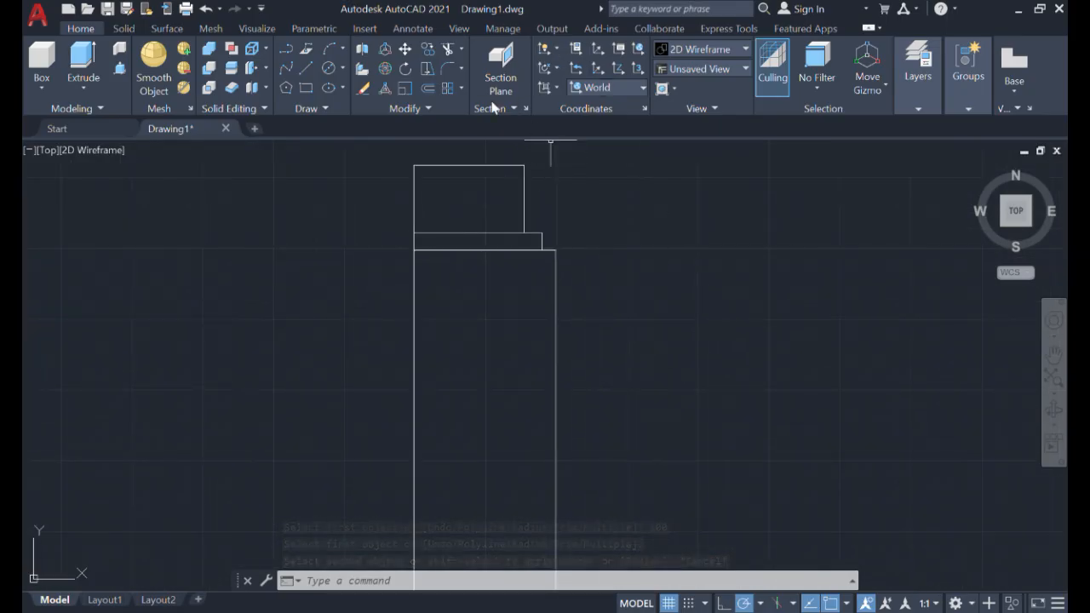
scroll(652, 204, "down", 2)
middle_click_drag(647, 190, 601, 129)
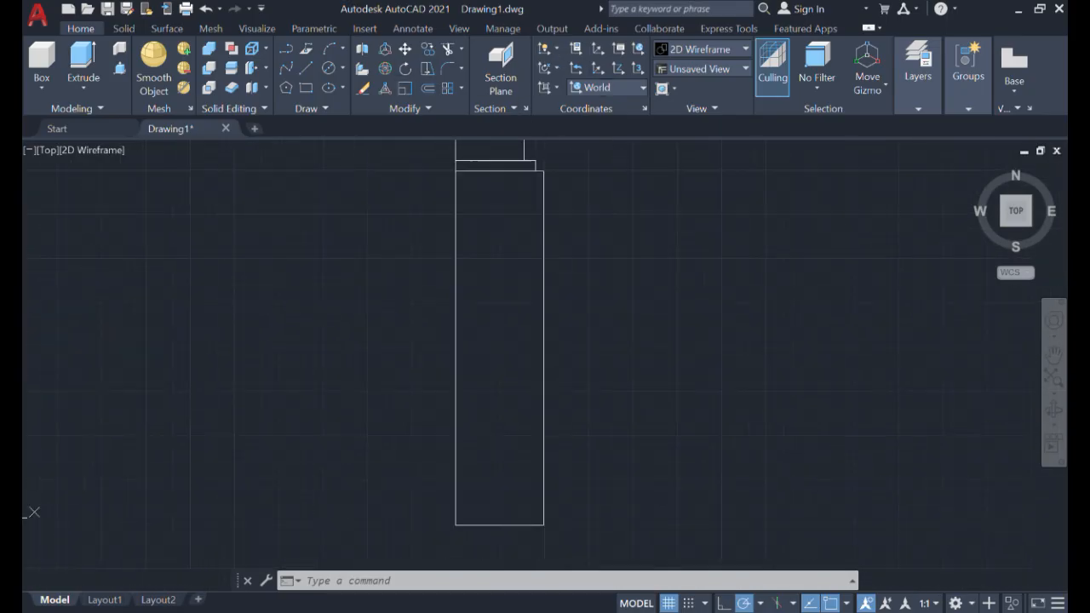
middle_click_drag(666, 401, 758, 177)
scroll(620, 333, "up", 2)
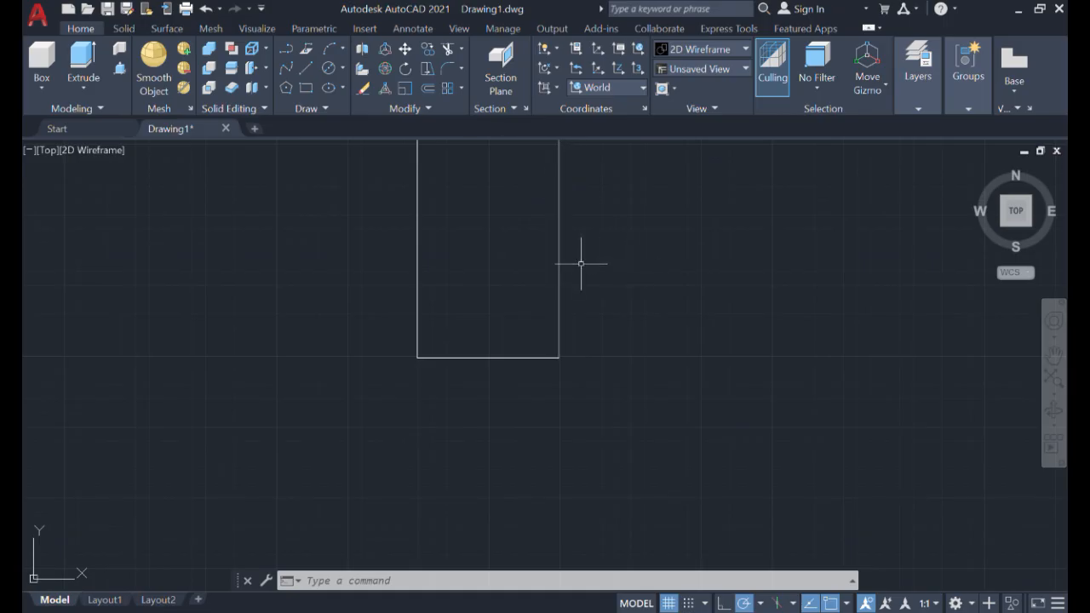
type("f")
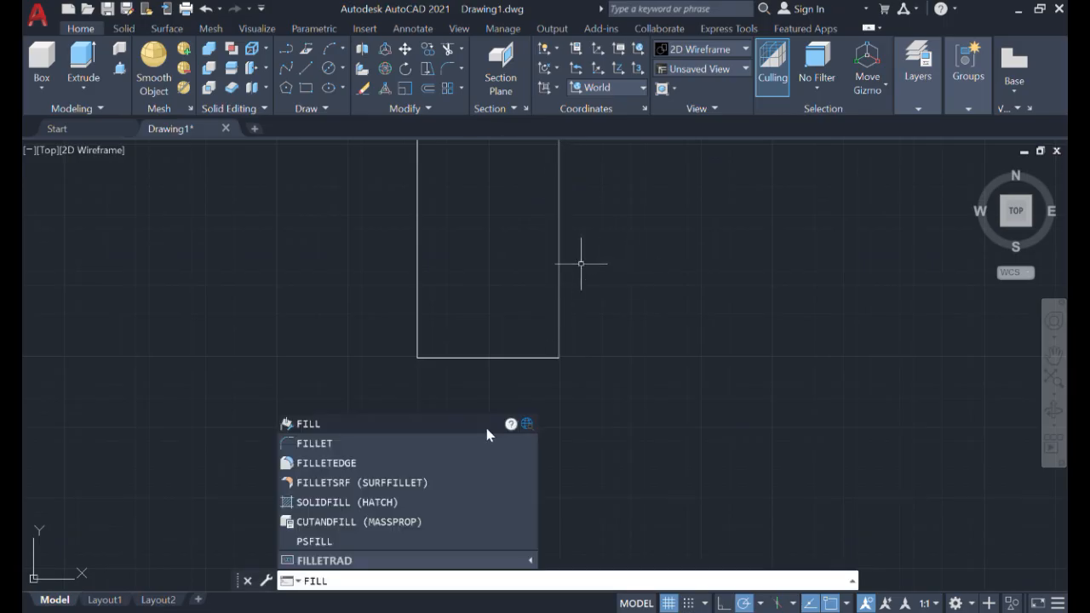
left_click(410, 443)
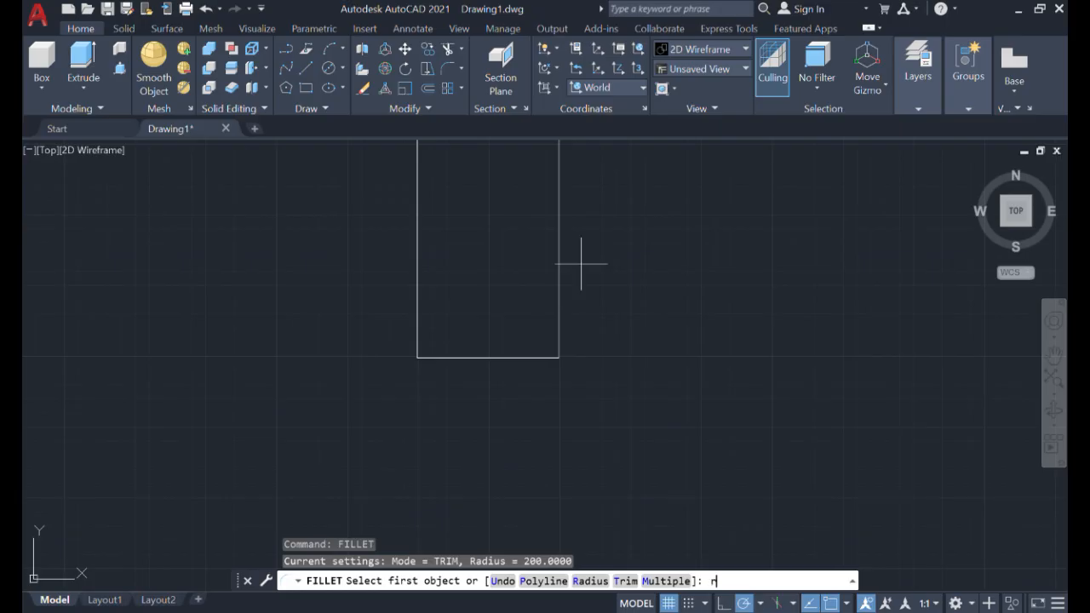
key("Return")
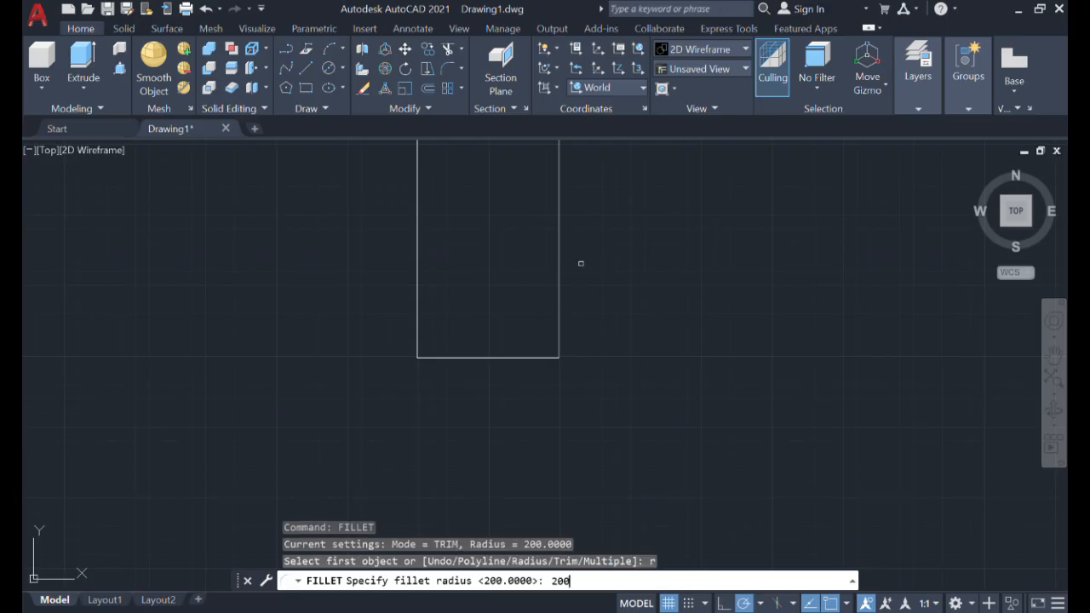
key("Return")
left_click(559, 318)
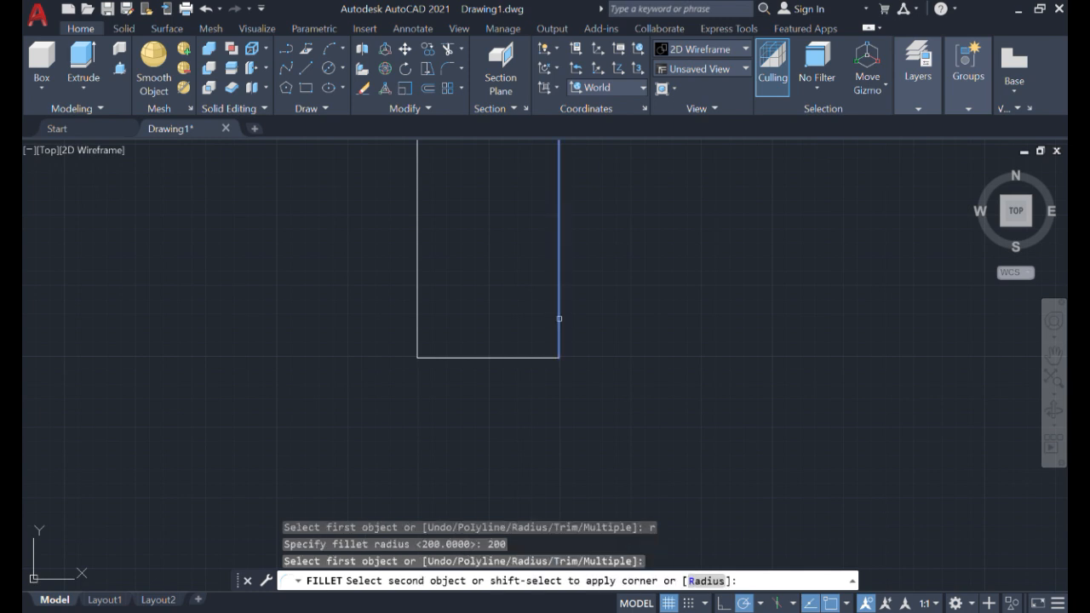
left_click(516, 356)
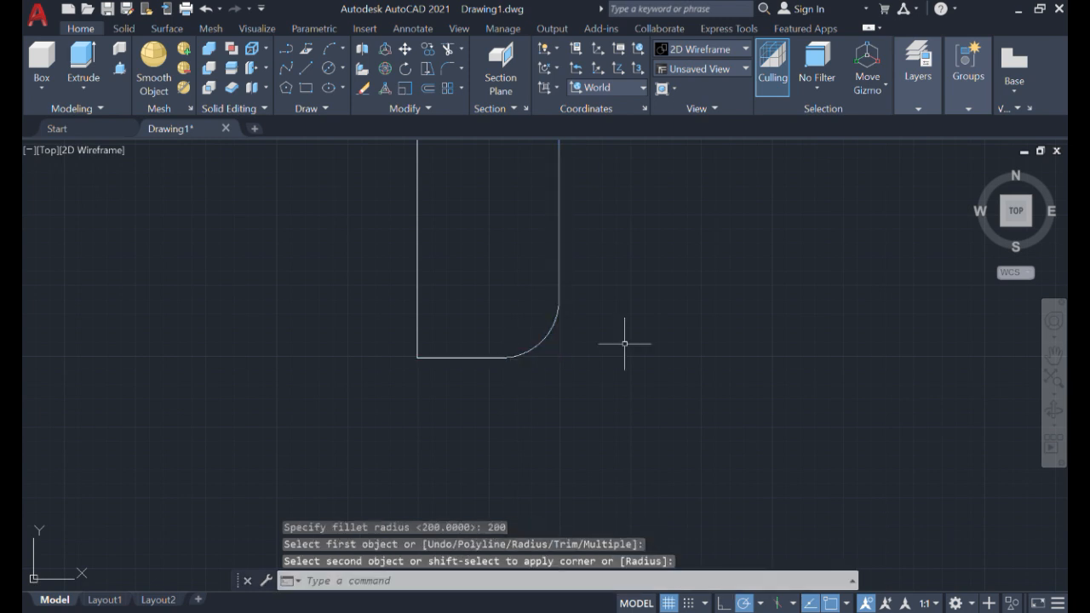
Orbit the drawing out of the top view into a tilted 3D view showing the whole stacked profile.
scroll(669, 296, "up", 2)
scroll(673, 293, "down", 5)
middle_click_drag(662, 287, 601, 443)
scroll(591, 374, "up", 1)
scroll(591, 371, "up", 2)
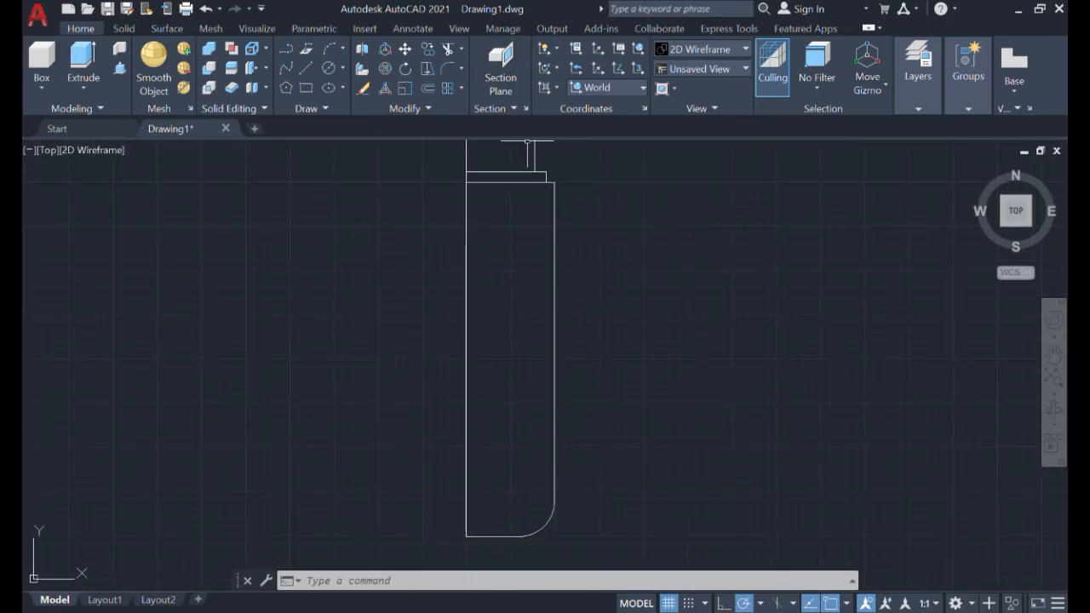
scroll(638, 191, "down", 2)
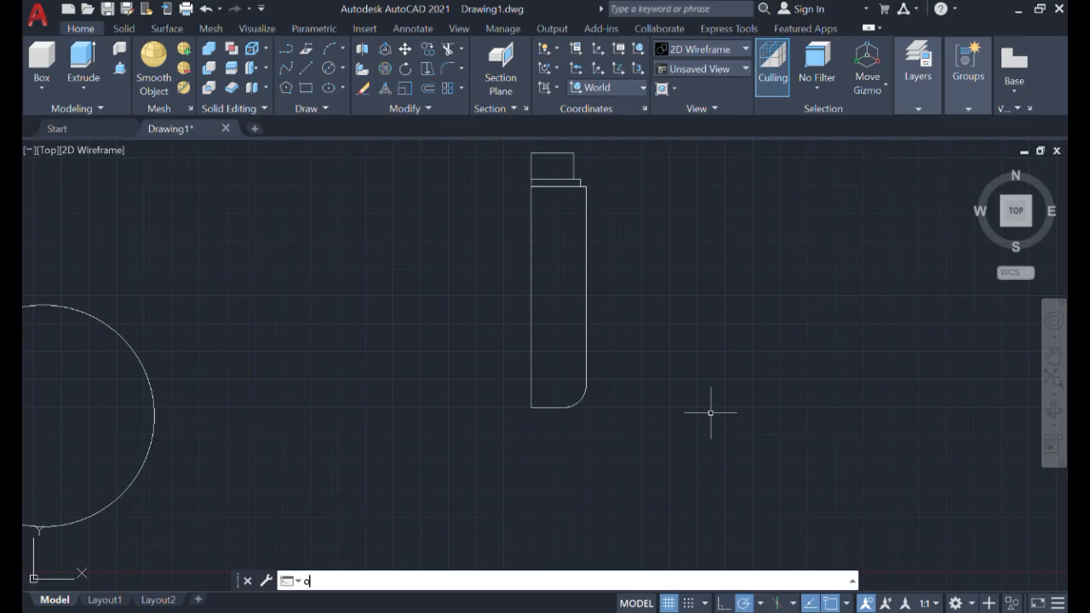
type("rb")
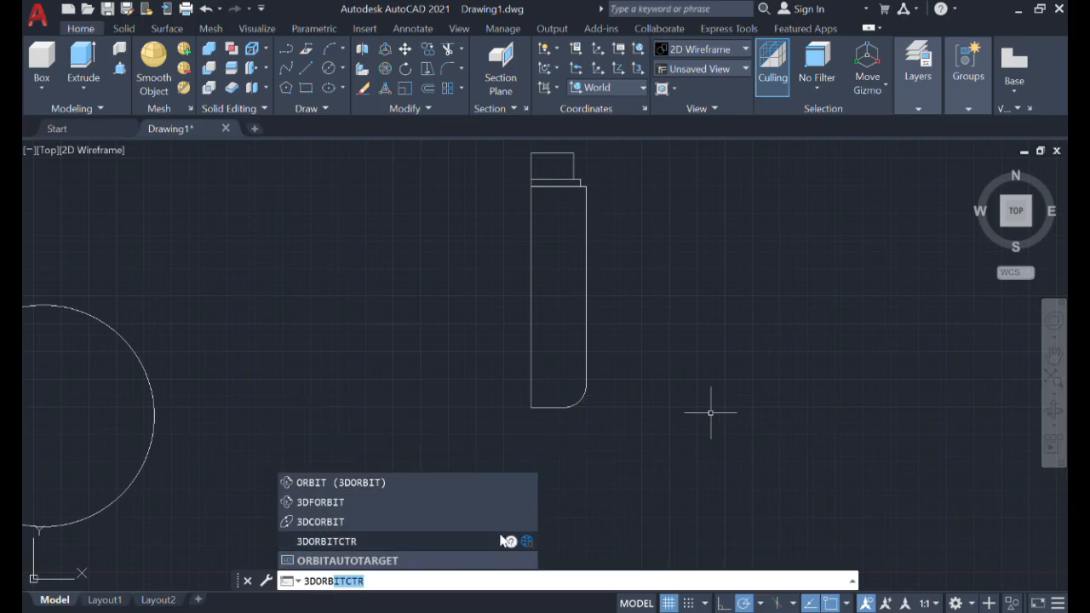
left_click(451, 483)
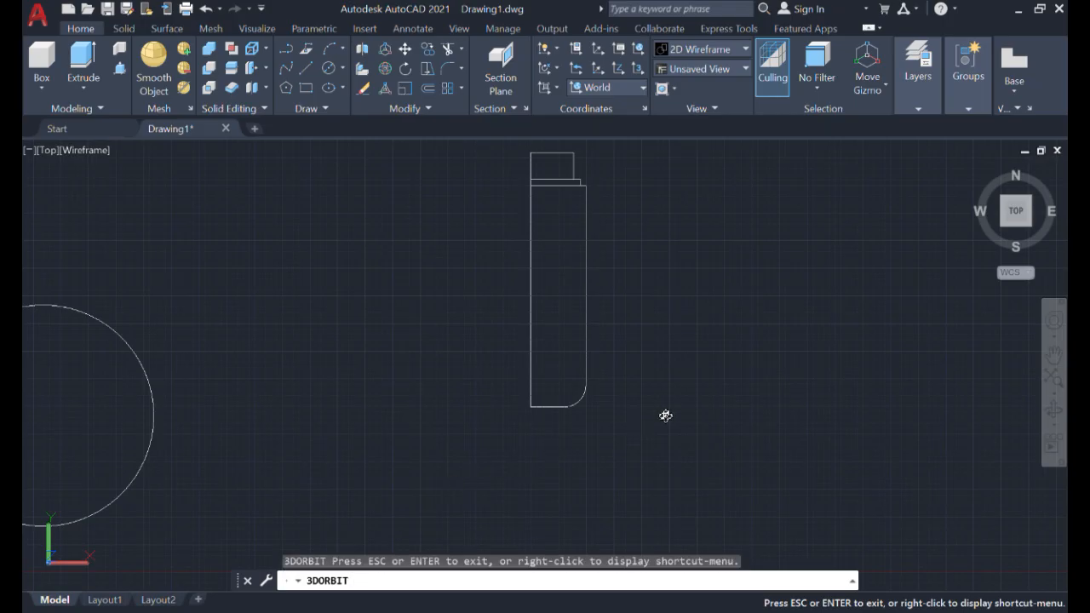
left_click_drag(666, 416, 668, 416)
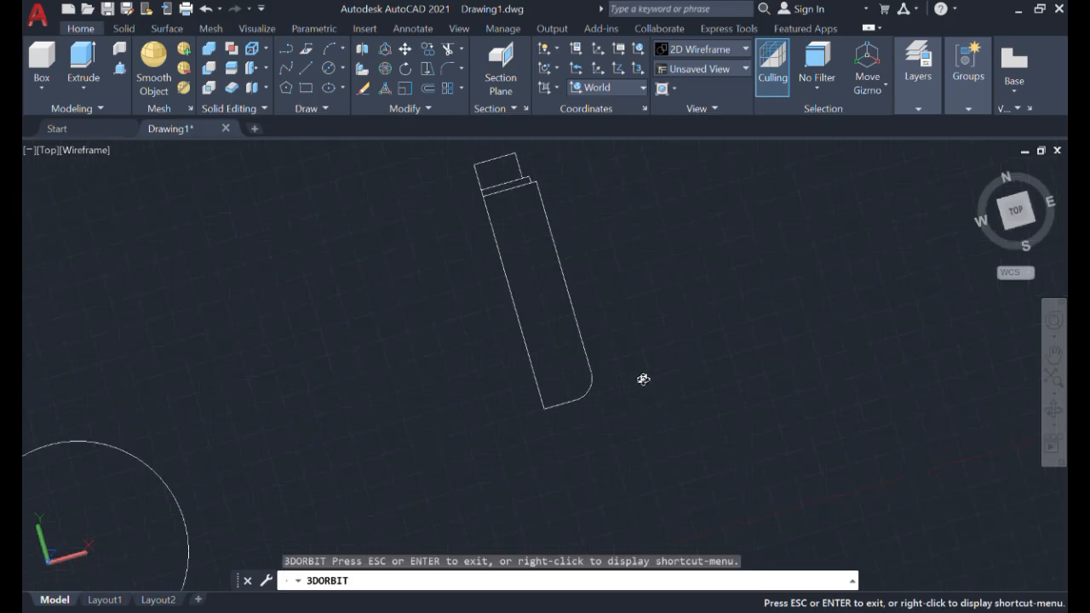
mouse_move(643, 379)
left_mouse_down()
mouse_move(640, 299)
mouse_move(667, 266)
mouse_move(637, 261)
mouse_move(642, 299)
mouse_move(673, 297)
mouse_move(637, 223)
left_mouse_up()
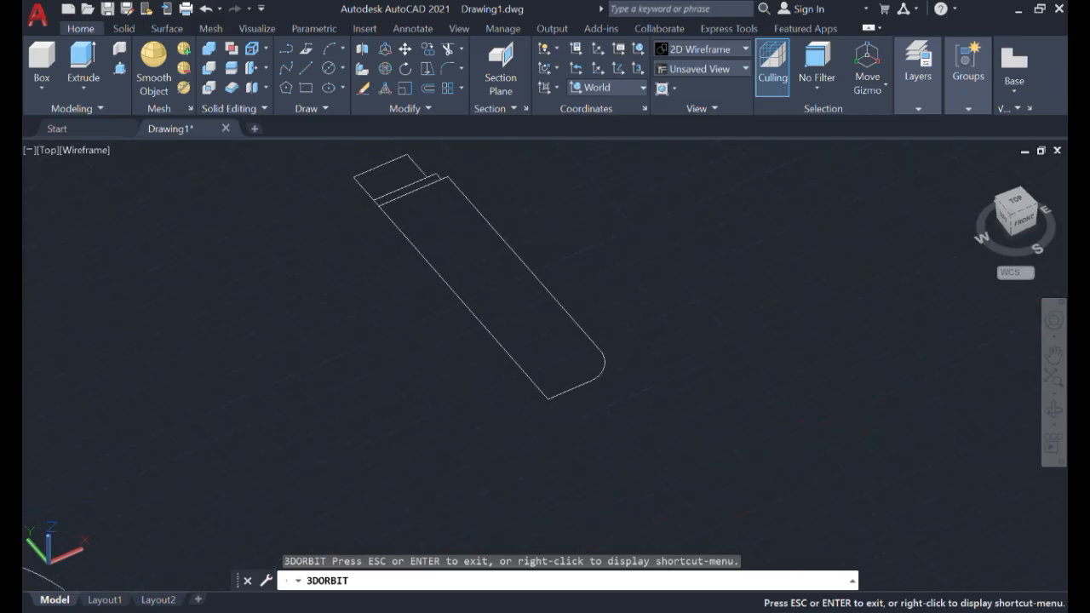
left_click_drag(654, 298, 687, 294)
key("Escape")
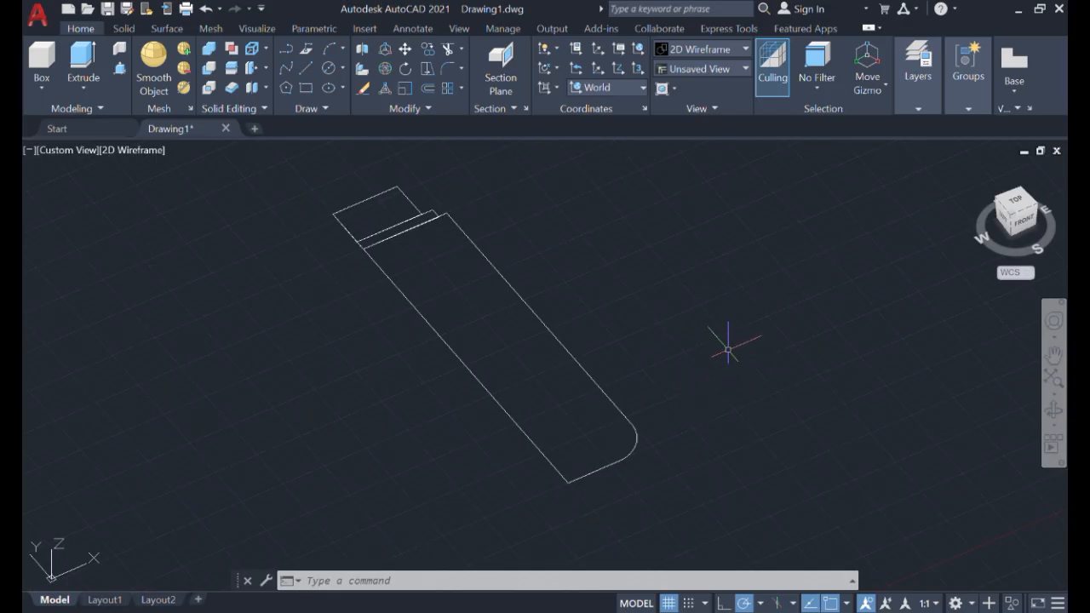
left_click(694, 421)
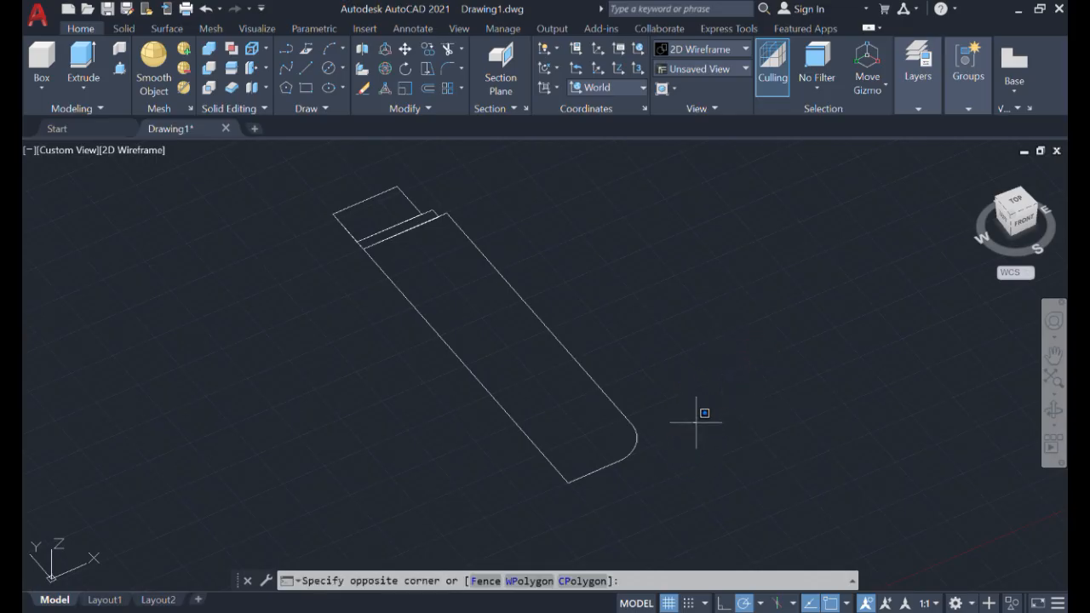
left_click(311, 191)
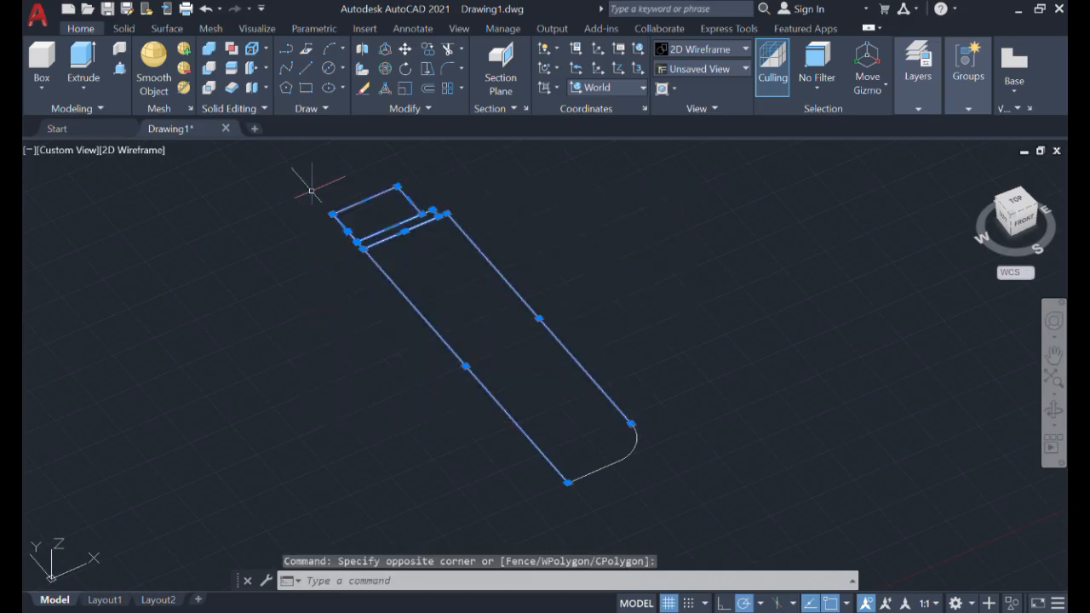
key("Escape")
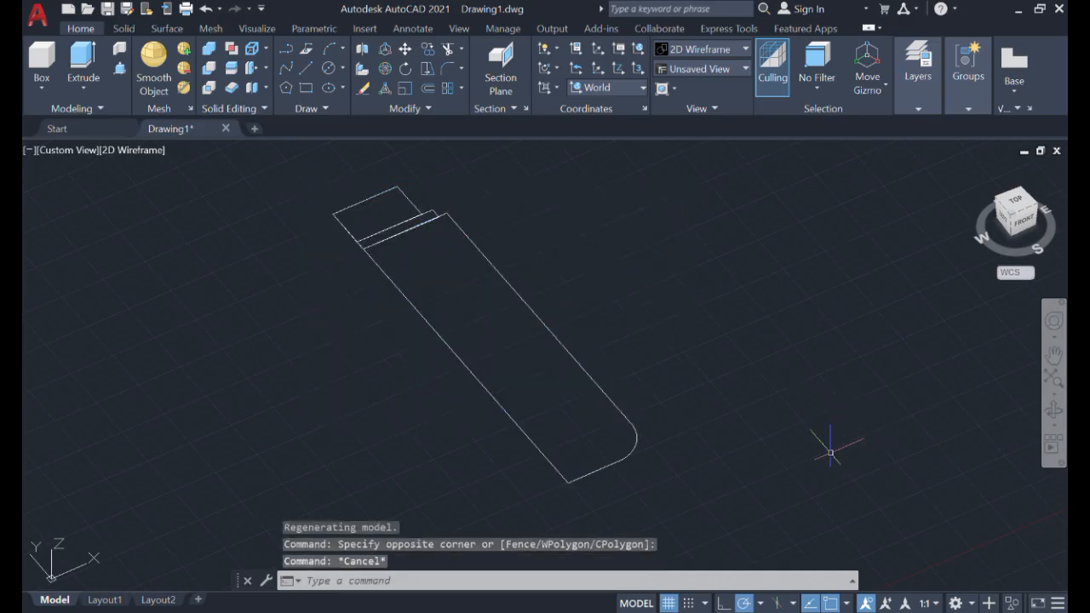
Revolve the whole stacked profile 360 degrees about its long straight edge, from the lower sharp corner to the far upper corner.
left_click(712, 465)
left_click(223, 186)
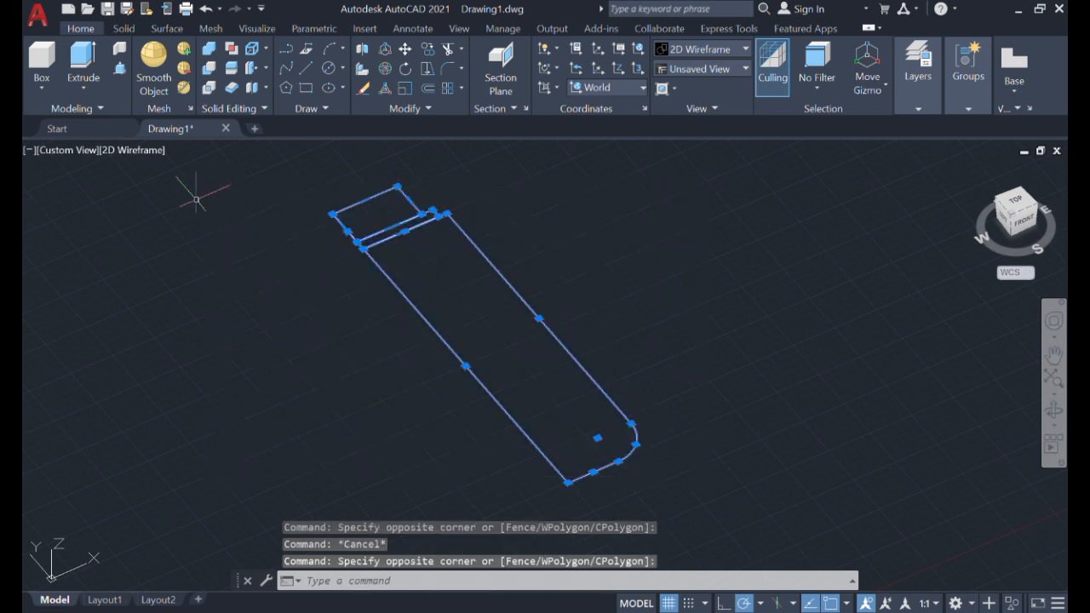
type("r")
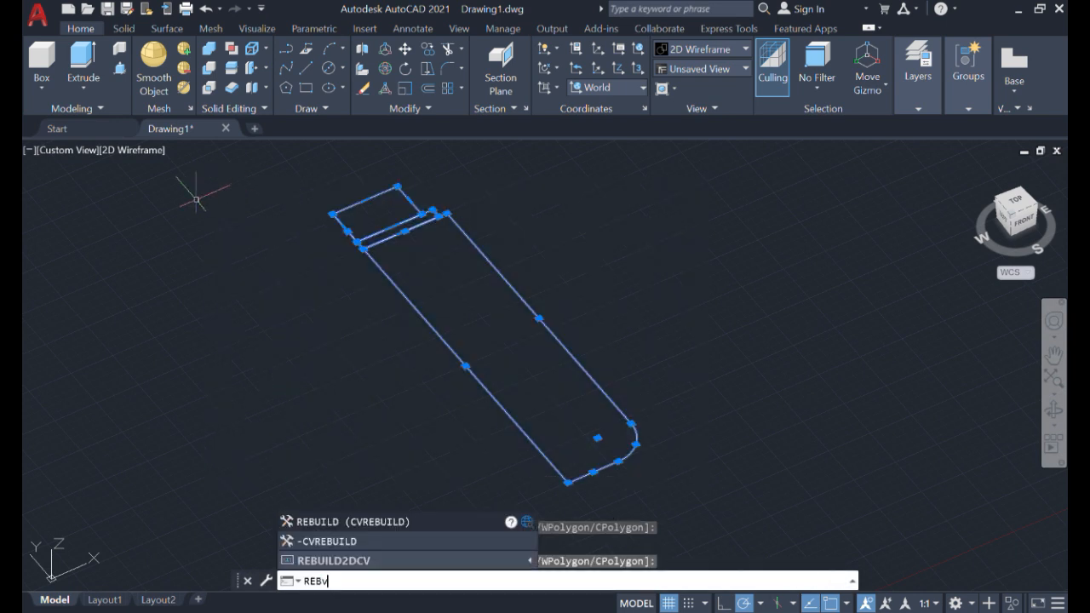
type("EBv")
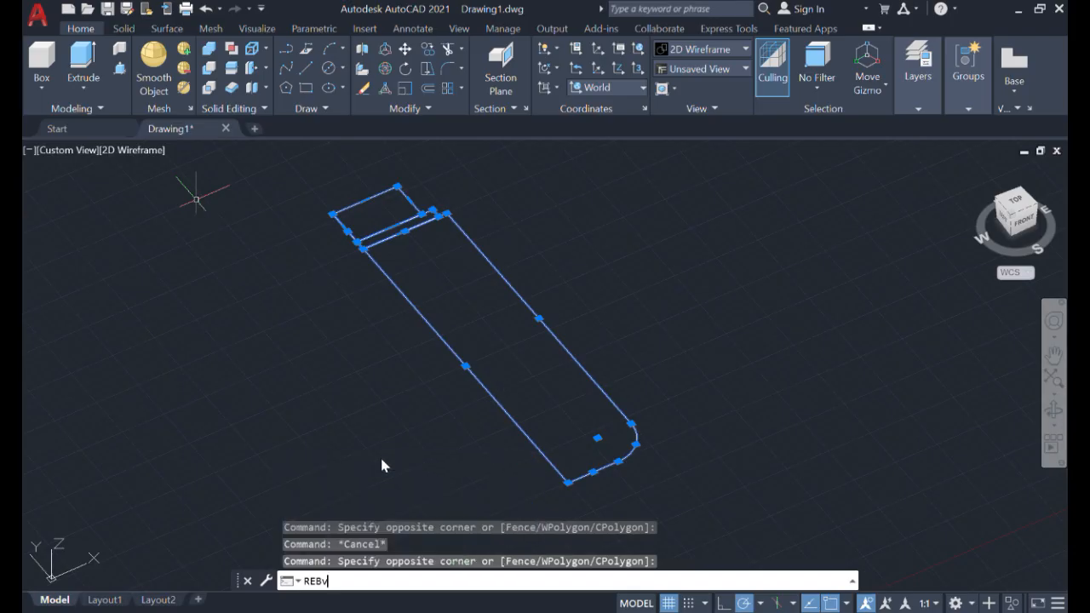
key("Return")
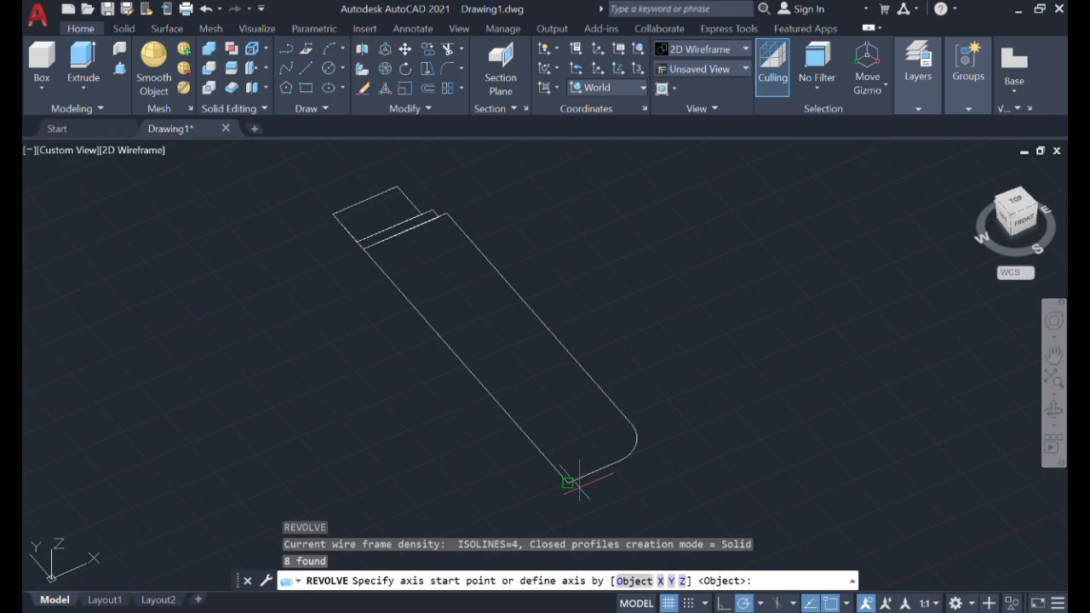
scroll(577, 482, "up", 3)
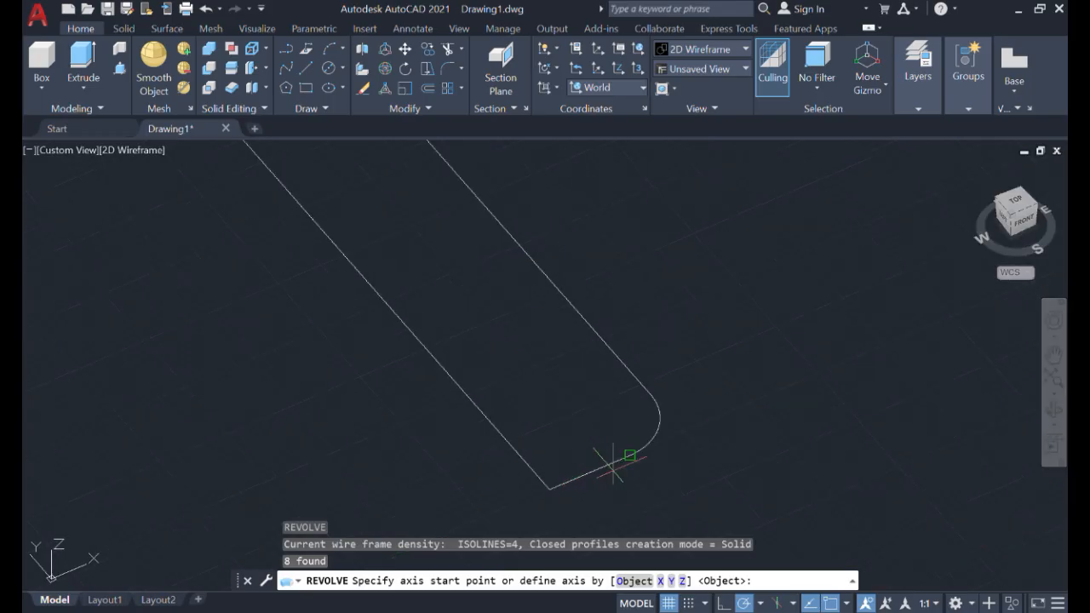
left_click(550, 488)
scroll(549, 489, "down", 2)
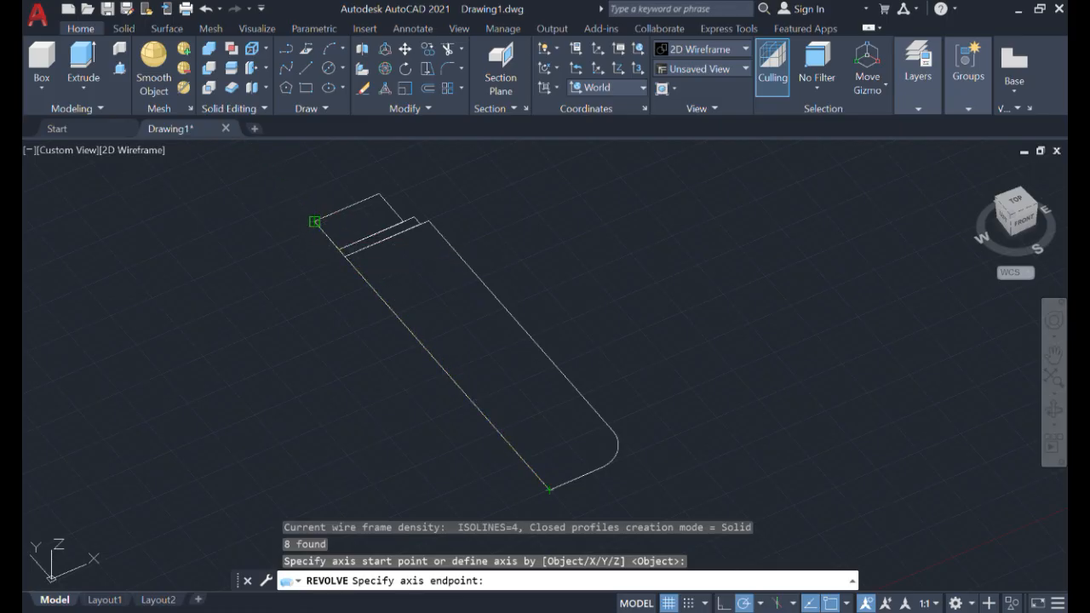
left_click(315, 223)
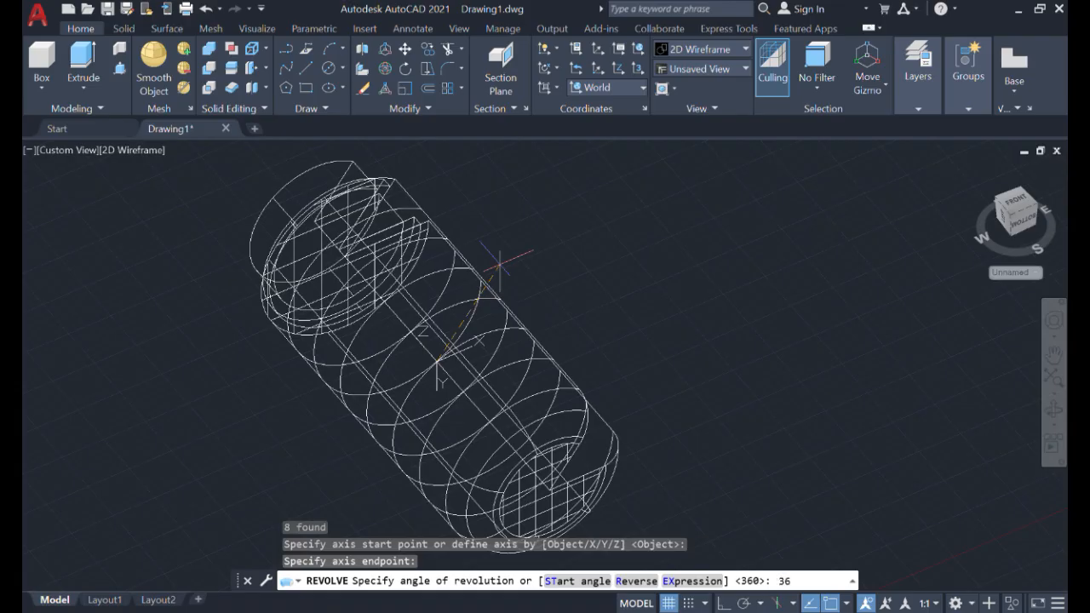
key("Return")
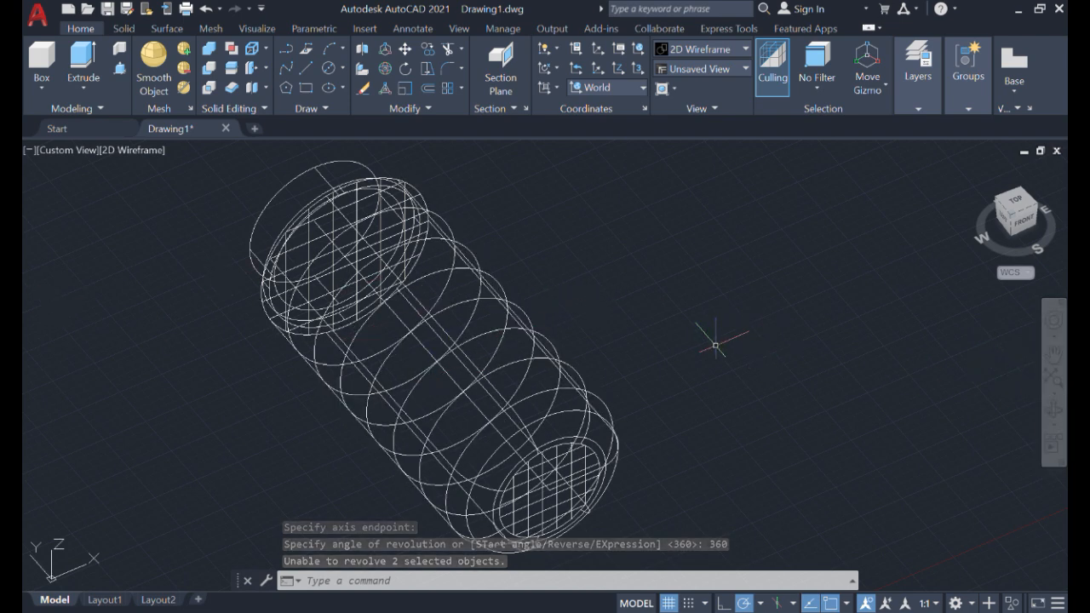
Orbit the revolved model until it stands upright, seen from the front and slightly above, and turn off the grid display.
type("c")
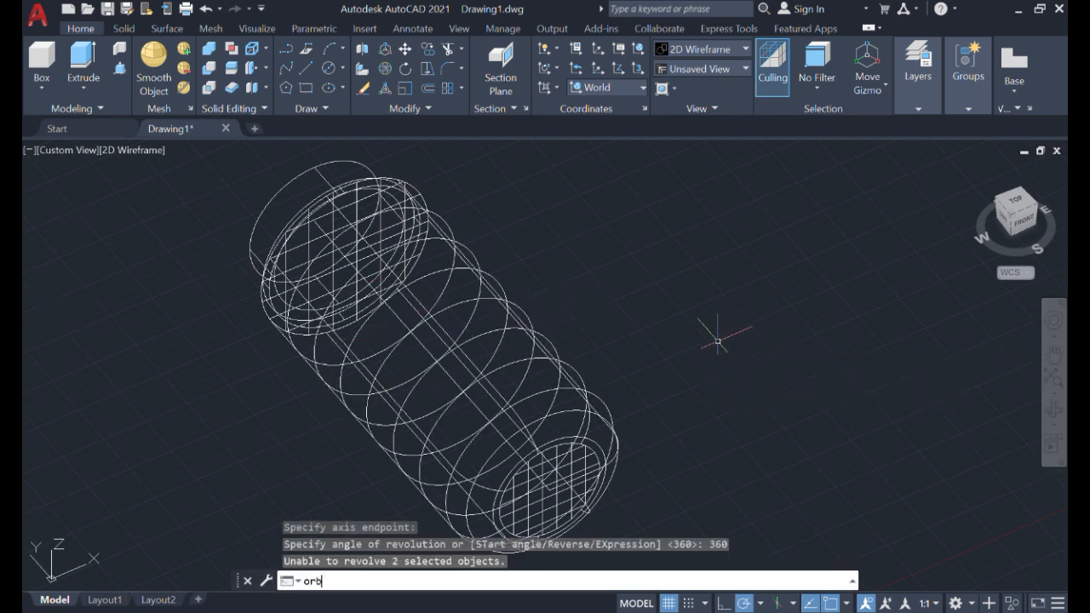
type("rb")
left_click(306, 486)
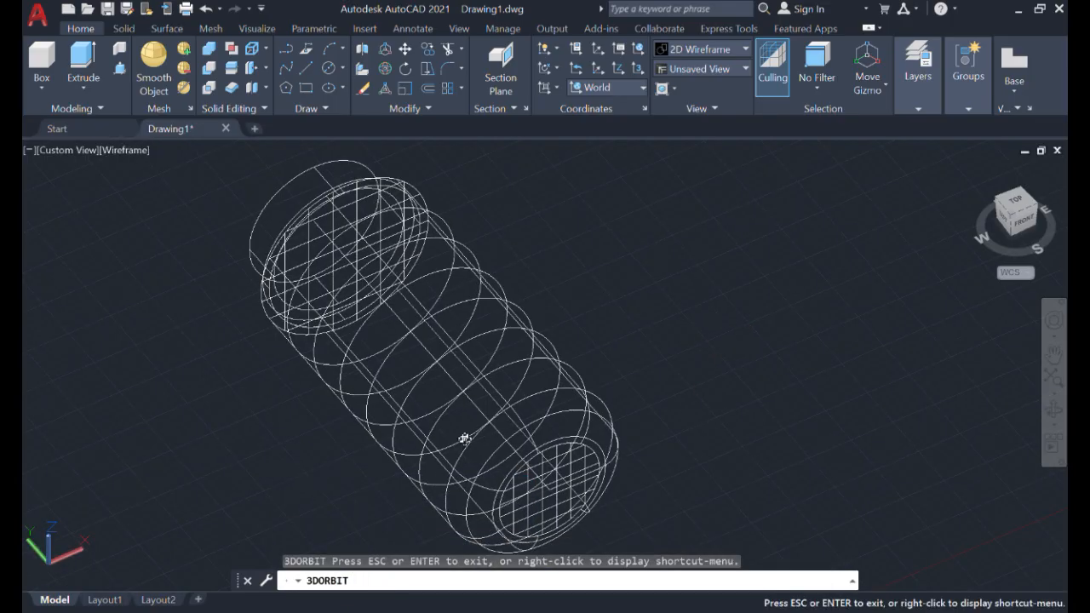
left_click_drag(745, 387, 755, 479)
left_click_drag(716, 318, 372, 385)
key("Escape")
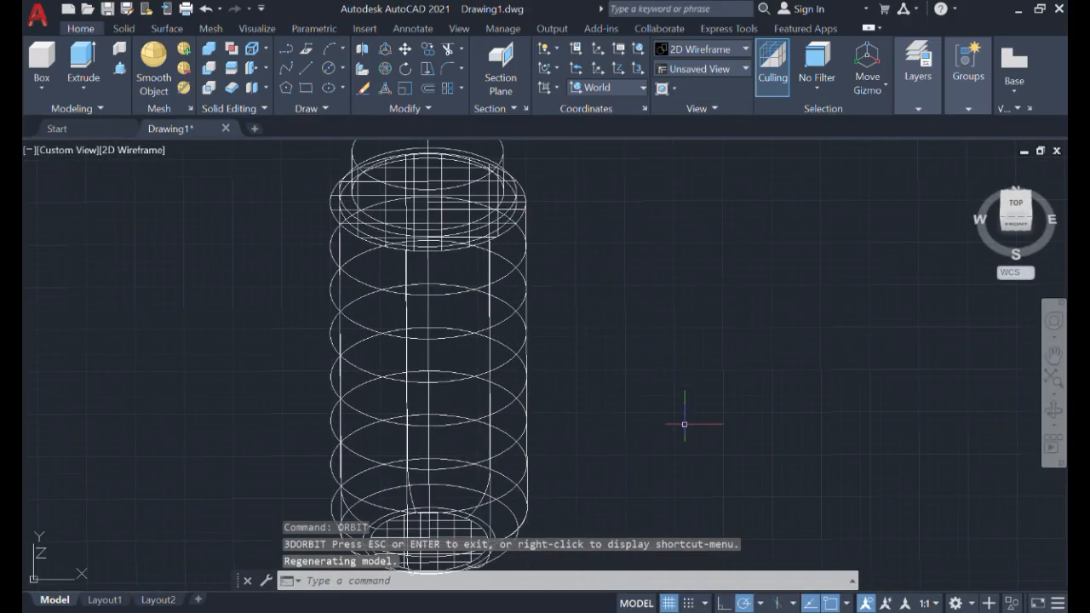
left_click(669, 603)
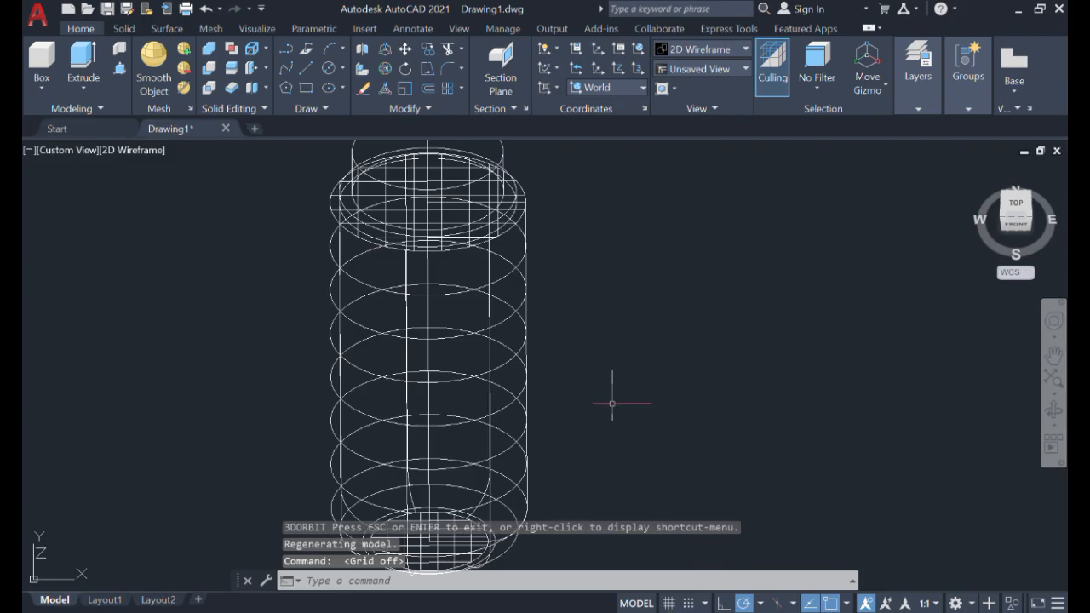
Change the visual style of the revolved wireframe model to Realistic.
scroll(610, 404, "down", 4)
scroll(609, 404, "up", 2)
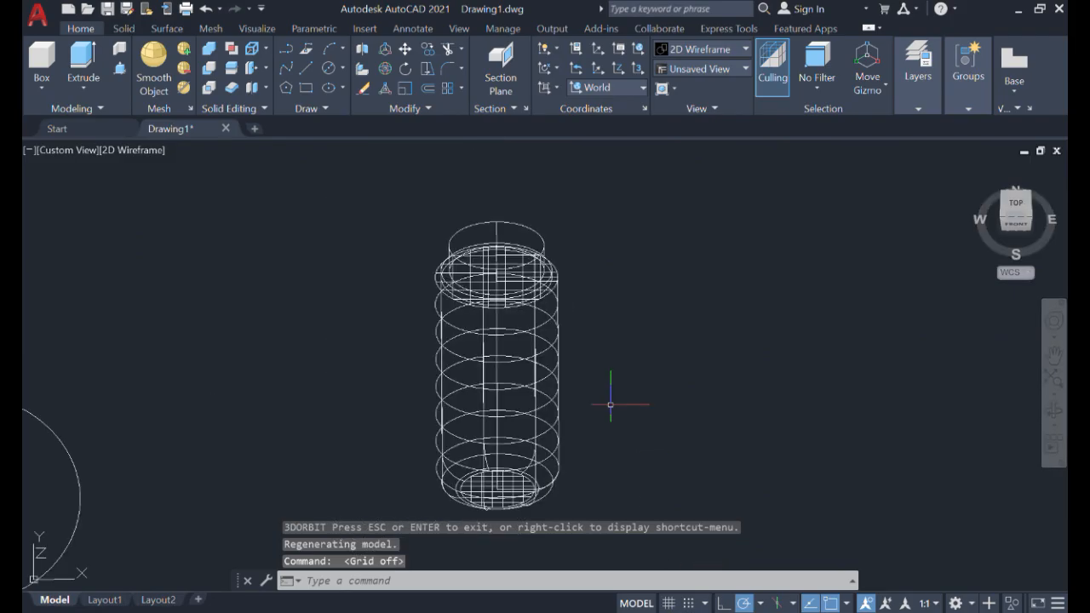
scroll(610, 405, "up", 2)
scroll(609, 405, "down", 4)
scroll(610, 405, "up", 2)
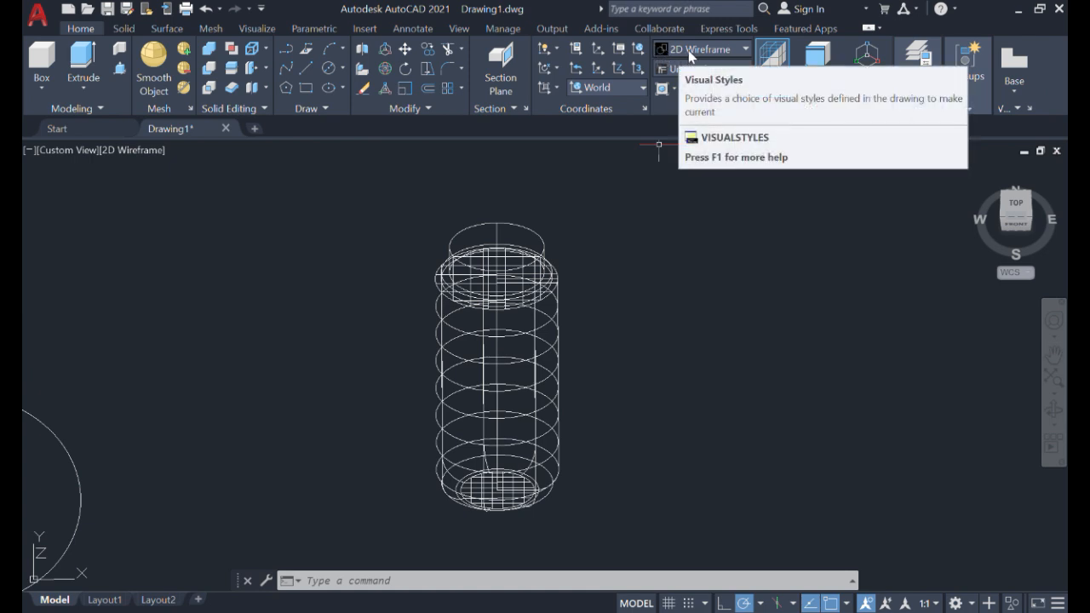
left_click(723, 53)
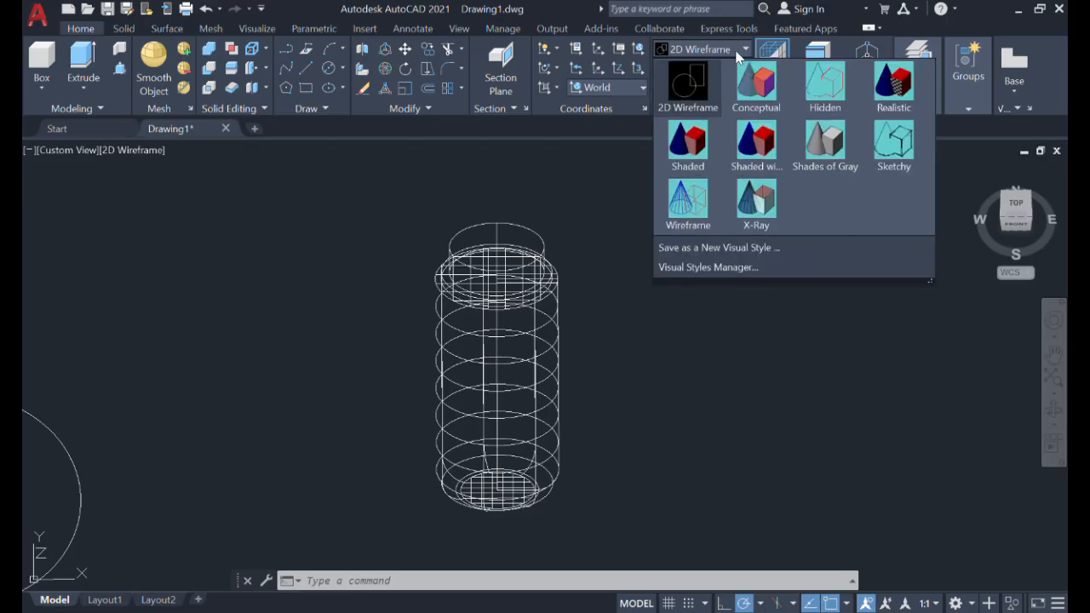
left_click(903, 98)
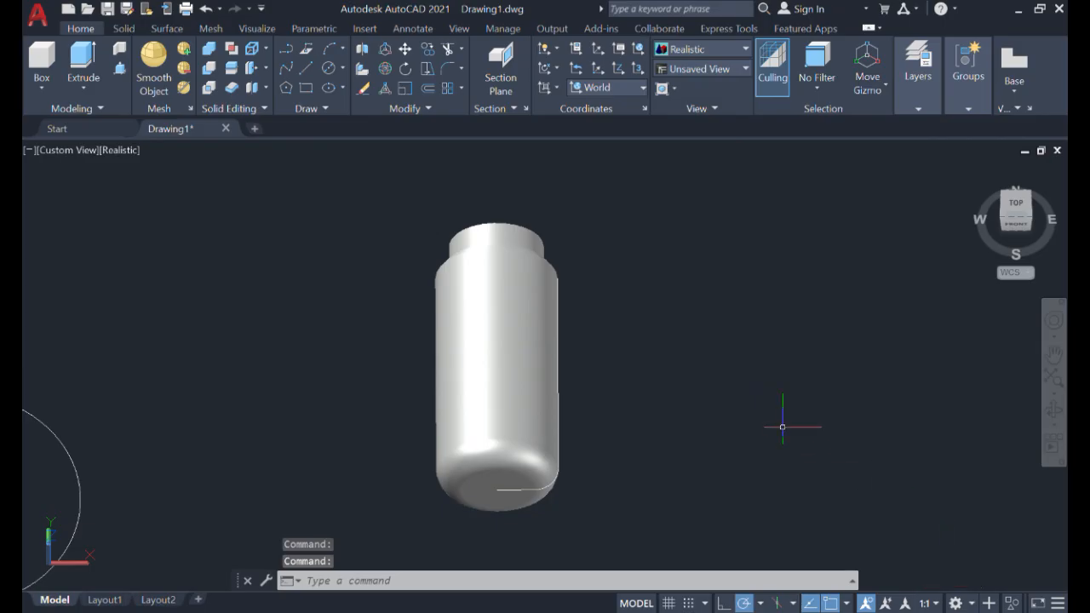
Orbit the shaded body around to examine its neck end and stepped shoulder from the opposite side.
left_click(1054, 410)
left_click_drag(761, 335, 398, 125)
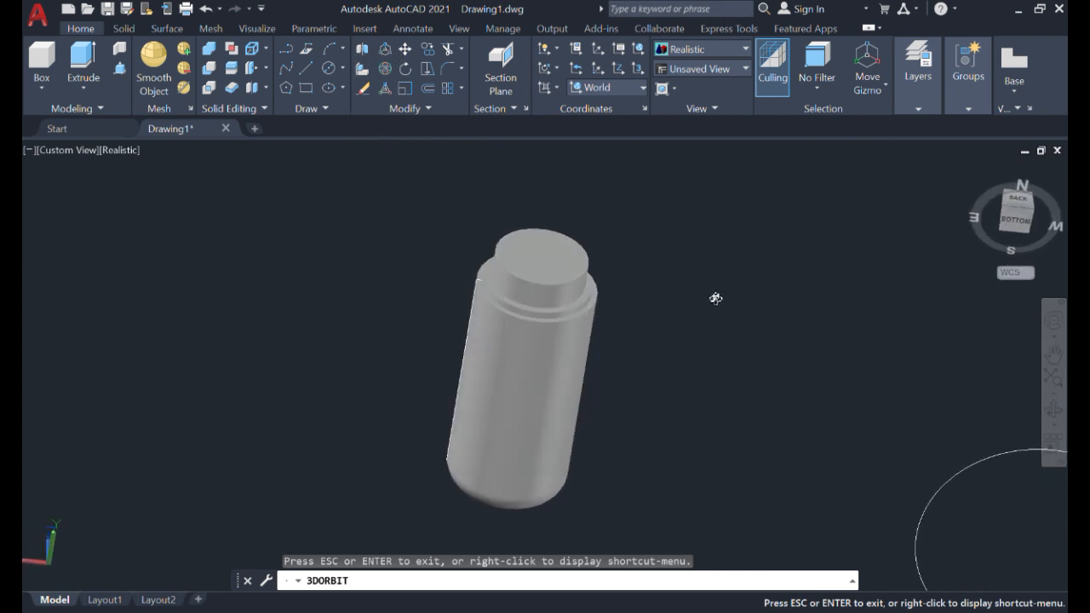
middle_click_drag(669, 190, 258, 239)
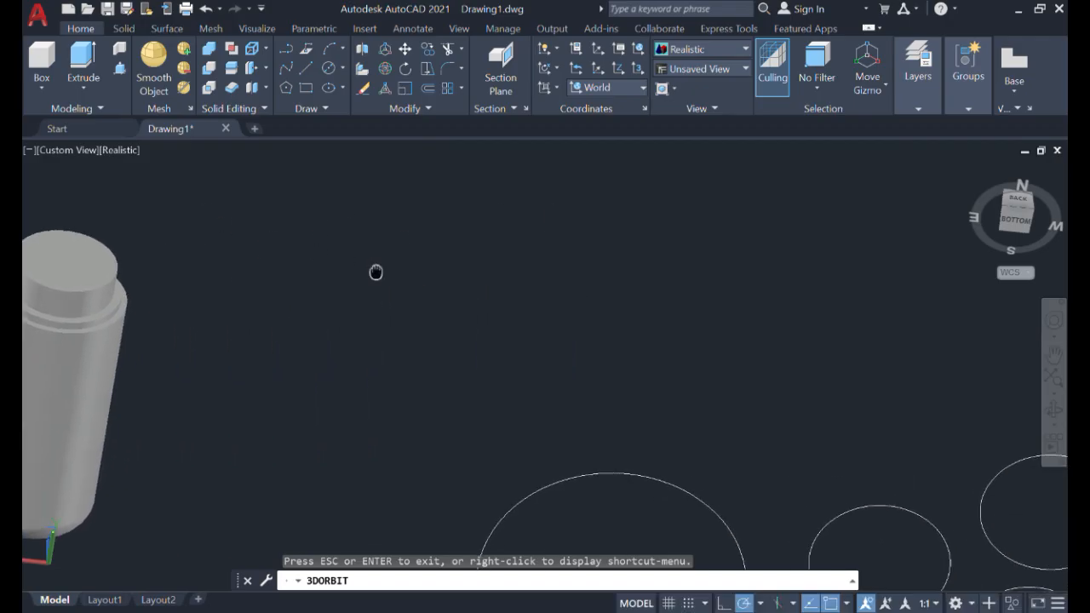
middle_click_drag(376, 271, 880, 301)
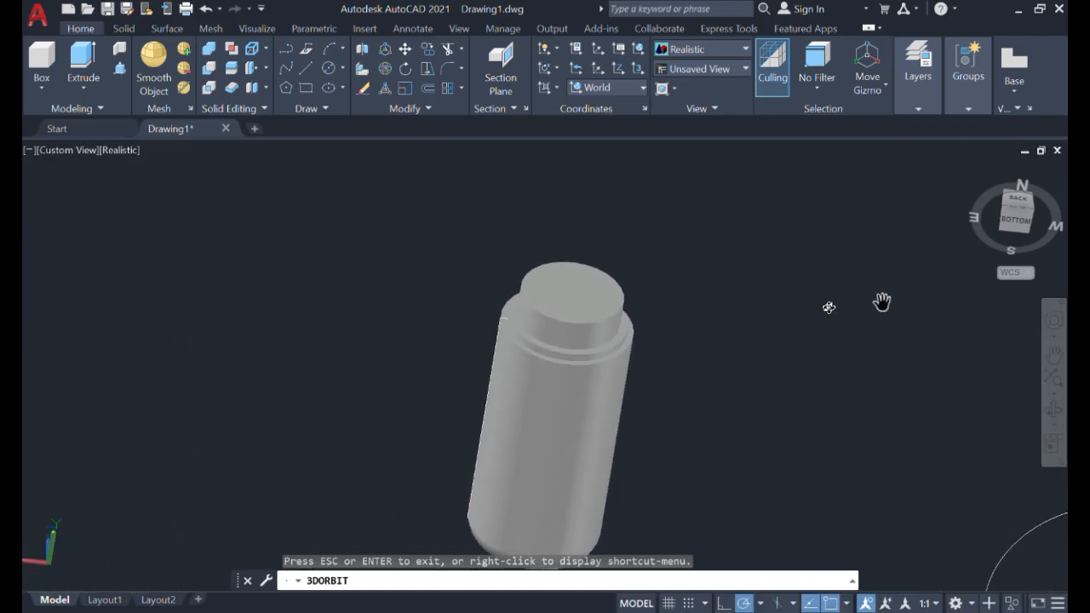
scroll(808, 282, "down", 1)
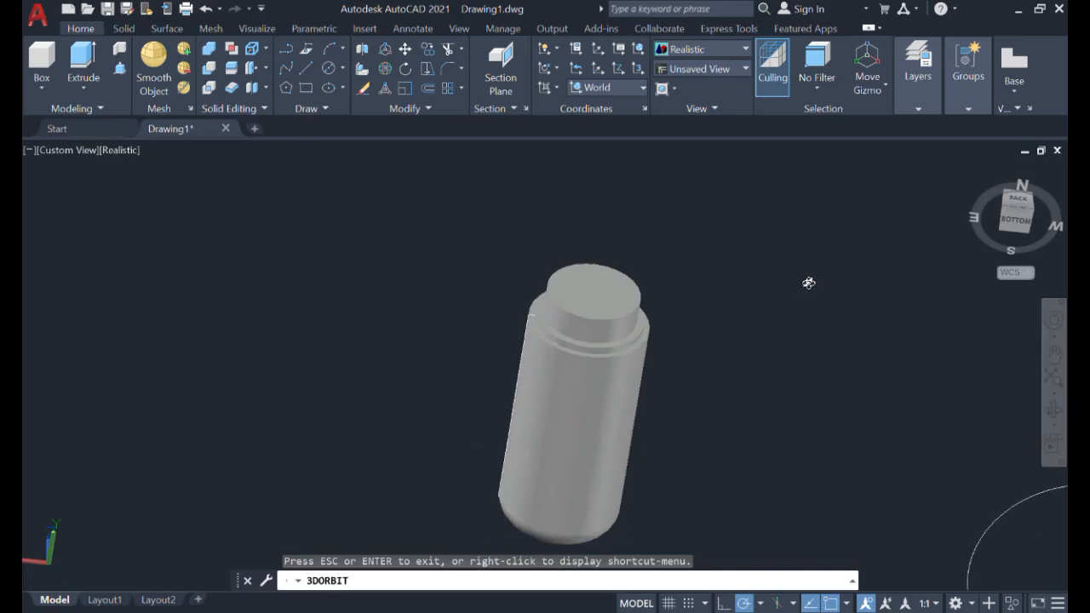
scroll(809, 282, "up", 2)
middle_click_drag(808, 282, 791, 263)
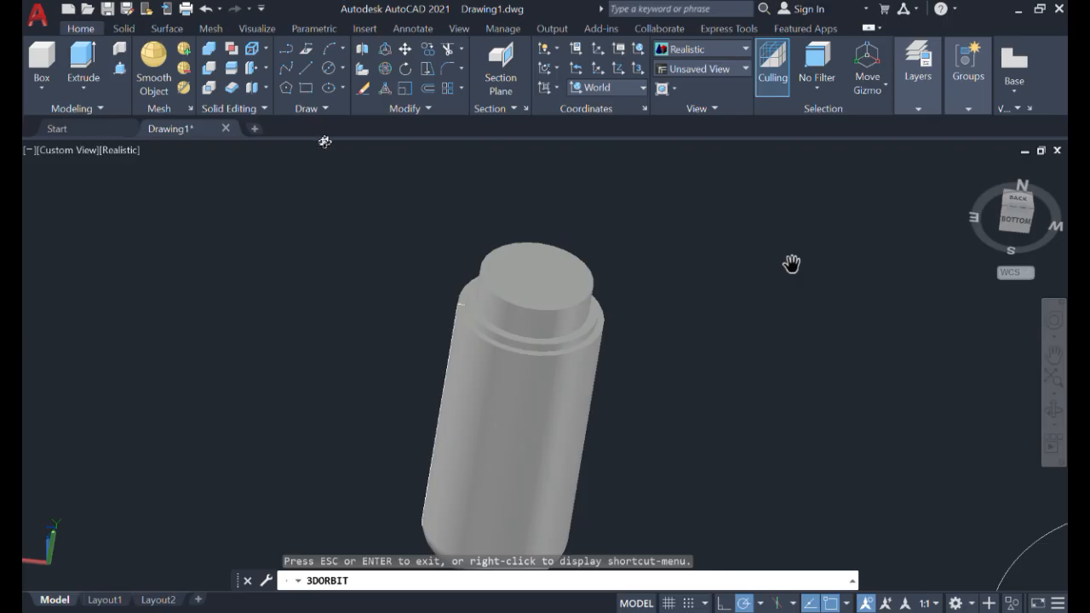
Create a new blank drawing and consult the CSTR reactor photo in the browser before returning to the maximized AutoCAD window.
left_click(257, 130)
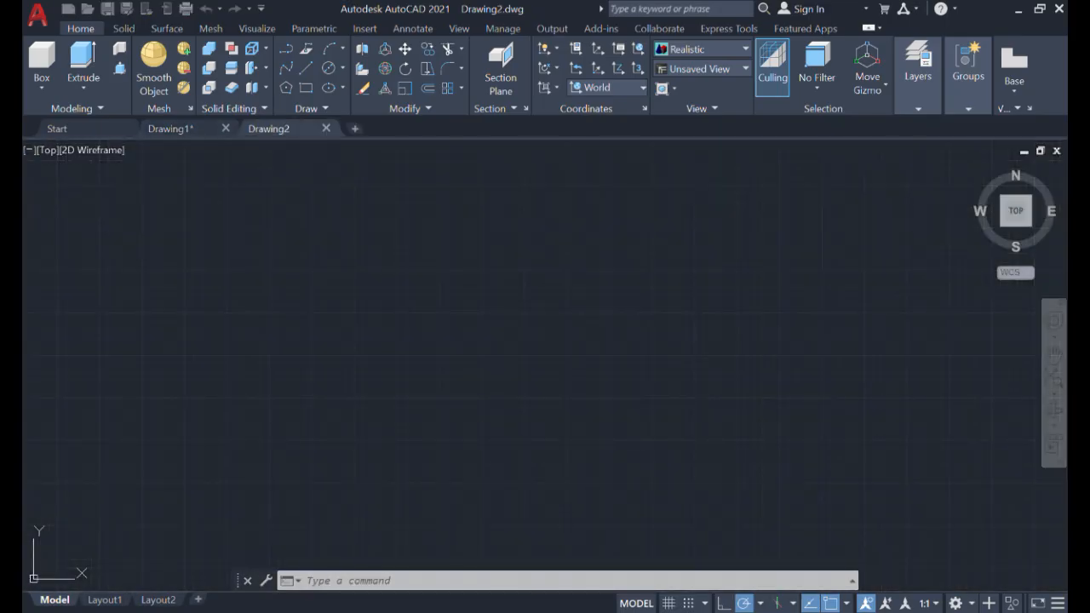
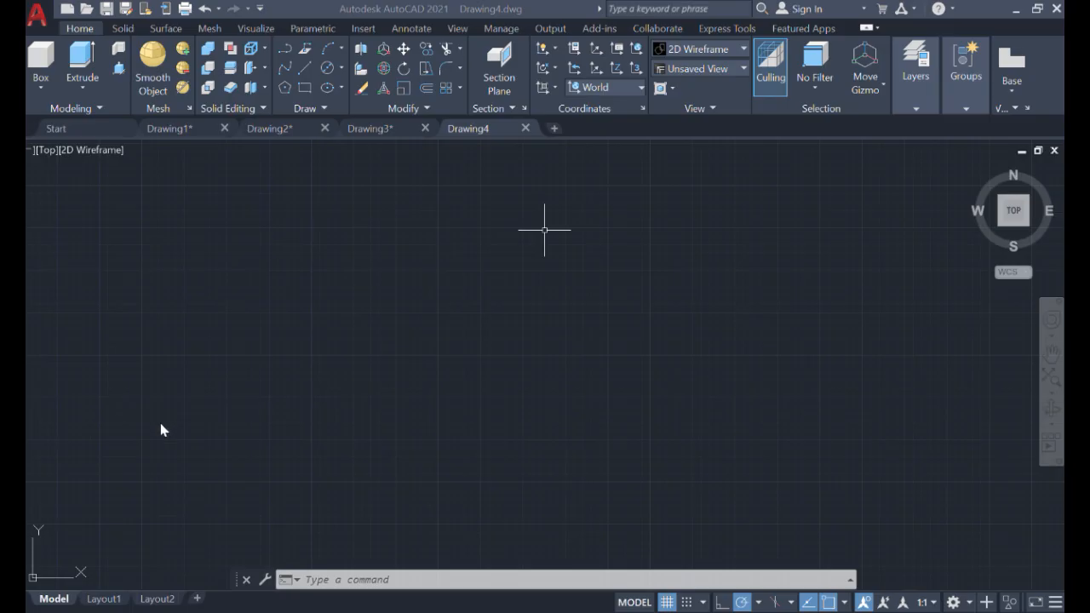
mouse_move(626, 612)
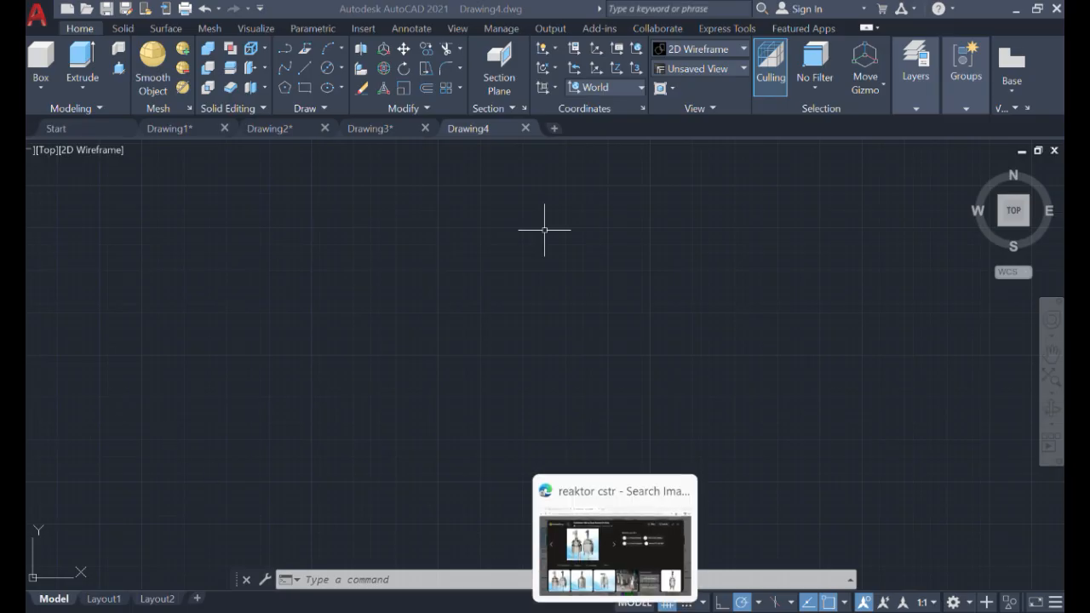
left_click(613, 579)
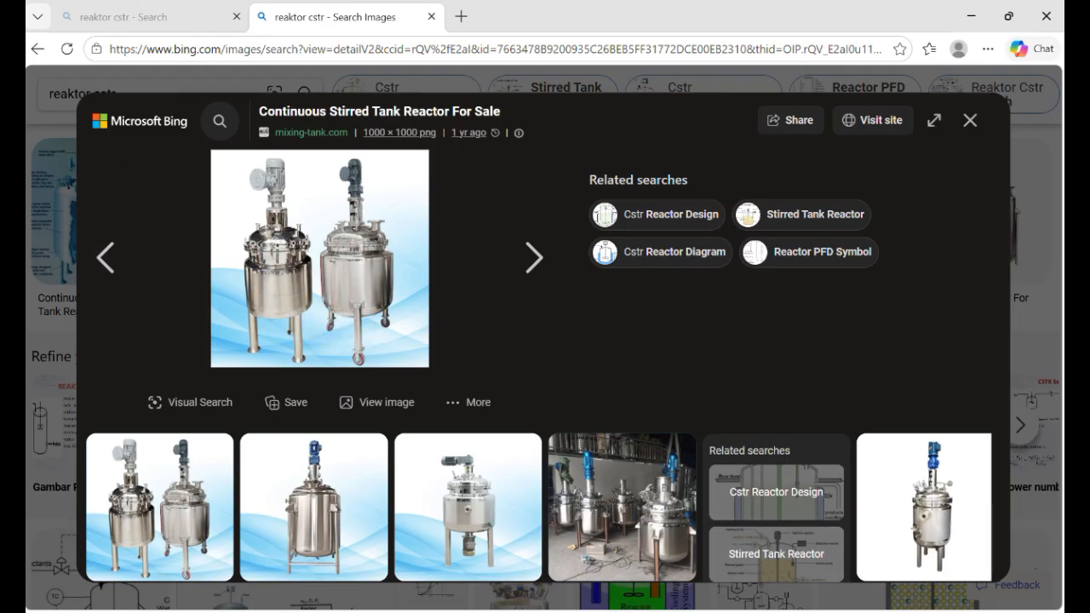
mouse_move(650, 611)
left_click(906, 518)
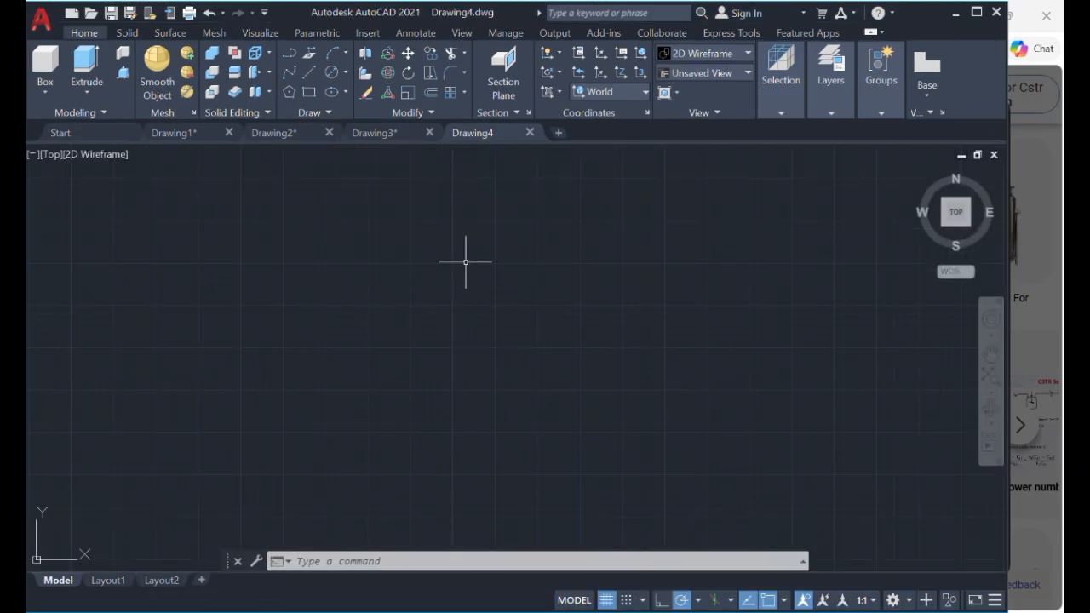
left_click(977, 12)
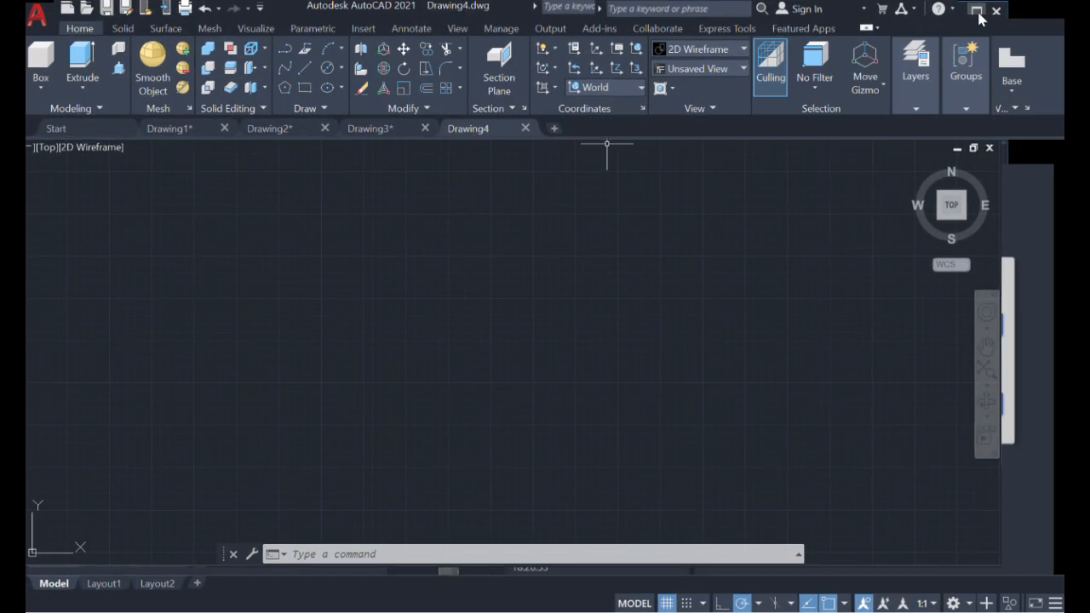
Draw three connected lines from an upper point: 3000 straight down, 1000 to the left and 500 up.
left_click(301, 70)
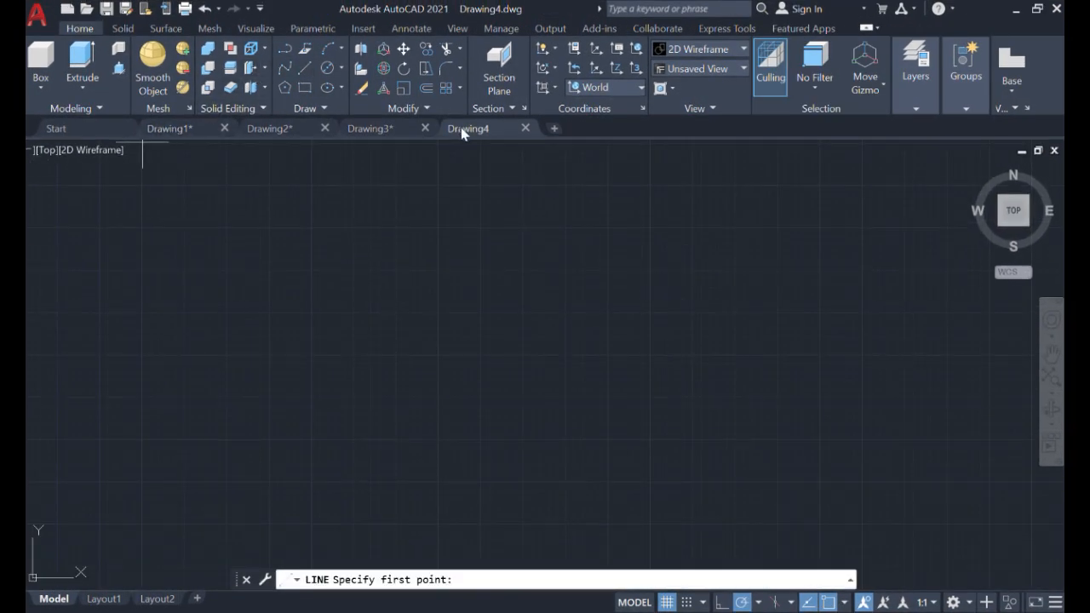
left_click(523, 187)
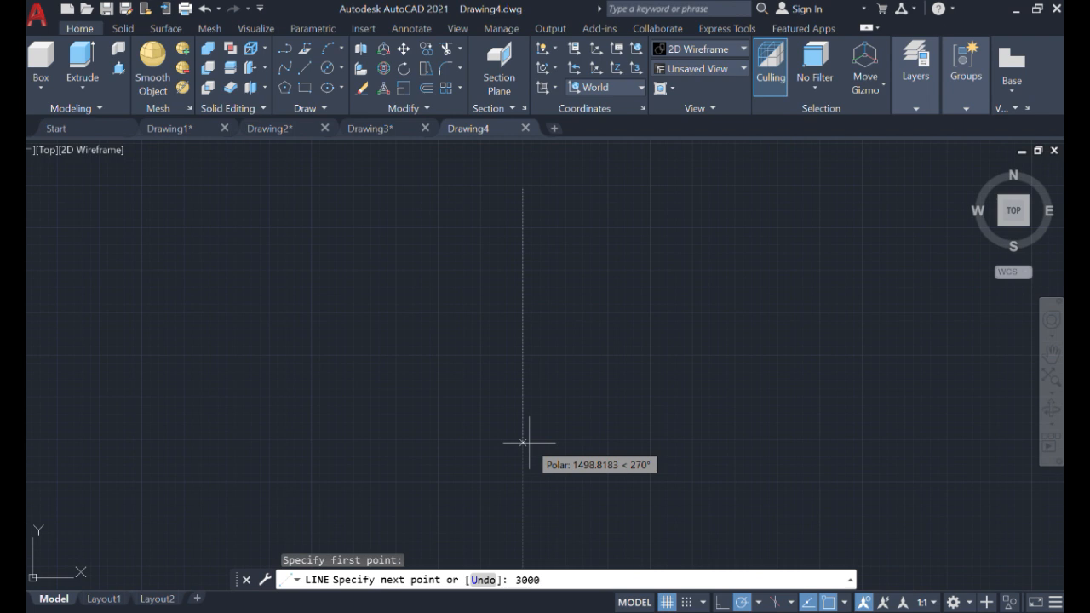
key("Return")
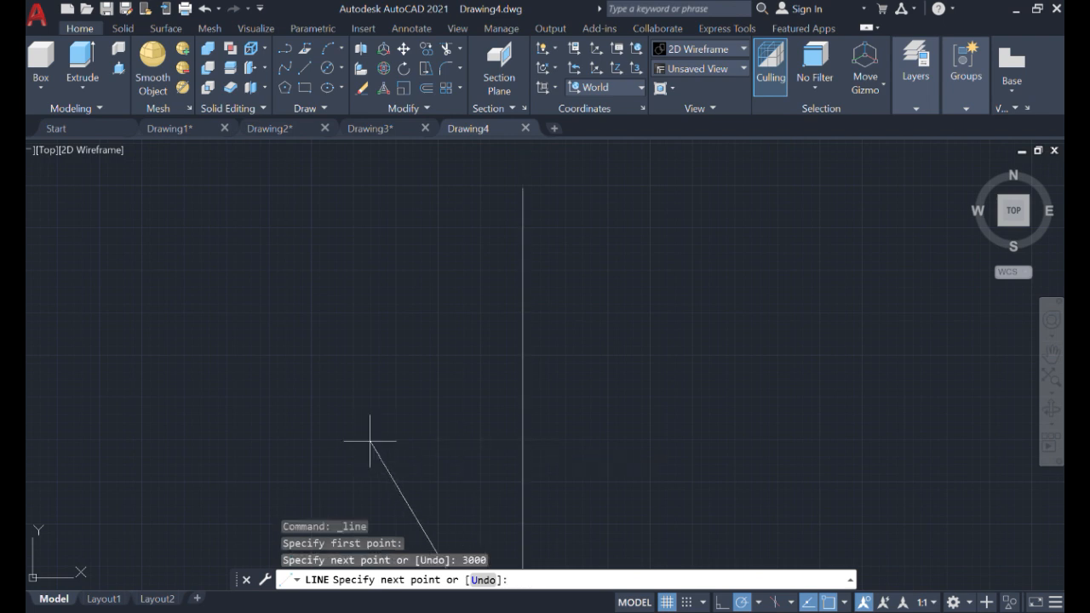
scroll(481, 283, "down", 3)
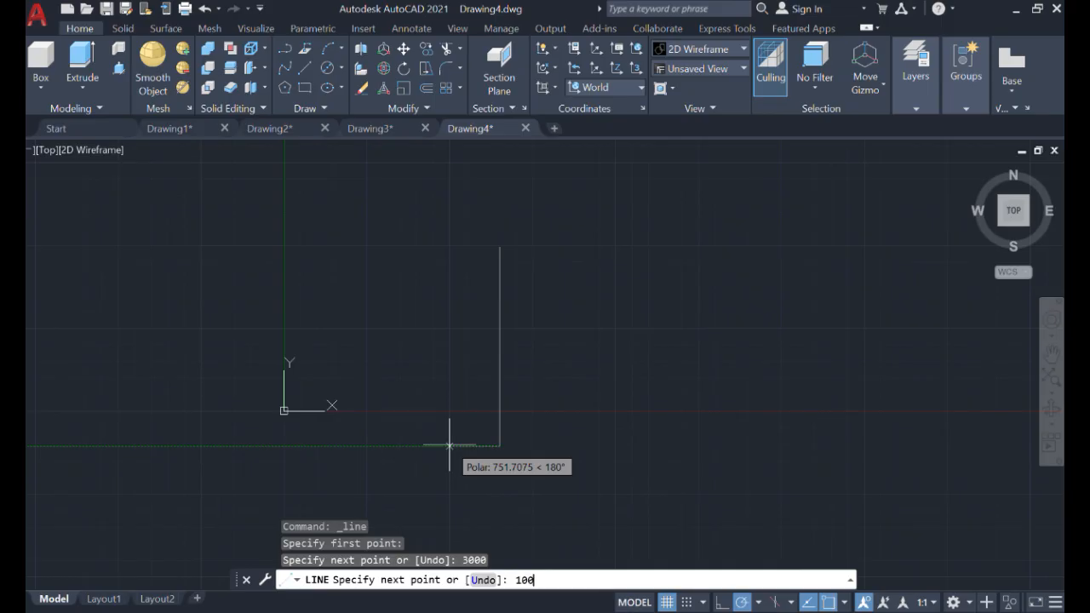
key("Return")
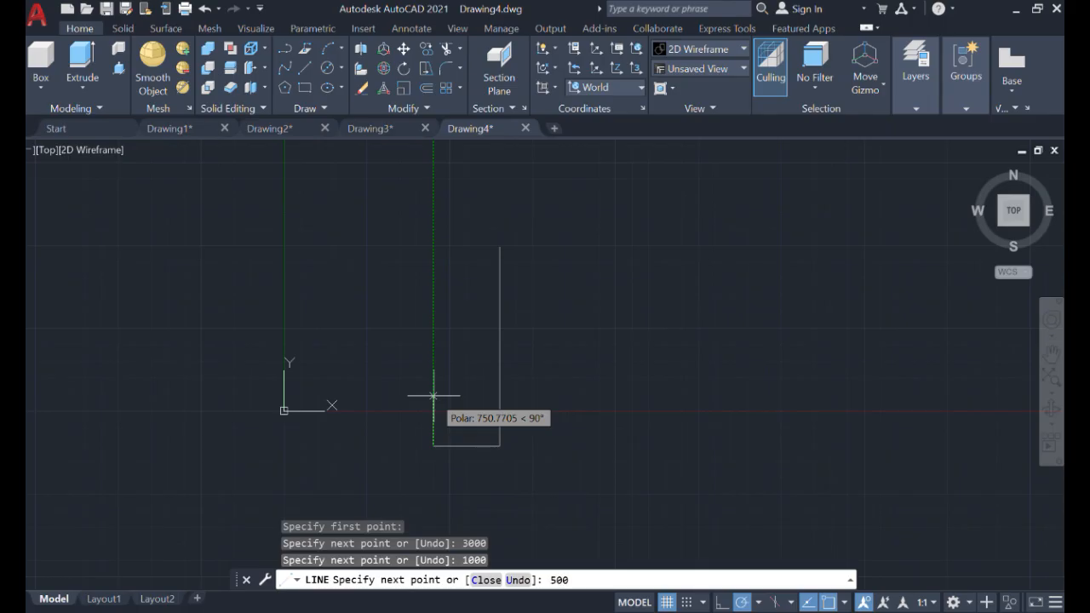
key("Return")
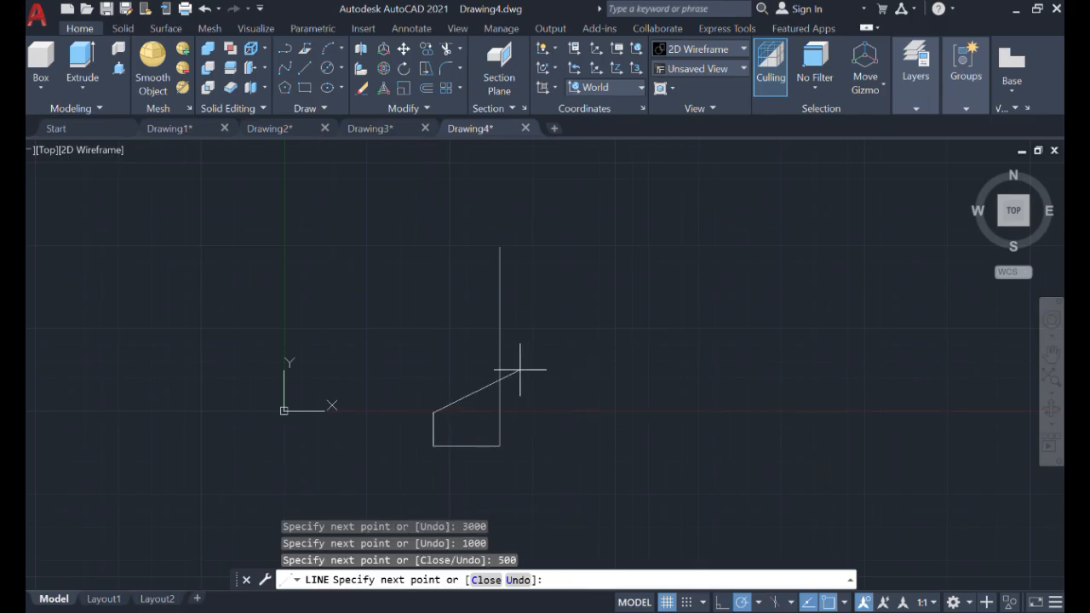
key("Escape")
Move the three connected lines up and to the right, using the long line's upper endpoint as base point.
left_click(579, 458)
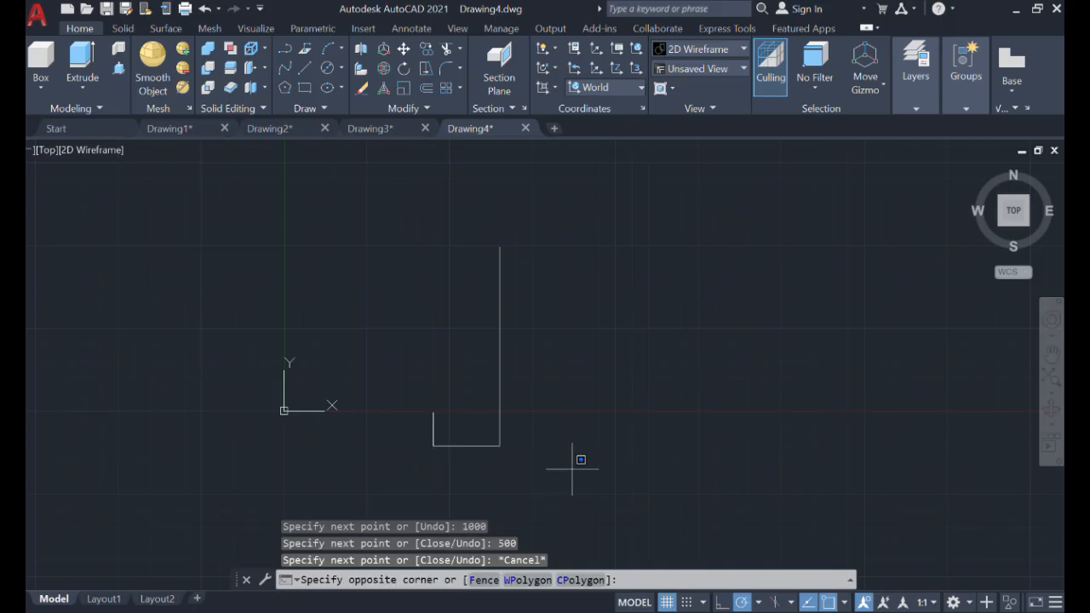
left_click(433, 263)
type("m")
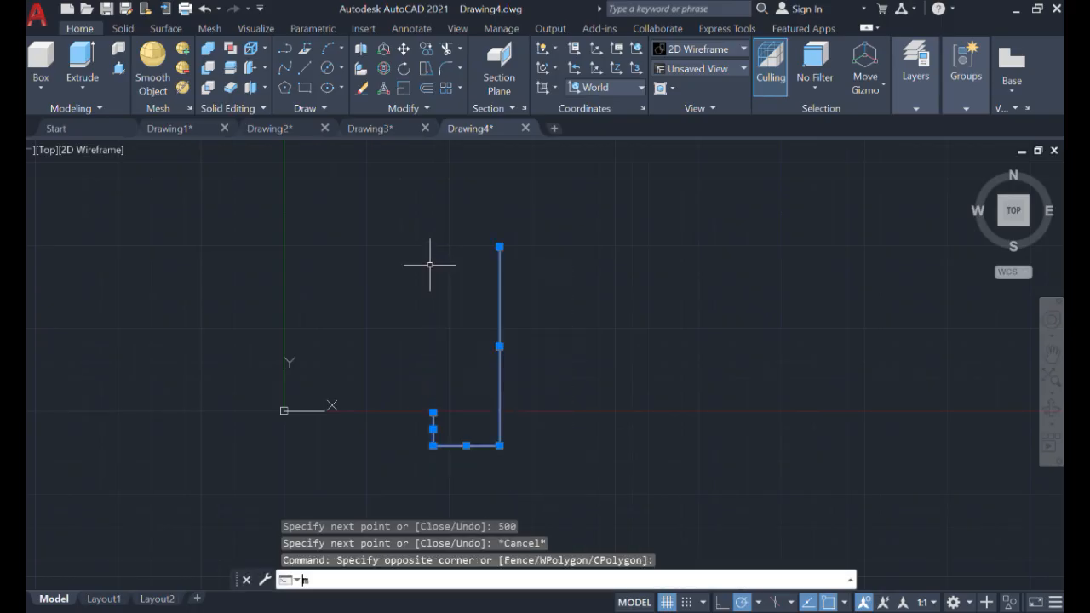
type("ove")
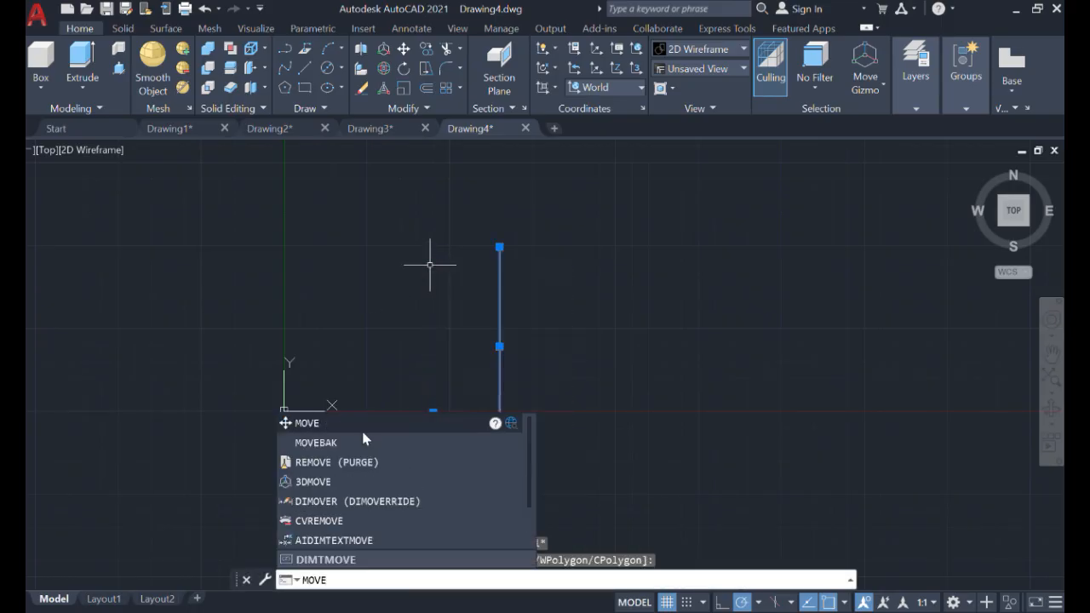
key("Return")
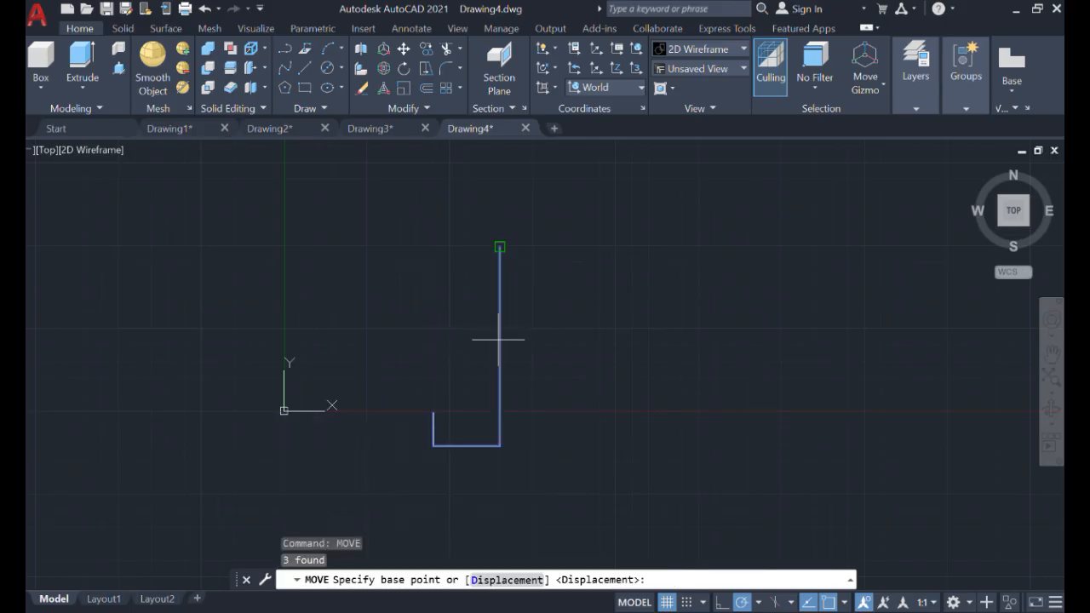
left_click(500, 247)
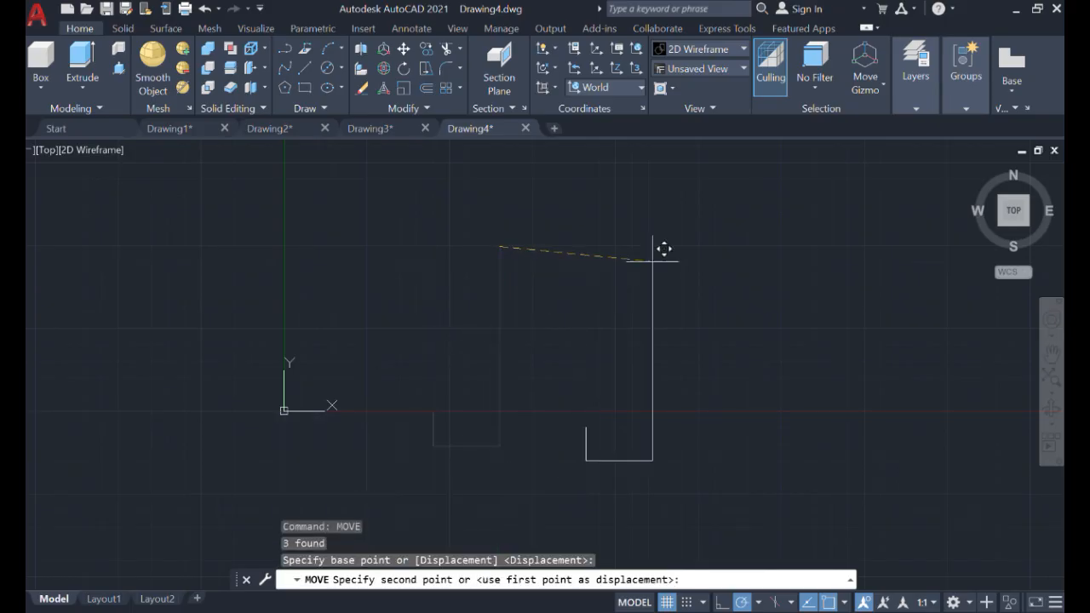
left_click(692, 173)
mouse_move(752, 236)
middle_mouse_down()
mouse_move(762, 246)
mouse_move(635, 313)
middle_mouse_up()
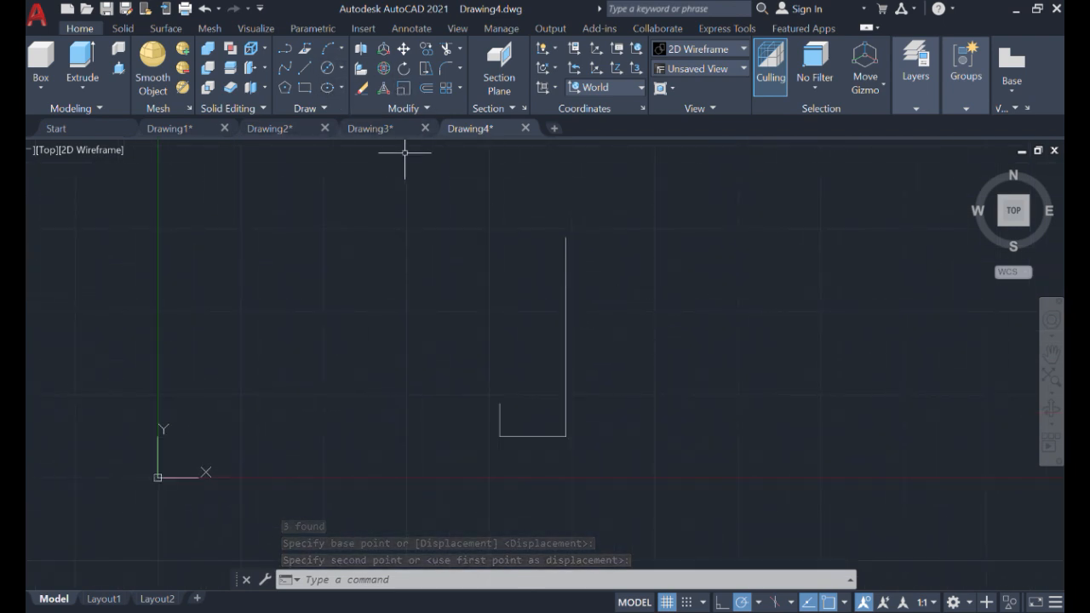
Draw a rectangle from the short vertical line's upper end to the long line's lower end.
type("rec")
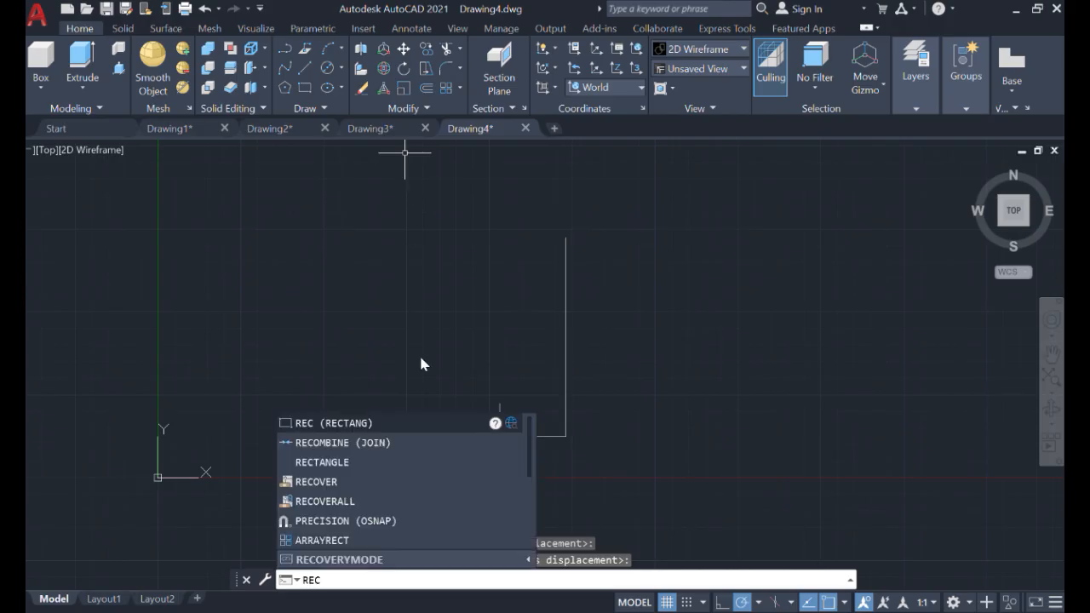
left_click(377, 426)
scroll(489, 415, "up", 4)
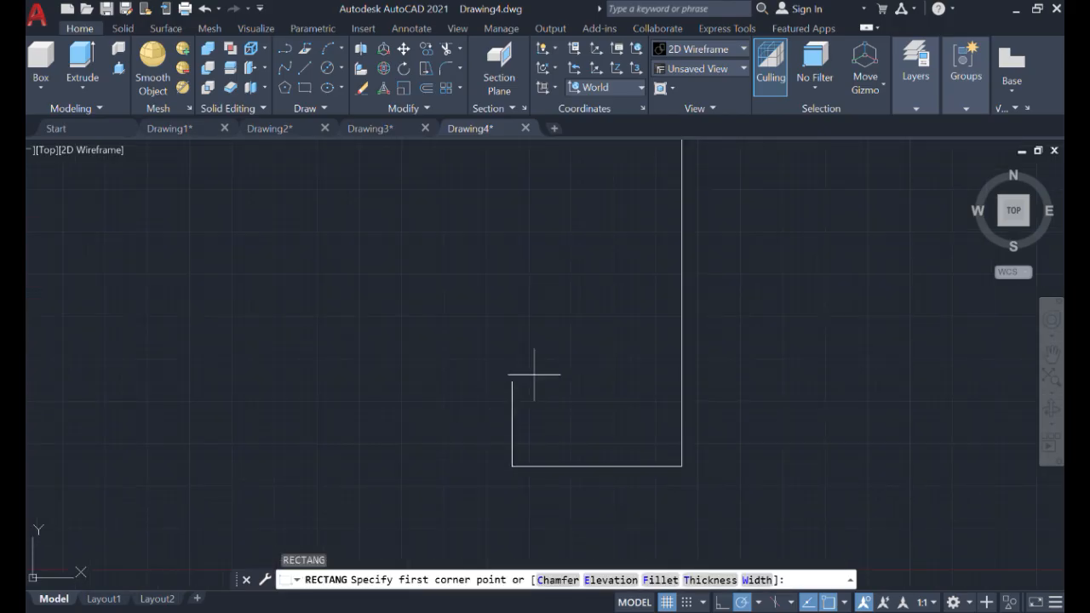
left_click(512, 391)
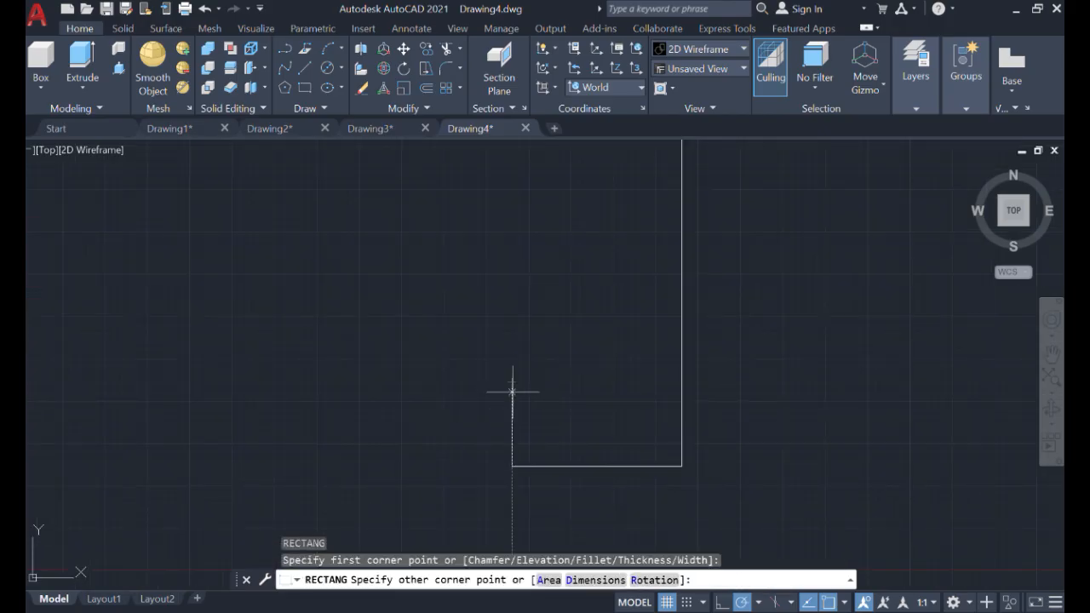
left_click(681, 466)
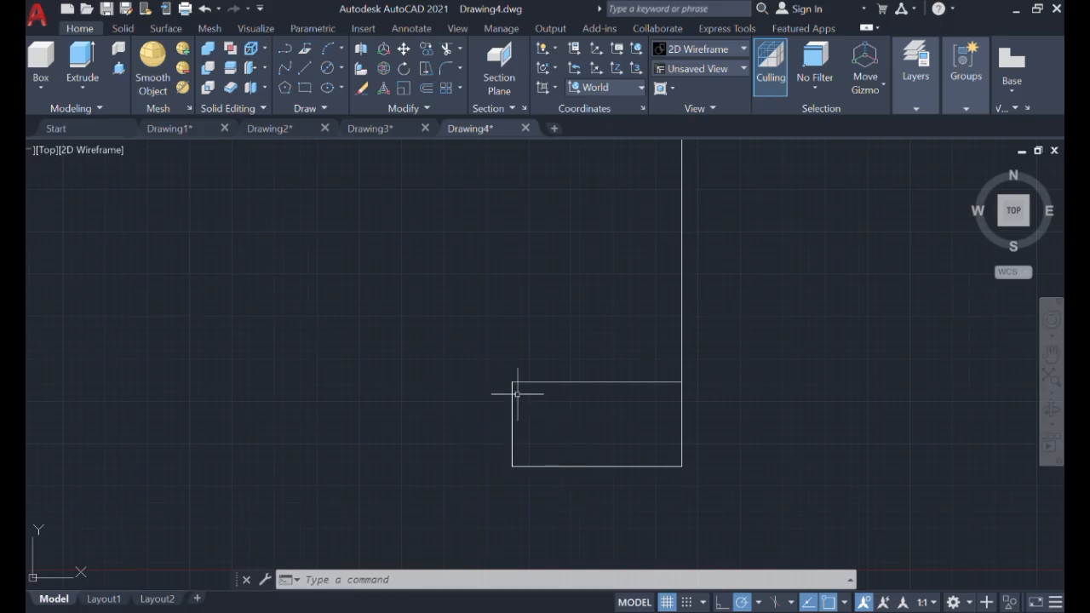
Delete the short vertical line and the bottom horizontal line that lie on the rectangle's edges.
left_click(475, 344)
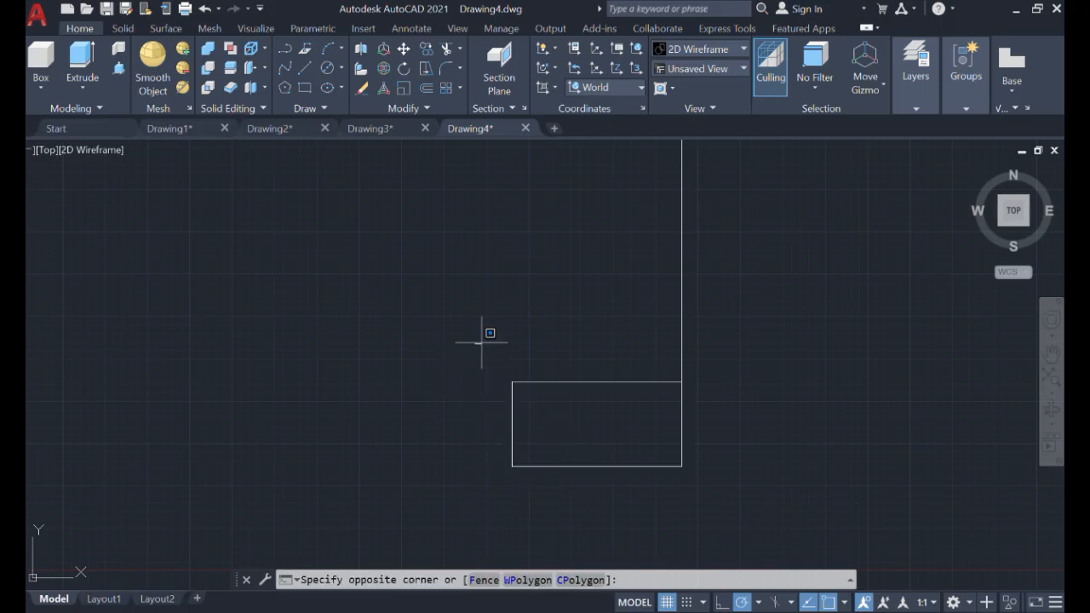
left_click(553, 493)
key("Delete")
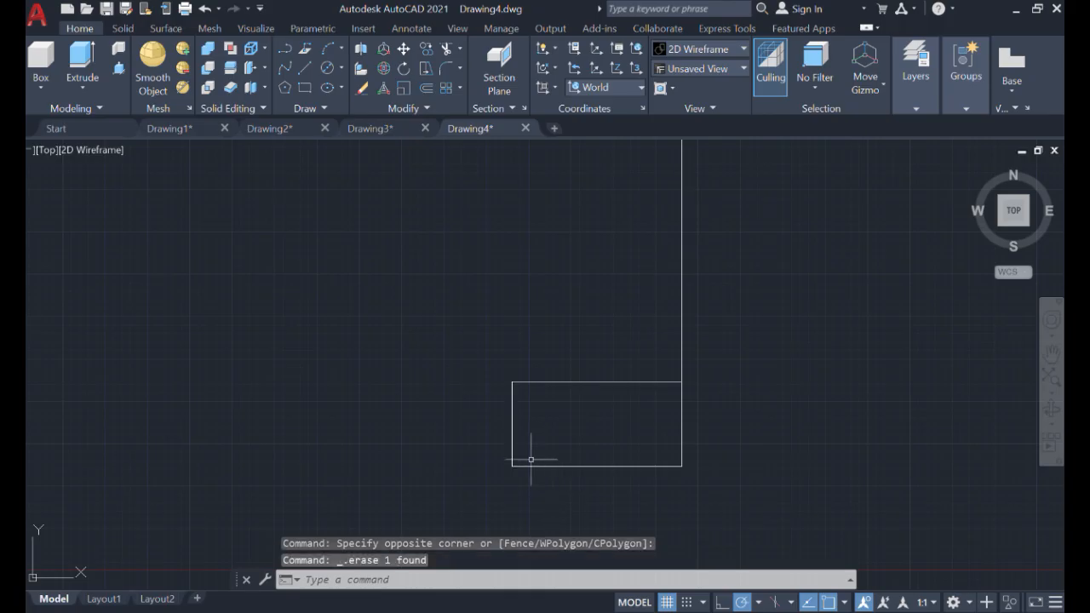
left_click(473, 446)
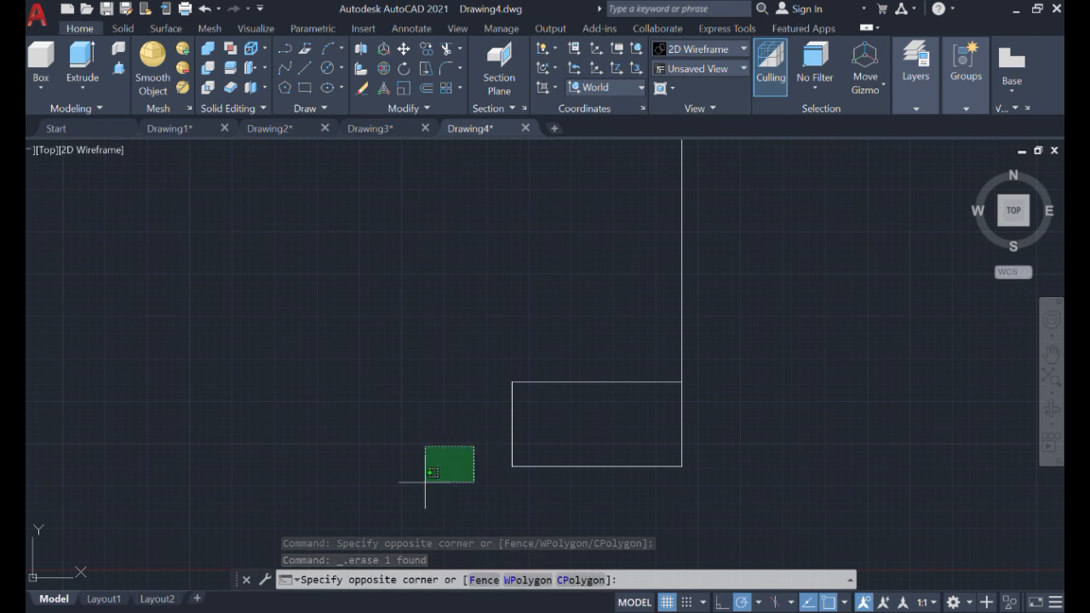
left_click(831, 540)
key("Delete")
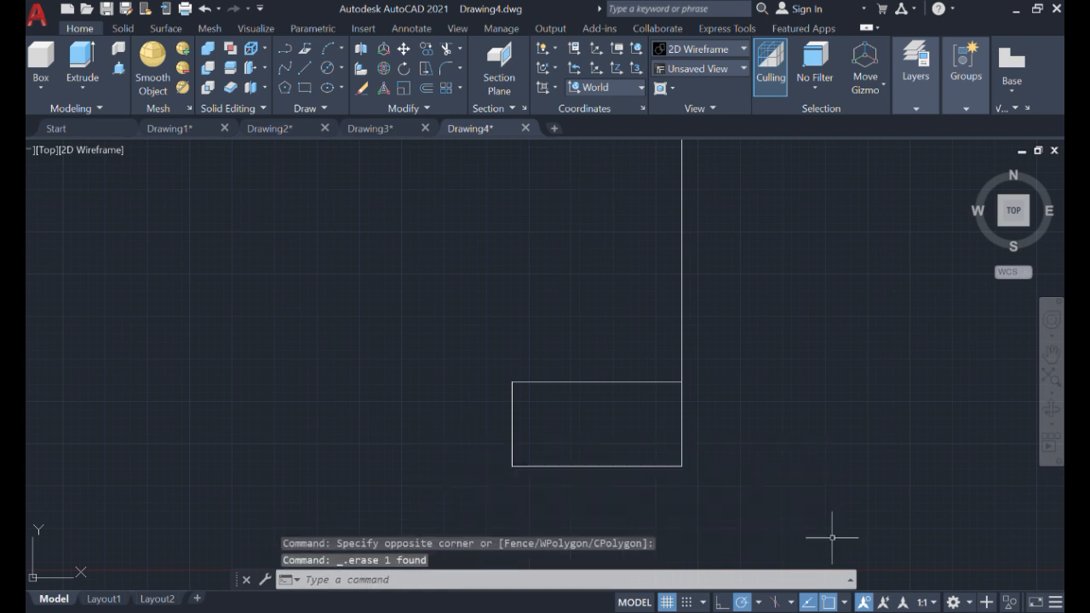
Fillet the rectangle's lower-left corner with a radius of 400.
type("f")
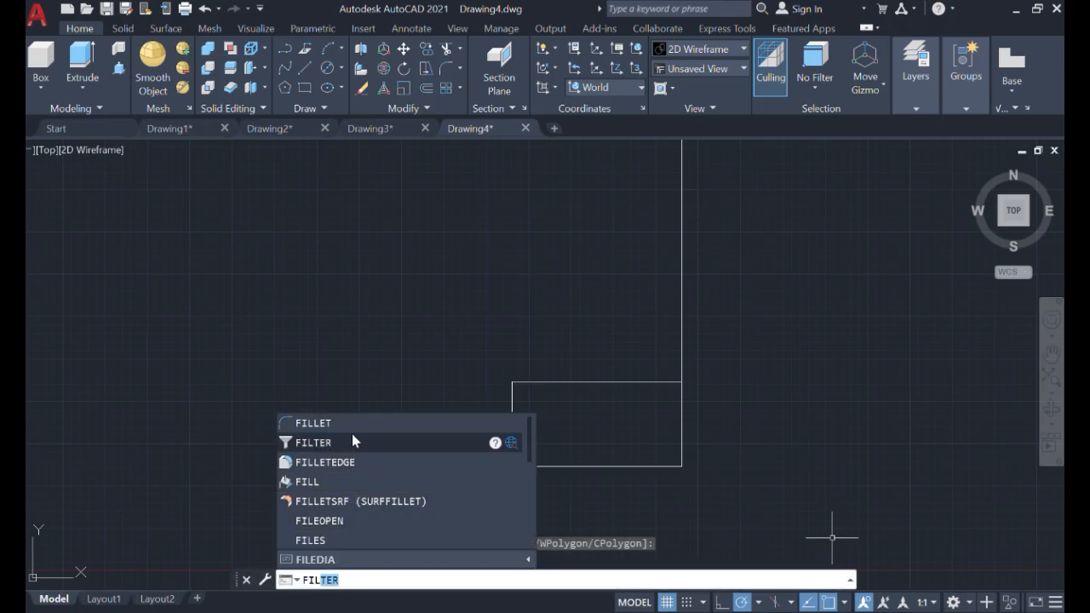
type("il")
left_click(352, 430)
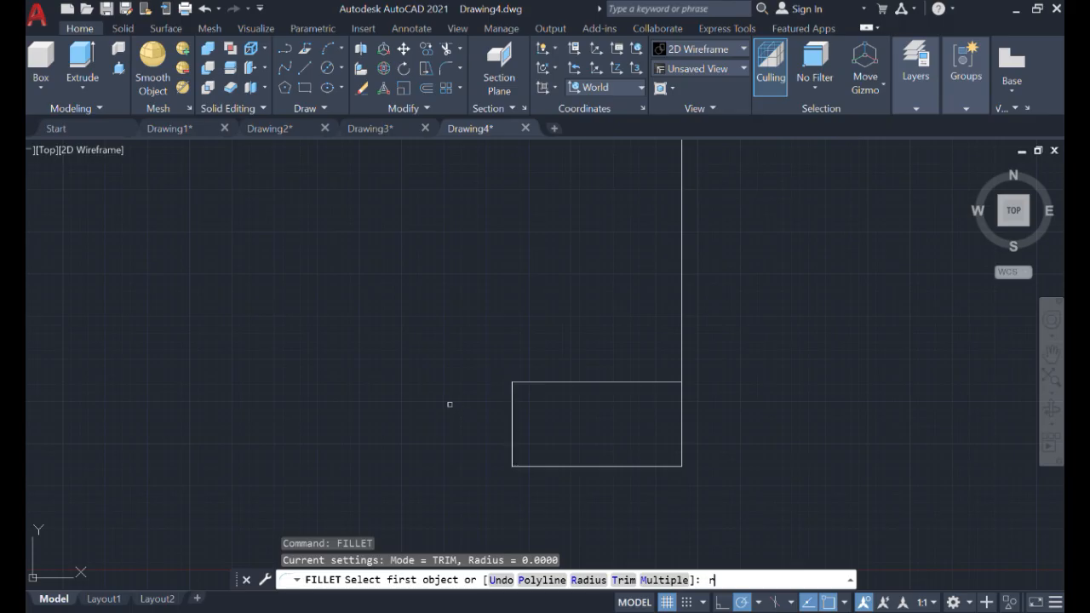
key("Return")
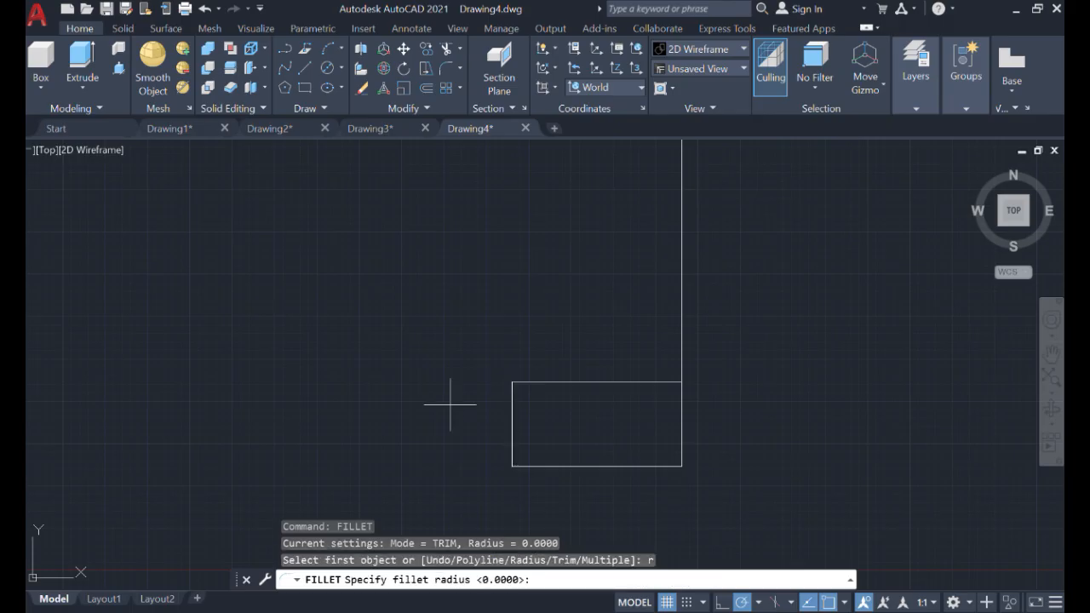
key("Return")
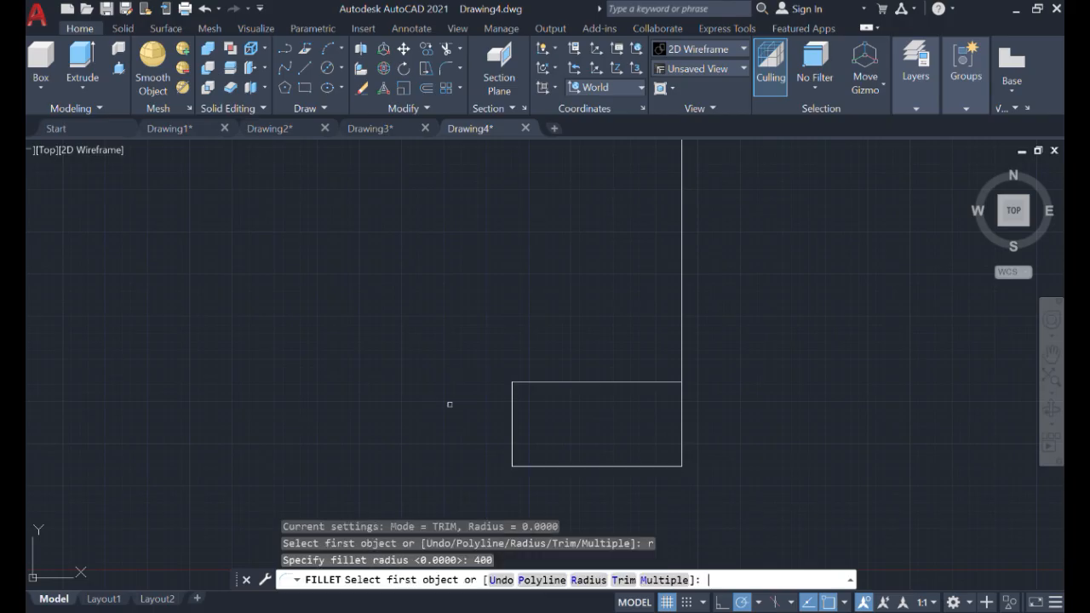
left_click(511, 429)
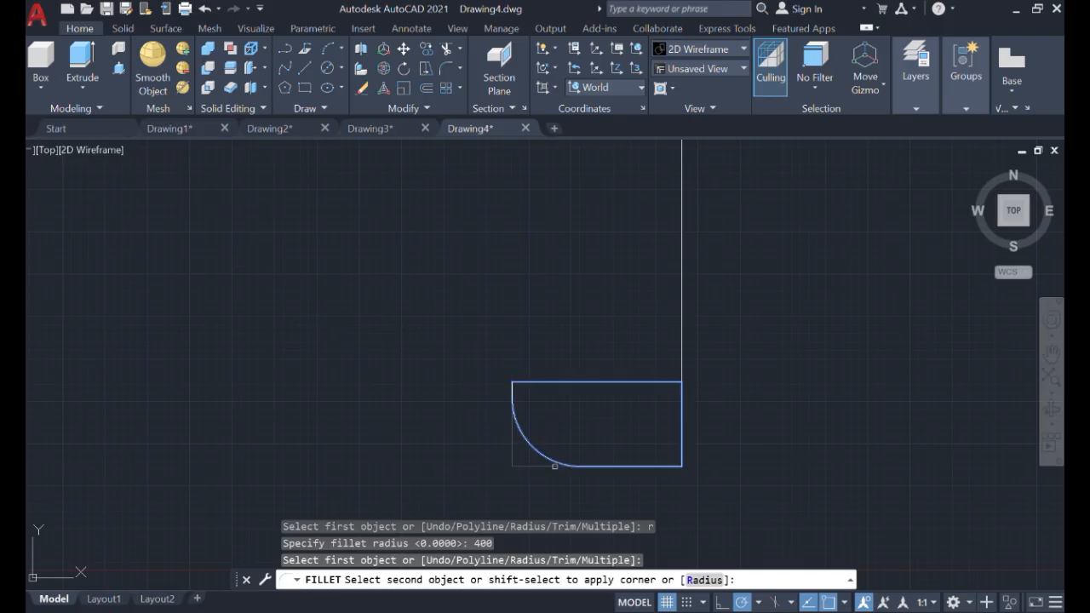
left_click(554, 465)
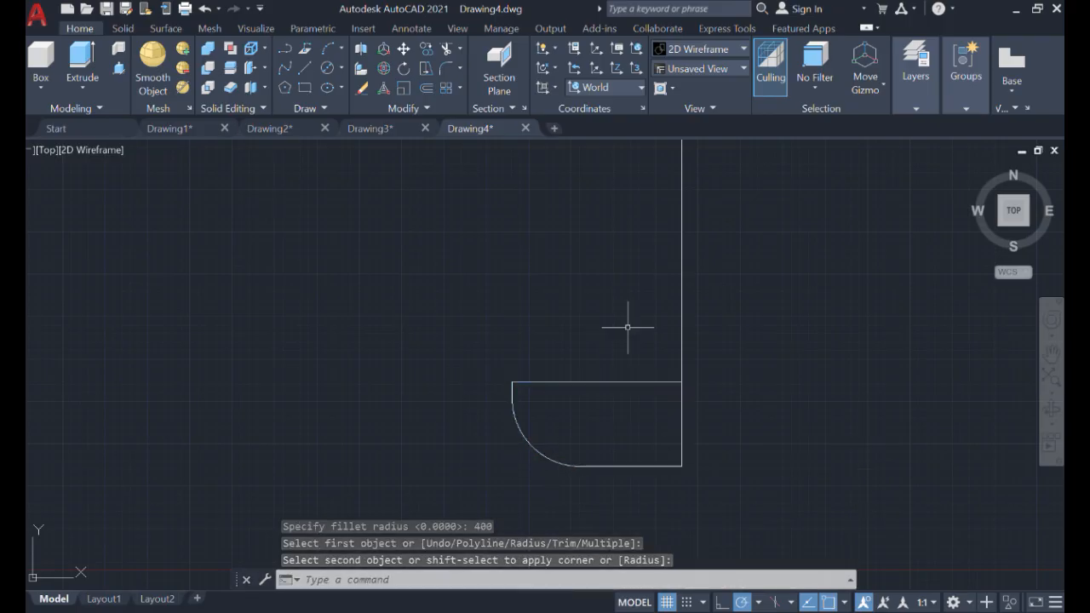
key("Escape")
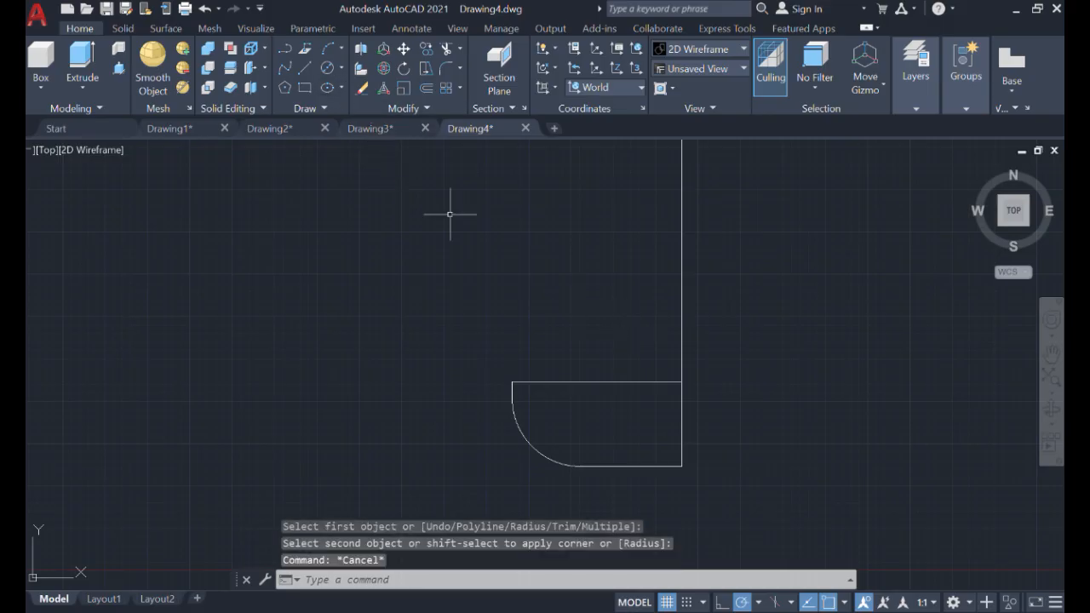
Try drawing a slanted 1000 line upward from the rectangle's upper-left corner, and undo it.
type("li")
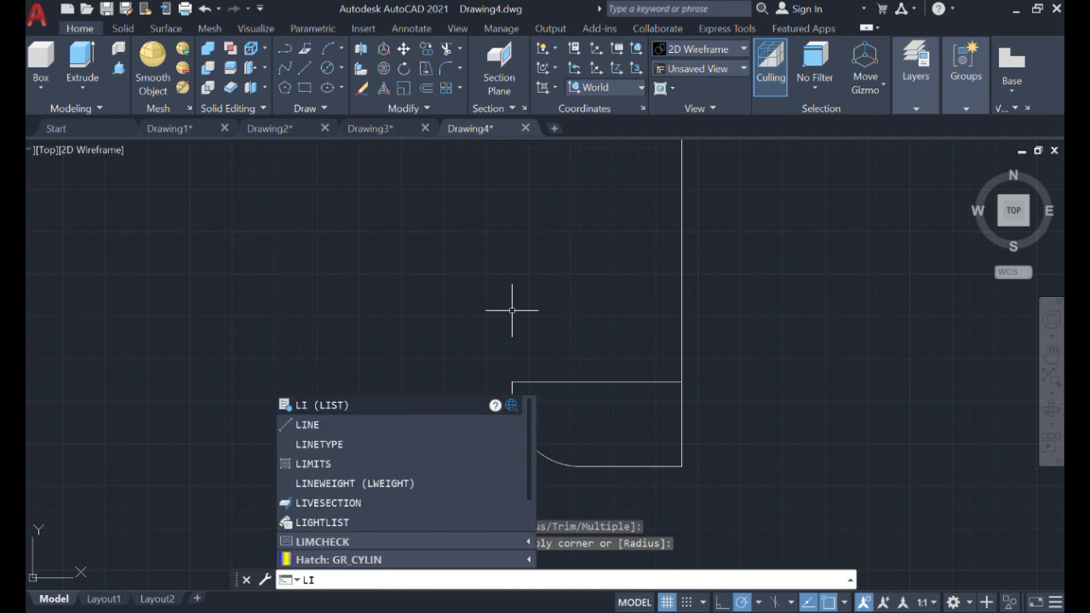
type("ne")
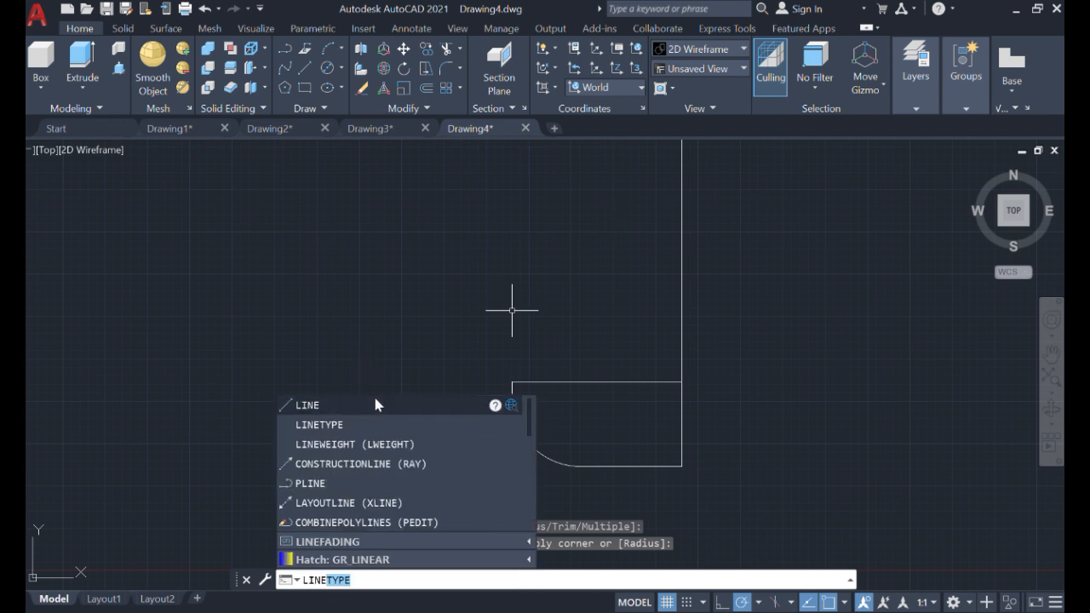
left_click(376, 404)
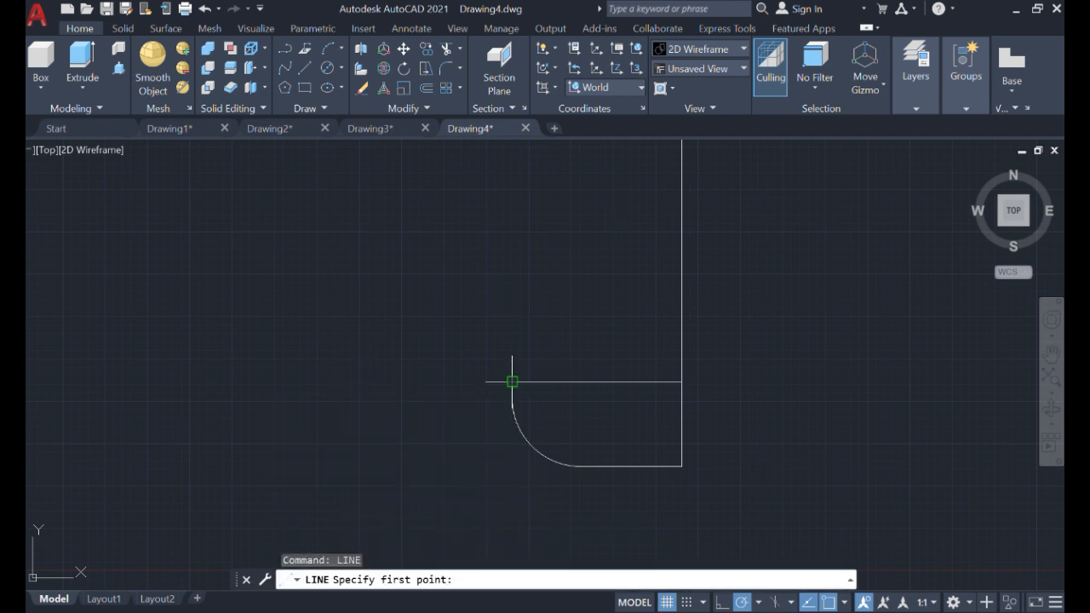
left_click(512, 381)
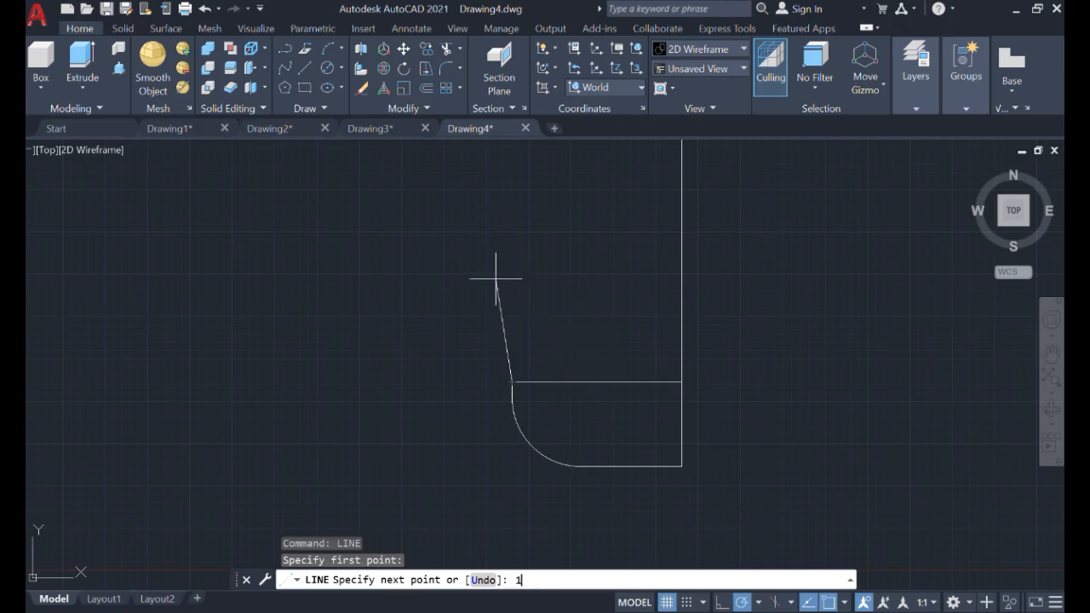
type("1000")
key("Return")
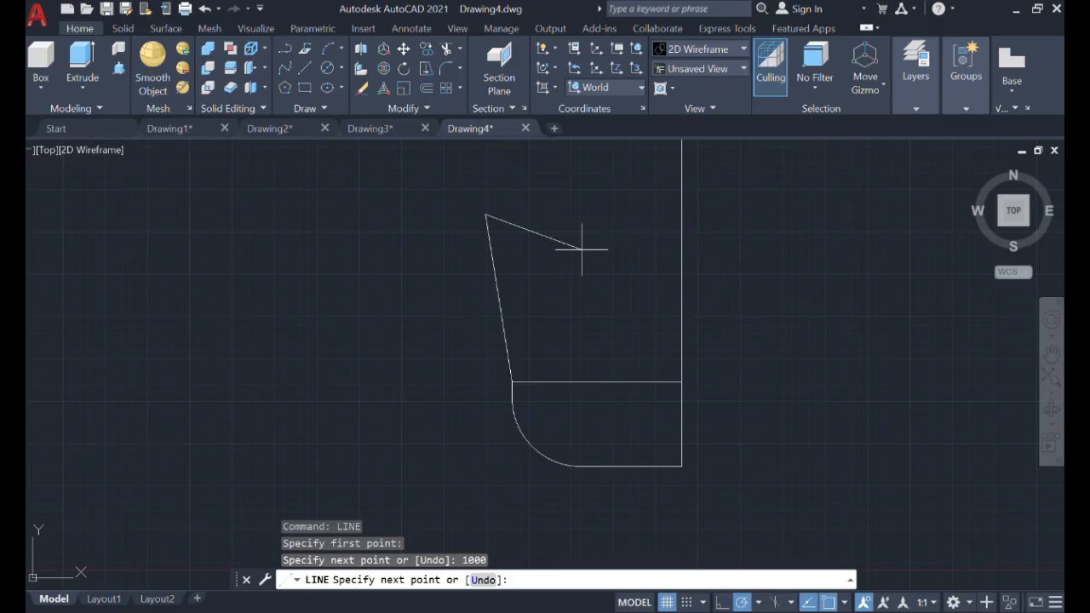
left_click(205, 9)
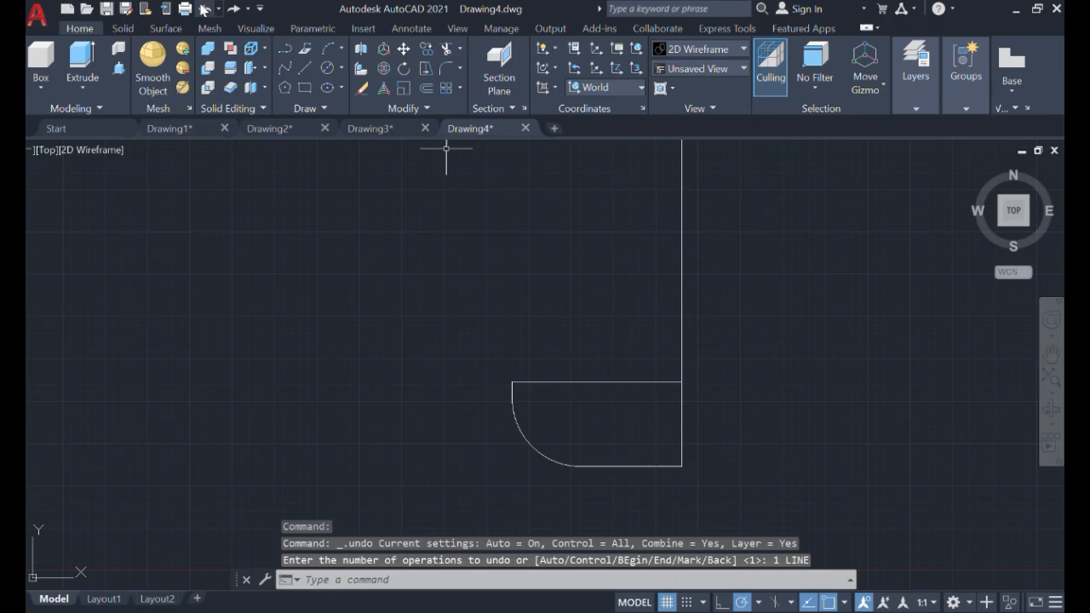
Draw a vertical line 1000 long straight up from the filleted rectangle's upper-left corner.
left_click(303, 68)
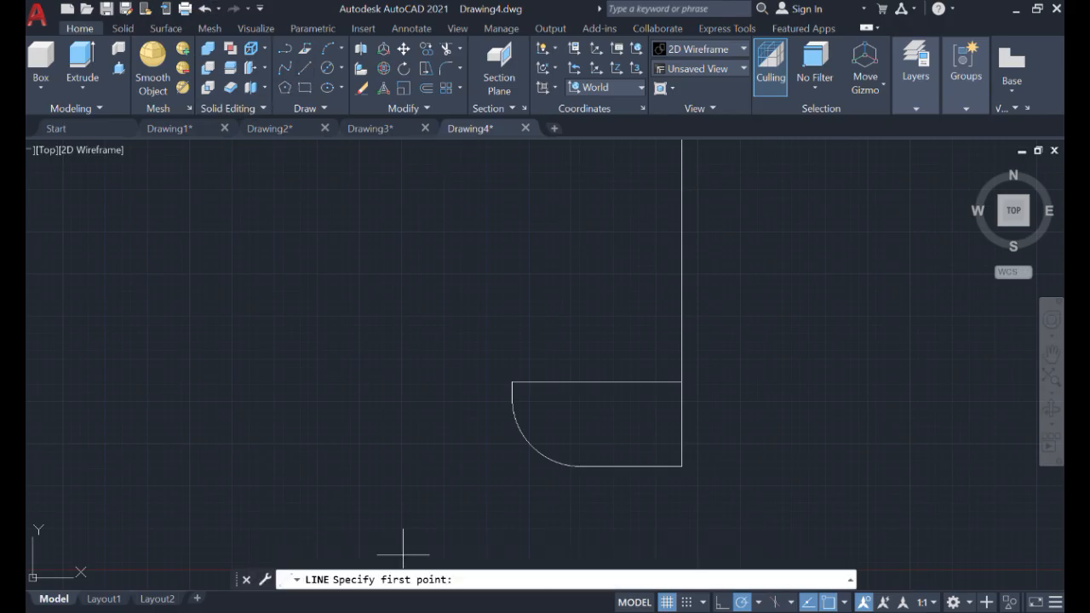
left_click(511, 381)
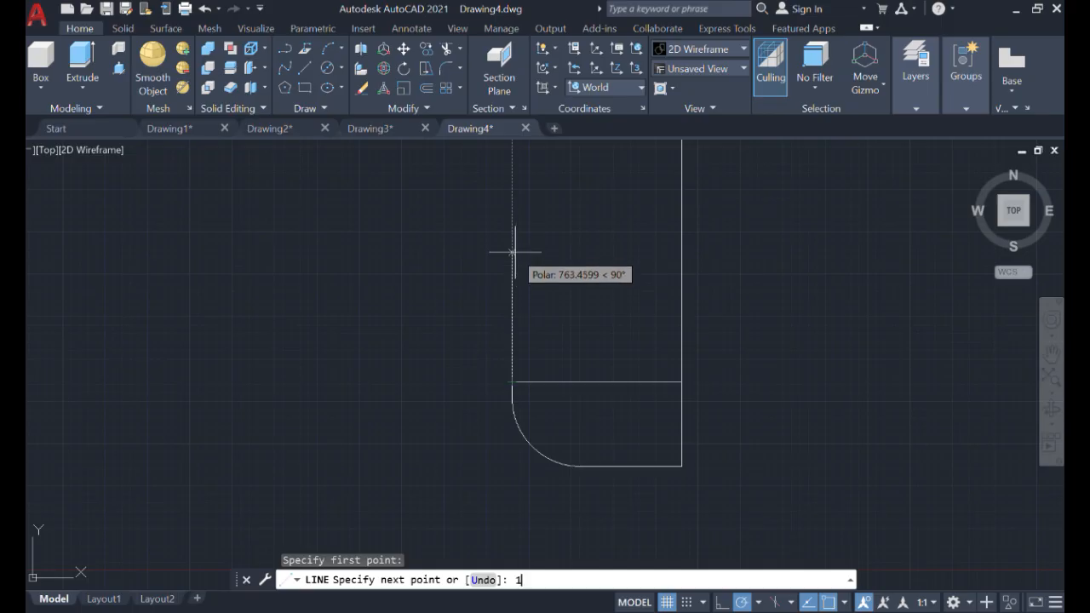
type("1000")
key("Return")
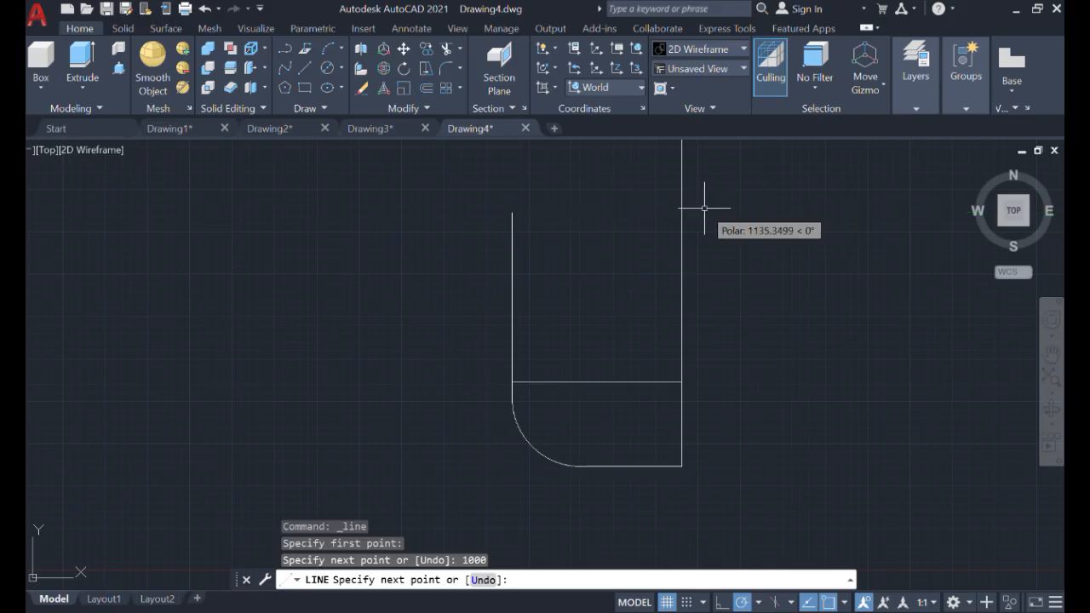
key("Escape")
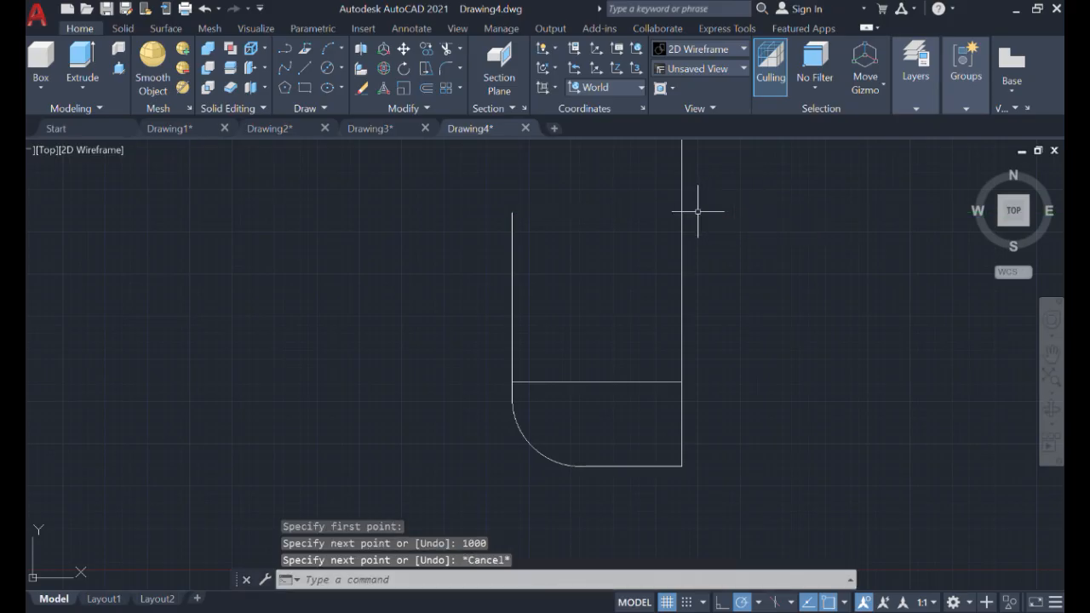
Start drawing another rectangle with the Rectangle command.
type("REC")
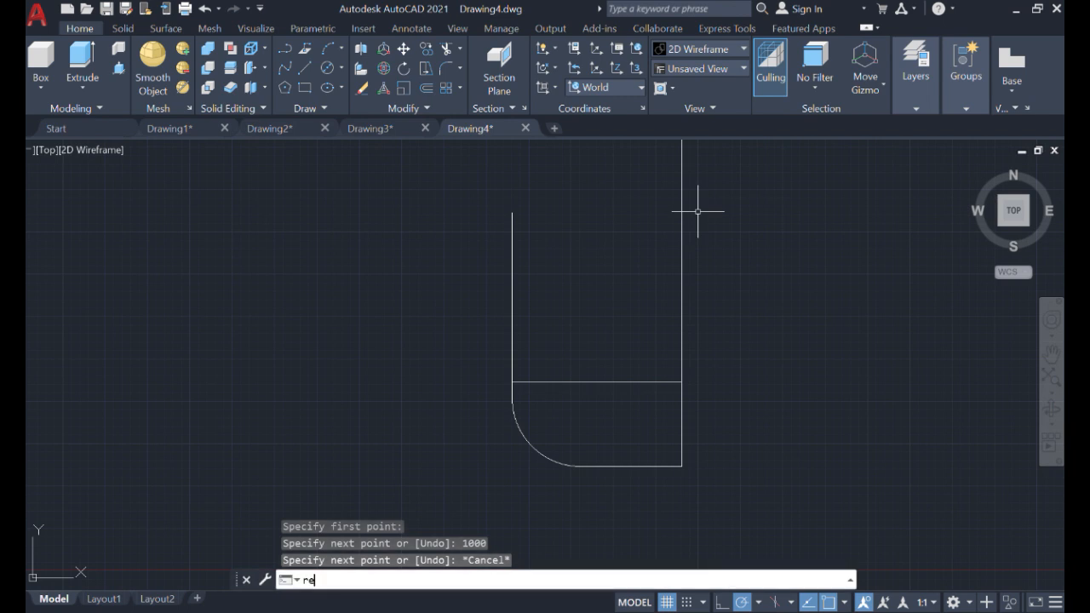
key("Return")
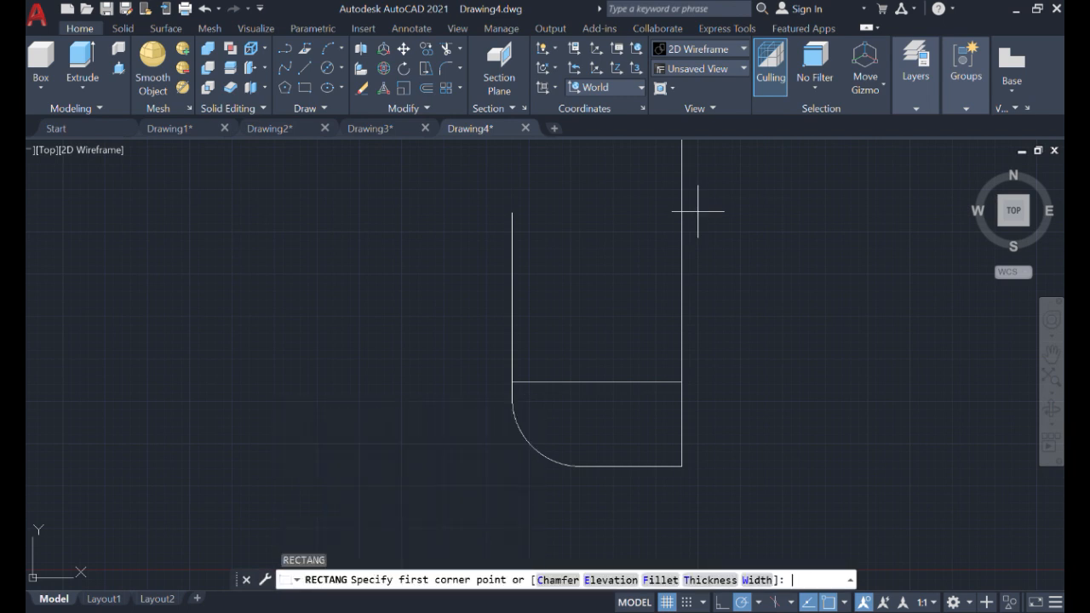
Draw a rectangle from the upper end of the short left vertical line to the right end of the horizontal line.
left_click(511, 212)
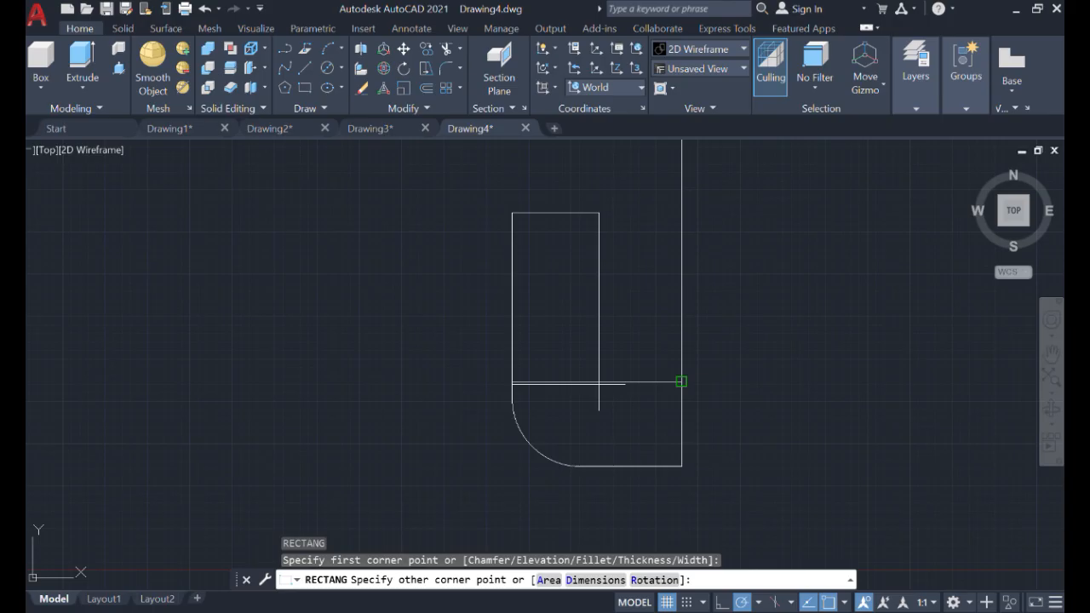
left_click(682, 379)
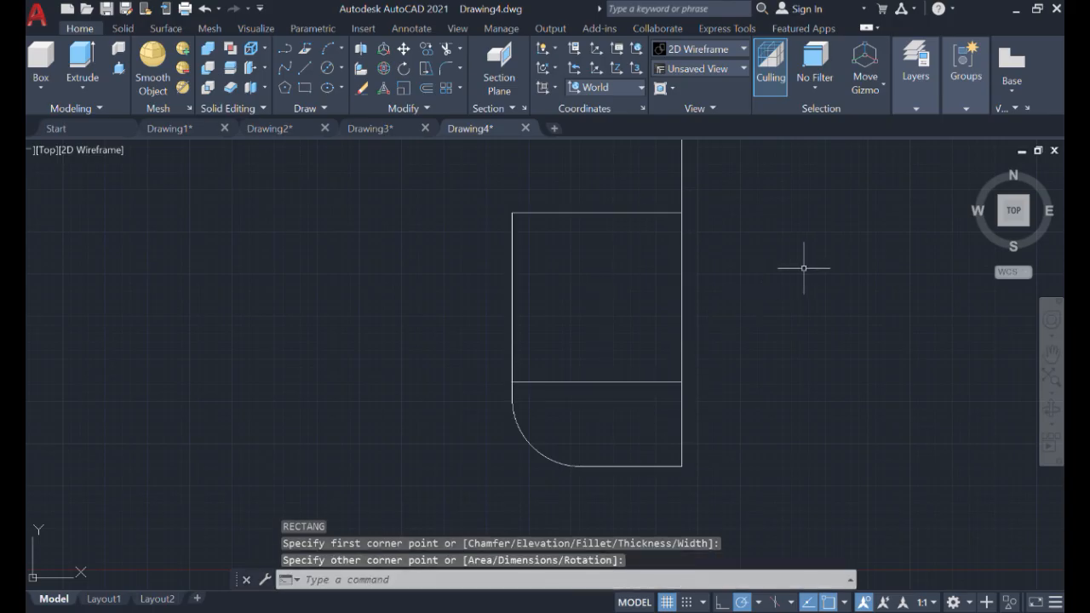
mouse_move(792, 292)
middle_mouse_down()
mouse_move(769, 378)
mouse_move(707, 315)
middle_mouse_up()
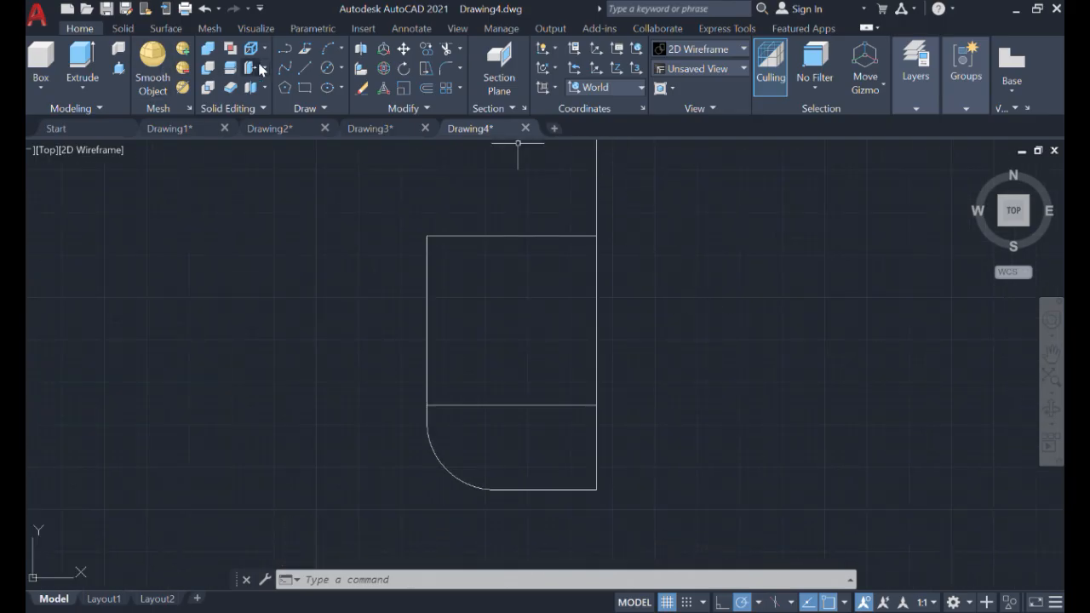
Draw a line from the rectangle's upper-right corner 900 units left along its top edge and 300 units straight up.
left_click(306, 69)
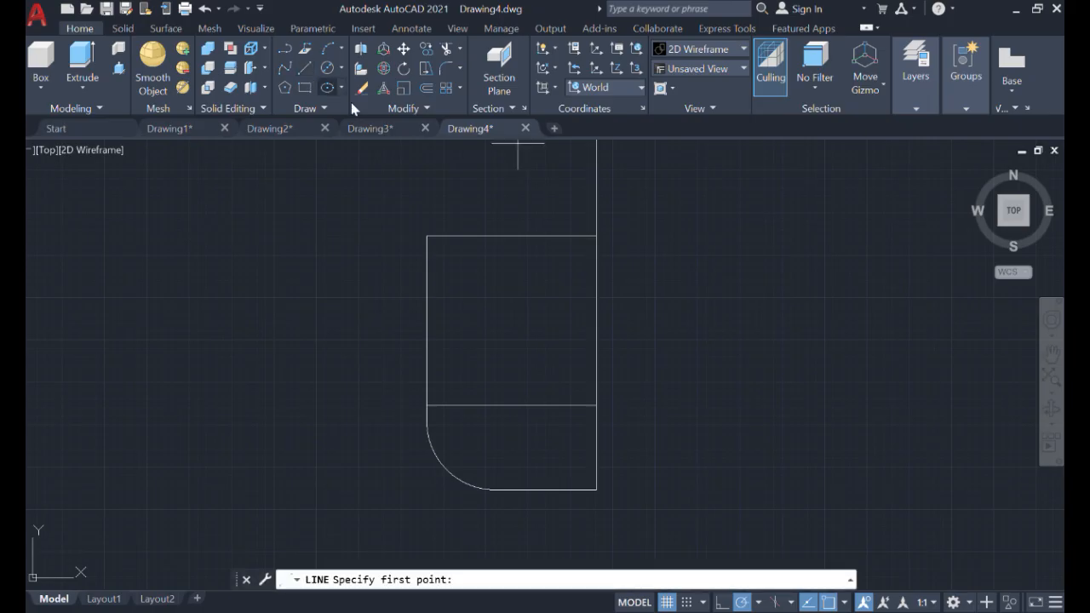
left_click(596, 236)
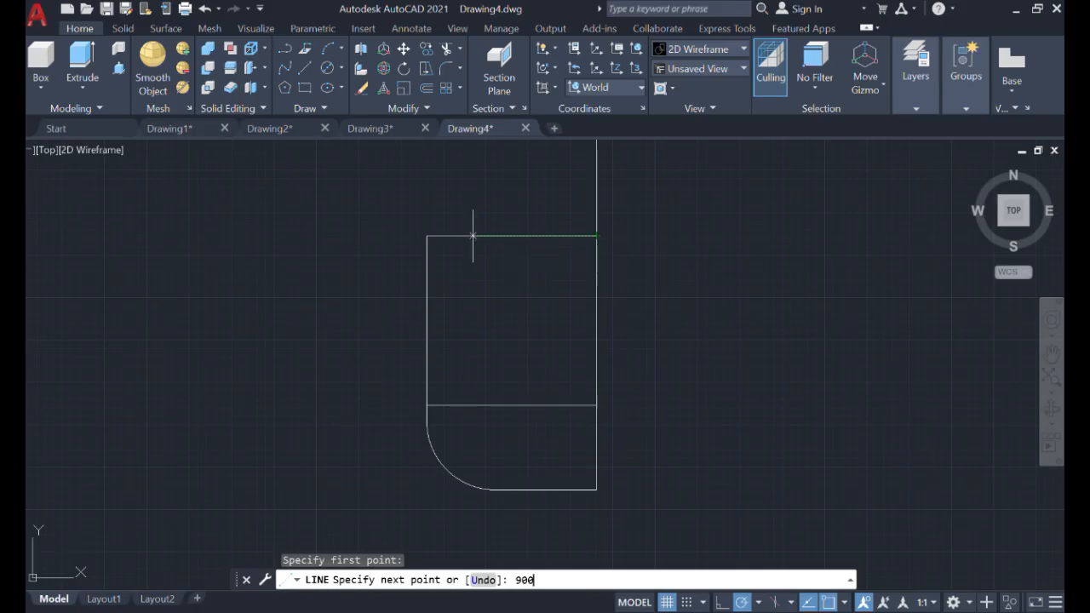
key("Return")
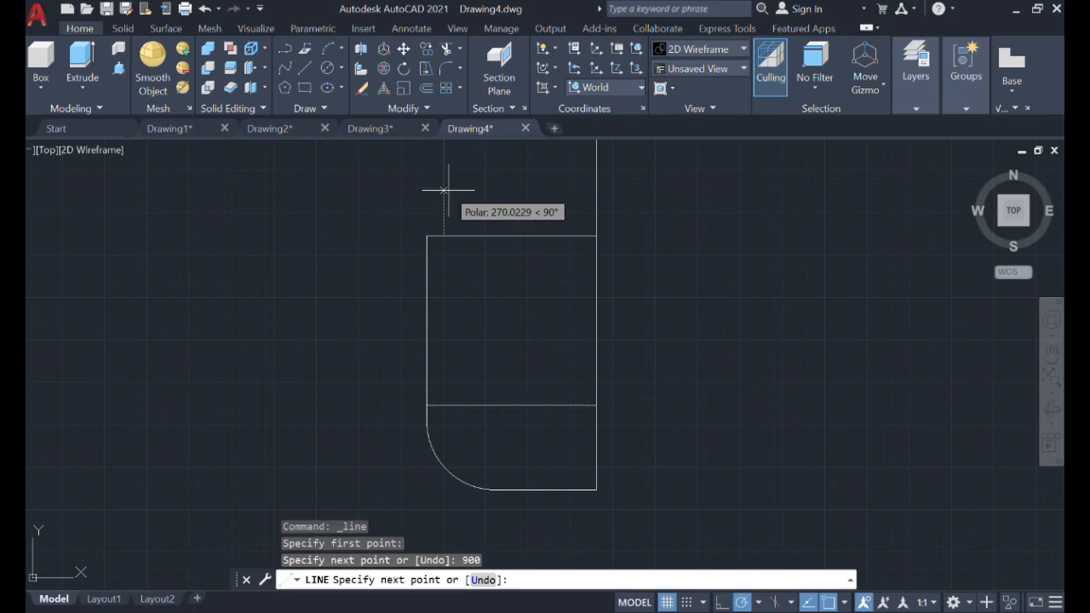
type("300")
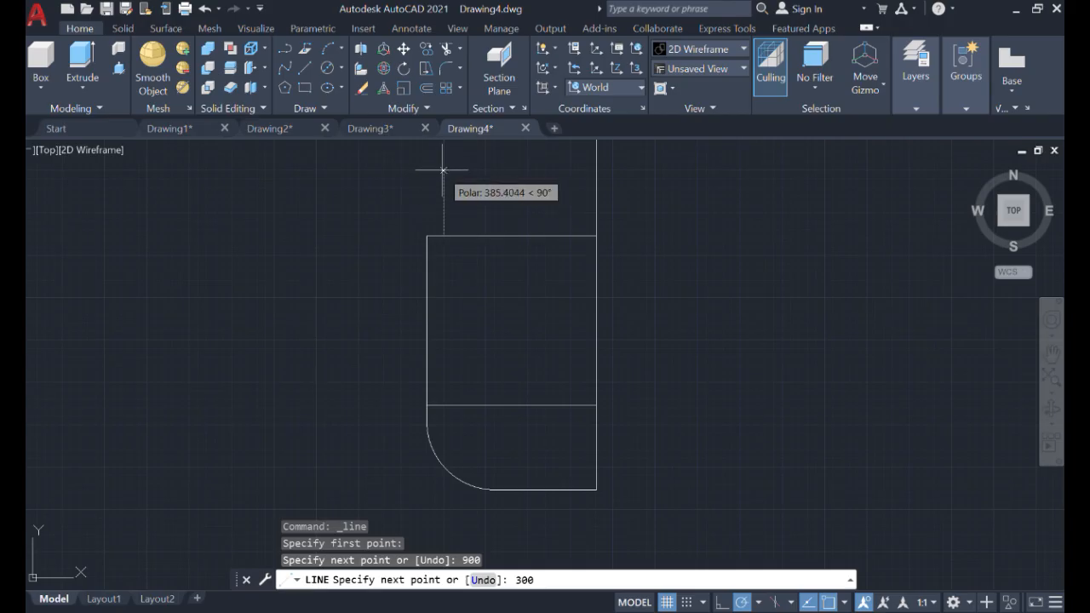
key("Return")
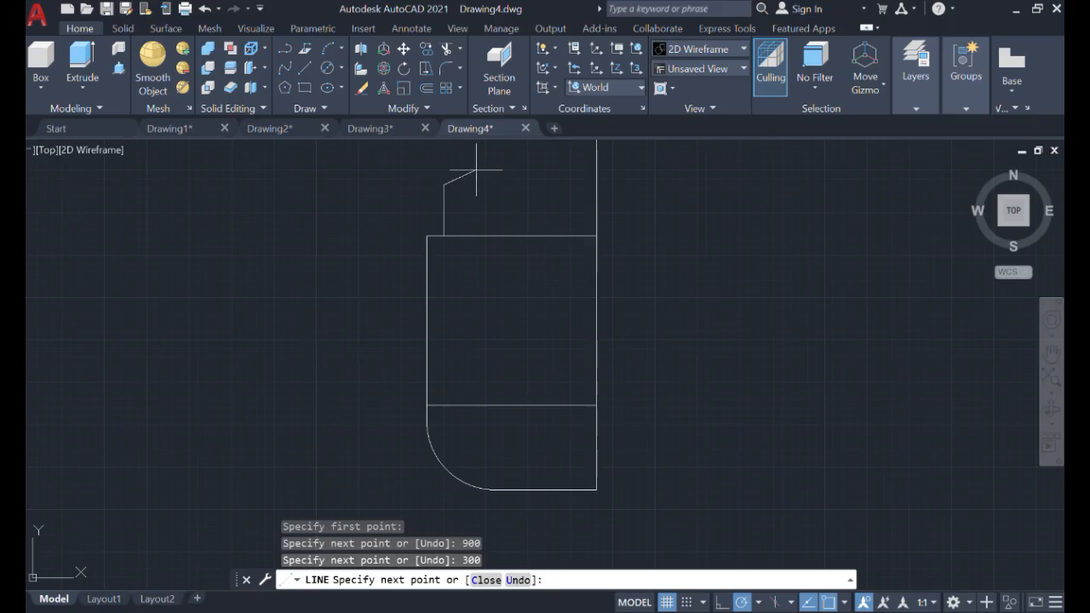
key("Escape")
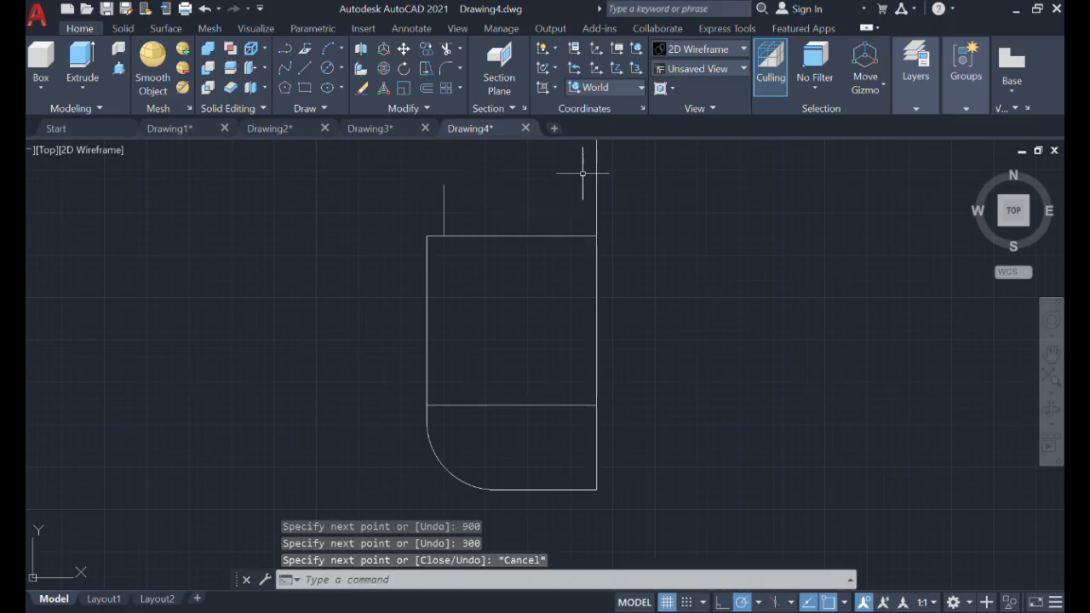
Draw a rectangle from the upper end of the 300-unit line to the main rectangle's upper-right corner.
type("rec")
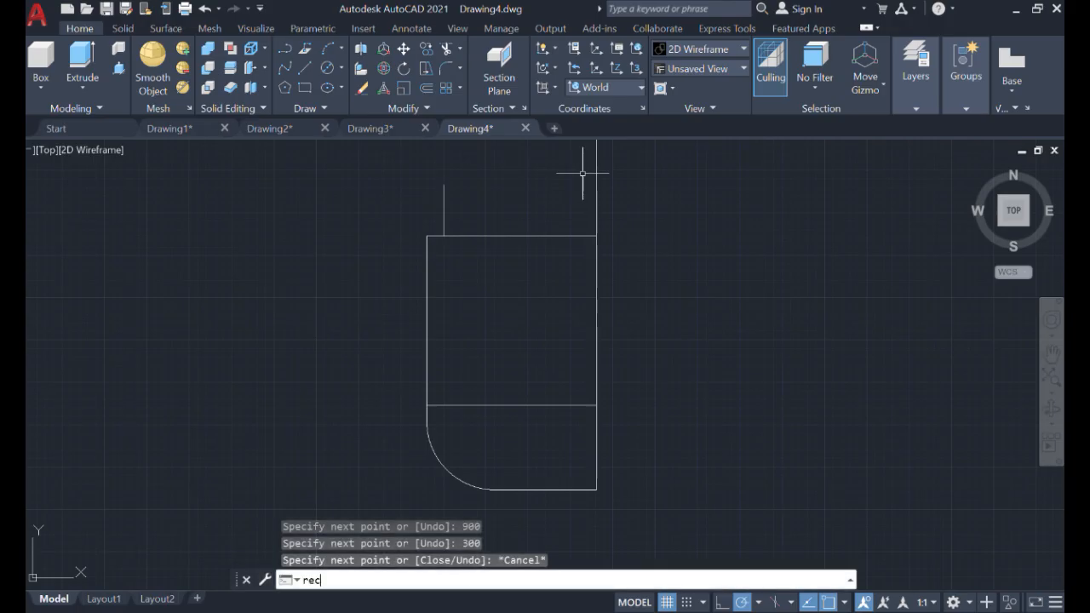
key("Return")
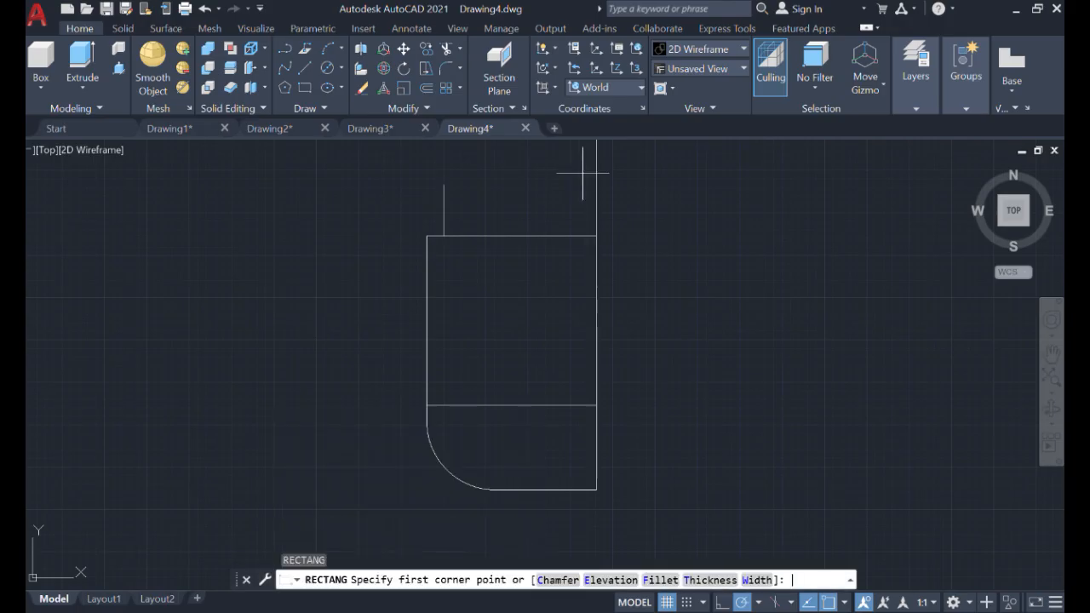
left_click(443, 185)
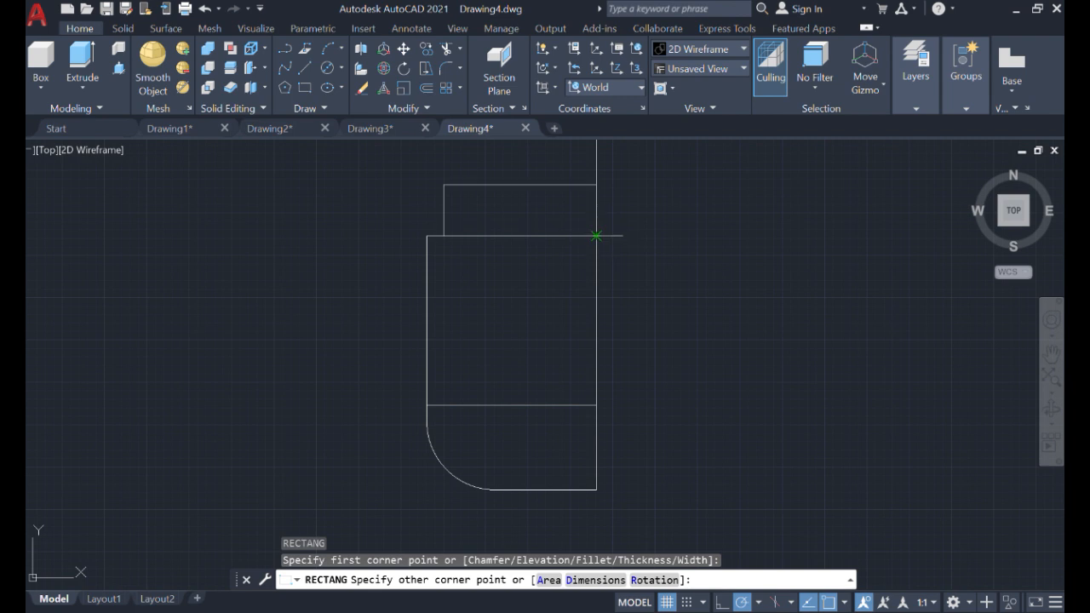
left_click(599, 233)
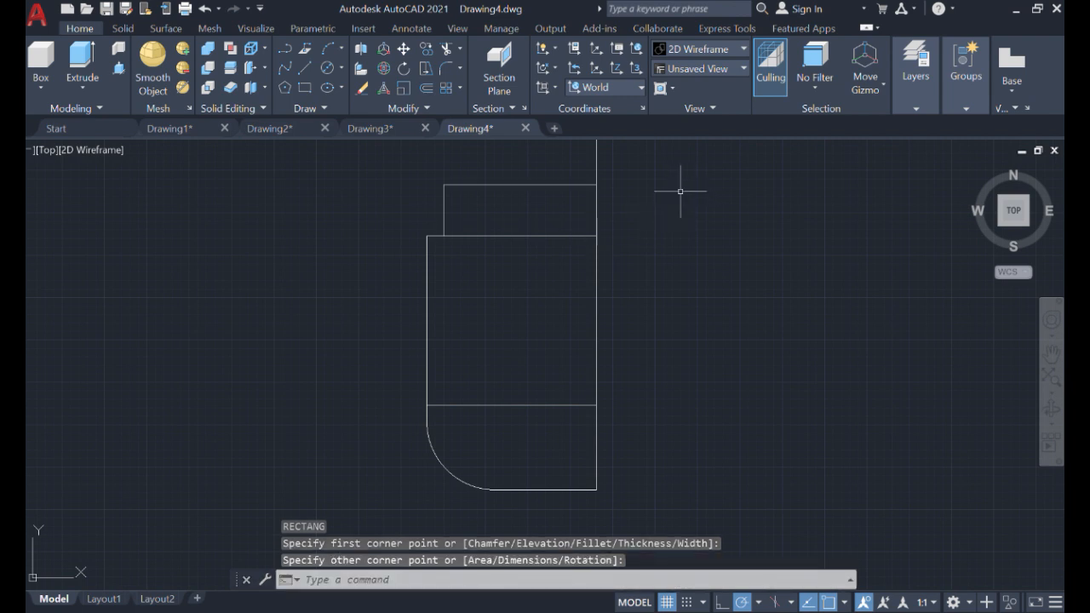
Delete the 300-unit vertical construction line that coincides with the left side of the upper rectangle.
left_click(434, 158)
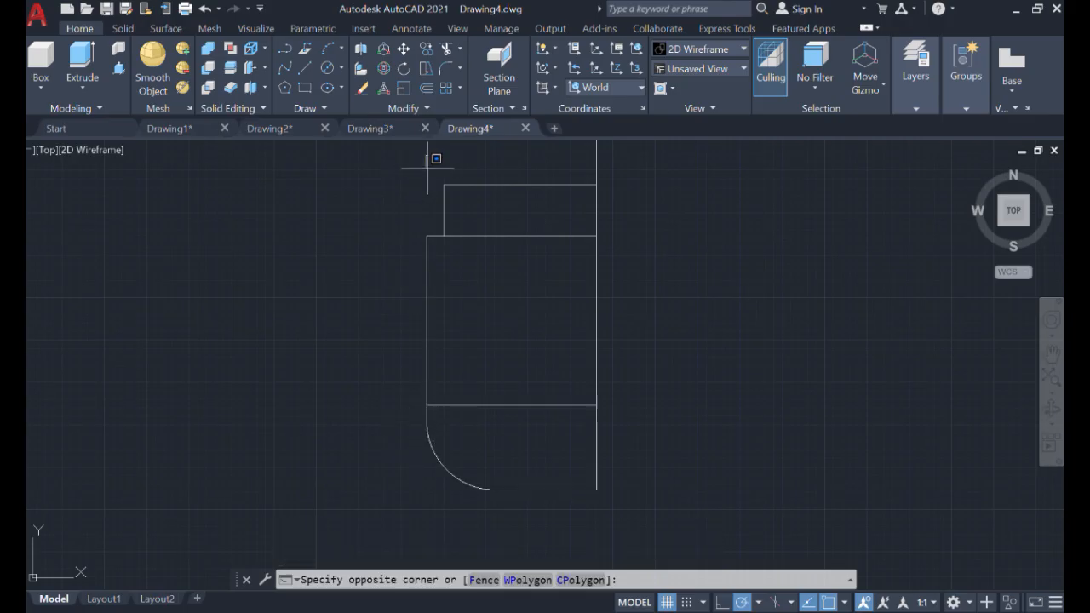
left_click(419, 165)
left_click(415, 160)
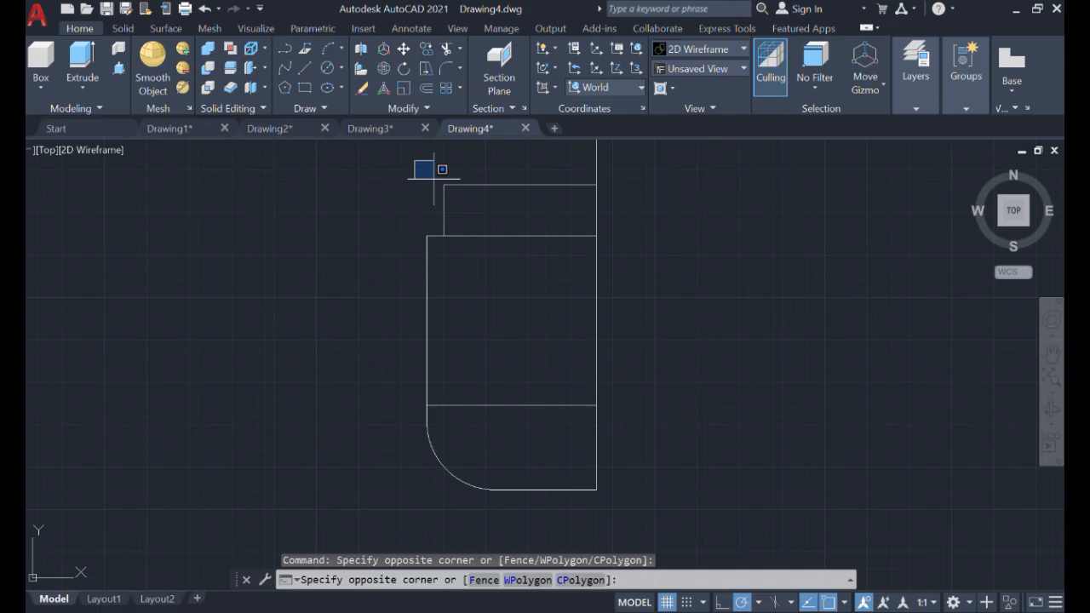
left_click(497, 258)
key("Delete")
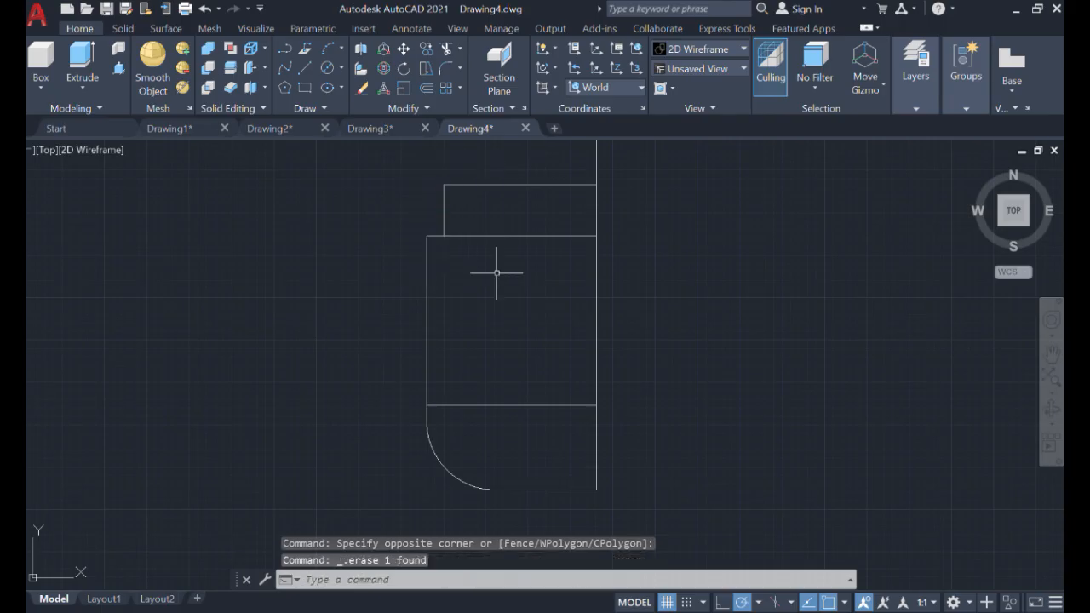
Fillet the upper-left corner of the upper rectangle with a radius of 300.
type("t")
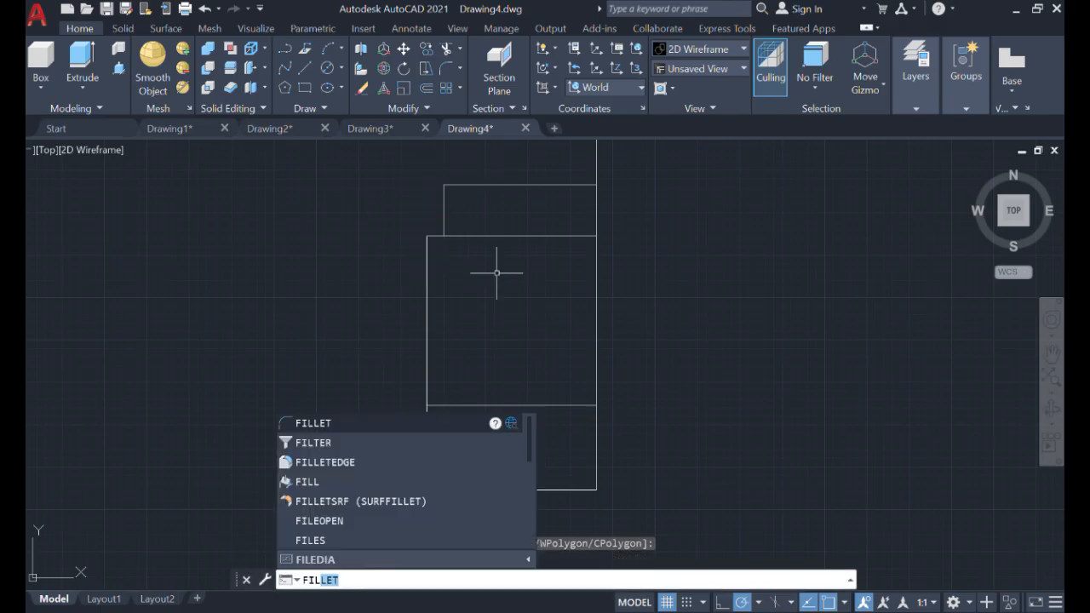
key("Return")
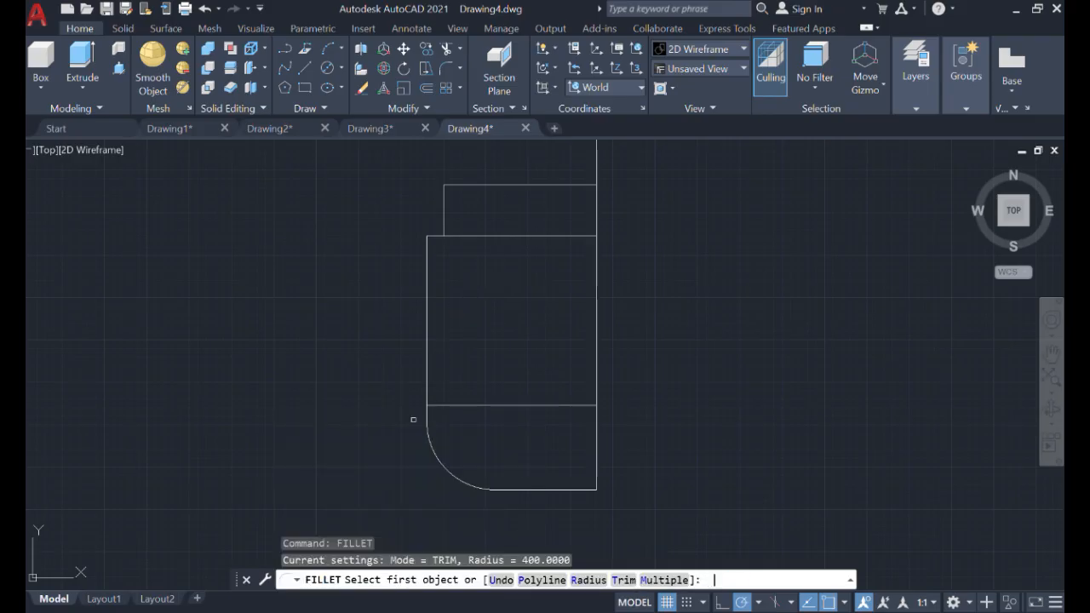
key("Return")
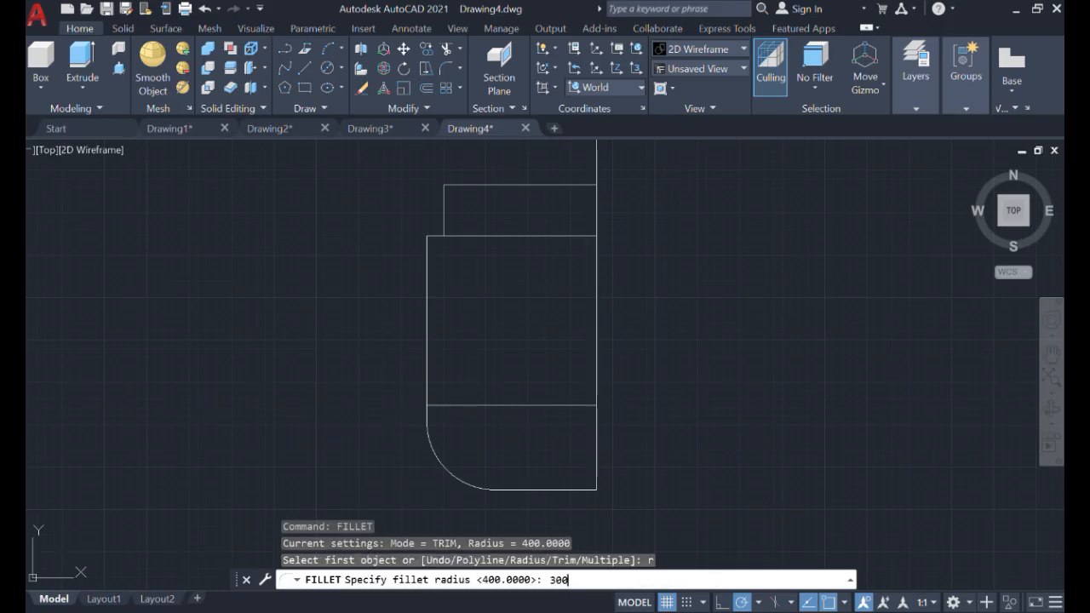
key("Return")
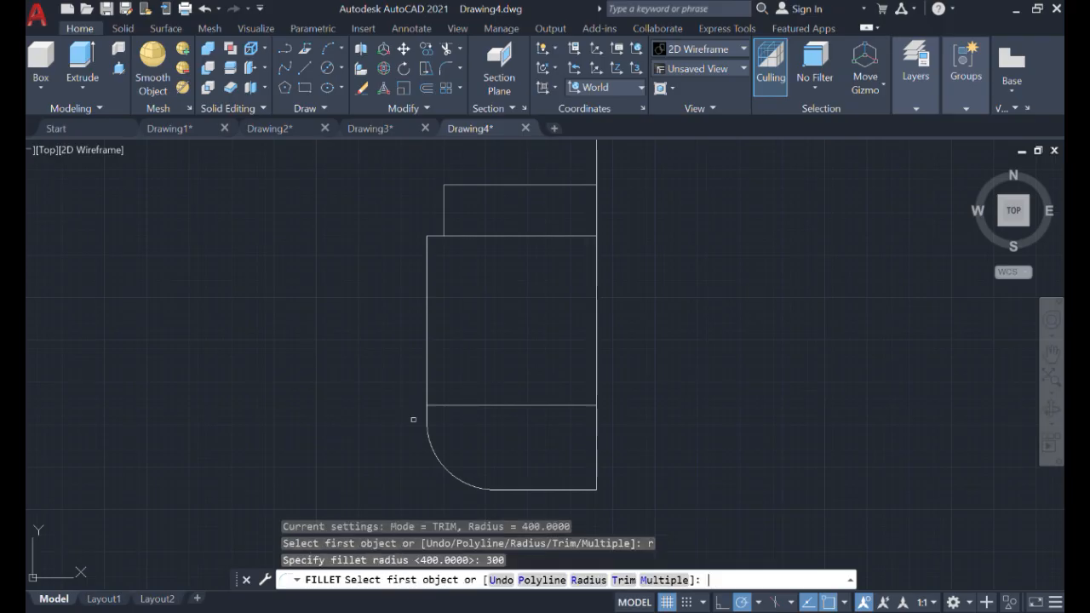
left_click(472, 186)
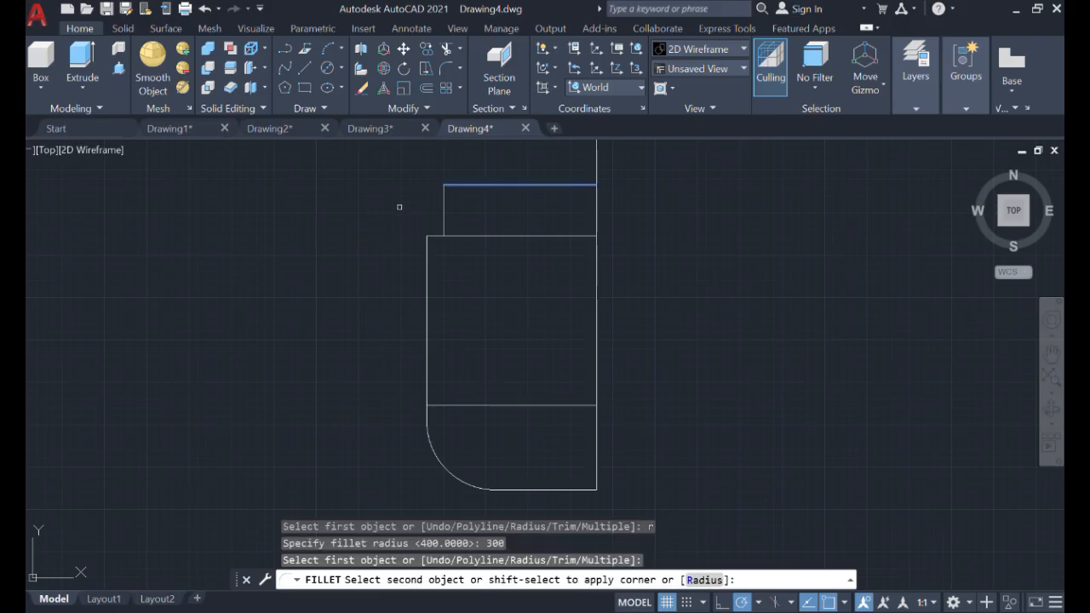
left_click(443, 209)
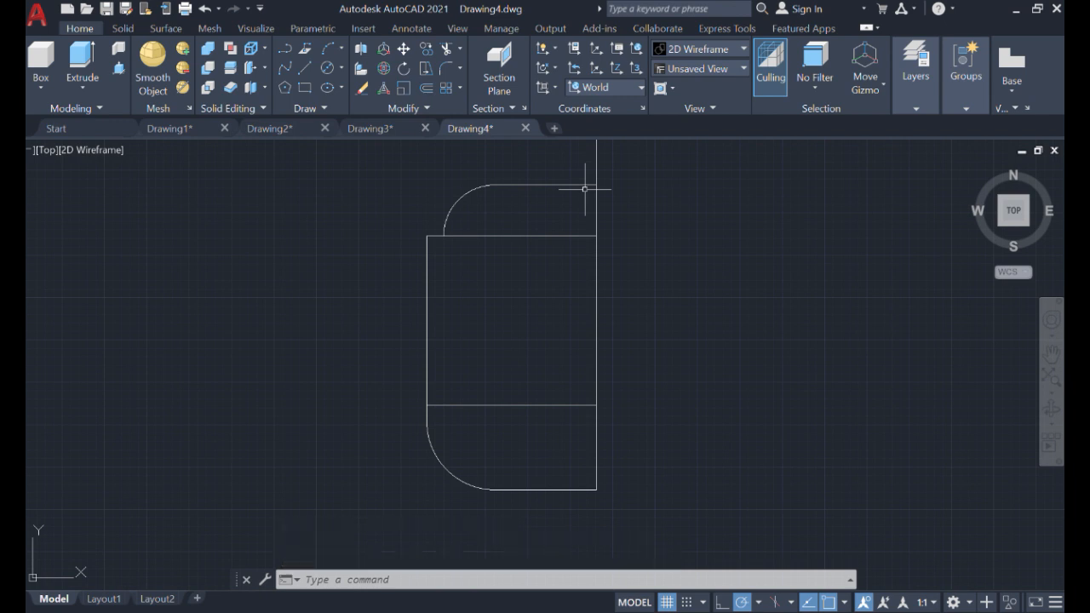
Draw a line from the main rectangle's upper-right corner 200 units down and horizontally left, well past the profile's left side.
type("lin")
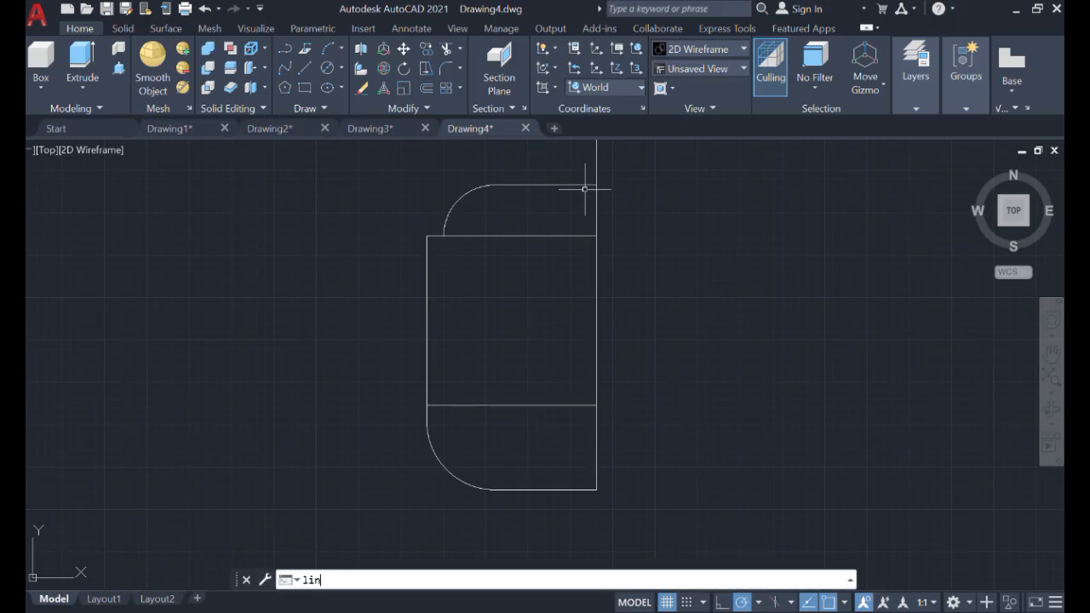
type("e")
key("Return")
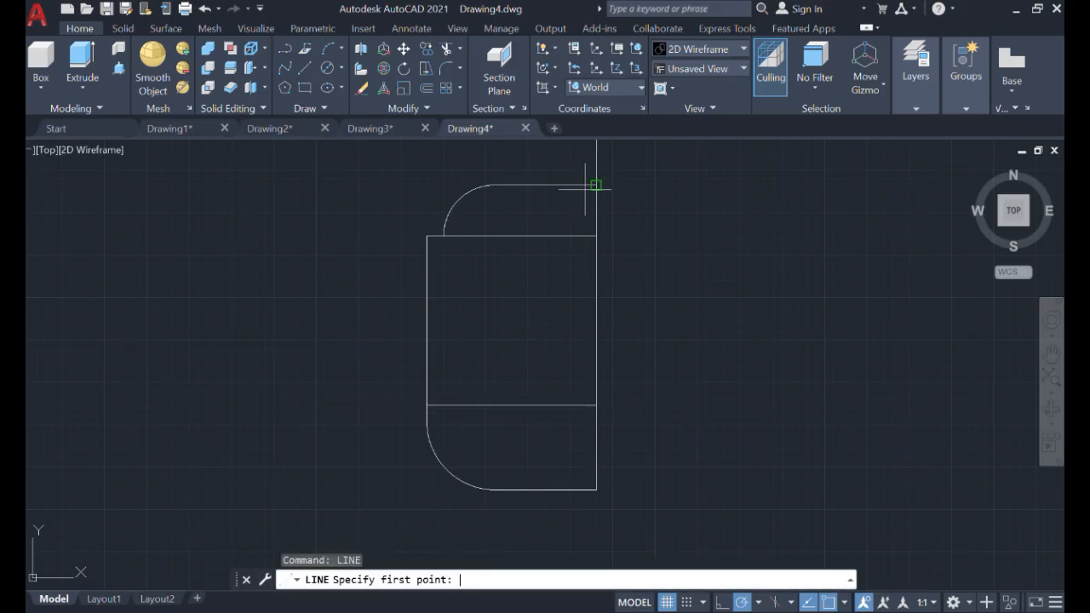
left_click(596, 236)
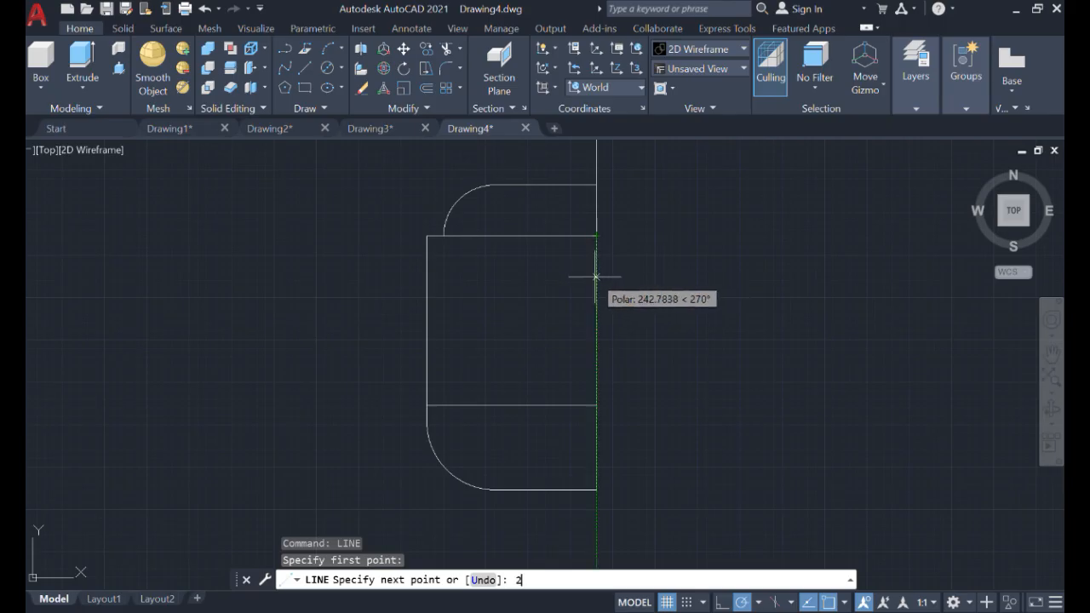
type("200")
key("Return")
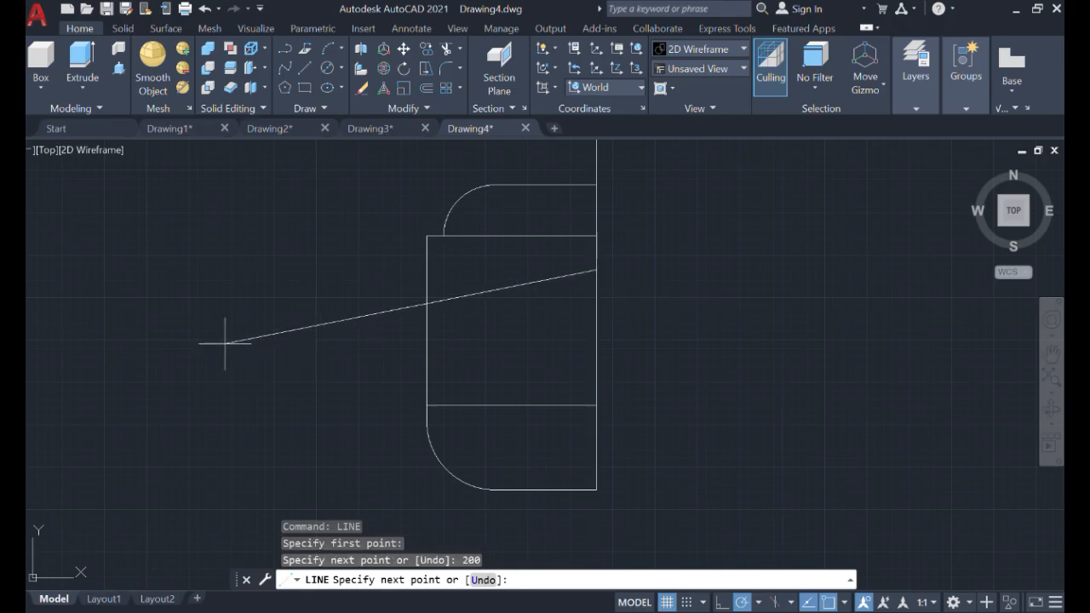
left_click(188, 269)
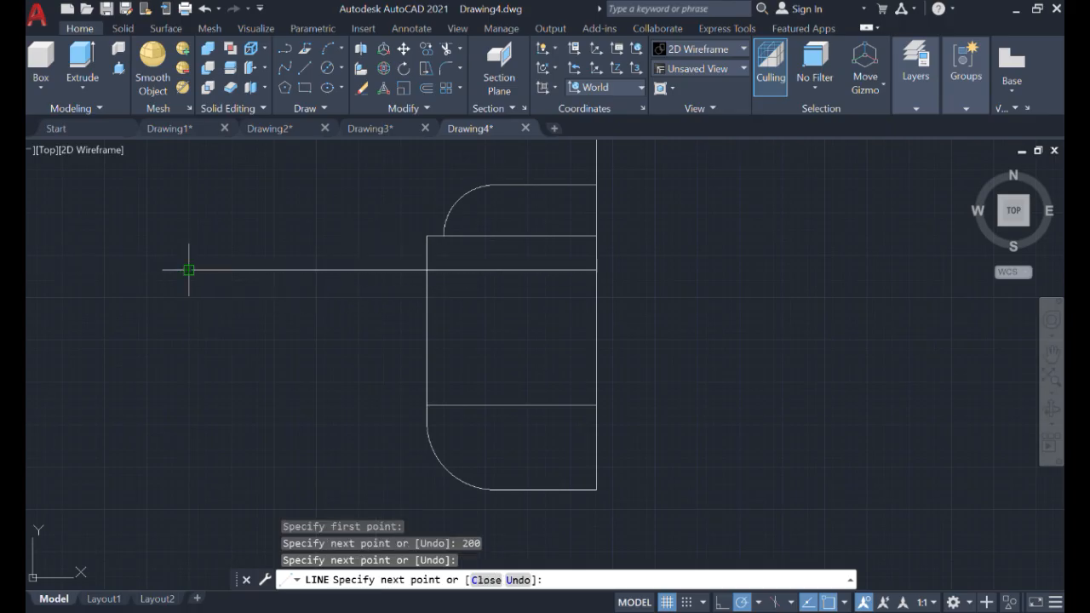
key("Escape")
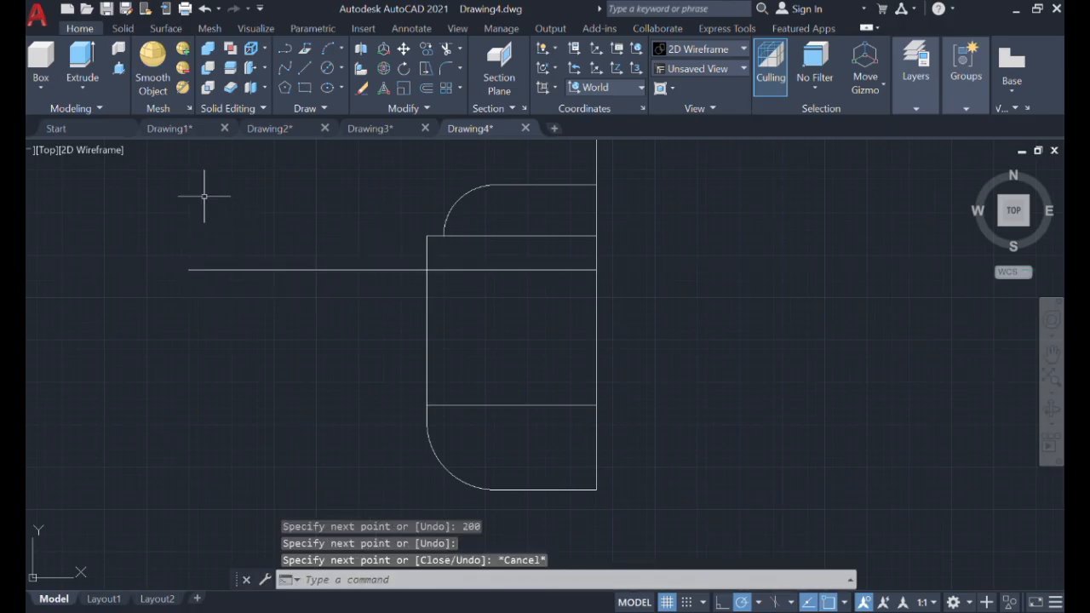
Draw a circle with a diameter of 2000 in the empty area to the right of the profile.
scroll(634, 265, "down", 2)
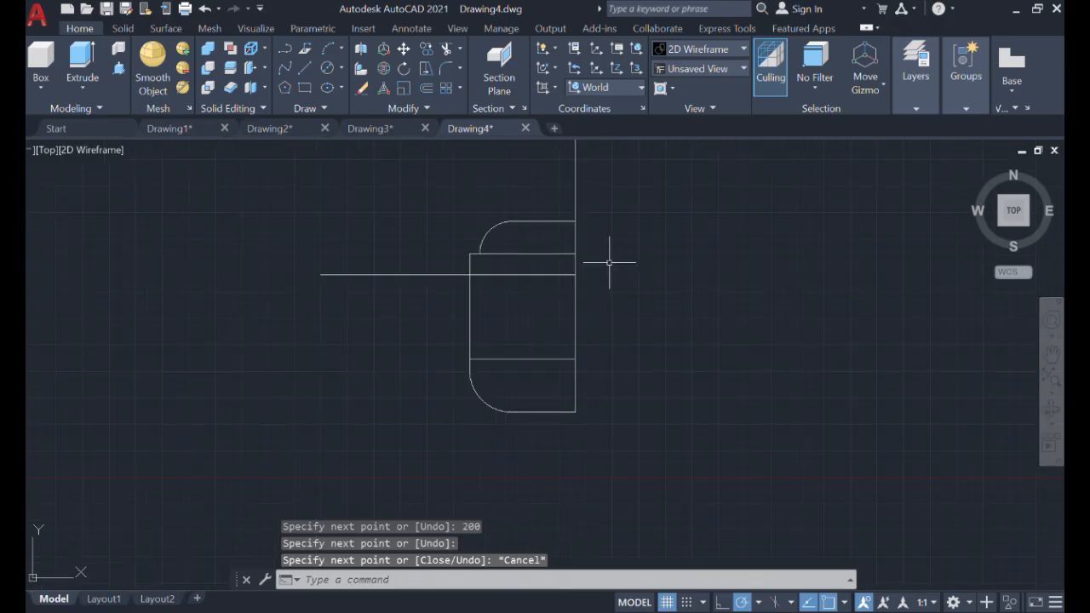
scroll(608, 262, "down", 2)
middle_click_drag(724, 255, 639, 266)
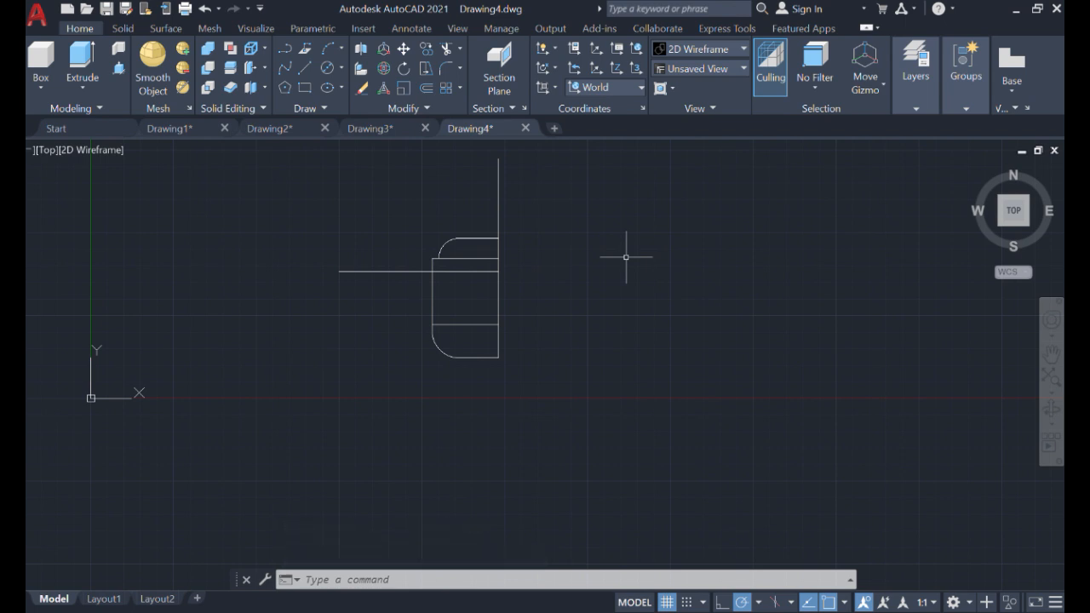
middle_click_drag(640, 246, 519, 307)
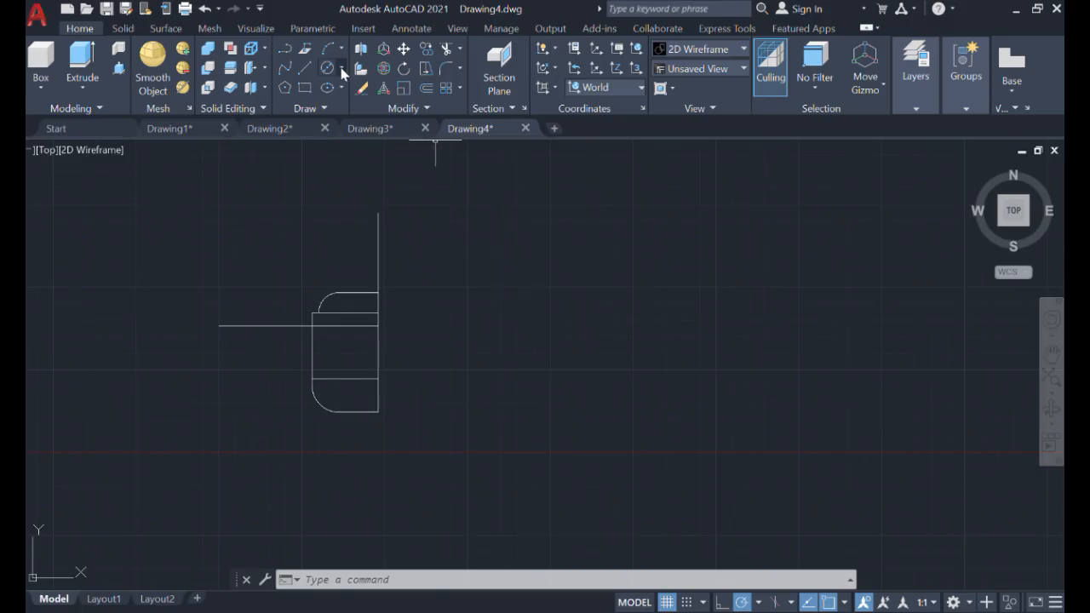
left_click(341, 70)
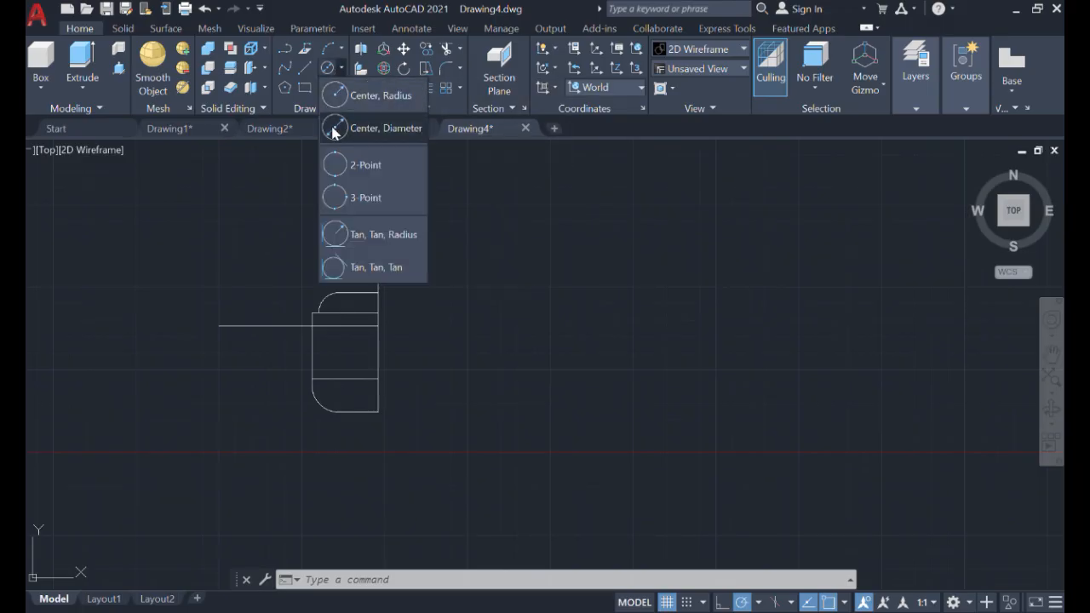
left_click(401, 132)
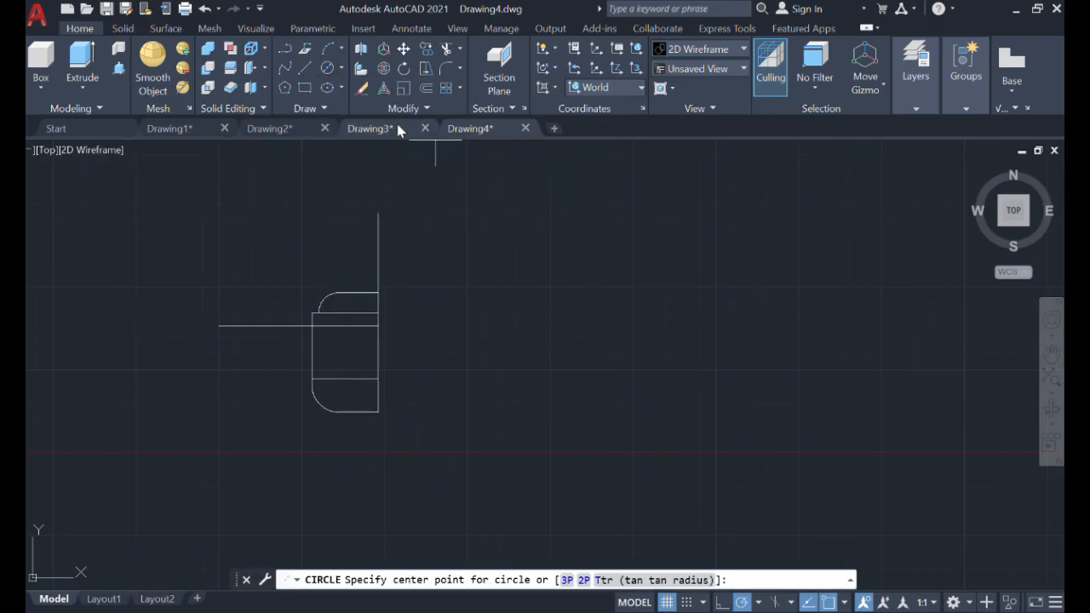
left_click(609, 256)
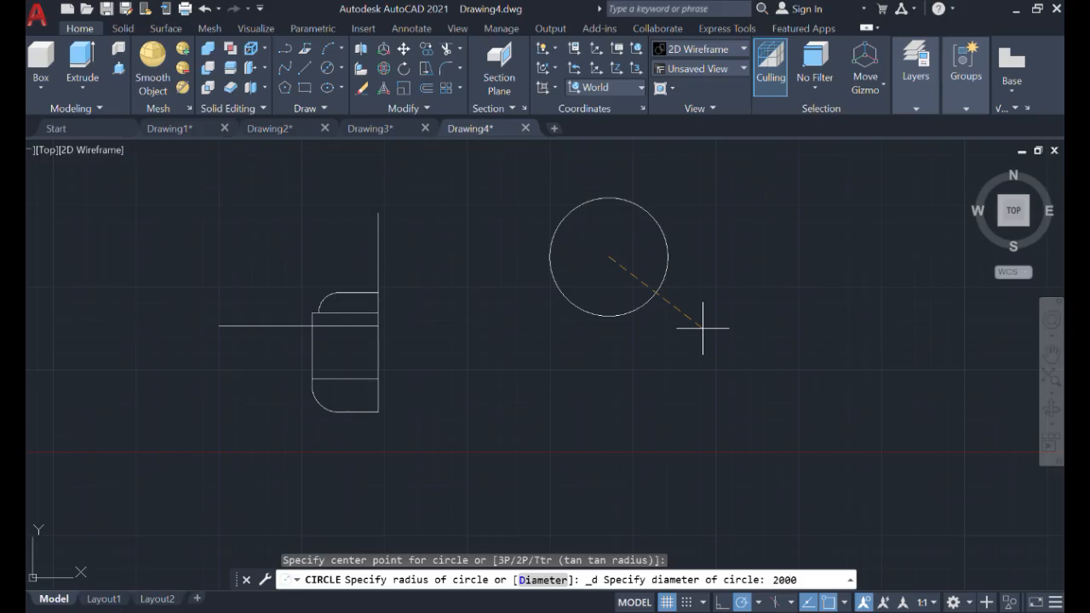
key("Return")
scroll(705, 331, "up", 2)
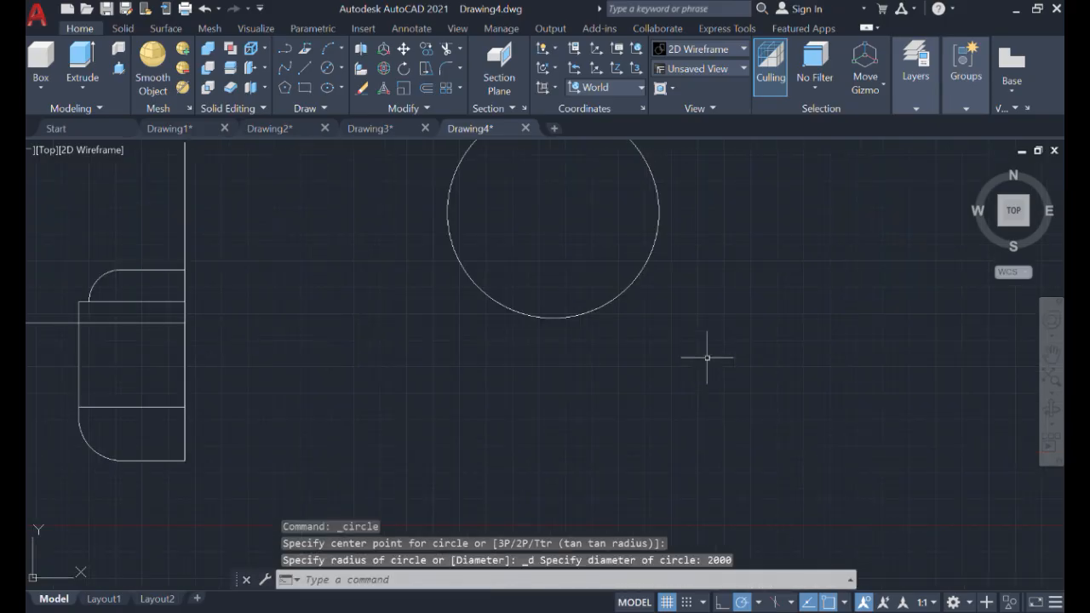
Draw a vertical line from the 2000-diameter circle's center to its bottom quadrant and back up to its top quadrant.
mouse_move(707, 349)
middle_mouse_down()
mouse_move(826, 349)
mouse_move(650, 406)
middle_mouse_up()
scroll(634, 375, "down", 2)
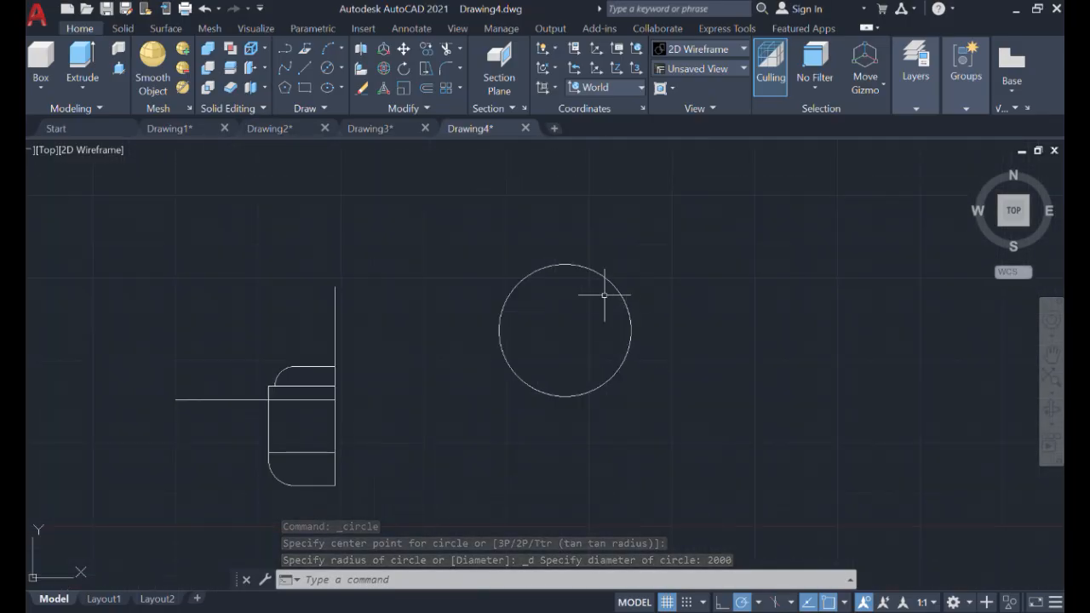
scroll(589, 311, "up", 4)
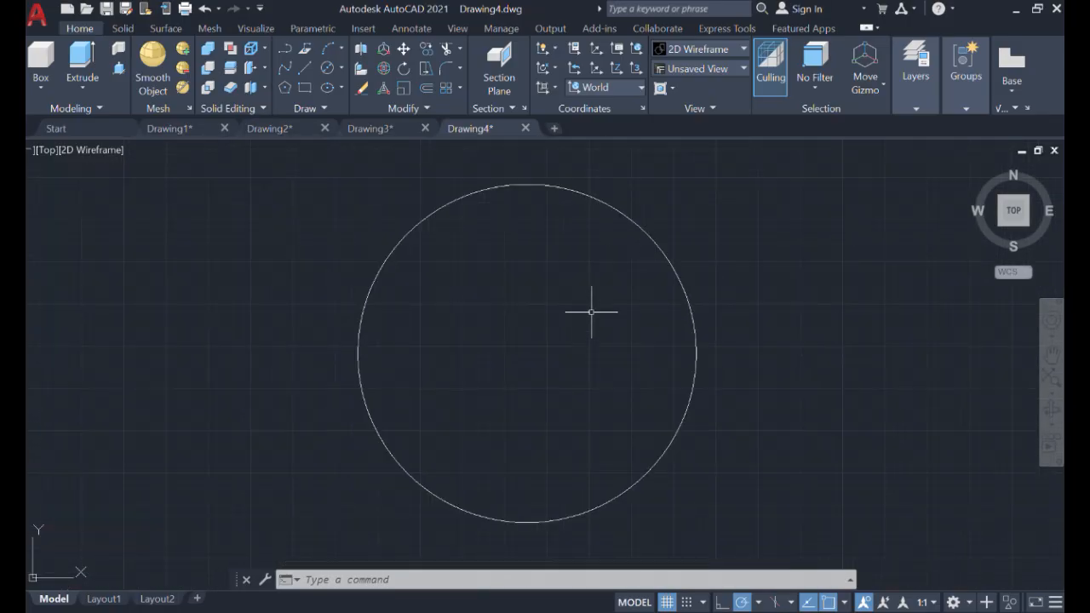
left_click(306, 68)
type("lin")
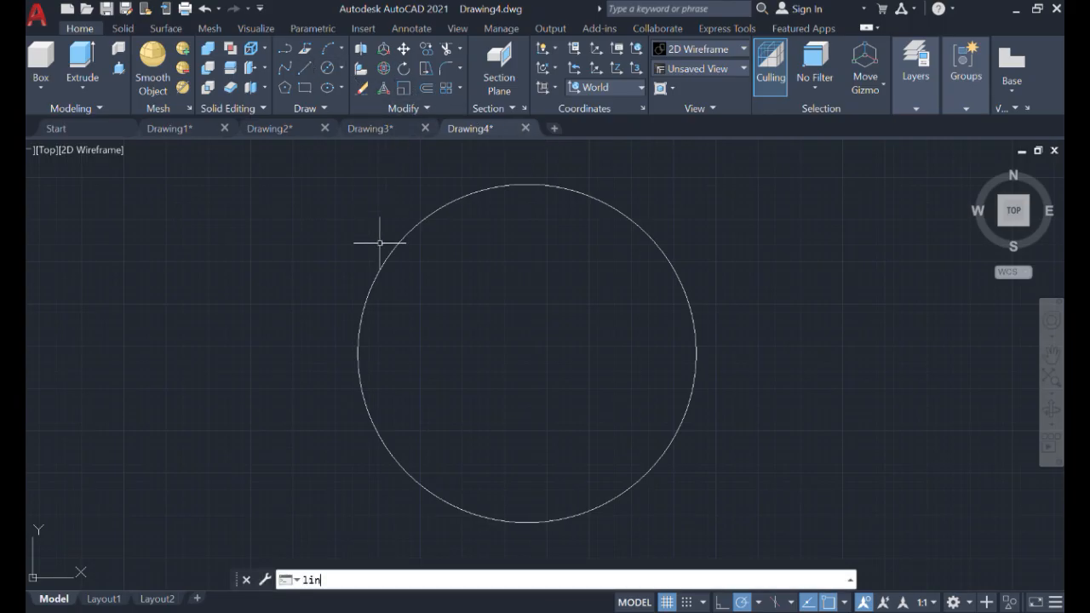
type("e")
key("Return")
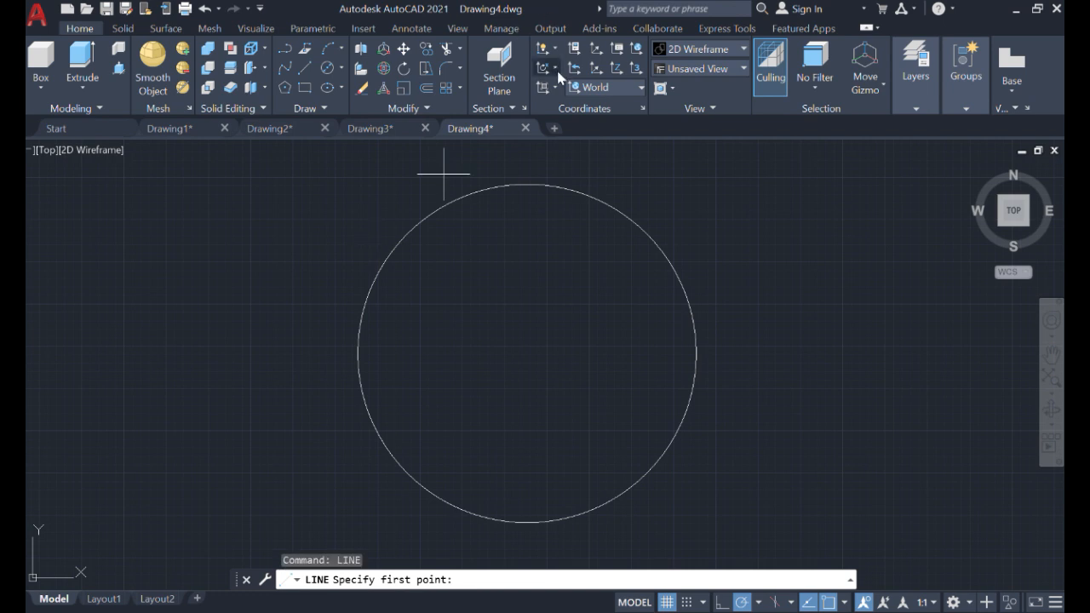
left_click(528, 183)
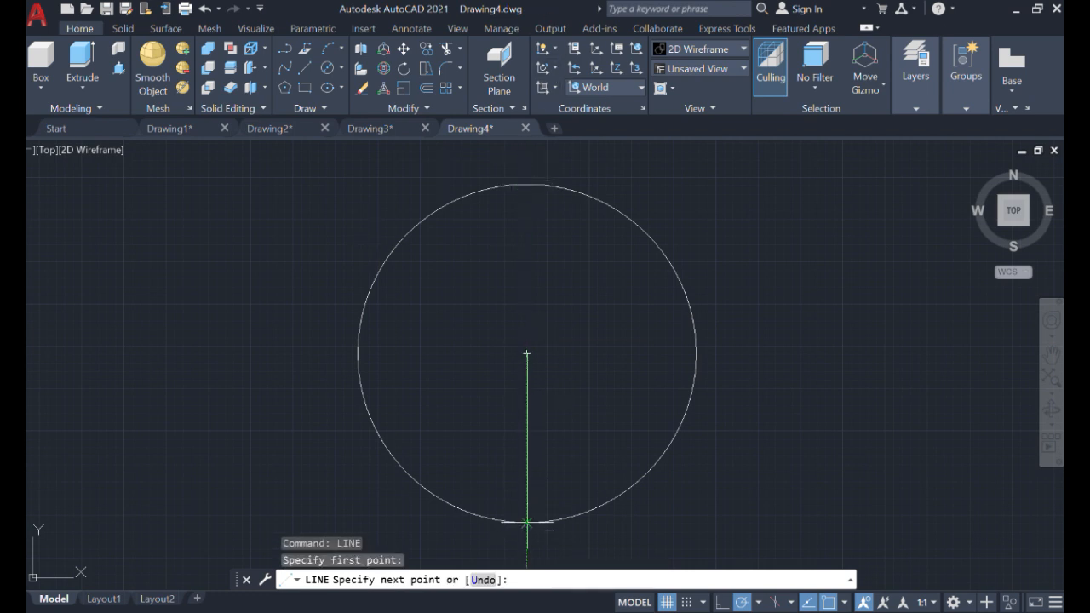
left_click(527, 522)
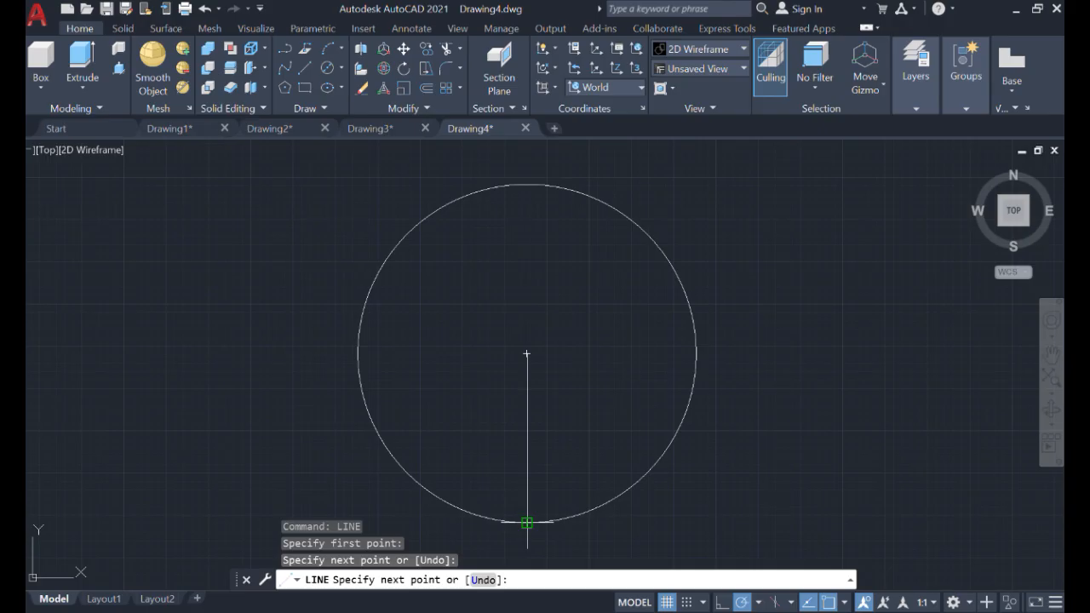
left_click(527, 184)
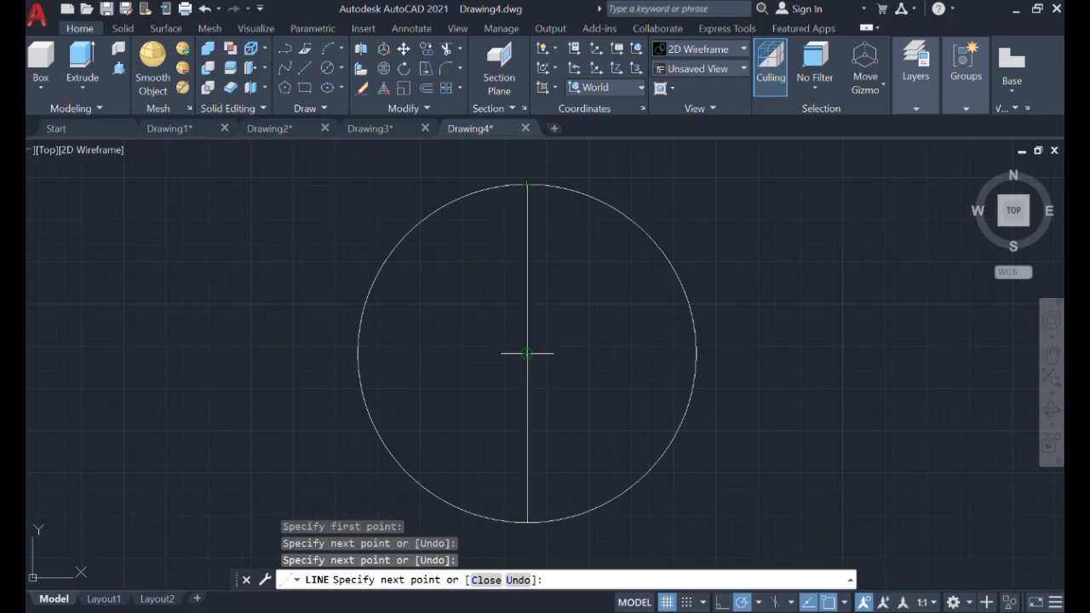
Continue the line to the circle's center and right quadrant, and finish the horizontal diameter at the left quadrant.
left_click(527, 354)
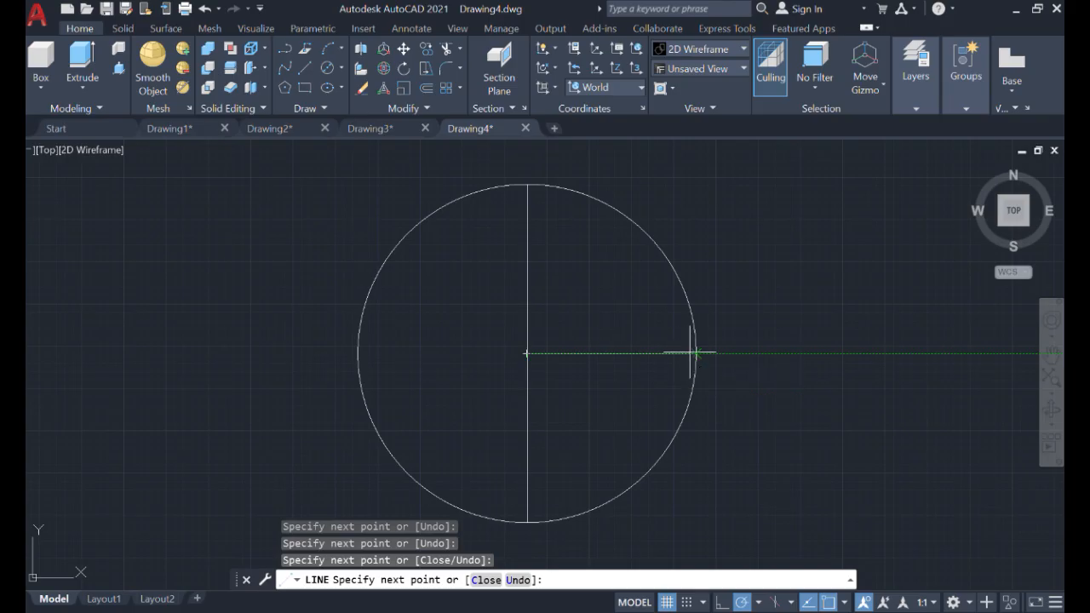
left_click(698, 353)
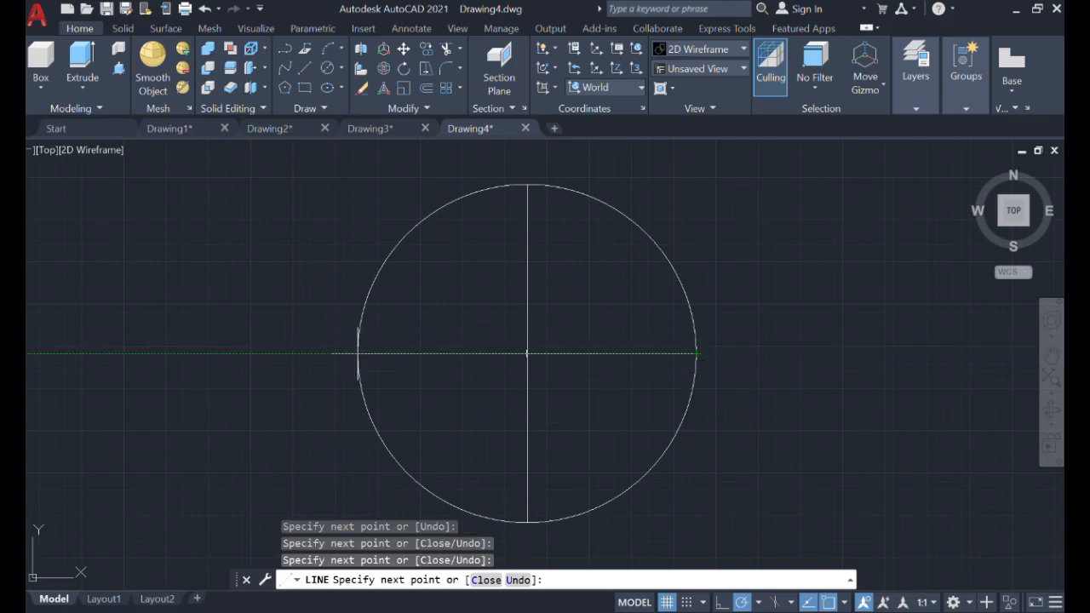
left_click(357, 353)
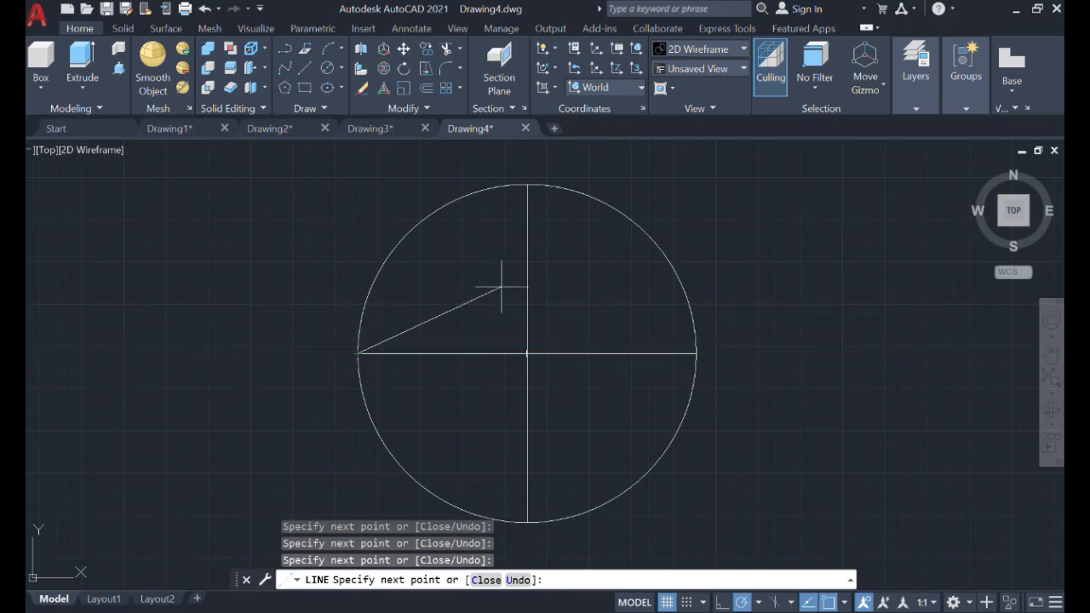
key("Escape")
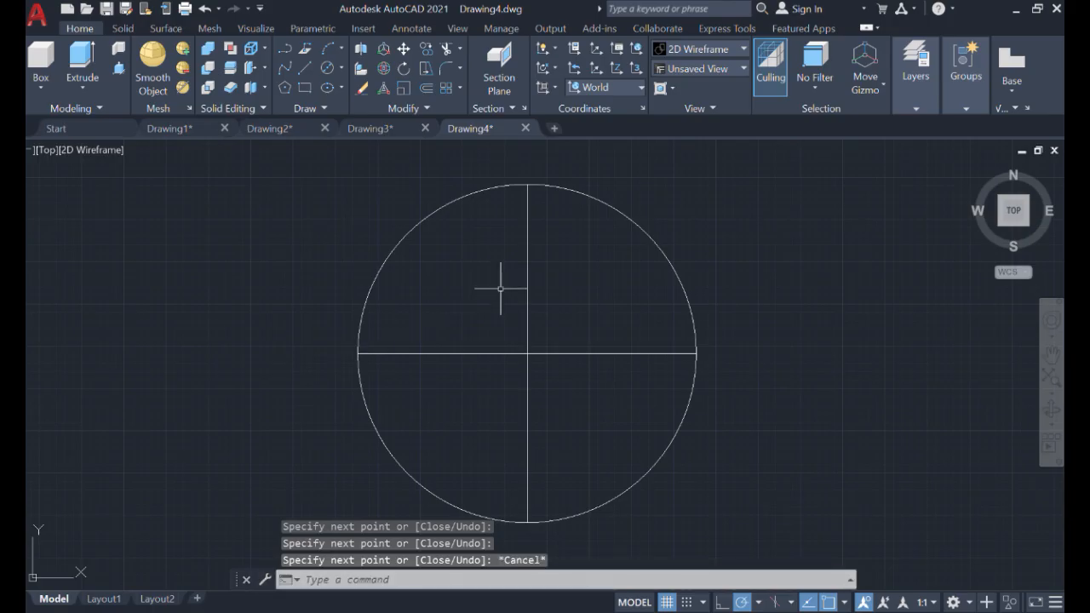
Move the circle and its cross lines by the circle's center, down and left to an empty spot closer to the profile.
scroll(580, 281, "down", 4)
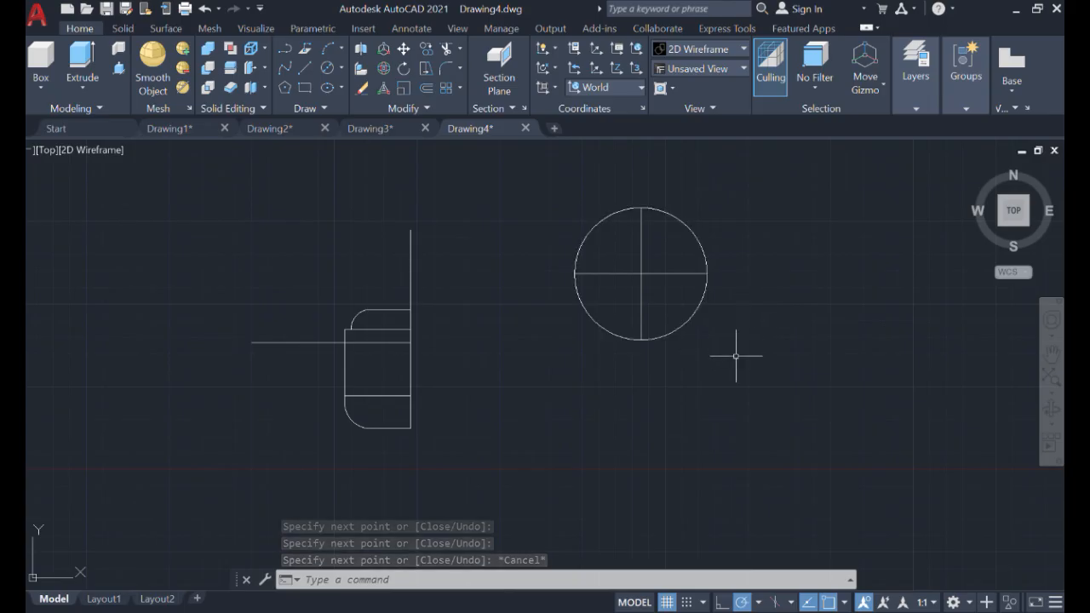
left_click(753, 354)
left_click(566, 203)
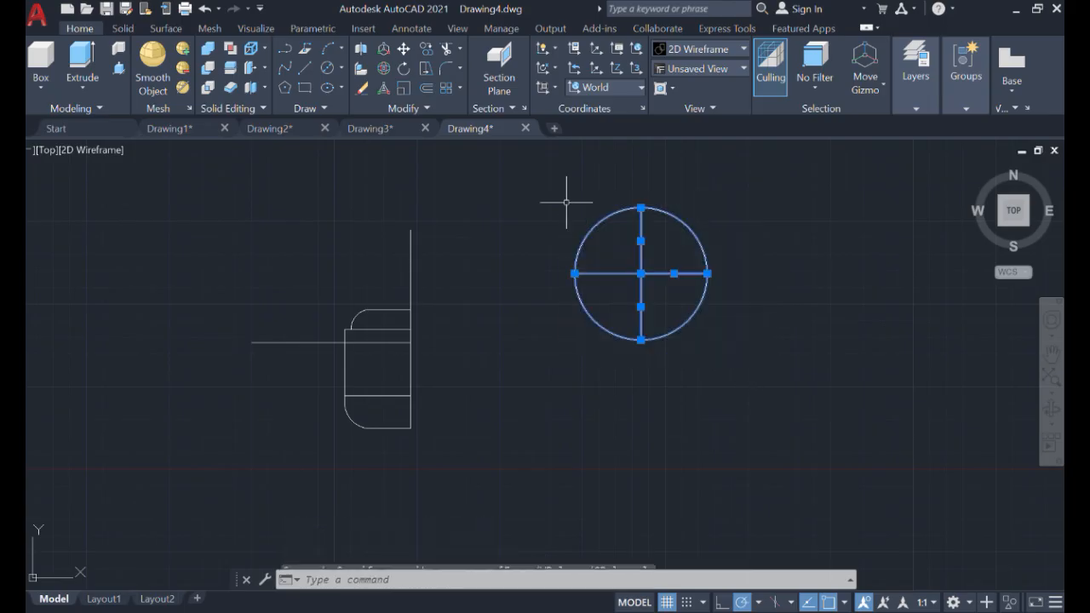
type("mi")
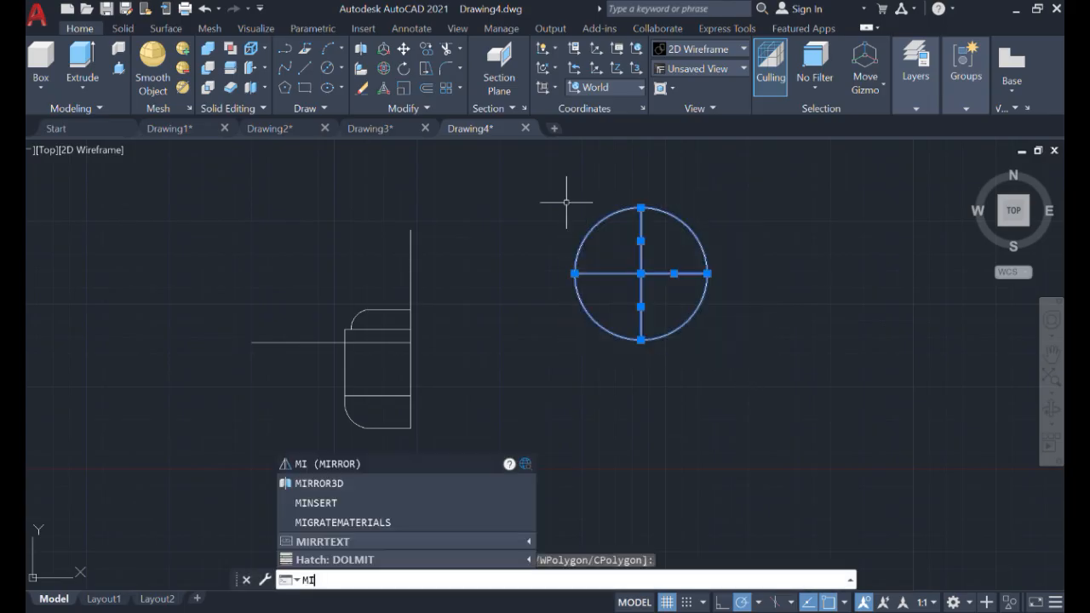
key("BackSpace")
type("o")
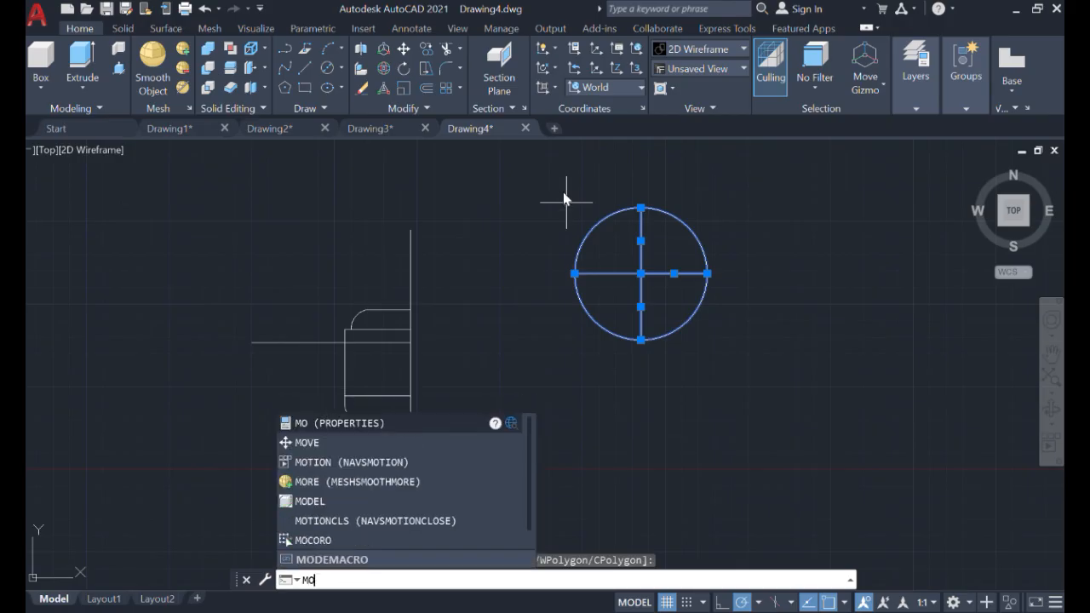
type("ve")
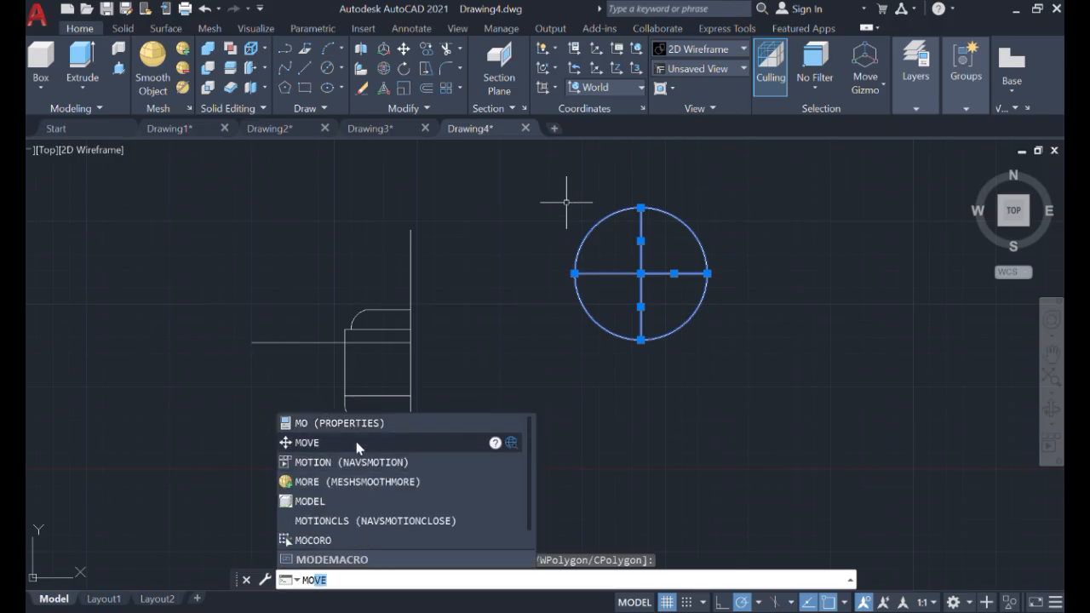
key("Return")
left_click(641, 273)
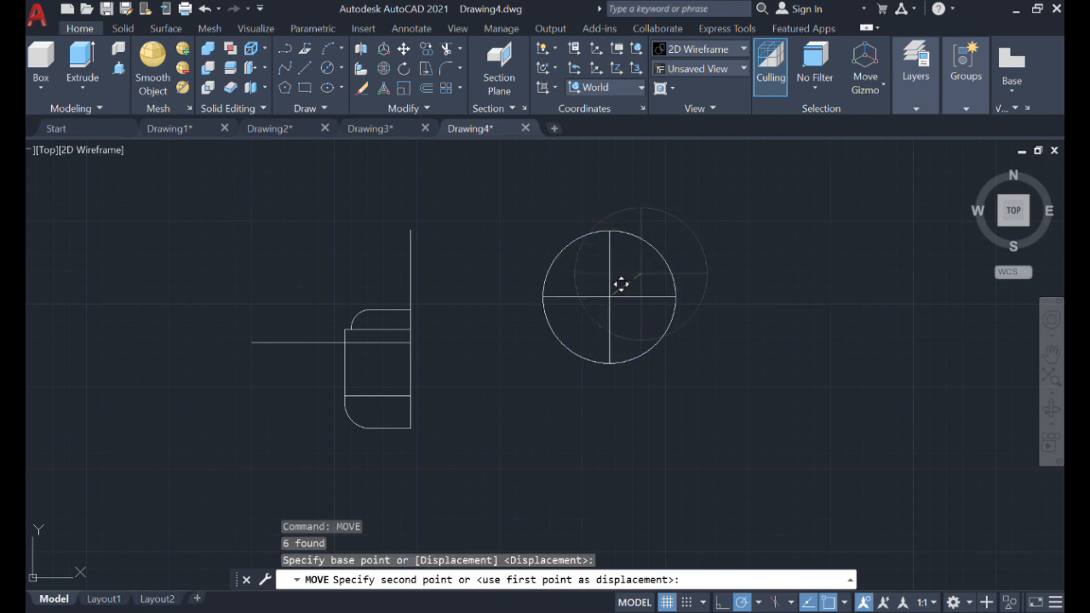
left_click(553, 326)
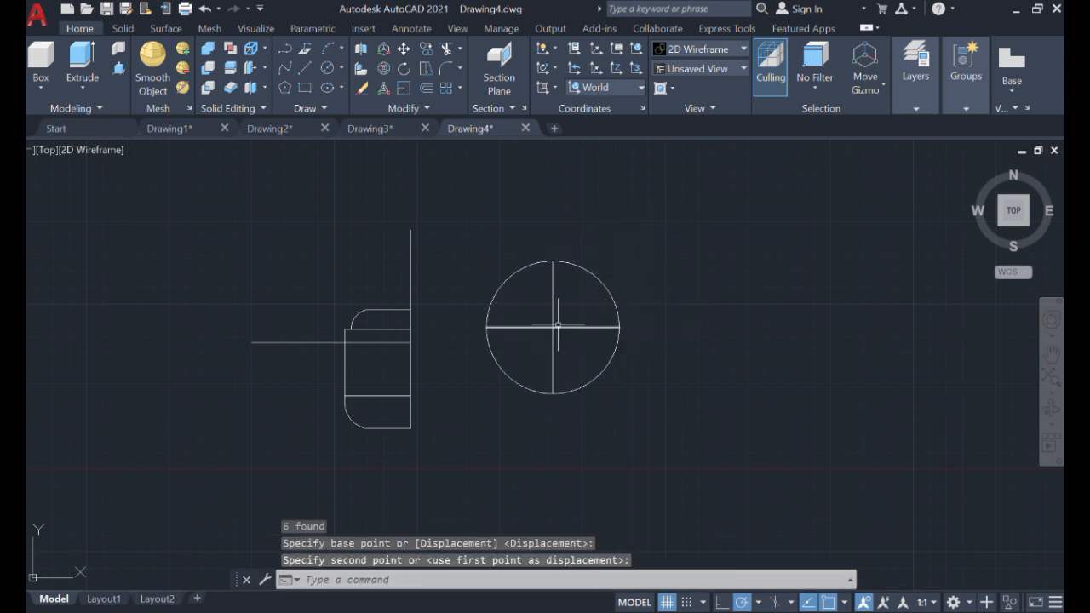
In an angled 3D view, 3D-rotate the circle and its cross lines about the X axis through the circle's center until they stand upright.
scroll(628, 324, "up", 2)
middle_click_drag(639, 324, 780, 313)
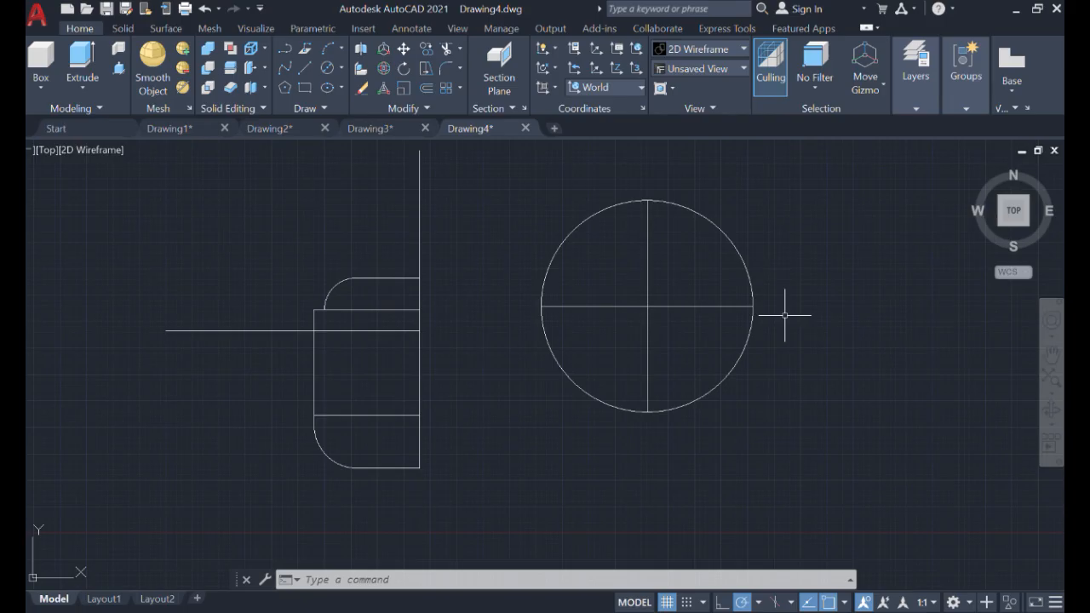
type("ORB")
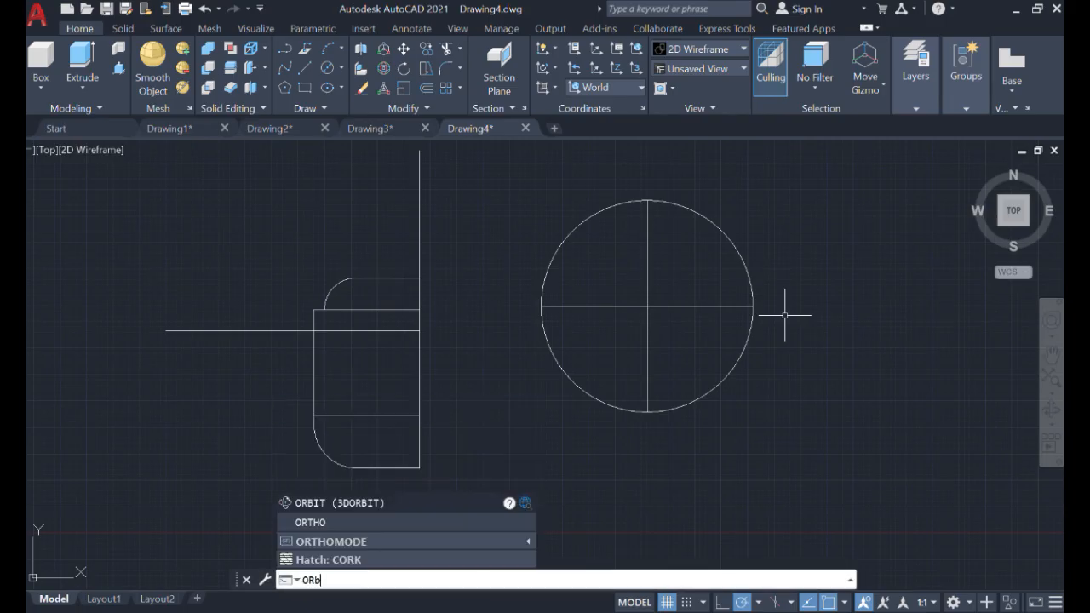
key("Return")
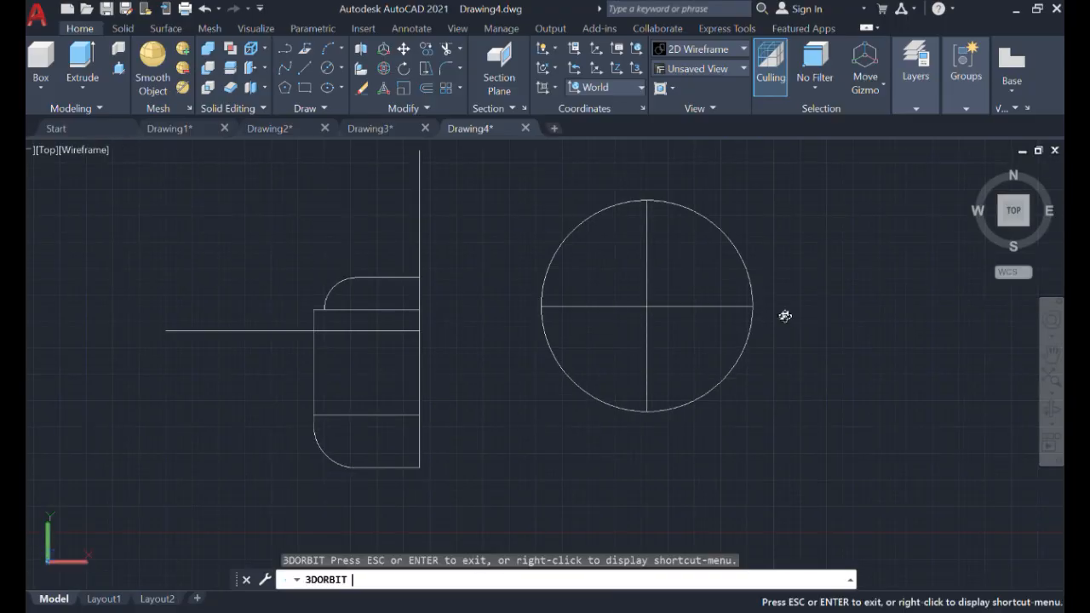
mouse_move(835, 376)
left_mouse_down()
mouse_move(829, 355)
mouse_move(869, 270)
mouse_move(887, 264)
mouse_move(920, 282)
mouse_move(873, 275)
left_mouse_up()
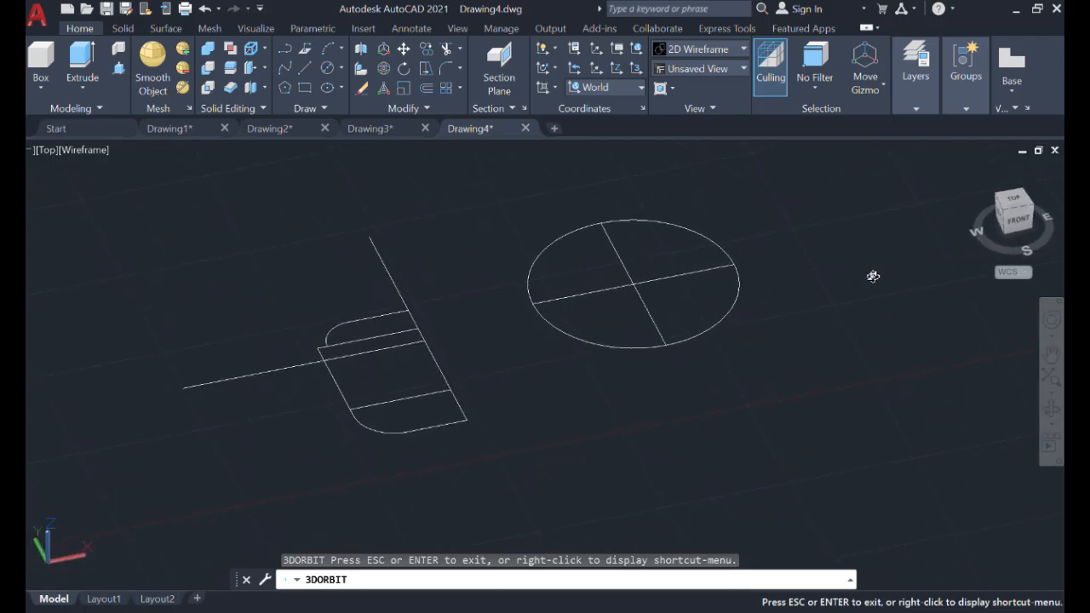
key("Escape")
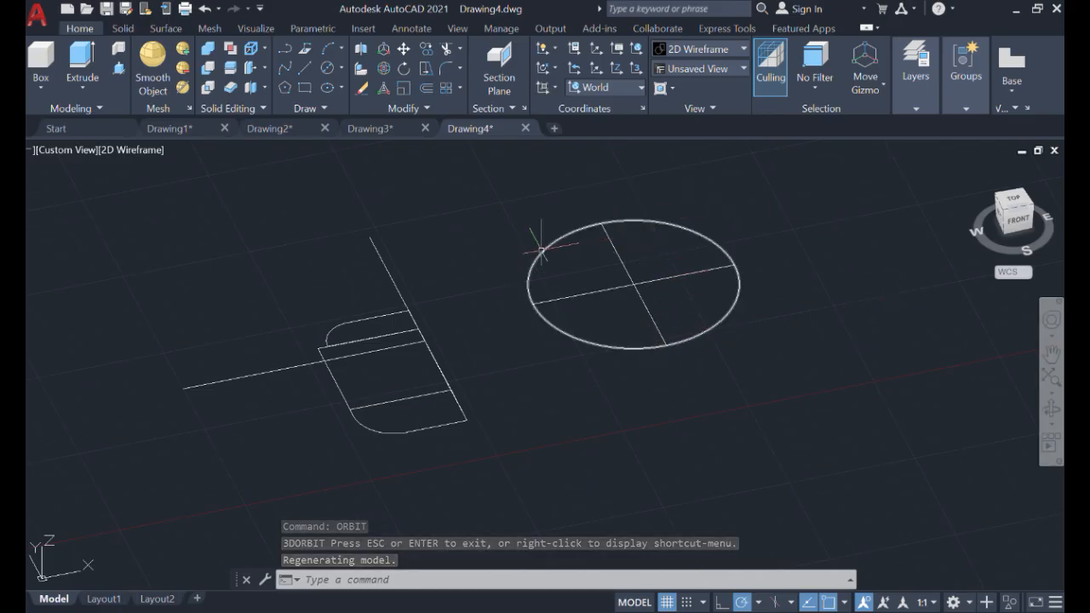
left_click(775, 361)
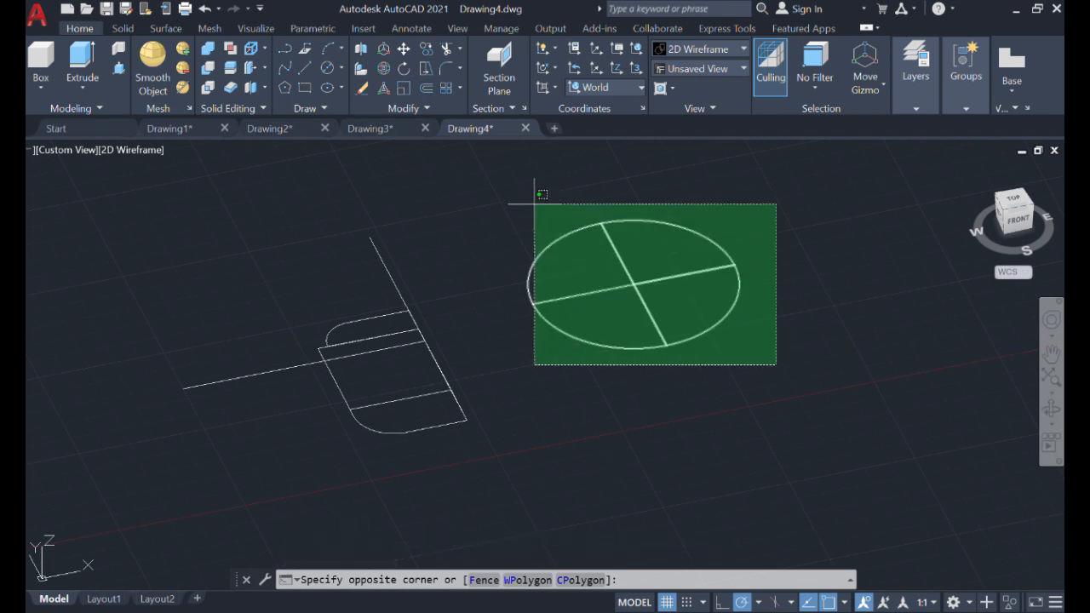
left_click(508, 197)
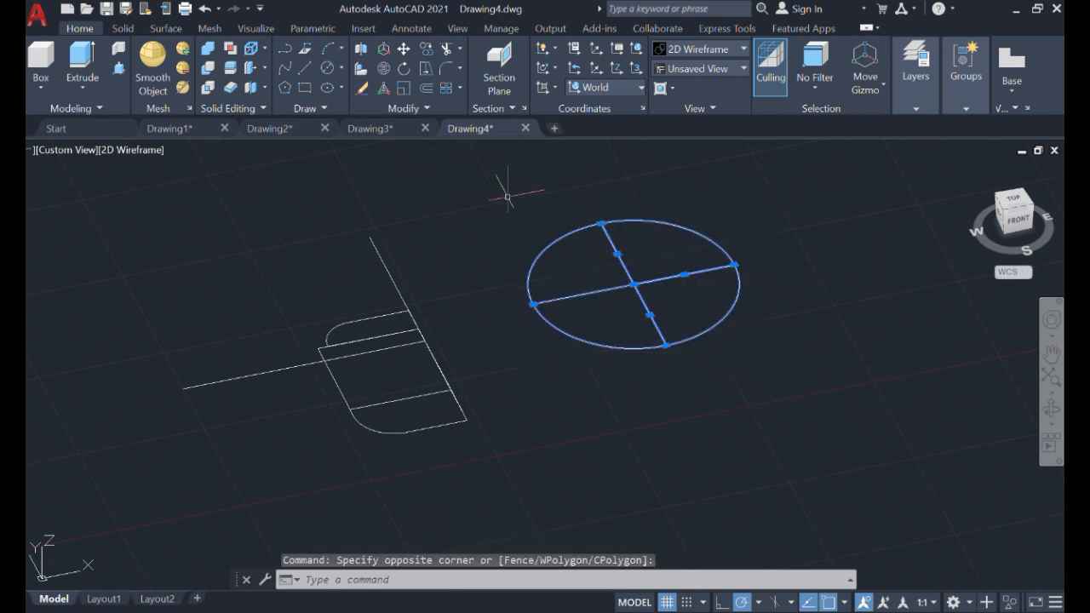
type("3d")
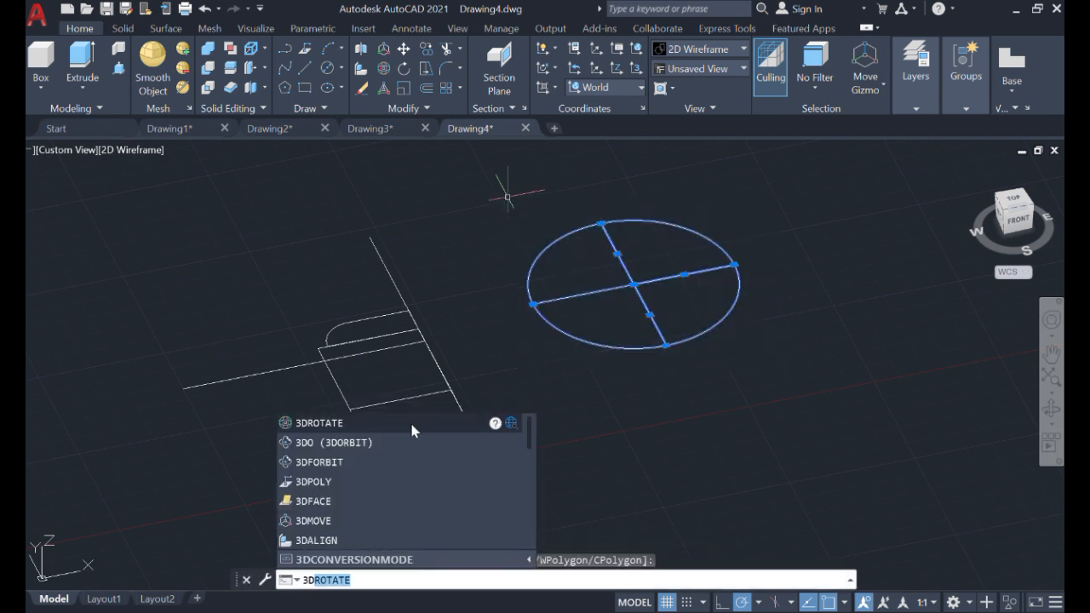
left_click(362, 423)
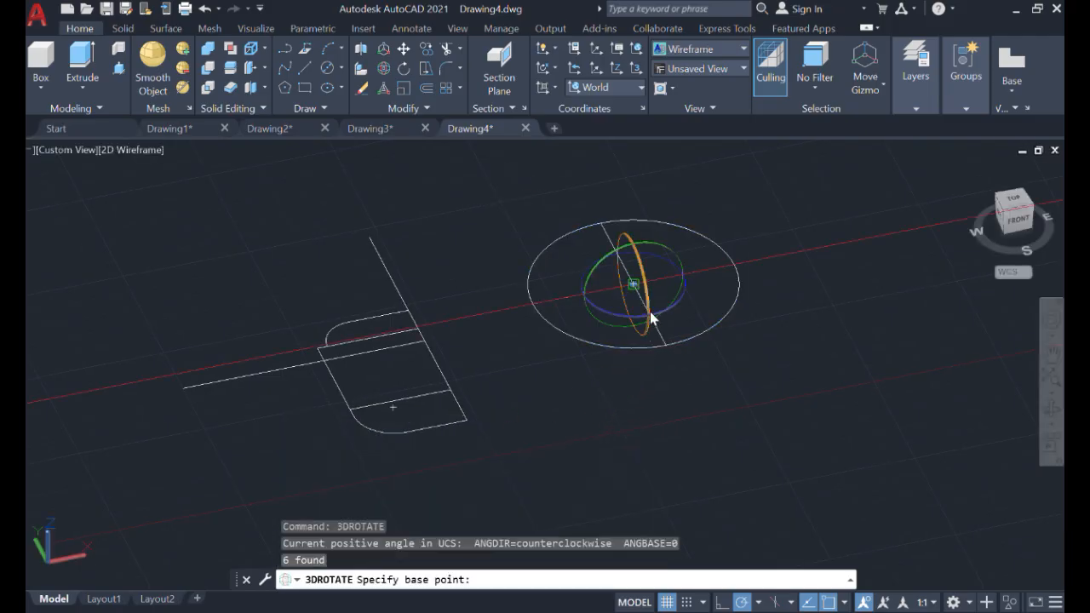
left_click(650, 317)
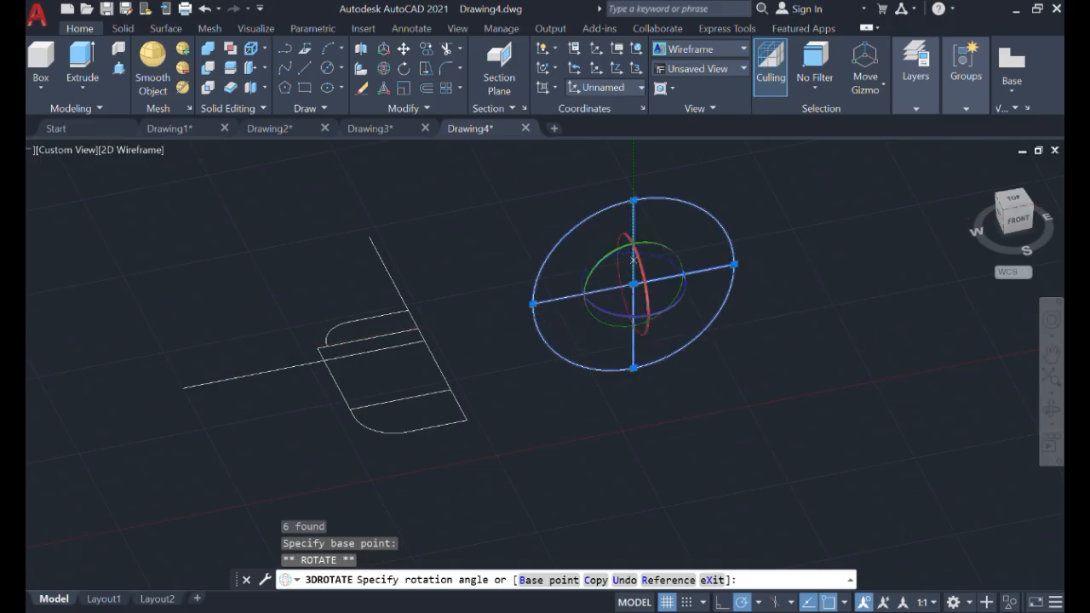
left_click(633, 259)
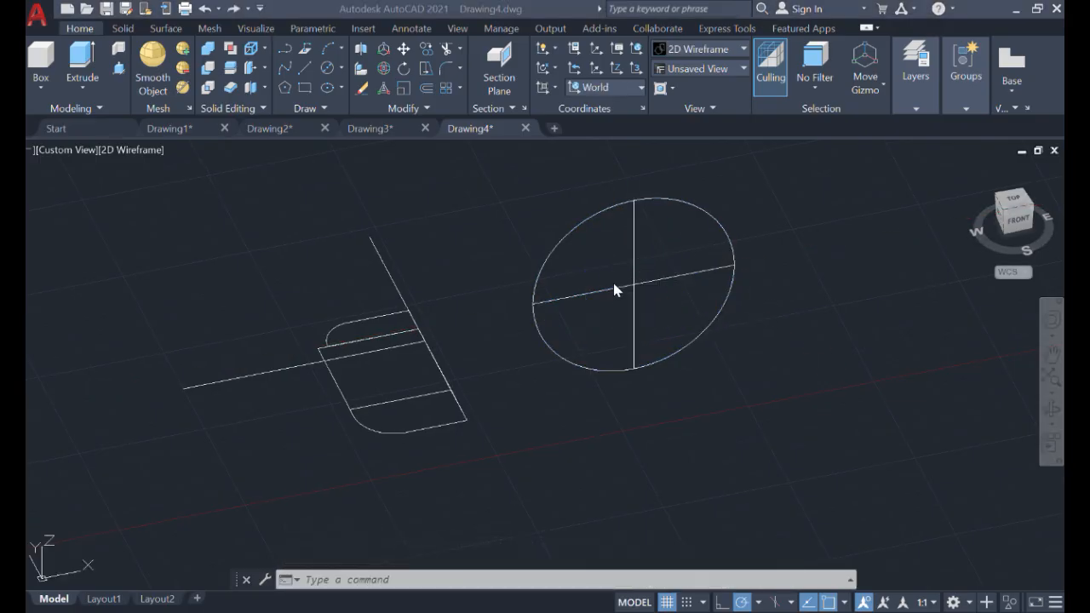
Move the upright circle and its cross lines from the circle's center to the main rectangle's upper-right corner.
left_click(767, 369)
left_click(514, 193)
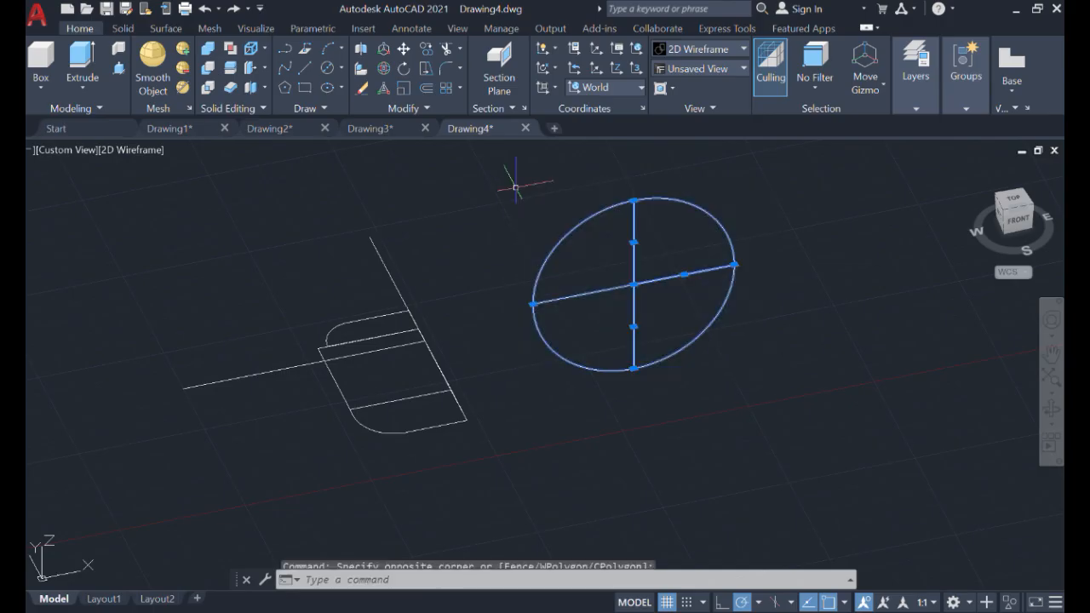
type("mov")
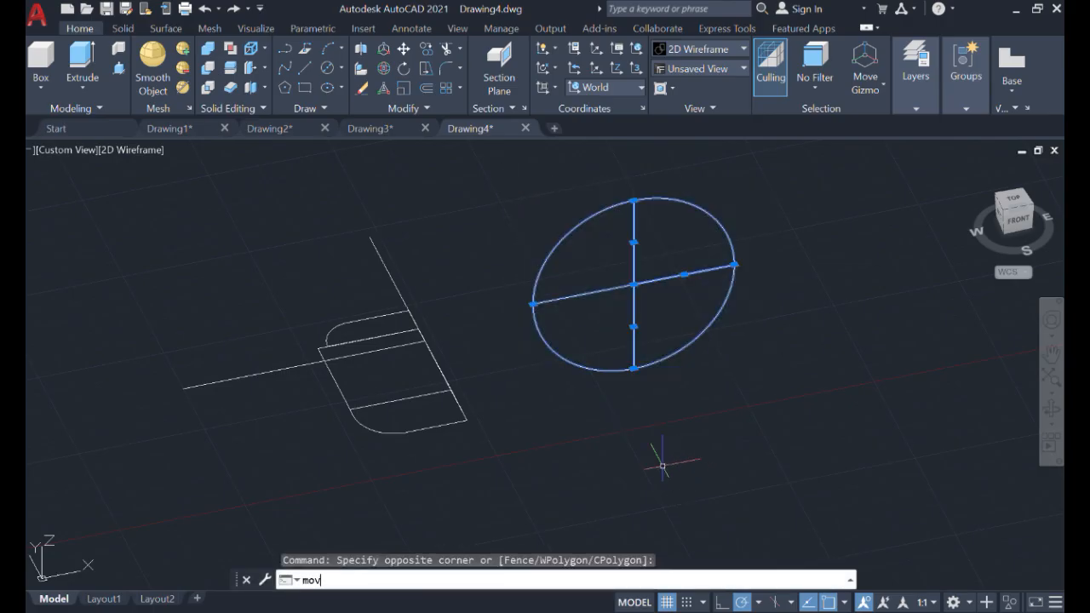
type("e")
left_click(423, 414)
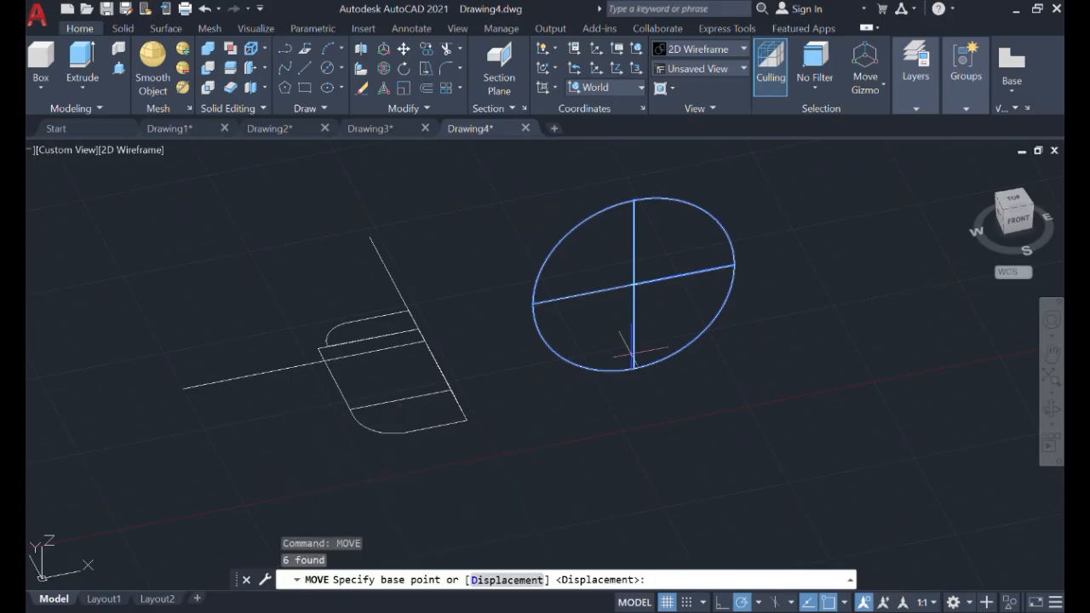
left_click(633, 284)
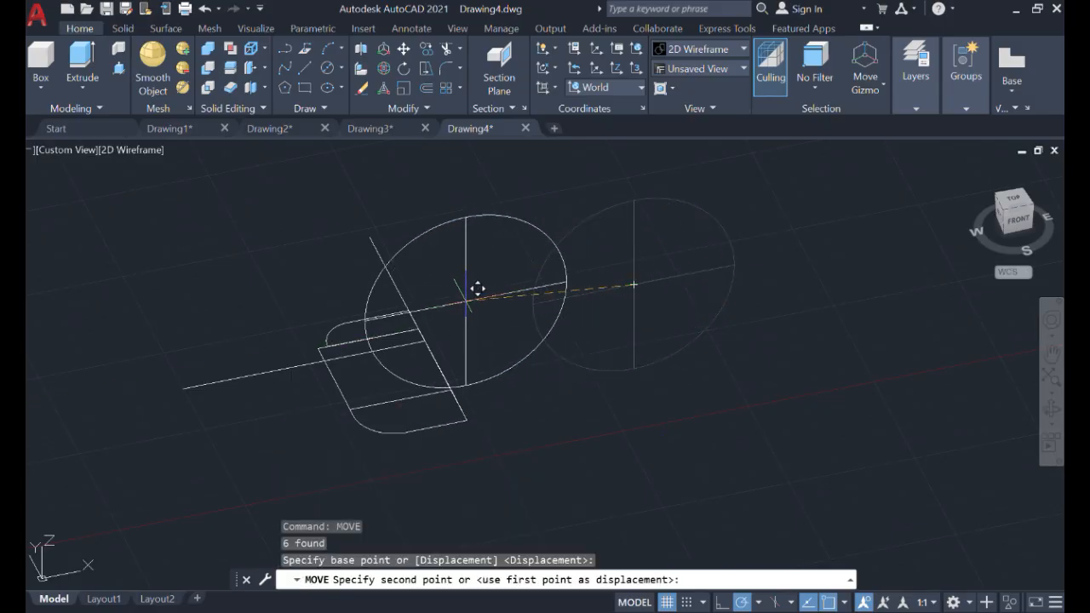
scroll(478, 289, "up", 4)
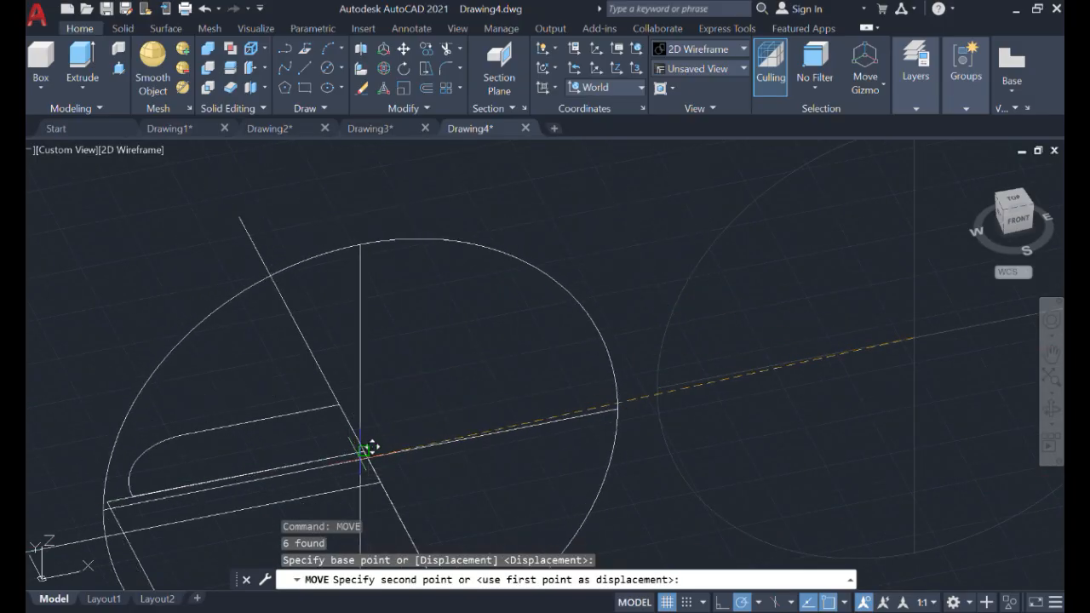
left_click(365, 451)
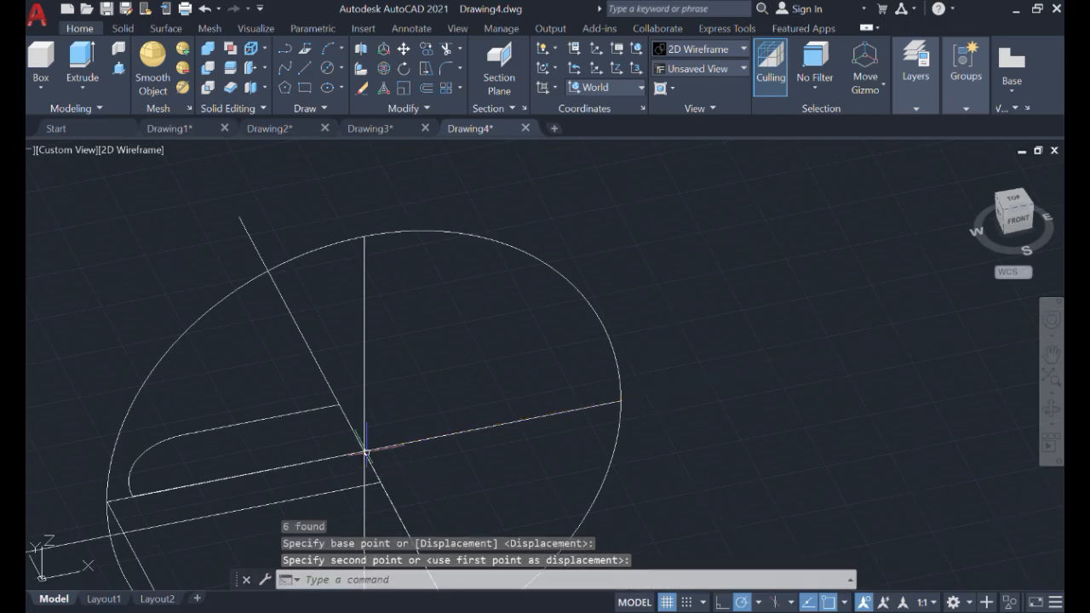
Revolve the main rectangle and both rounded end profiles 360 degrees about their shared straight edge, from the outer corner of one end profile to the other's.
scroll(728, 446, "down", 4)
middle_click_drag(729, 445, 708, 306)
scroll(719, 326, "up", 4)
scroll(713, 324, "down", 2)
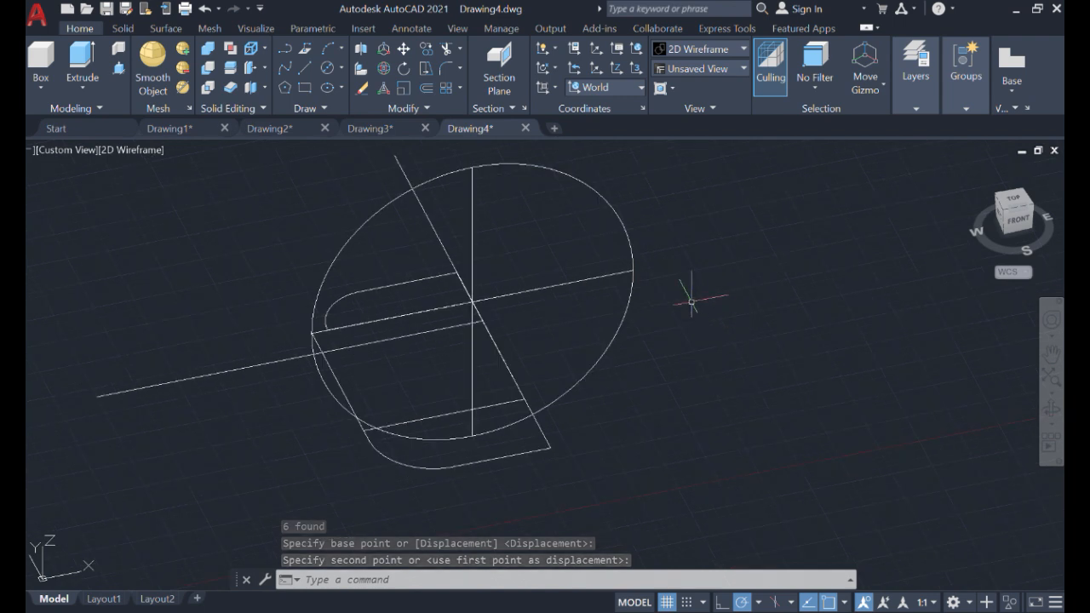
left_click(407, 277)
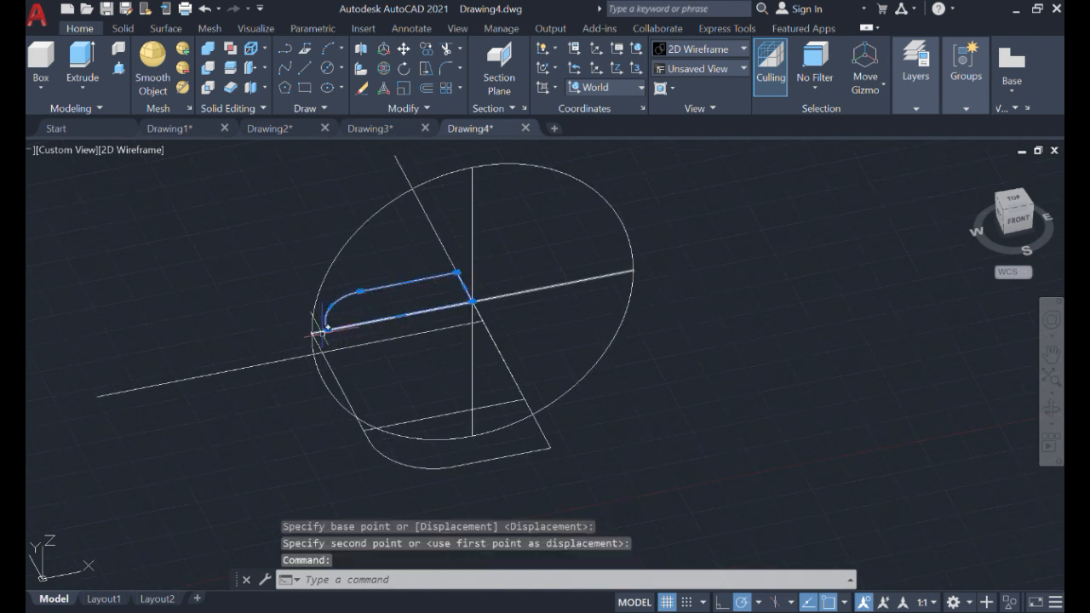
left_click(502, 354)
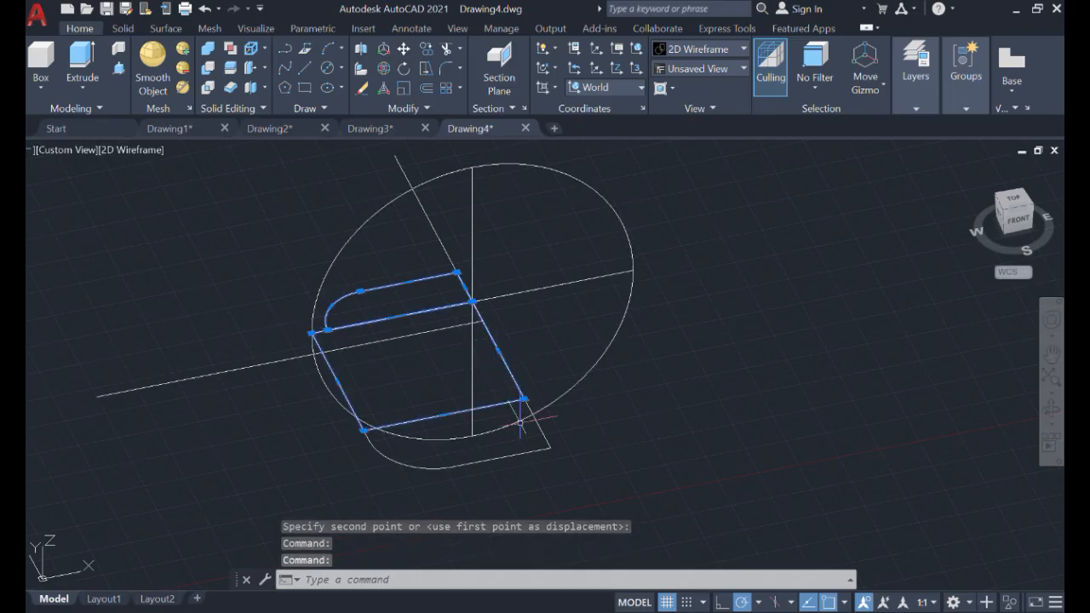
left_click(549, 445)
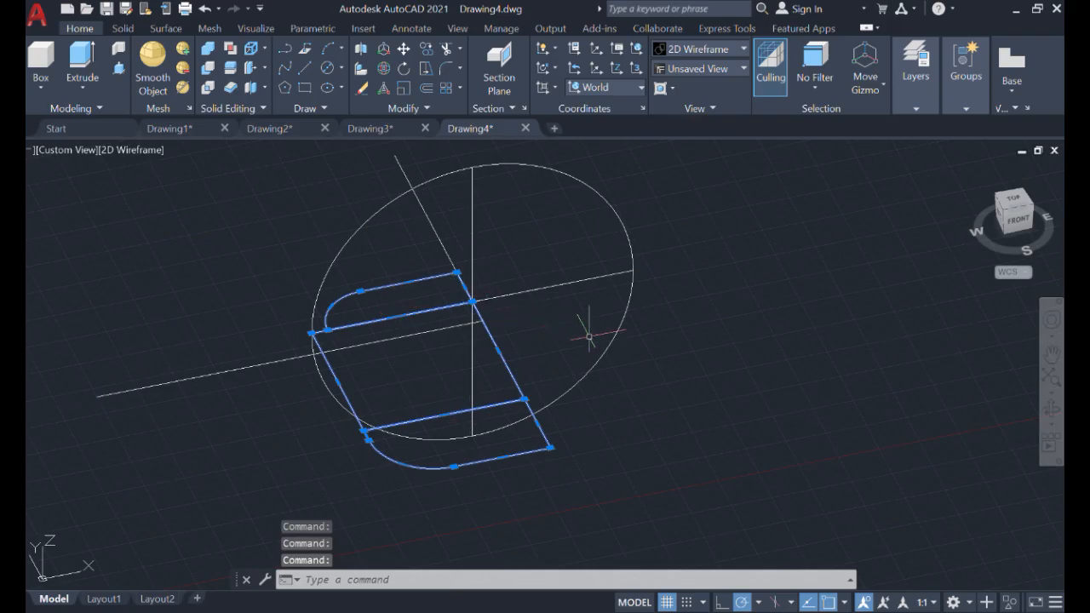
type("re")
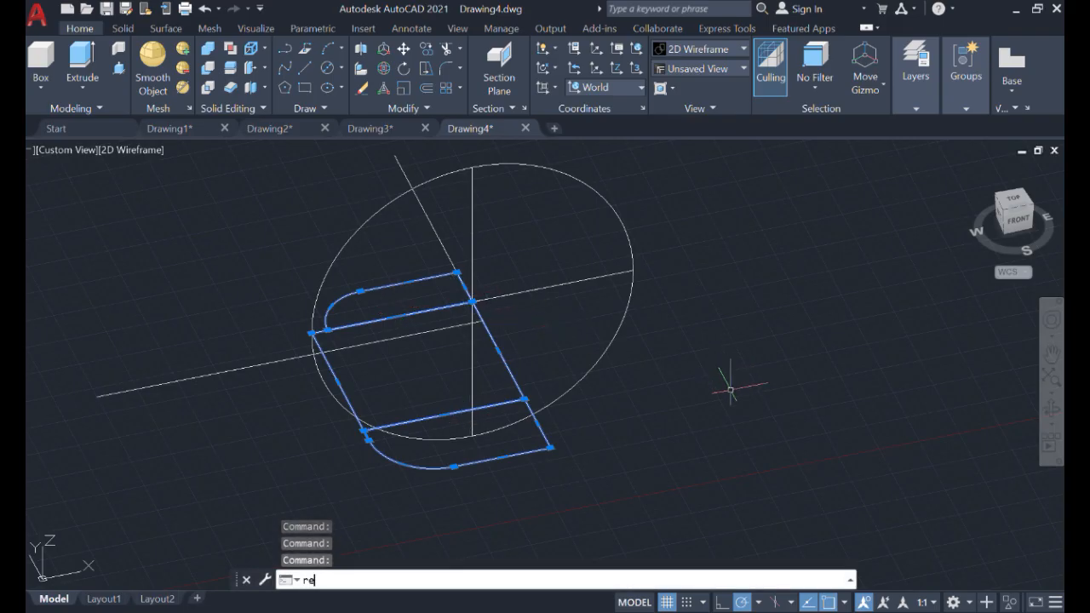
type("v")
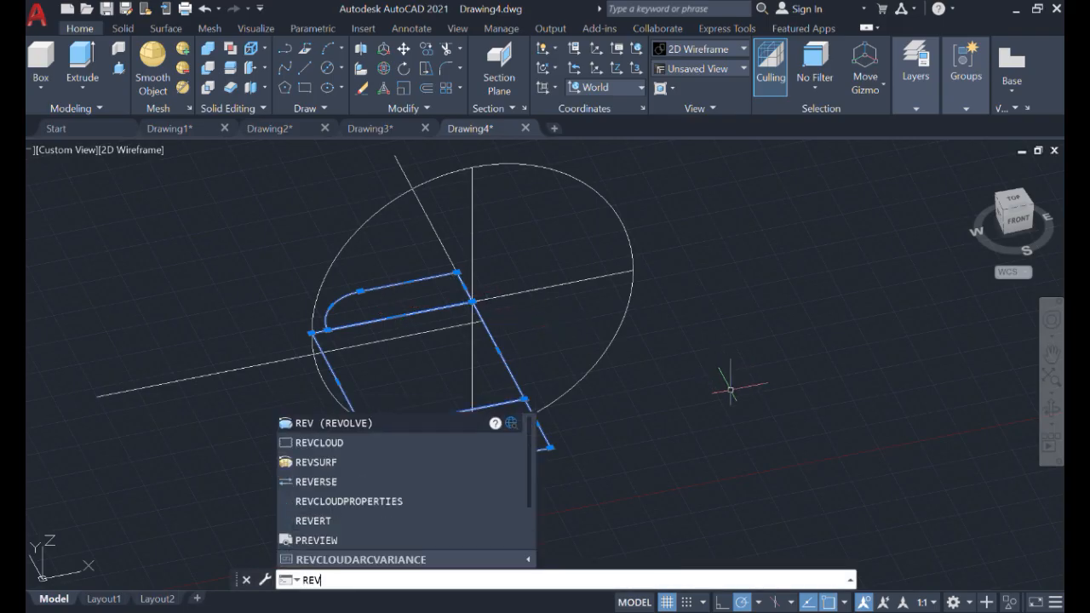
left_click(462, 421)
left_click(544, 438)
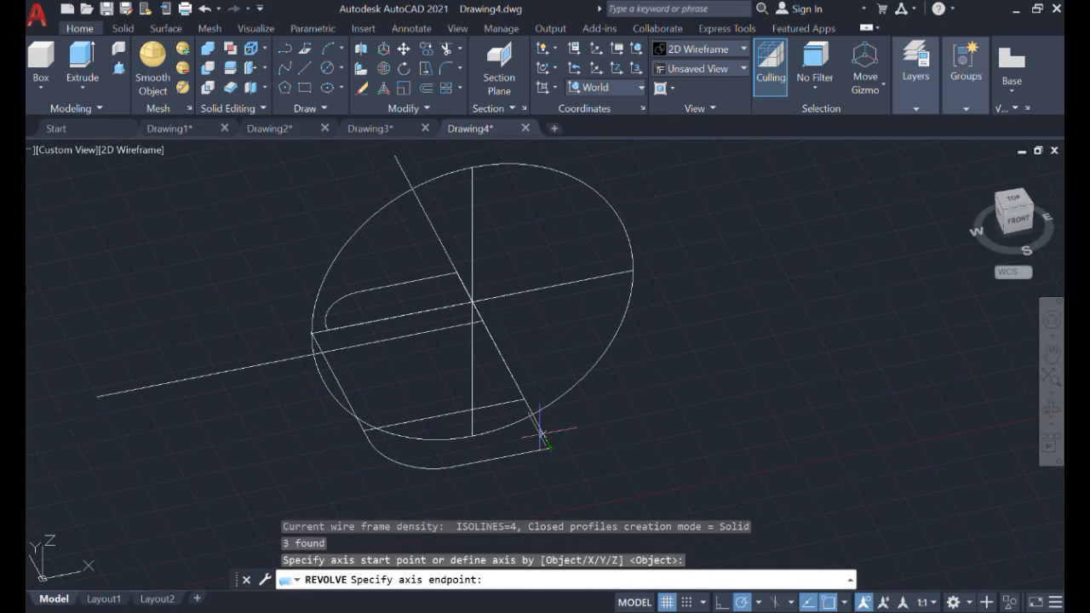
left_click(457, 270)
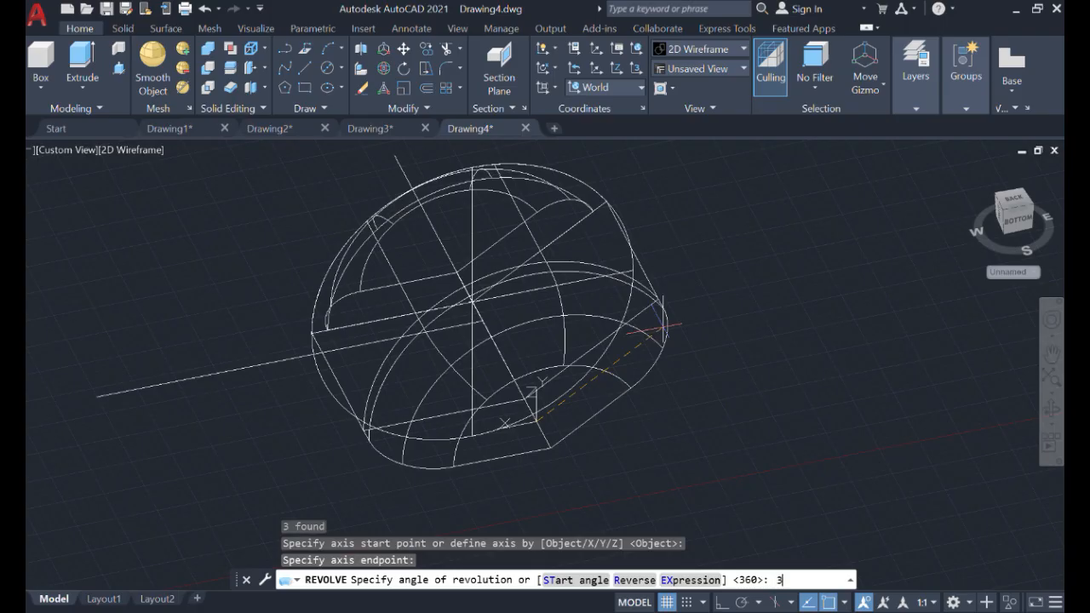
key("Return")
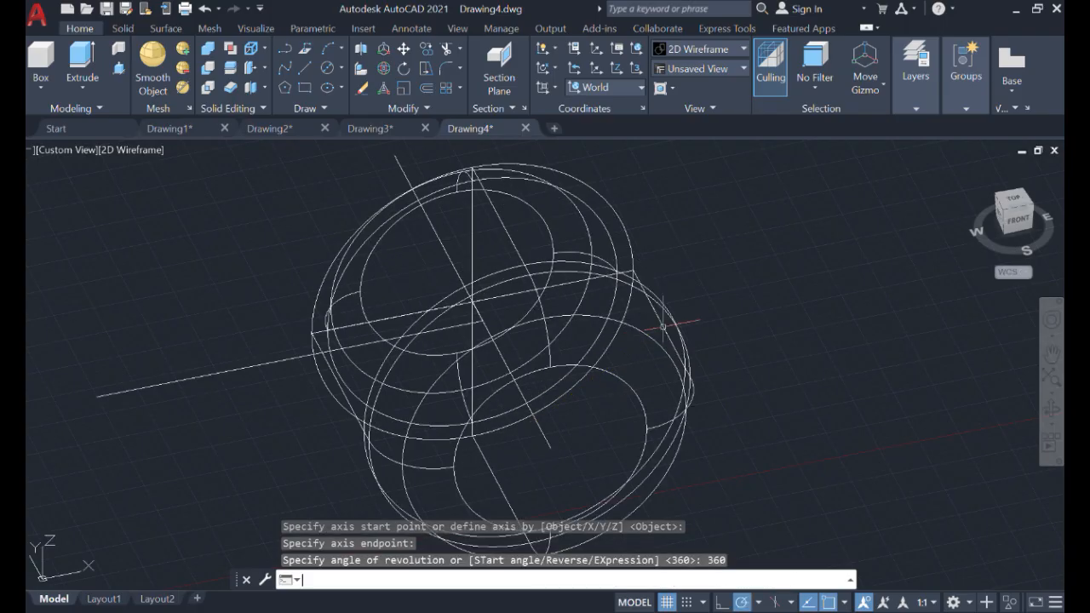
Orbit around the revolved solids and display them in the Shades of Gray visual style to inspect the shape from below.
left_click(1052, 409)
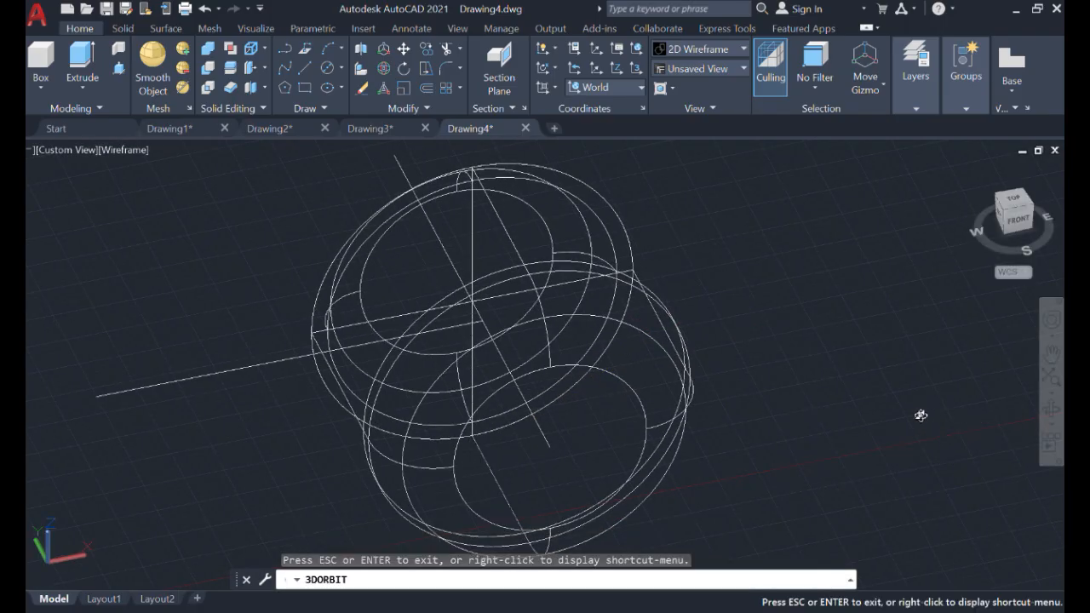
left_click_drag(921, 415, 662, 207)
left_click_drag(730, 247, 712, 140)
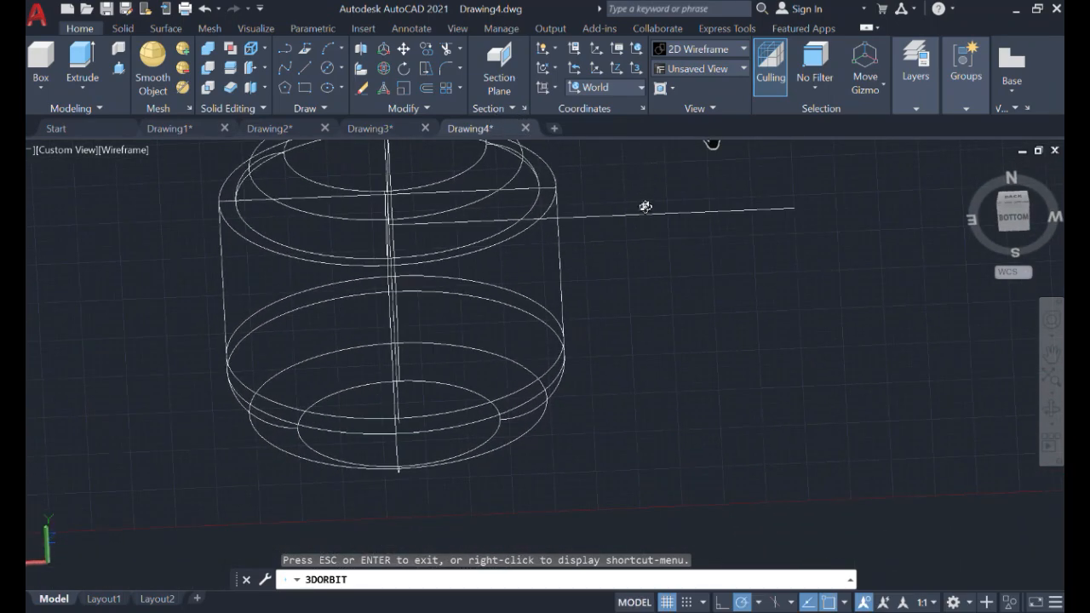
left_click_drag(649, 243, 721, 245)
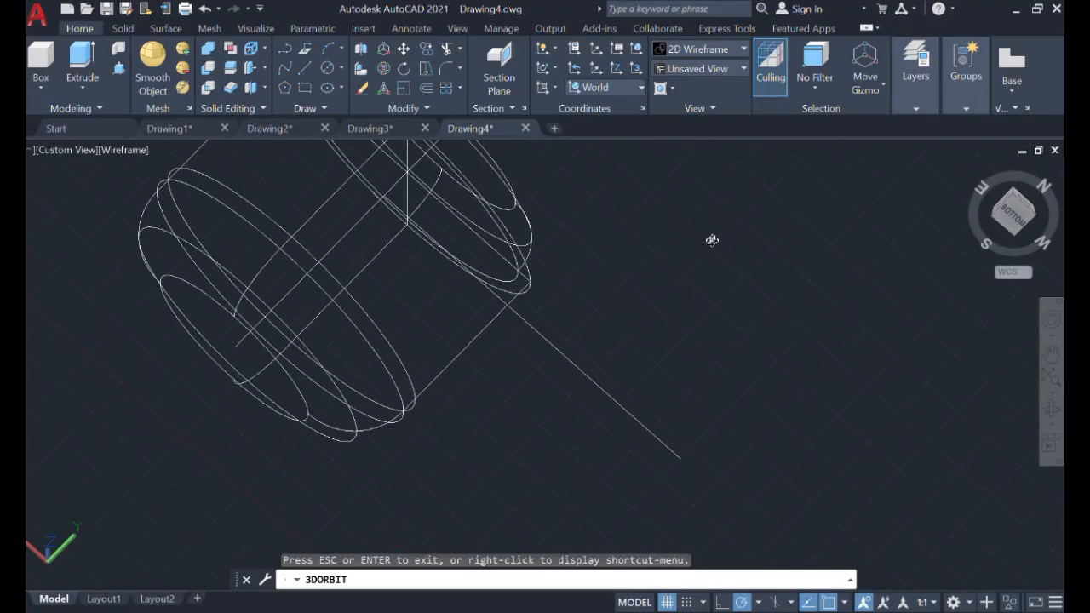
middle_click_drag(555, 257, 620, 316)
left_click(723, 51)
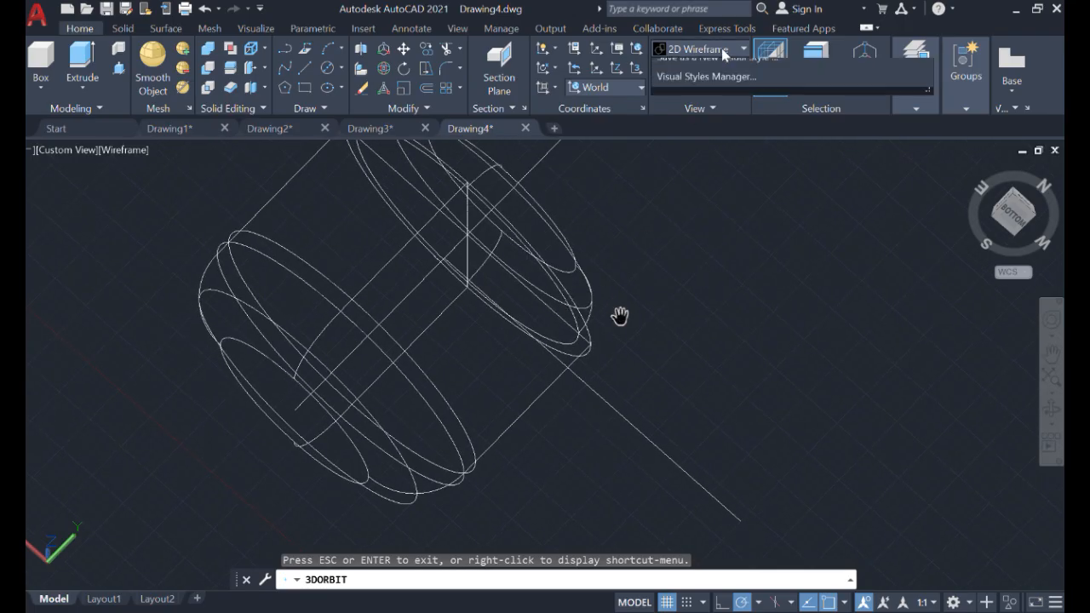
left_click(823, 149)
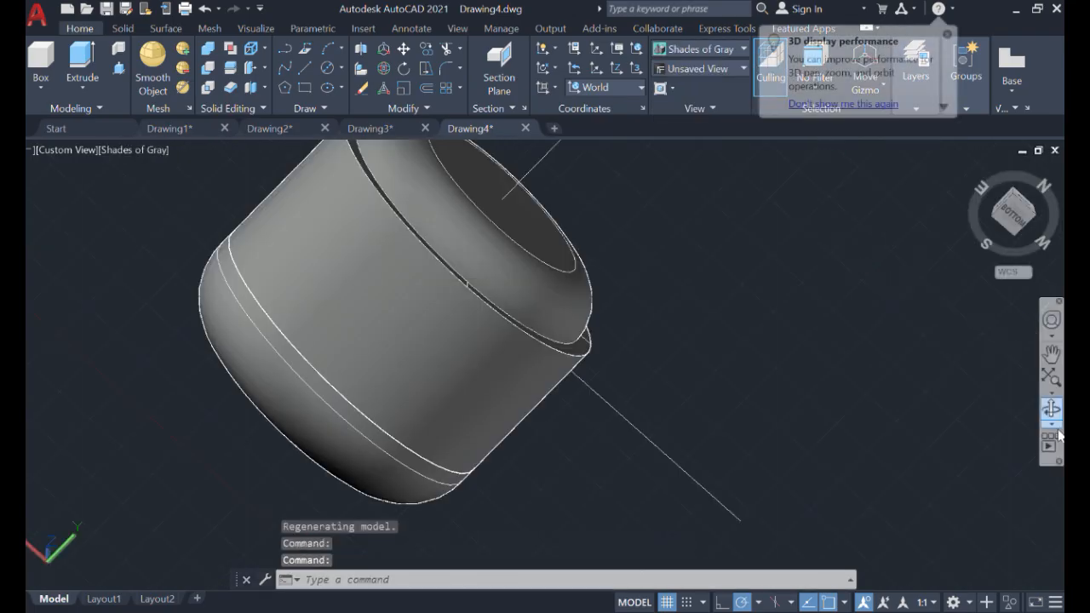
left_click(1052, 417)
mouse_move(900, 383)
left_mouse_down()
mouse_move(764, 328)
mouse_move(793, 369)
mouse_move(798, 325)
mouse_move(866, 409)
mouse_move(891, 416)
mouse_move(737, 323)
mouse_move(757, 327)
left_mouse_up()
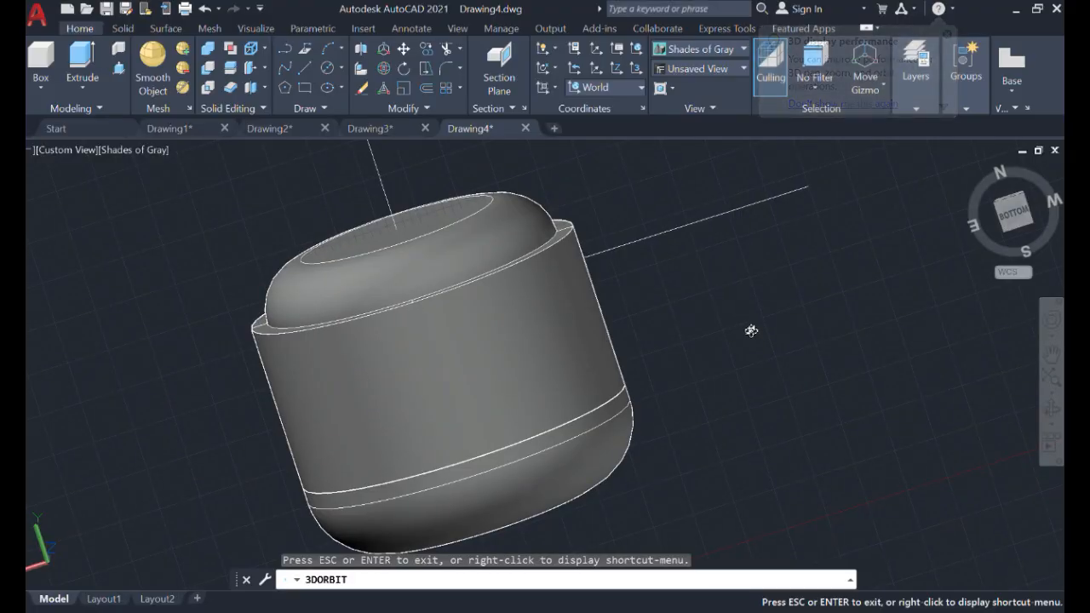
key("Escape")
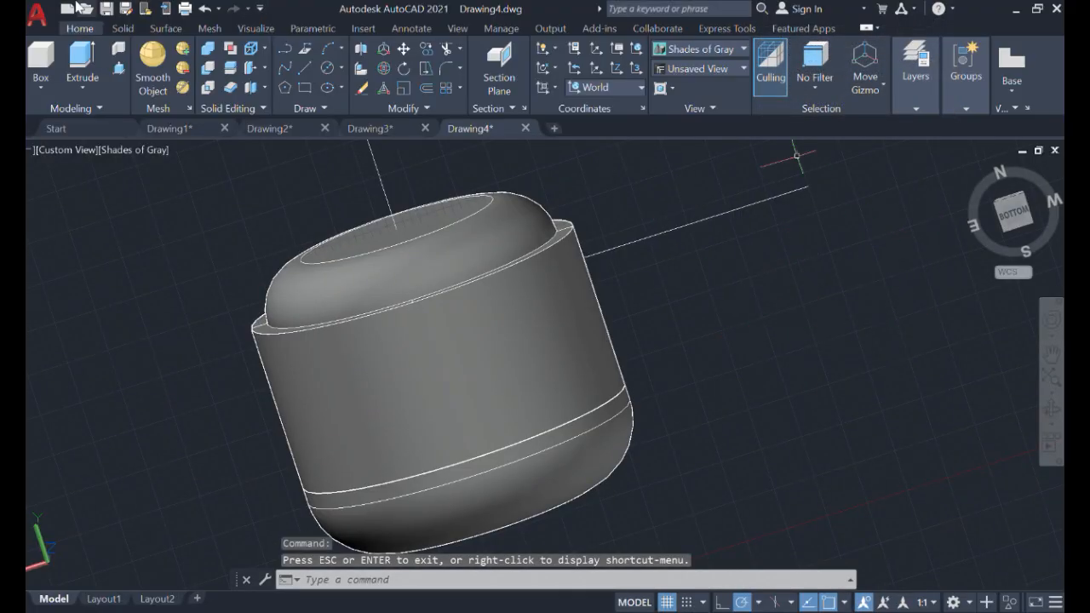
Turn off the grid display and set the visual style to 2D Wireframe.
left_click(668, 602)
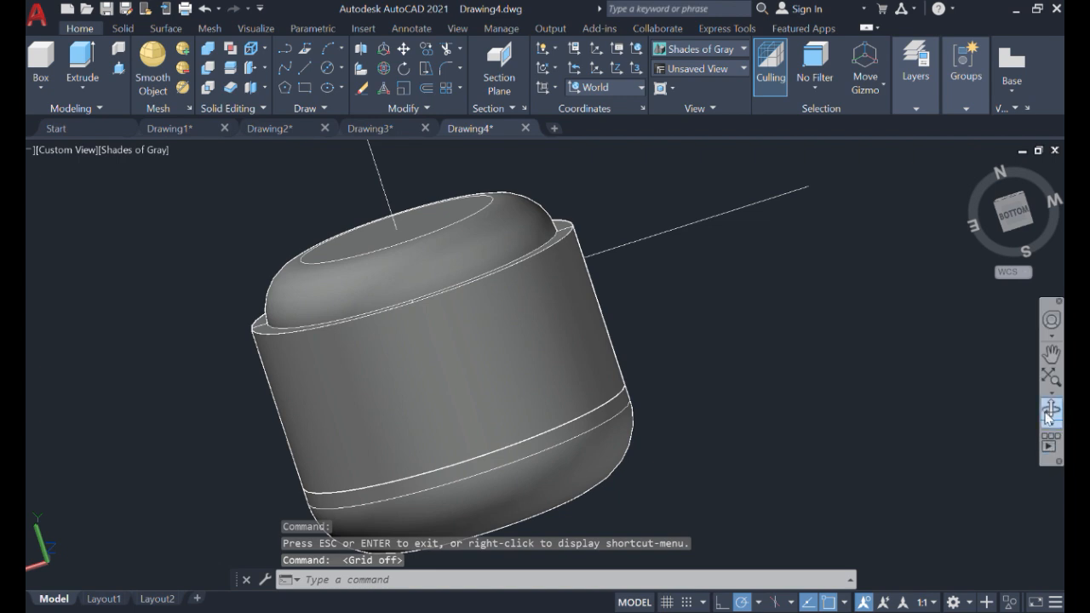
left_click(741, 49)
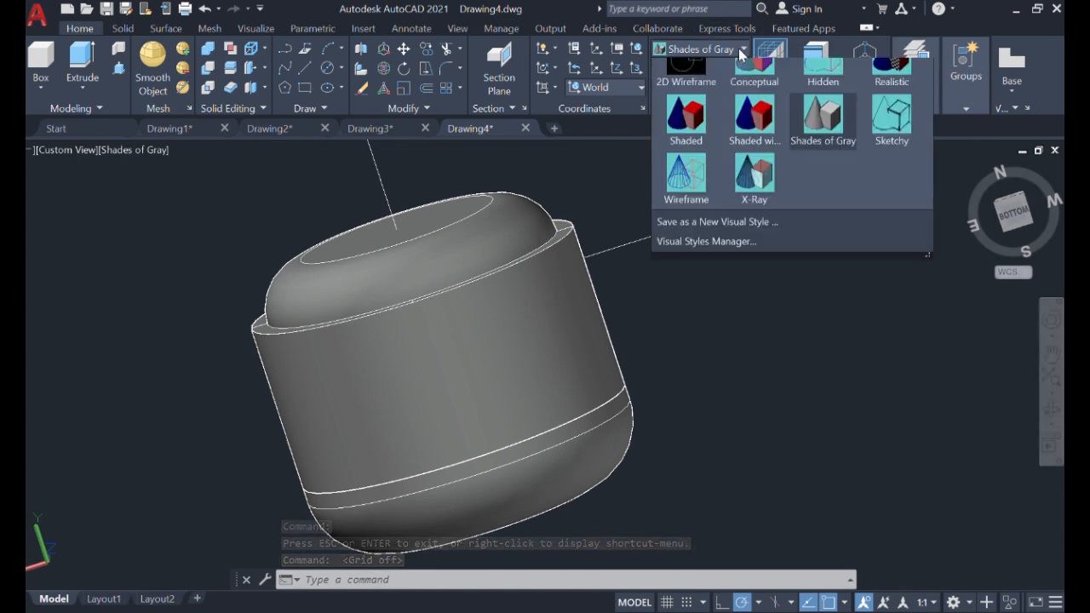
left_click(703, 78)
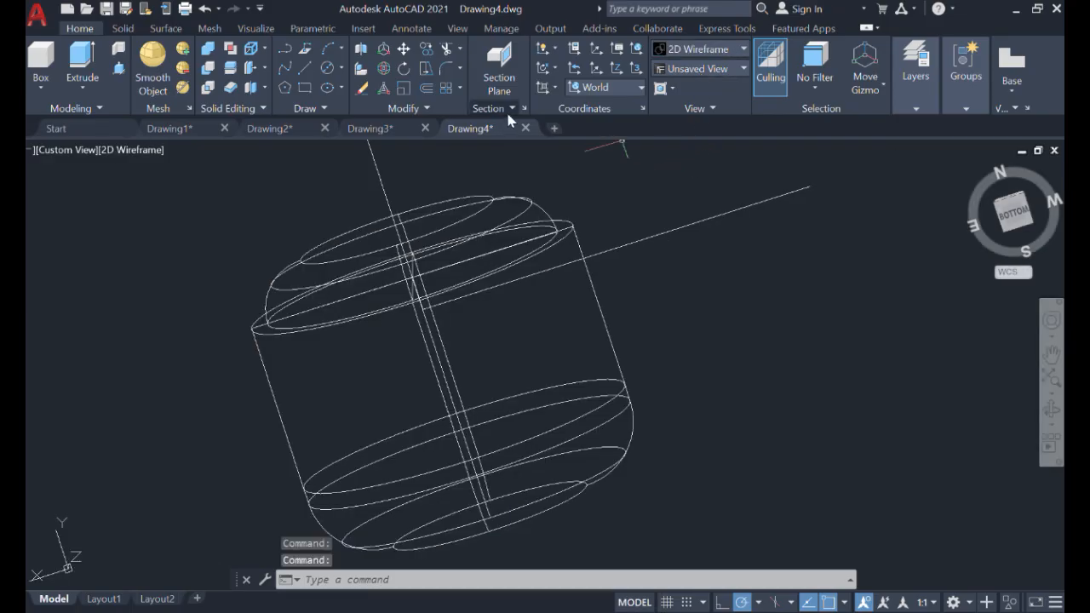
Draw a 2000-long line from the lower end of the circle's vertical diameter, parallel to the revolve axis and running past the main body.
type("lin")
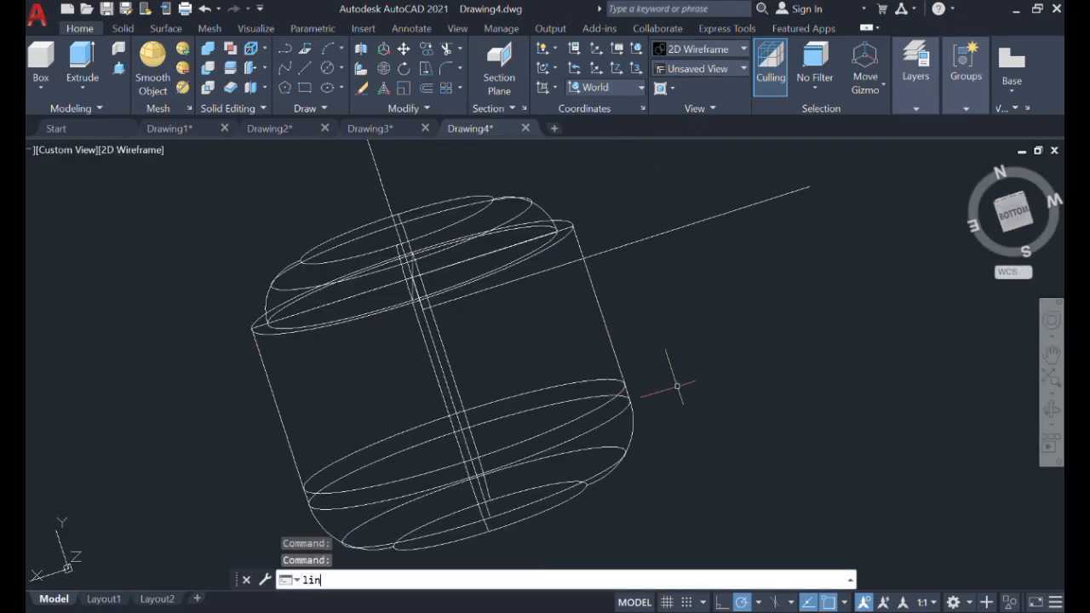
left_click(409, 404)
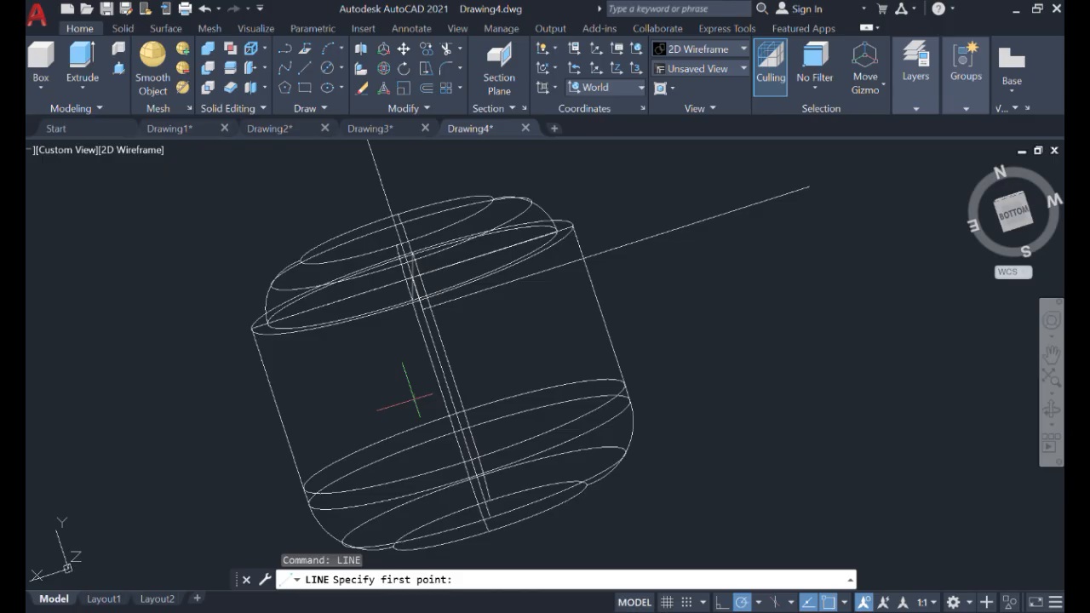
left_click(412, 303)
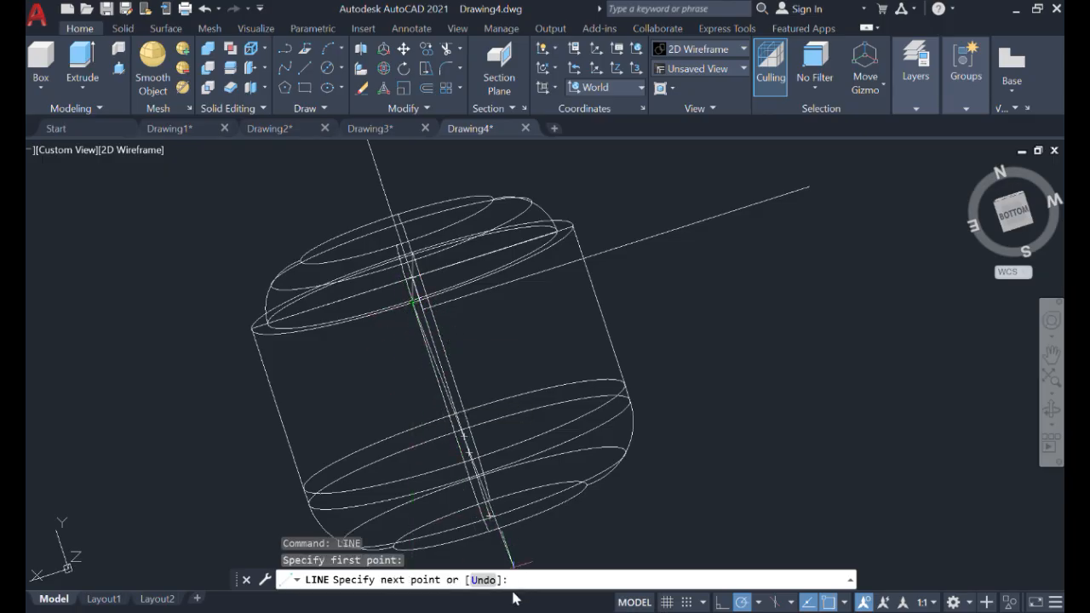
middle_click_drag(500, 568, 506, 451)
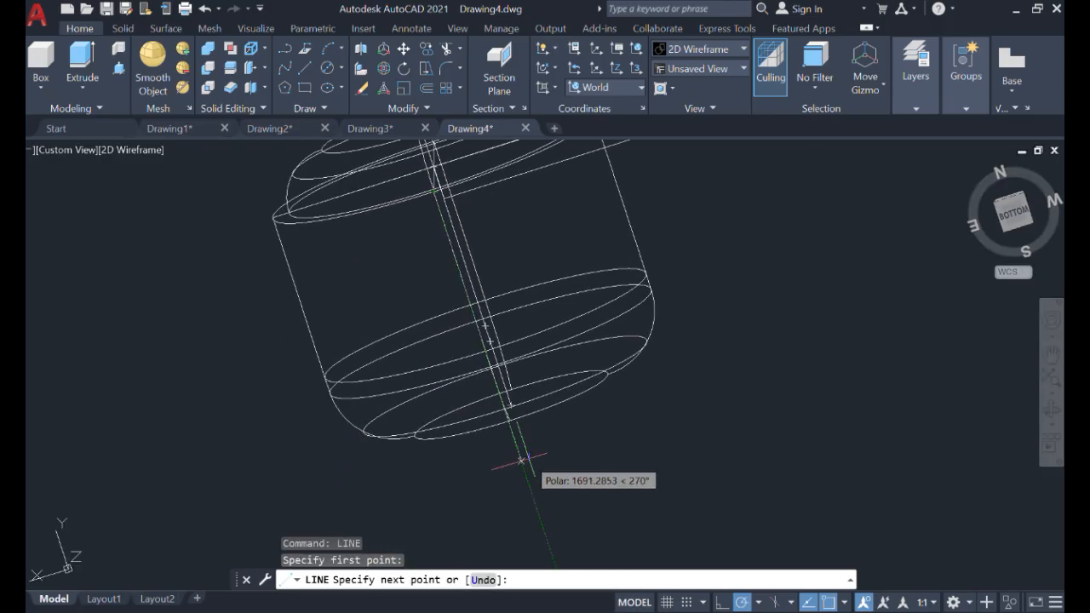
type("2")
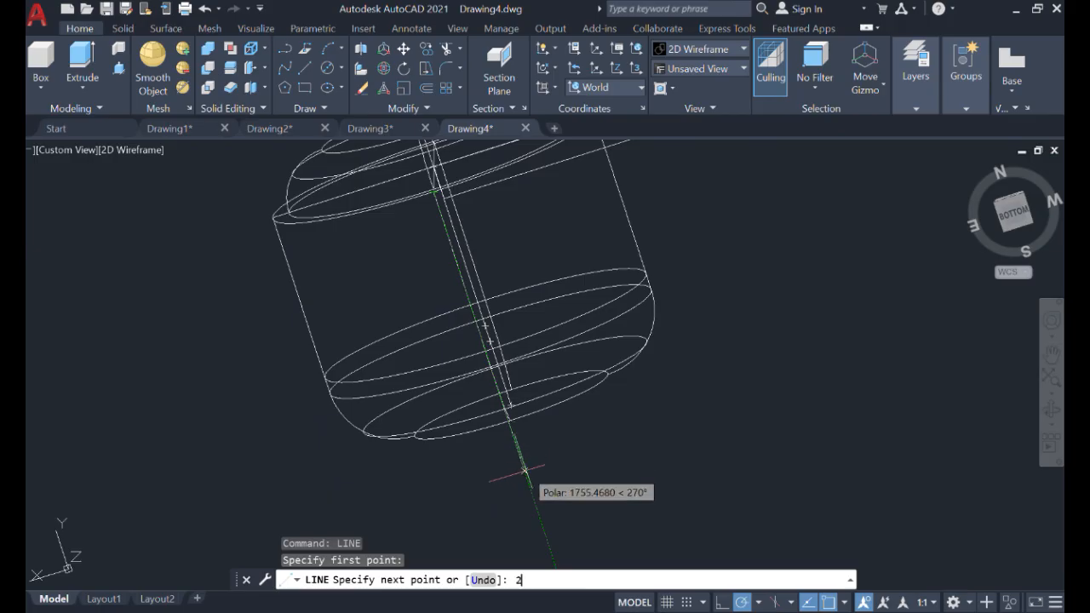
type("000")
key("Return")
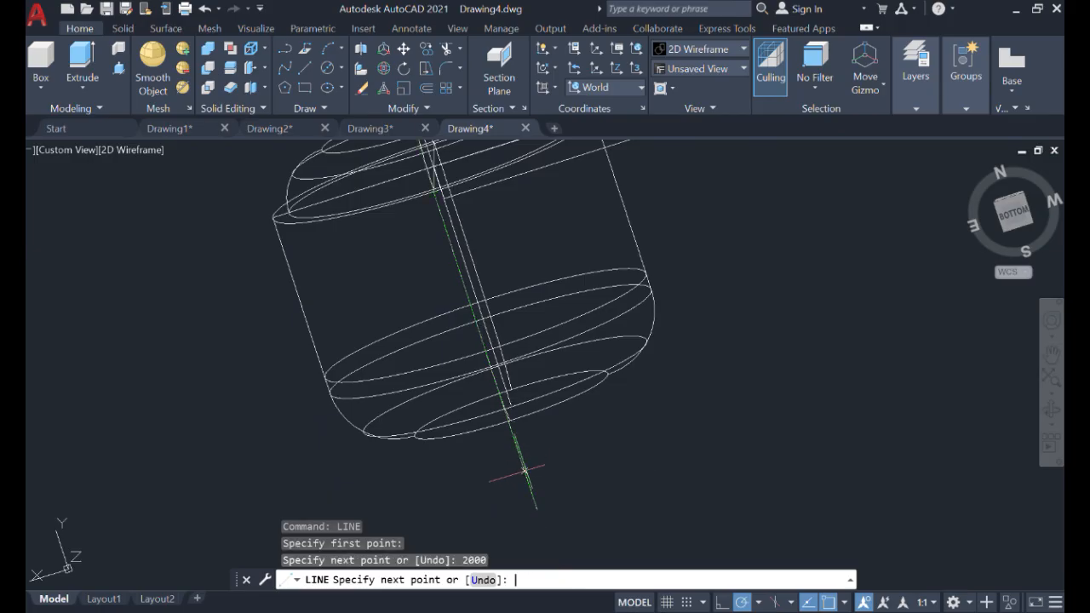
key("Escape")
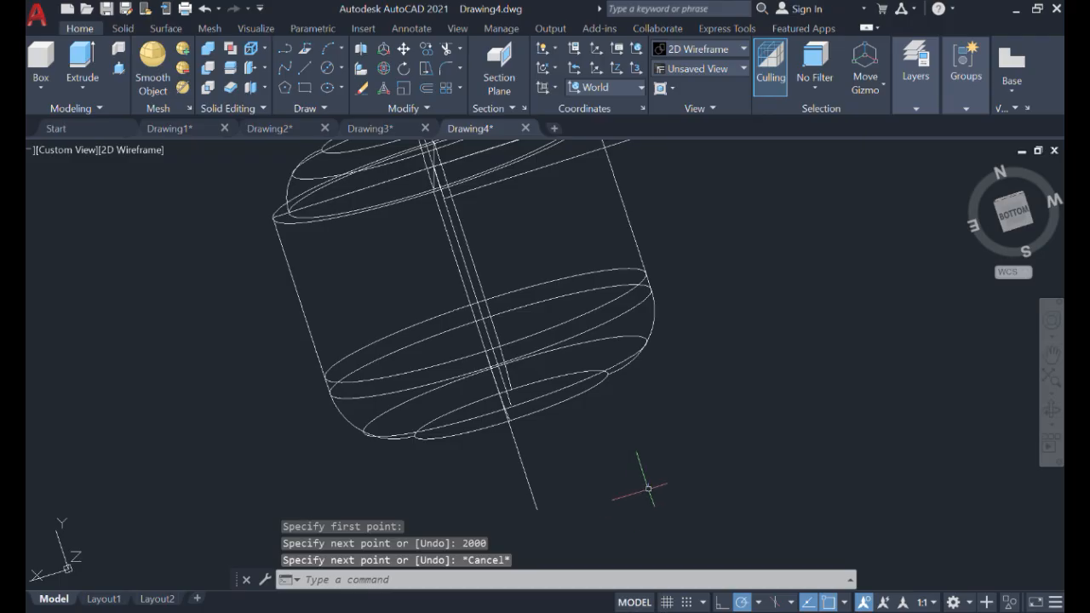
Draw a second 2000-long line from the end quadrant of the circle's horizontal diameter, parallel to the revolve axis along the body.
middle_click_drag(648, 487, 679, 480)
left_click(1052, 409)
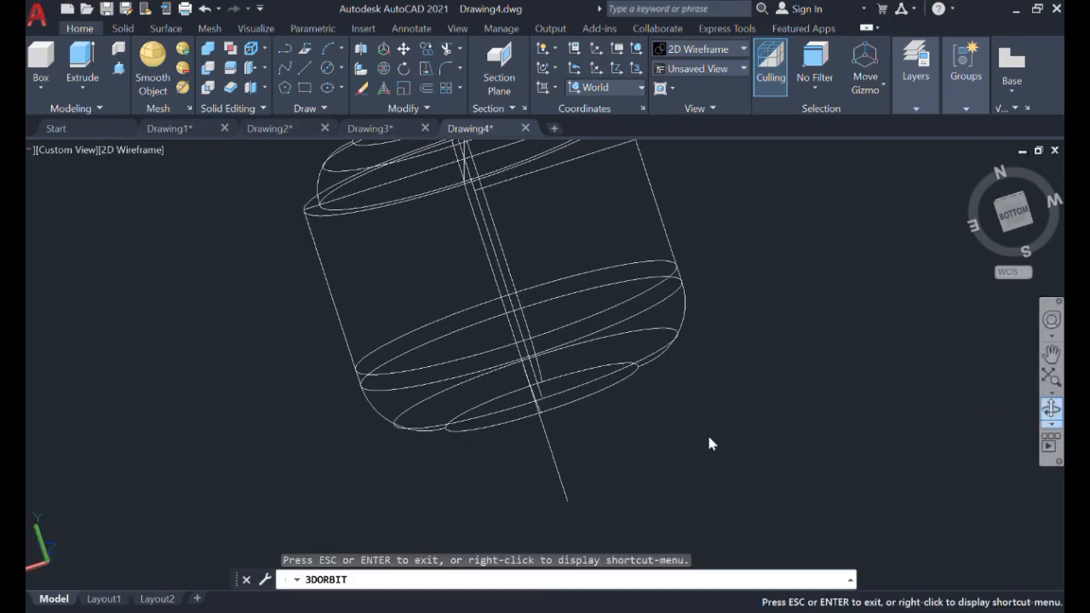
left_click_drag(711, 443, 604, 466)
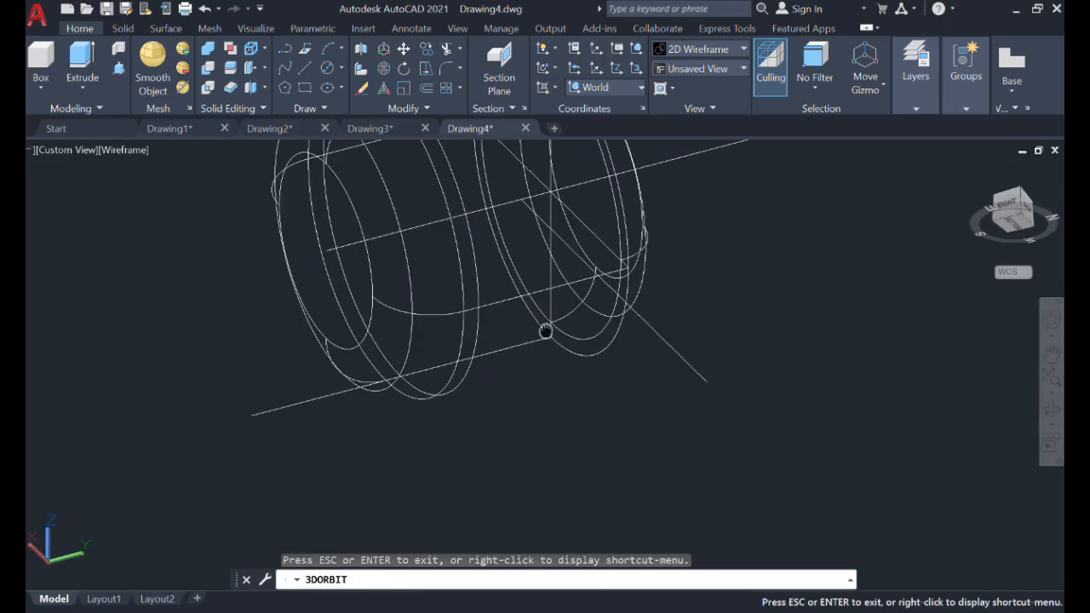
left_click_drag(545, 330, 621, 483)
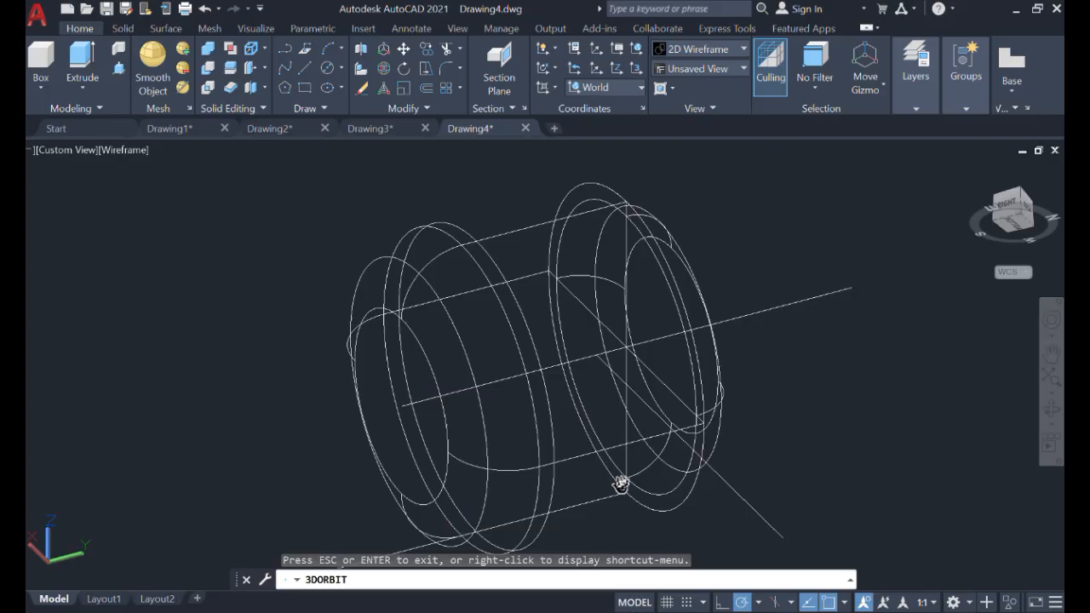
left_click(302, 68)
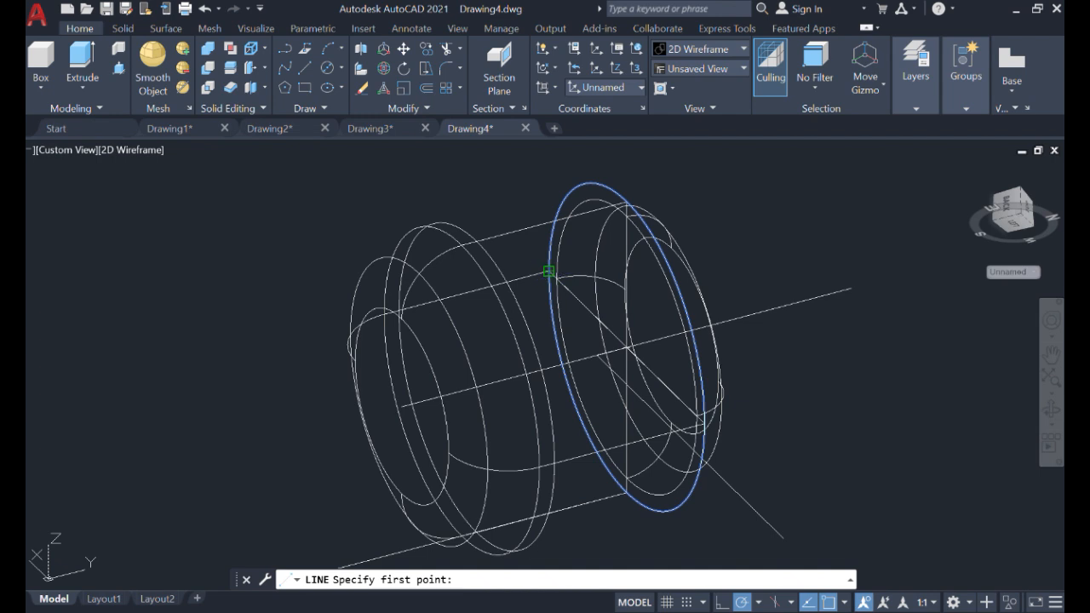
left_click(549, 271)
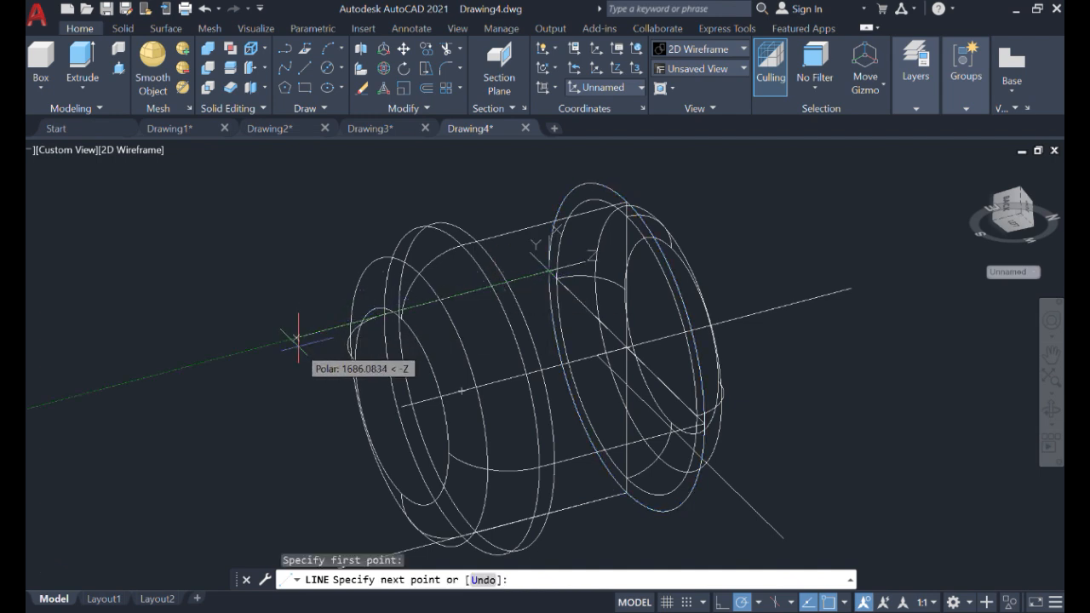
type("2000")
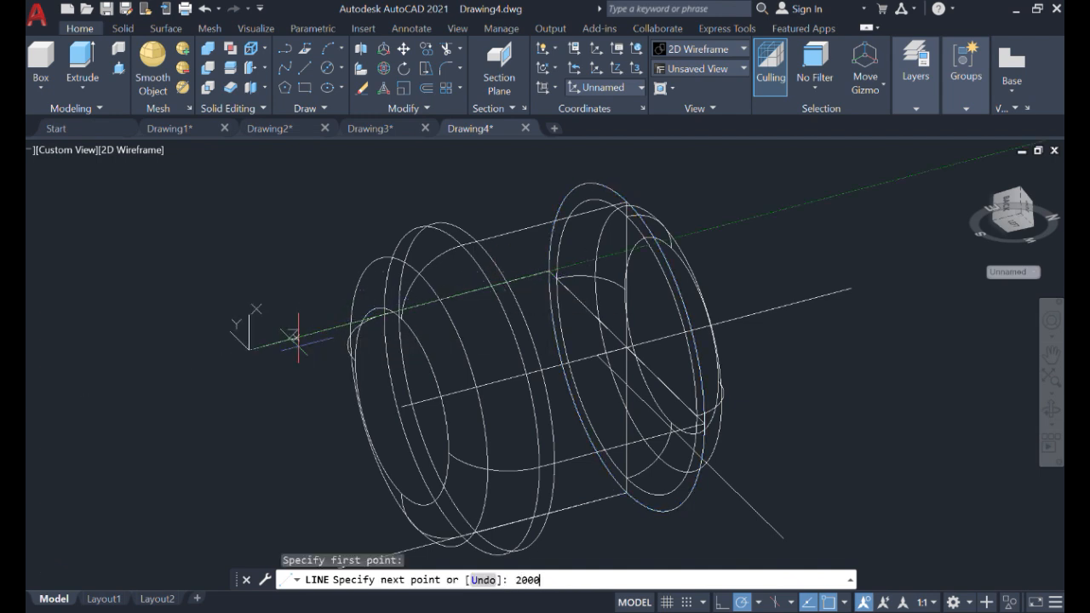
key("Return")
key("Escape")
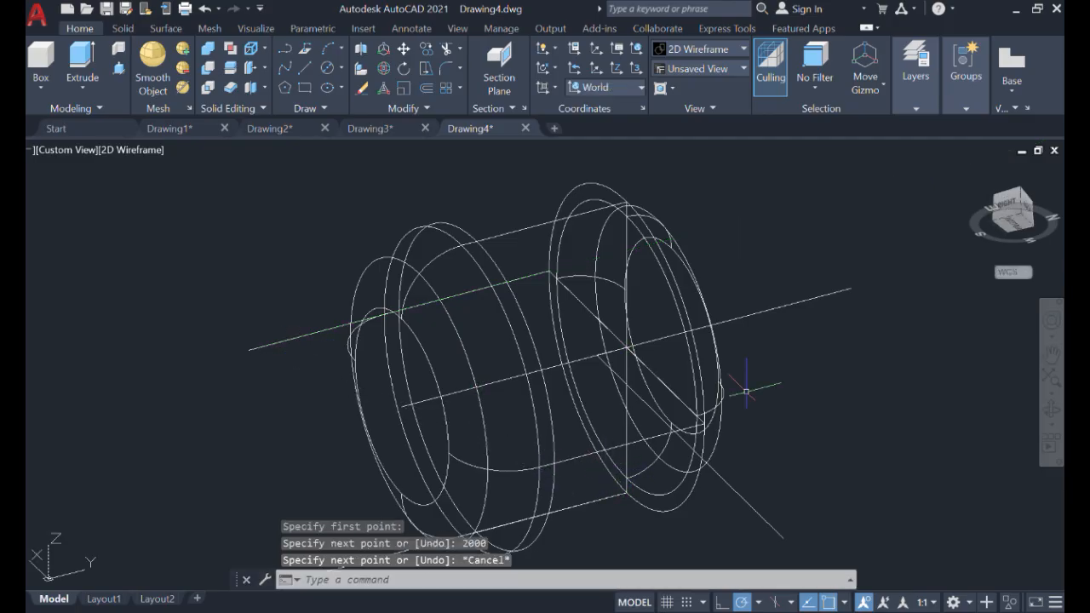
Draw a 2000-long line from the upper end of the circle's vertical diameter, parallel to the revolve axis along the body.
left_click(1053, 411)
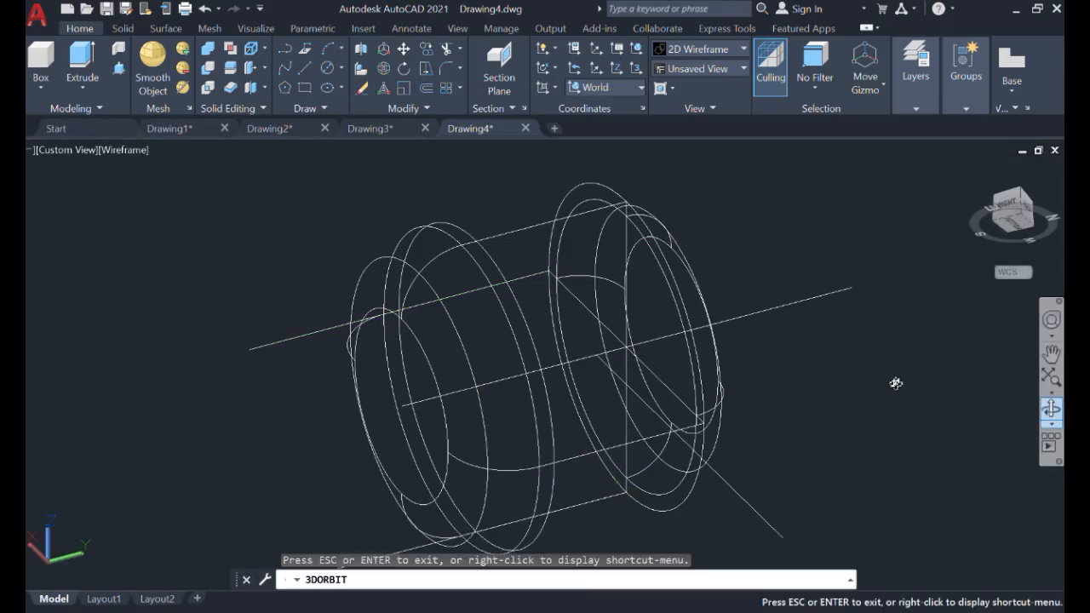
mouse_move(897, 382)
left_mouse_down()
mouse_move(939, 516)
mouse_move(852, 443)
left_mouse_up()
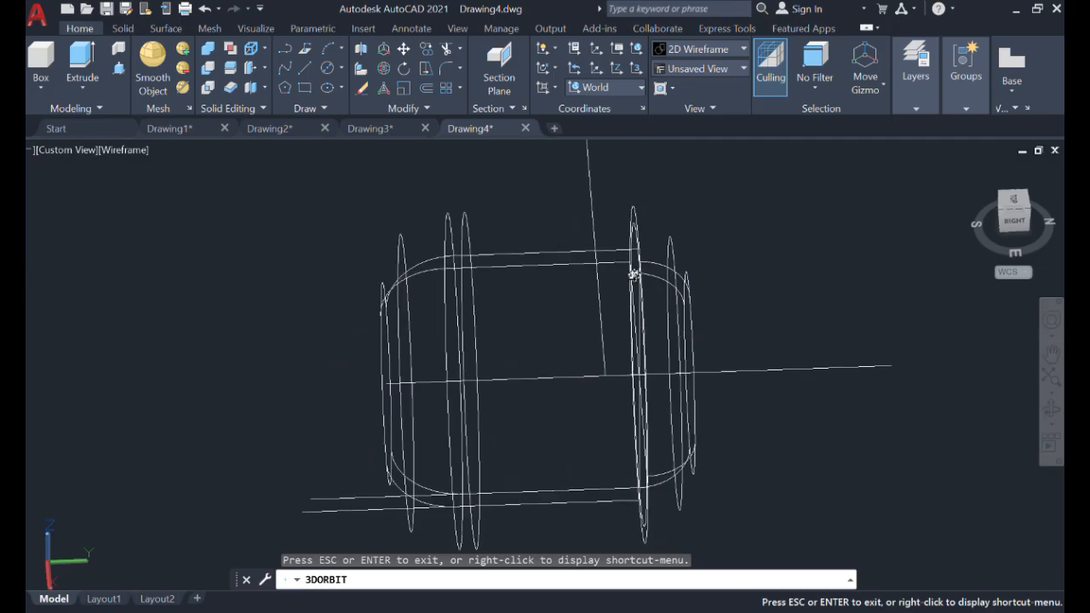
left_click(307, 72)
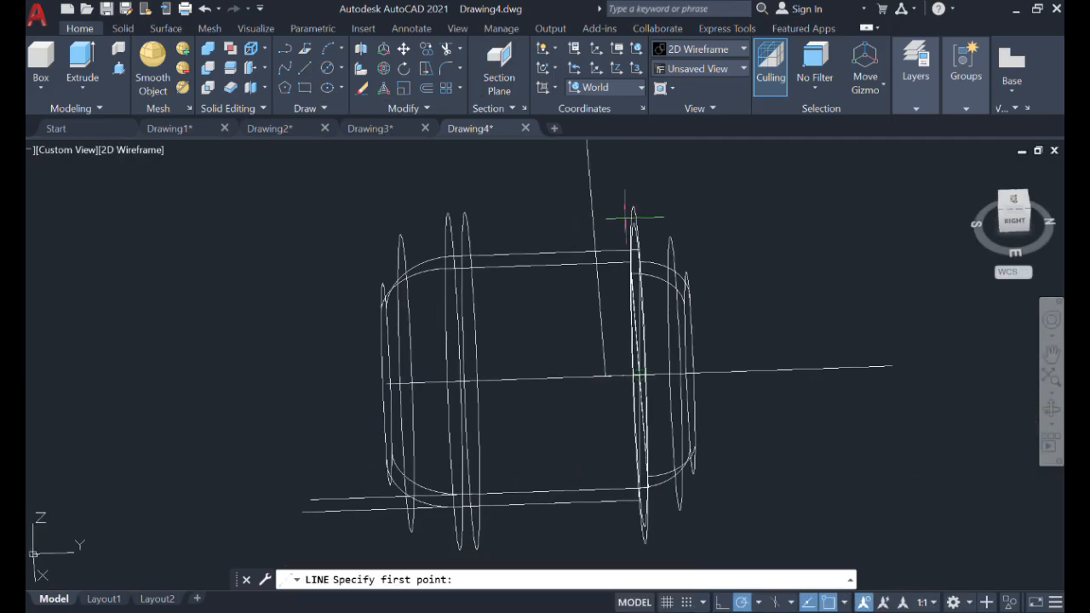
left_click(638, 250)
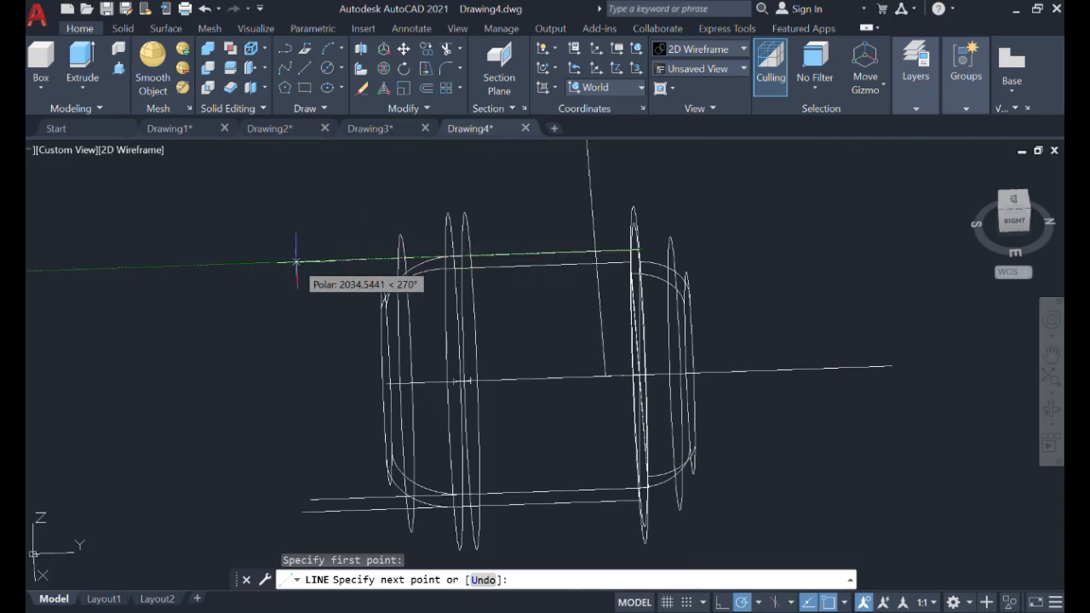
type("2000")
key("Return")
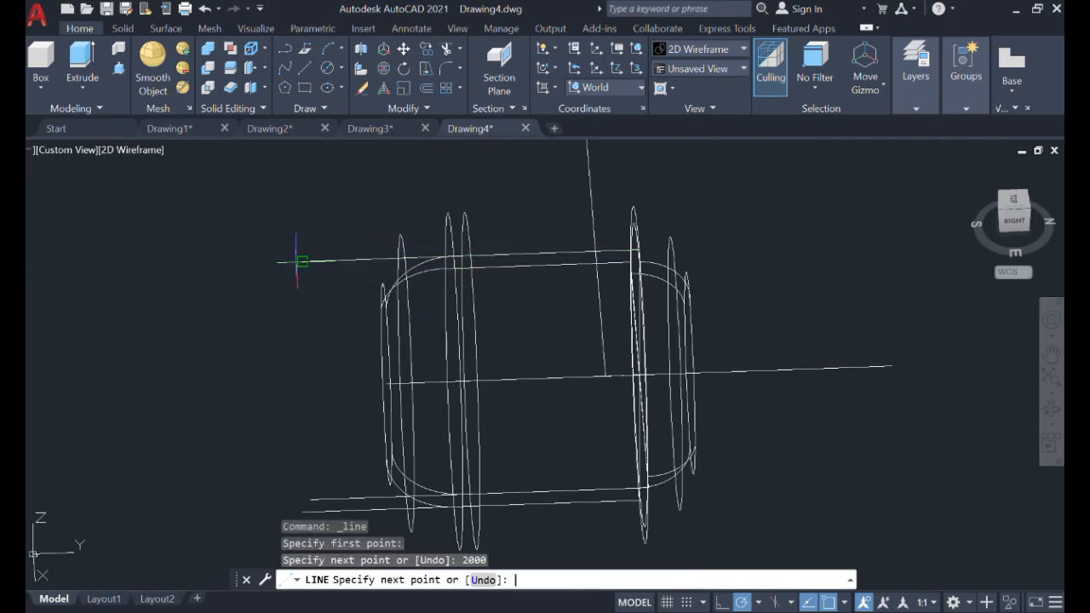
key("Escape")
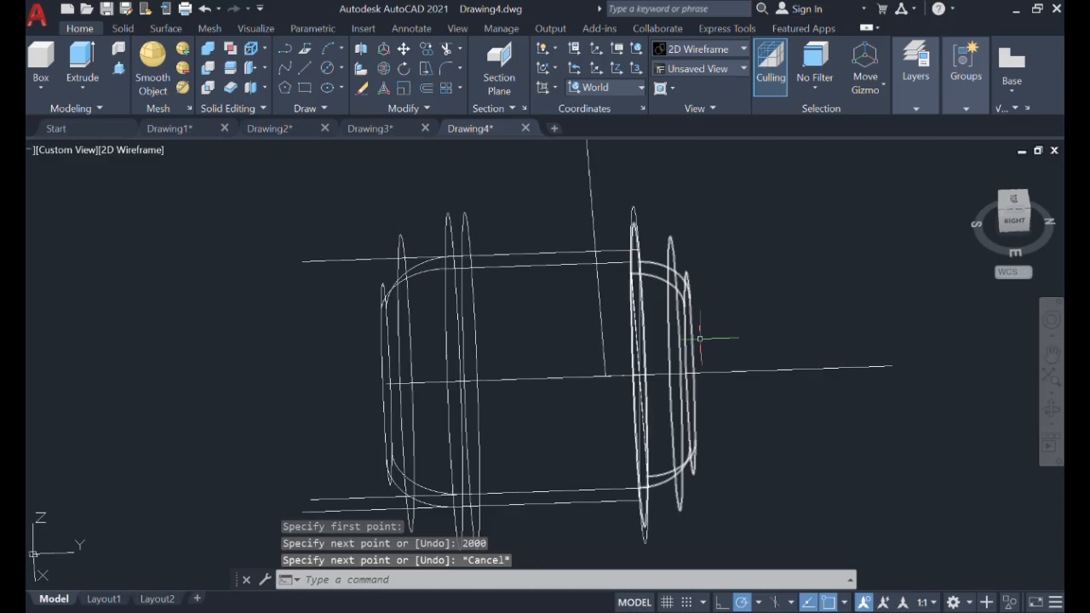
Draw a fourth 2000-long line from the remaining end of the circle's horizontal diameter, parallel to the revolve axis along the body.
left_click(1051, 412)
left_click_drag(761, 285, 343, 383)
mouse_move(447, 321)
left_mouse_down()
mouse_move(570, 226)
mouse_move(656, 238)
mouse_move(695, 189)
left_mouse_up()
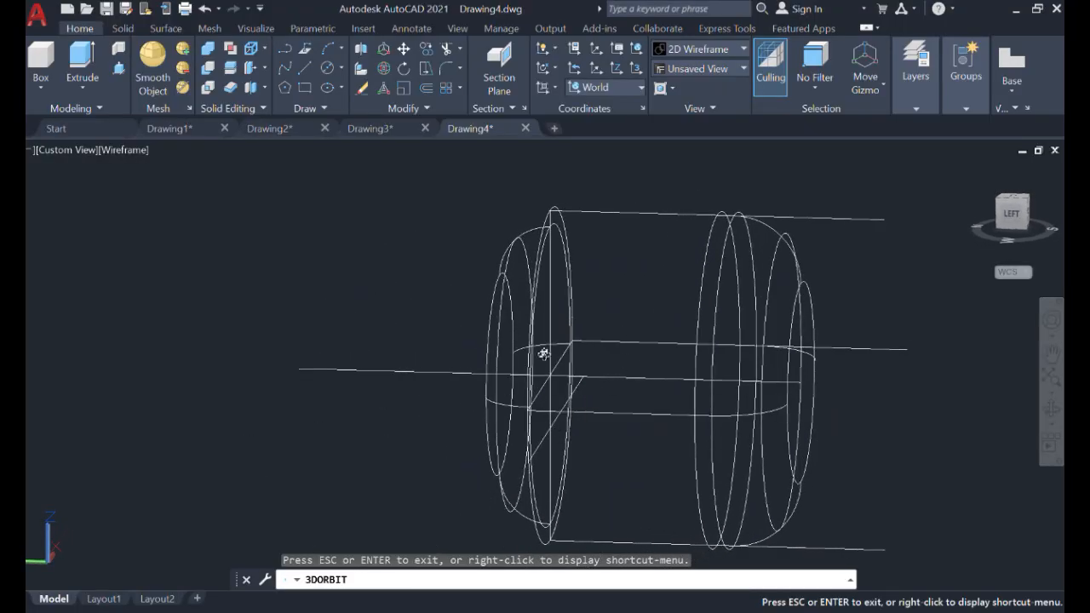
left_click(305, 68)
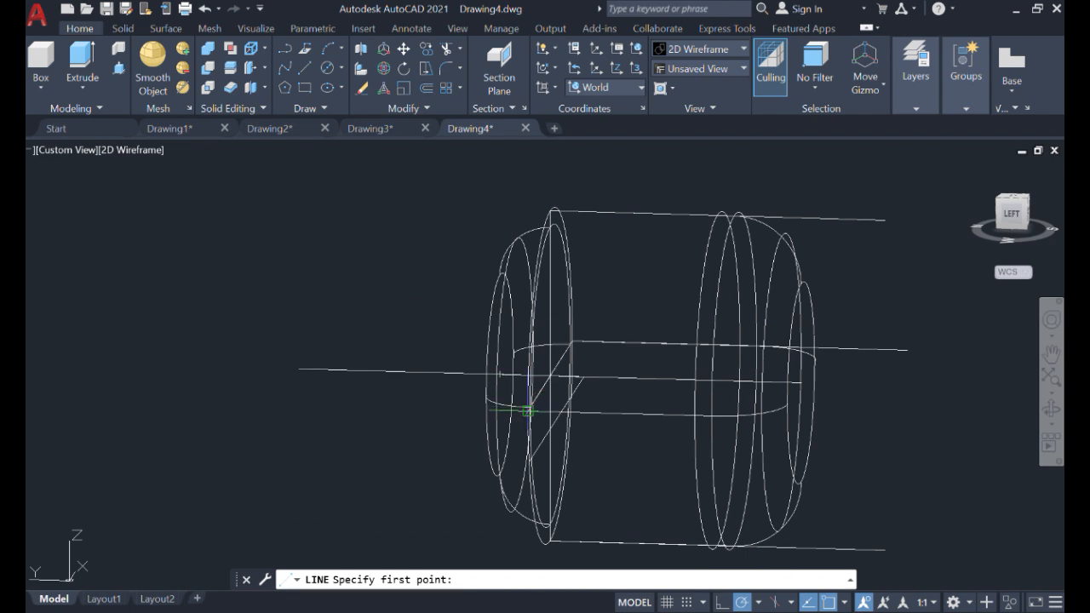
left_click(528, 412)
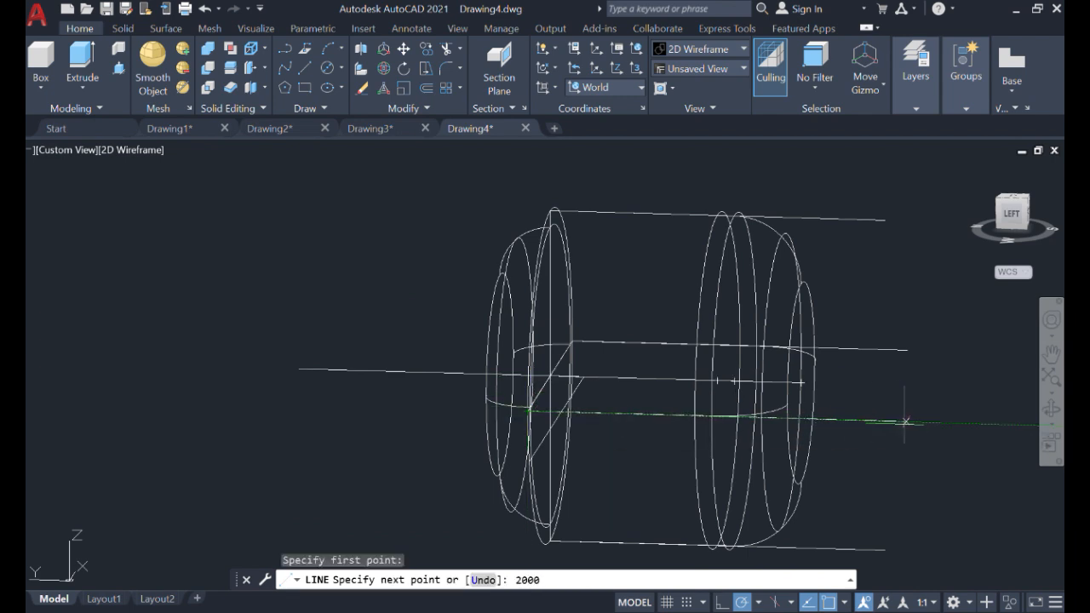
key("Return")
key("Escape")
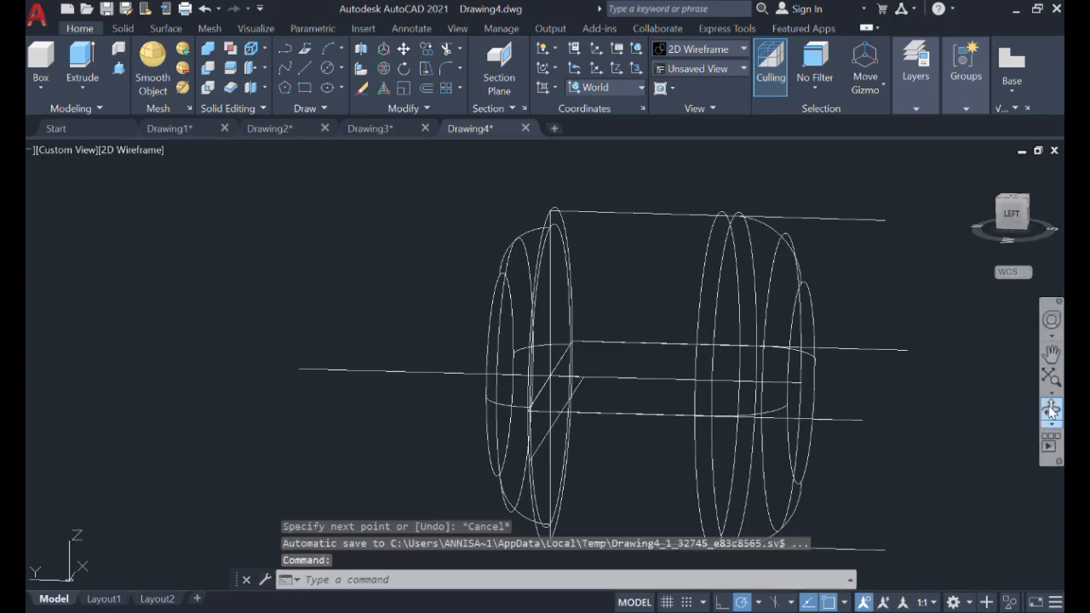
Display the model in the Shades of Gray visual style and orbit around it to inspect the four guide lines along the body.
left_click(1050, 412)
left_click_drag(873, 338, 348, 168)
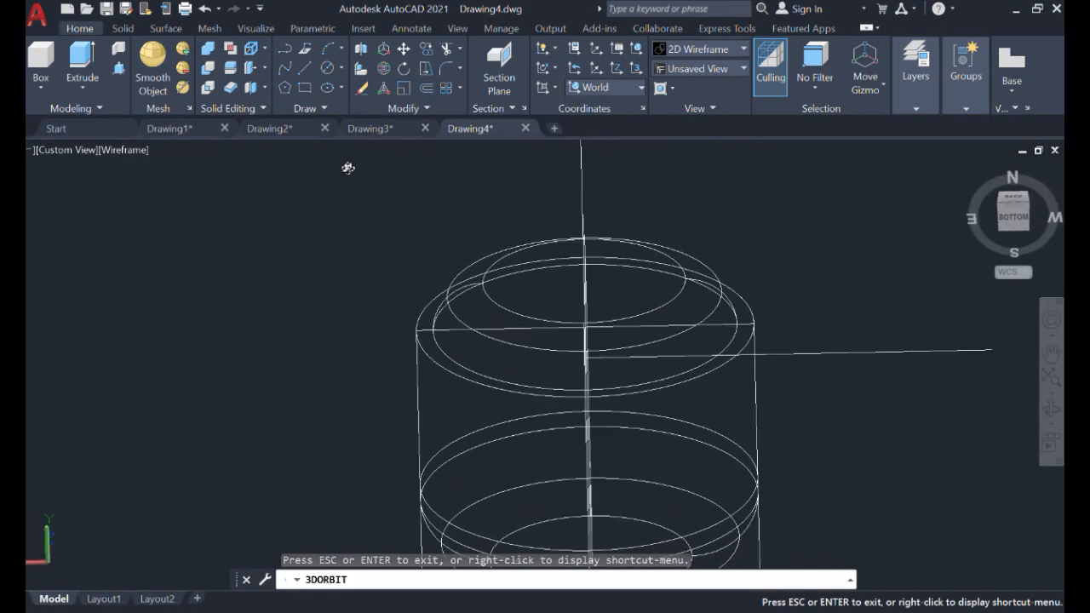
left_click(683, 51)
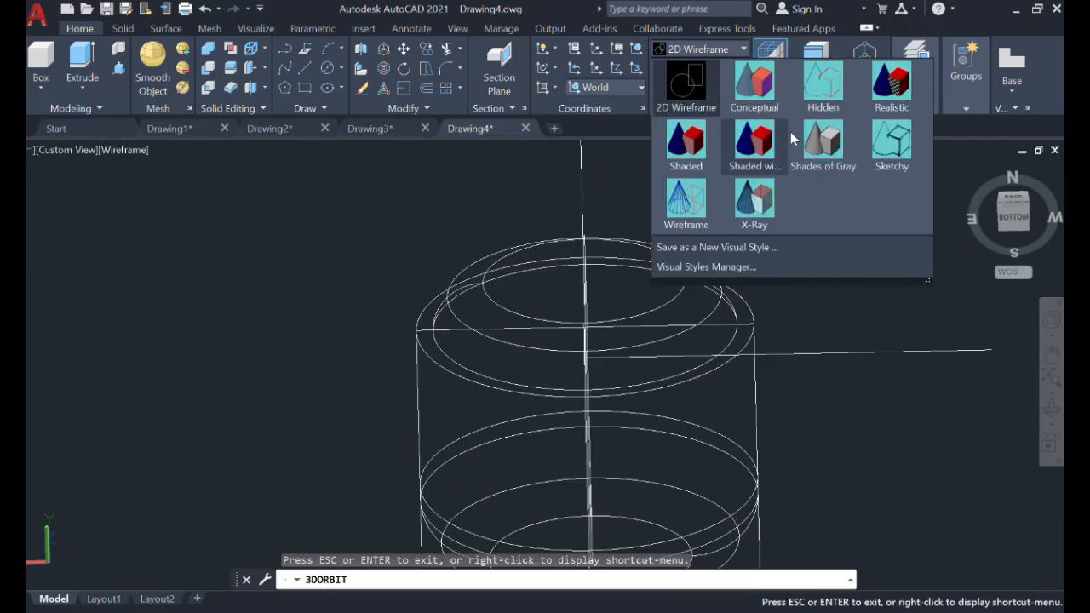
left_click(823, 141)
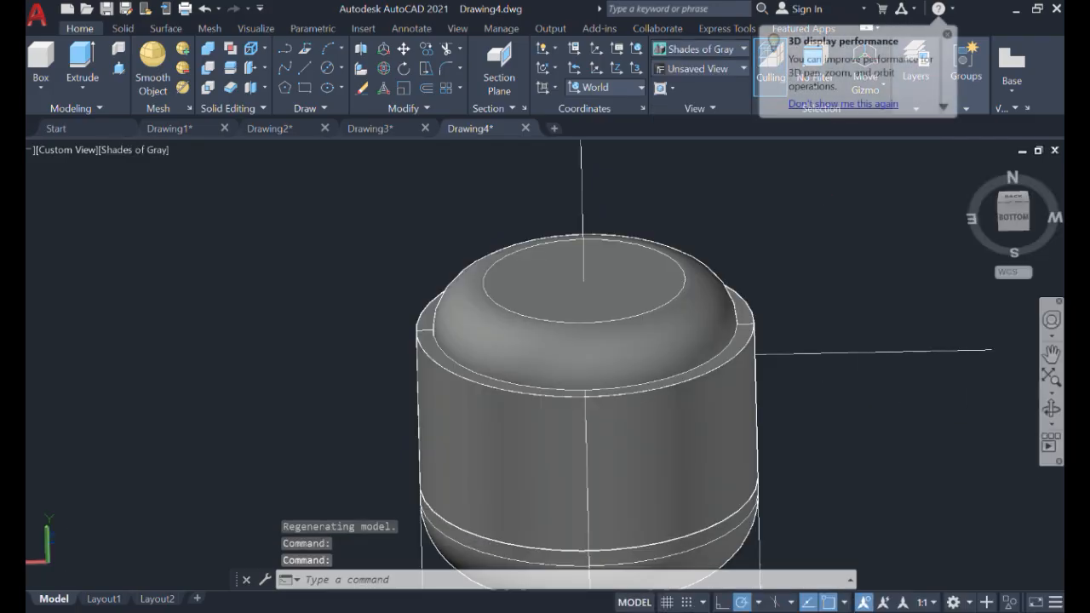
left_click(1054, 407)
mouse_move(900, 438)
left_mouse_down()
mouse_move(941, 378)
mouse_move(944, 408)
mouse_move(941, 166)
mouse_move(1022, 326)
left_mouse_up()
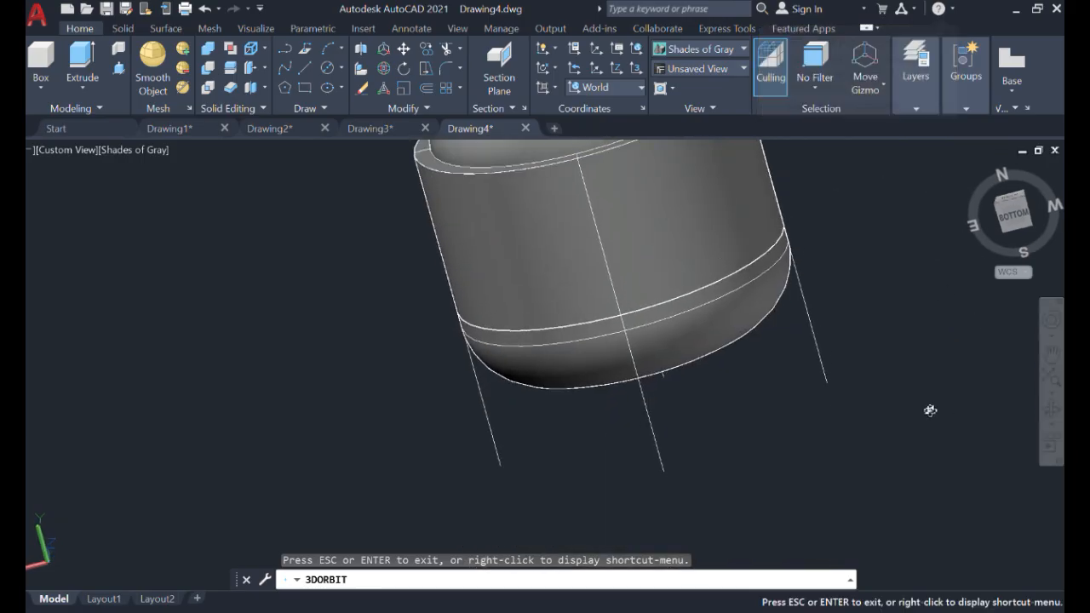
mouse_move(890, 414)
left_mouse_down()
mouse_move(791, 329)
mouse_move(698, 360)
mouse_move(672, 434)
mouse_move(571, 435)
mouse_move(465, 408)
mouse_move(331, 359)
mouse_move(358, 351)
left_mouse_up()
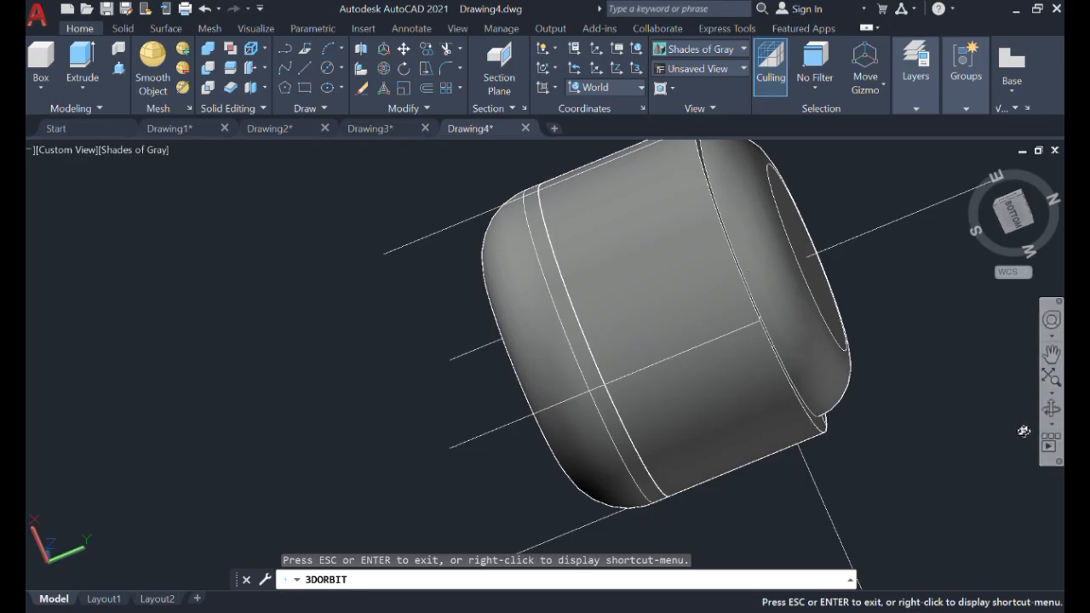
mouse_move(929, 414)
left_mouse_down()
mouse_move(864, 263)
mouse_move(954, 298)
mouse_move(997, 352)
mouse_move(1054, 352)
mouse_move(1025, 349)
left_mouse_up()
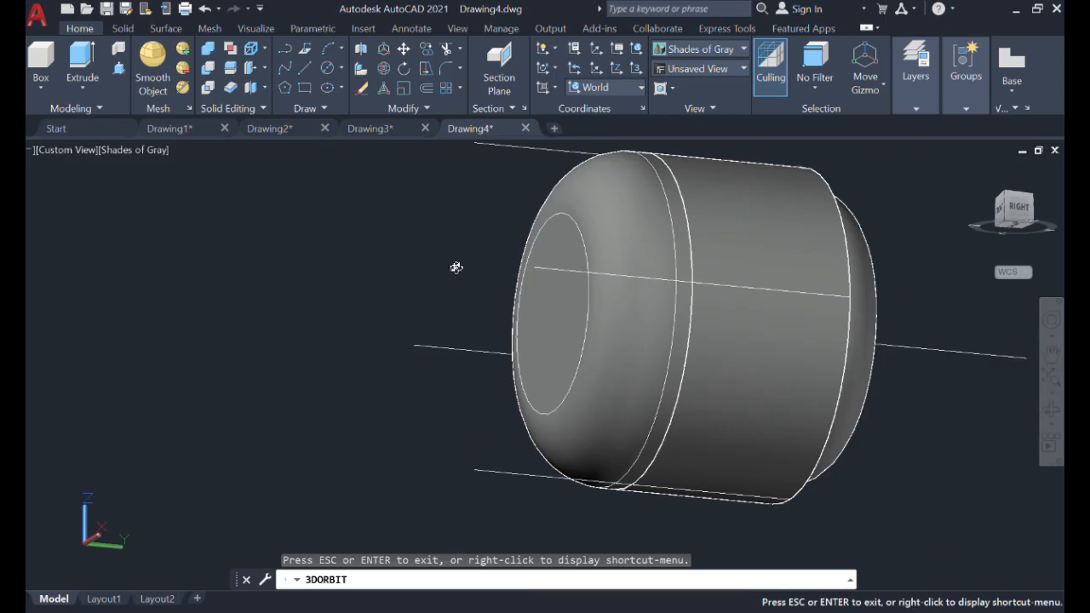
middle_click_drag(532, 277, 647, 291)
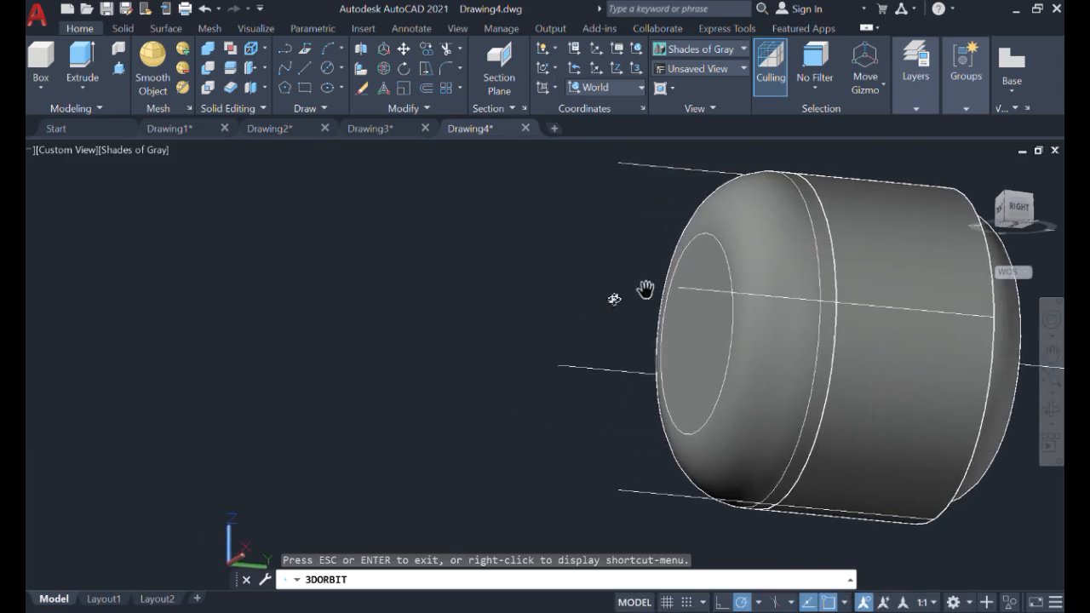
mouse_move(645, 290)
left_mouse_down()
mouse_move(671, 293)
mouse_move(635, 311)
left_mouse_up()
key("Escape")
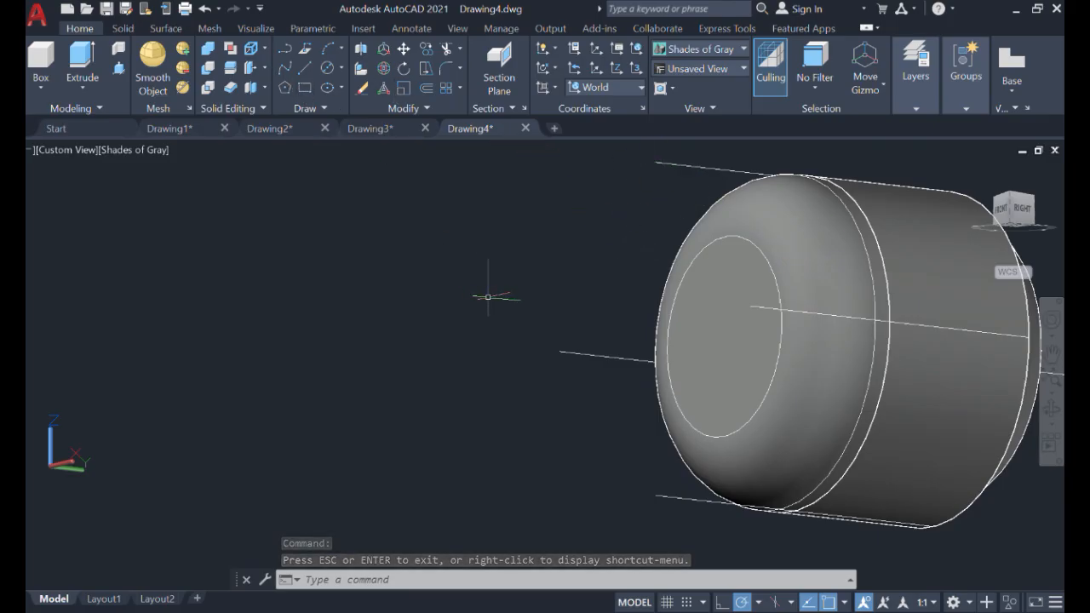
type("REC")
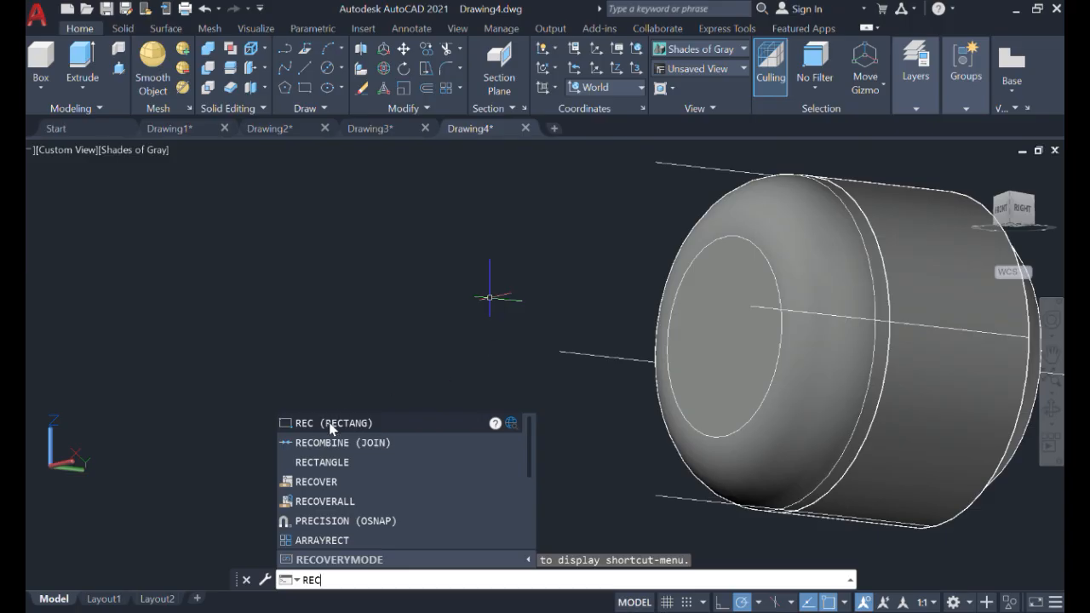
key("Return")
left_click(378, 270)
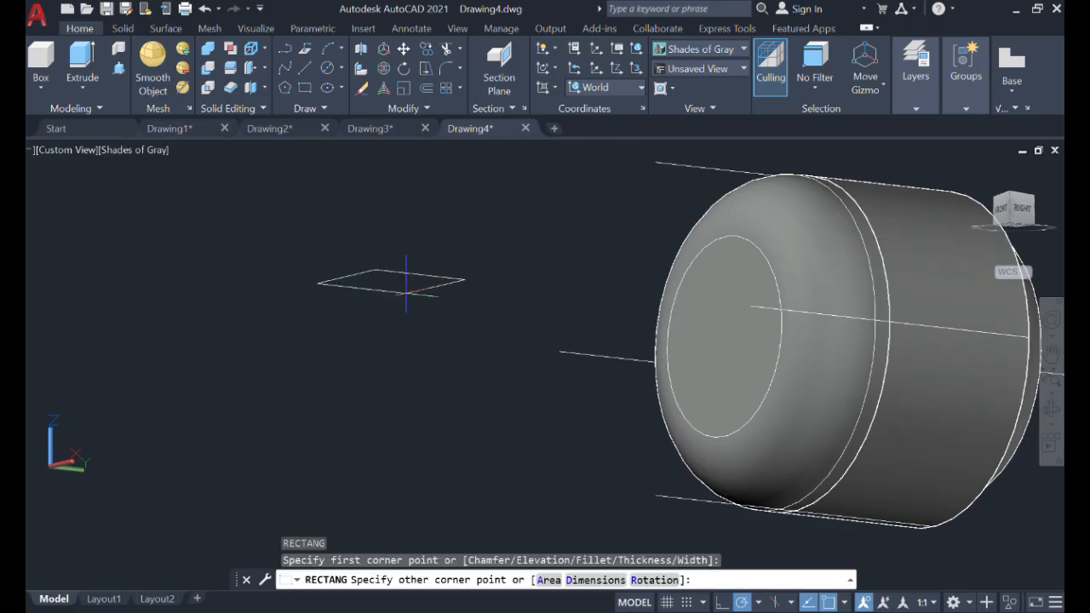
key("Escape")
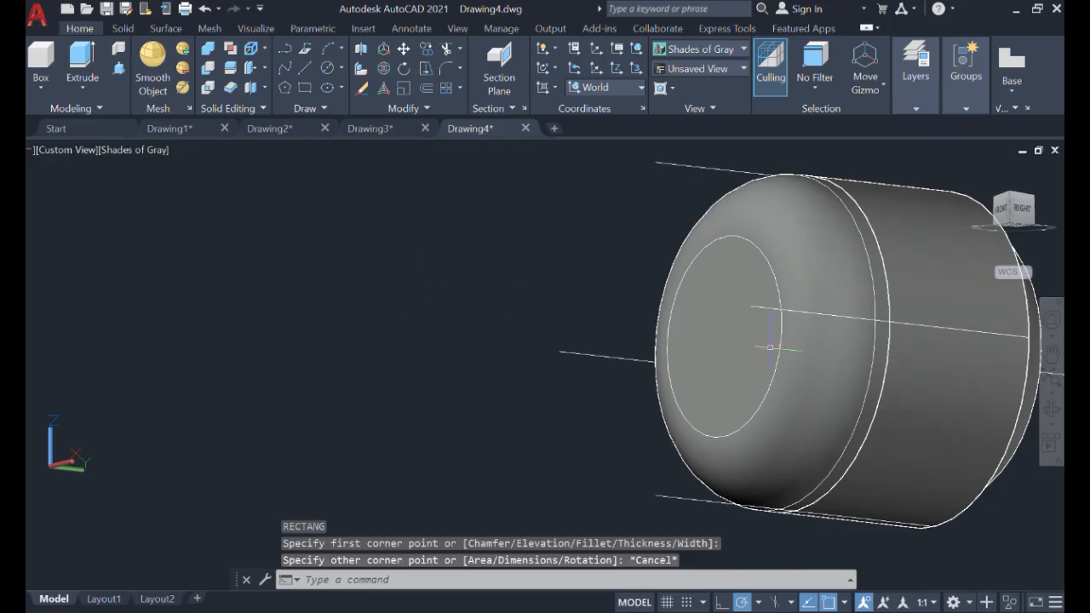
Orbit to view the body from the bottom and set the visual style to 2D Wireframe.
left_click(1053, 410)
left_click_drag(945, 398, 701, 247)
middle_click_drag(774, 358, 337, 256)
left_click(743, 48)
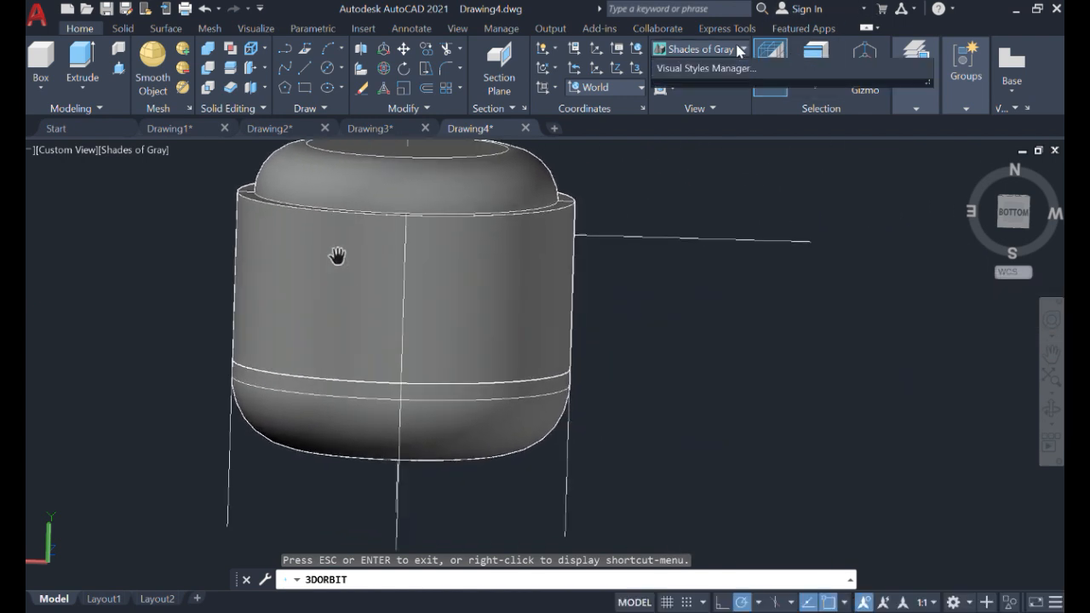
left_click(695, 81)
key("Escape")
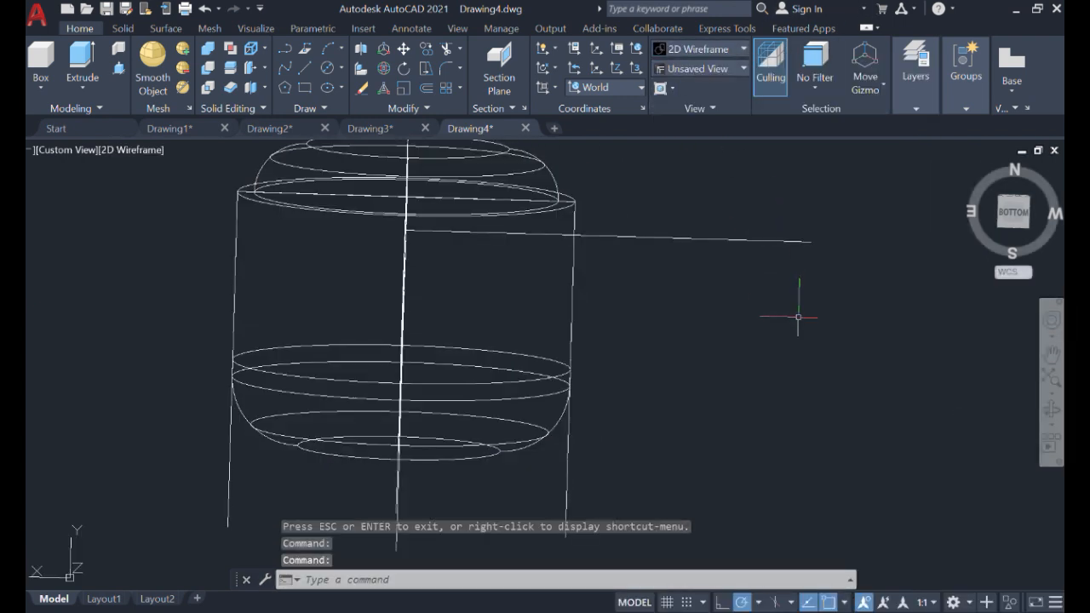
Draw a small upright rectangle in the empty space beside the body, below the free end of the line perpendicular to the axis.
middle_click_drag(798, 309, 516, 55)
middle_click_drag(535, 180, 544, 495)
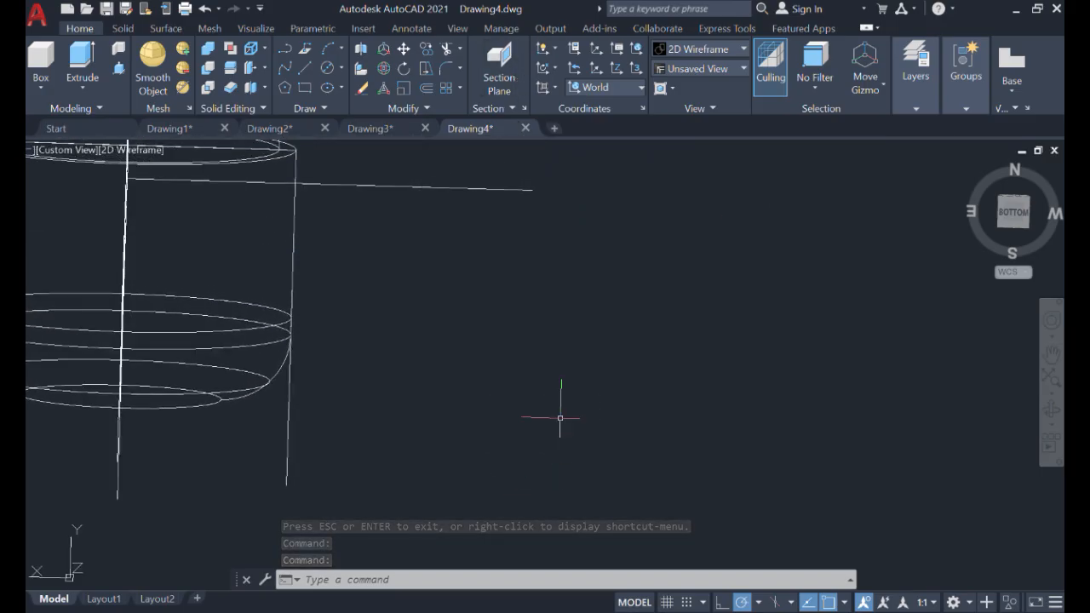
type("REC")
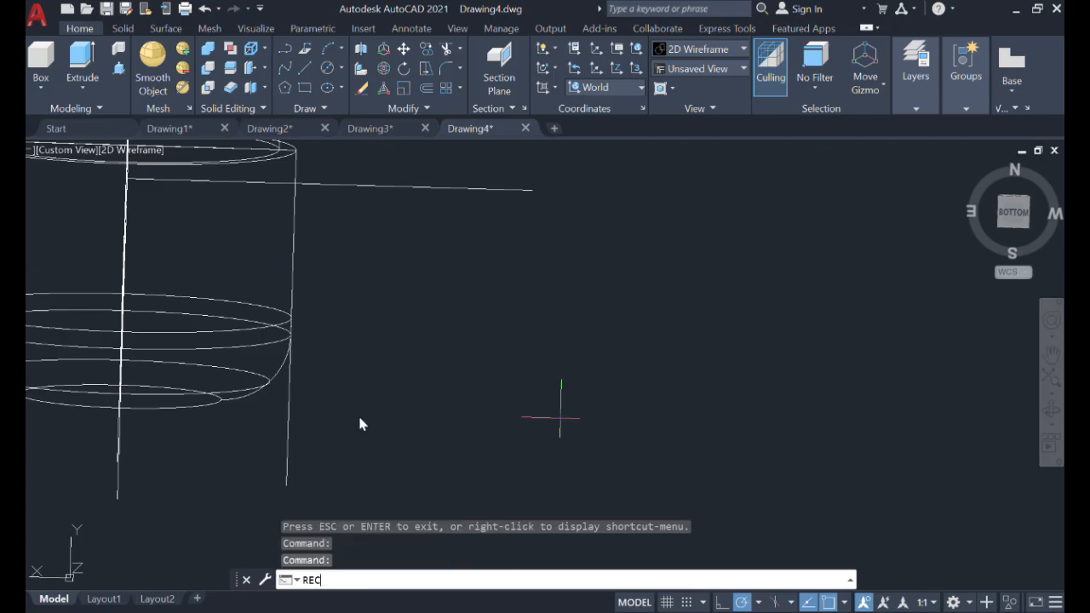
key("Return")
left_click(440, 320)
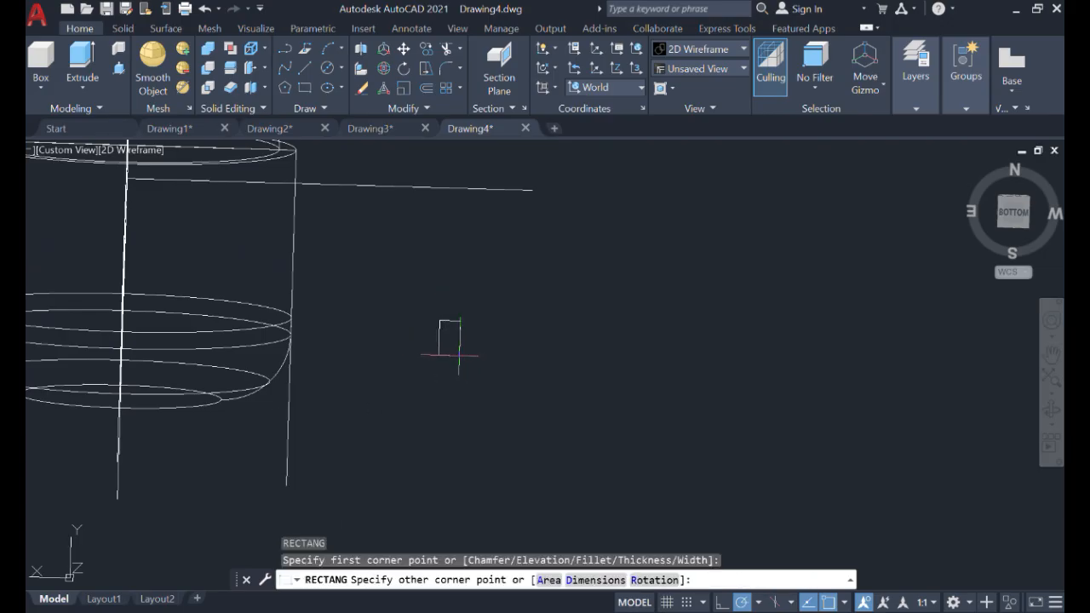
left_click(460, 356)
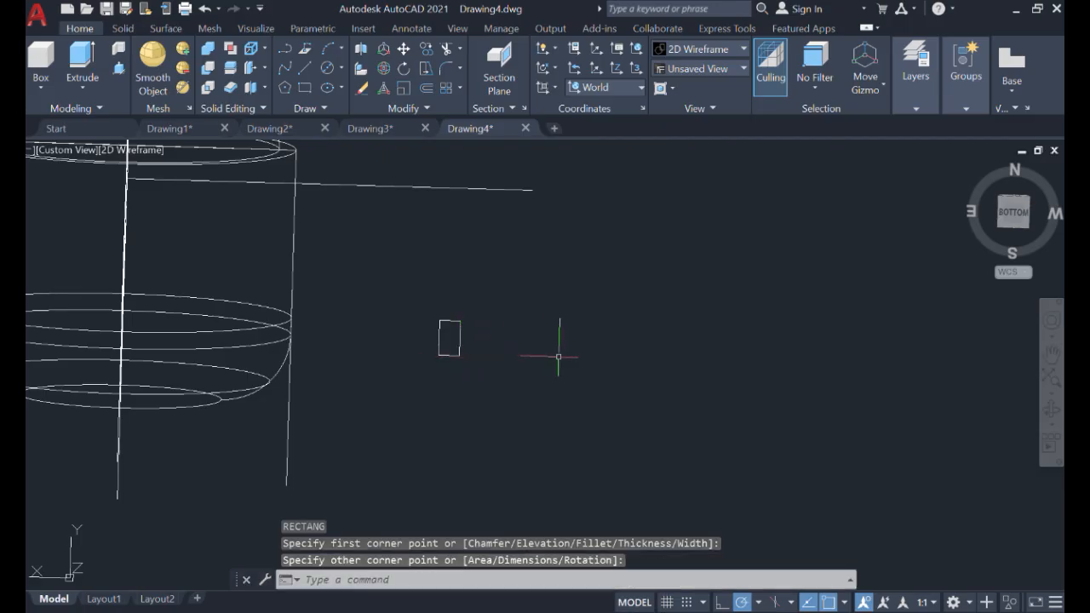
Copy the small rectangle three times from its lower corner to form a two-by-two grid of rectangles beside the body.
left_click(505, 368)
left_click(367, 305)
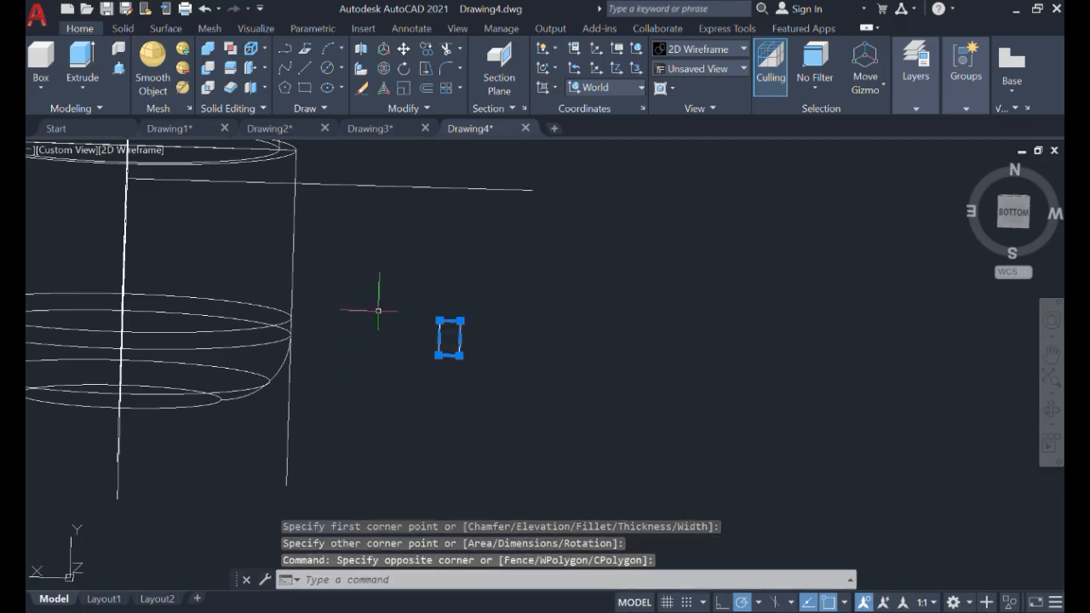
type("COPY")
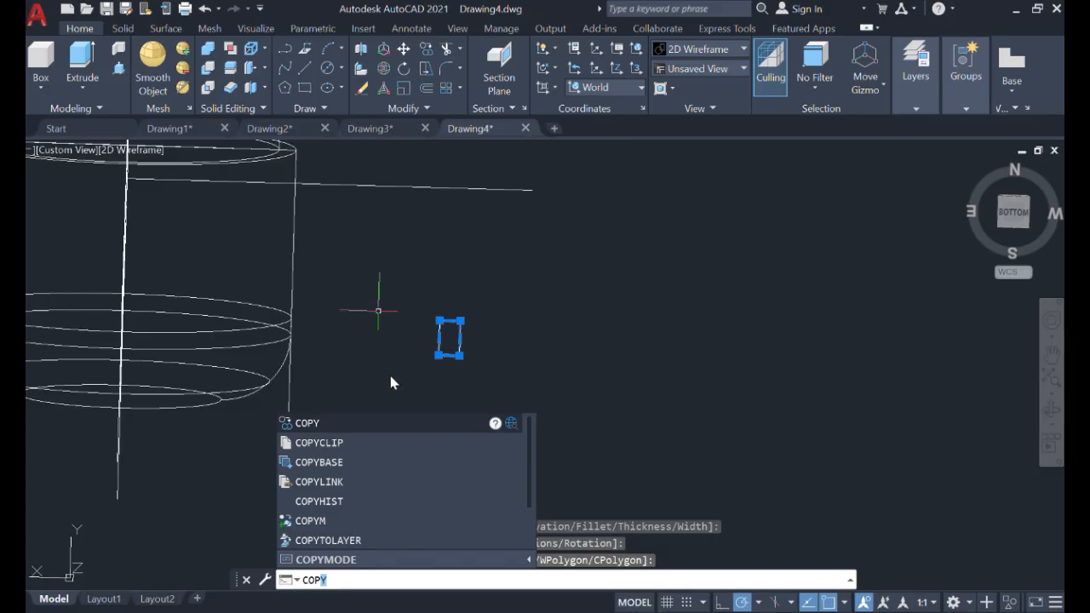
left_click(389, 424)
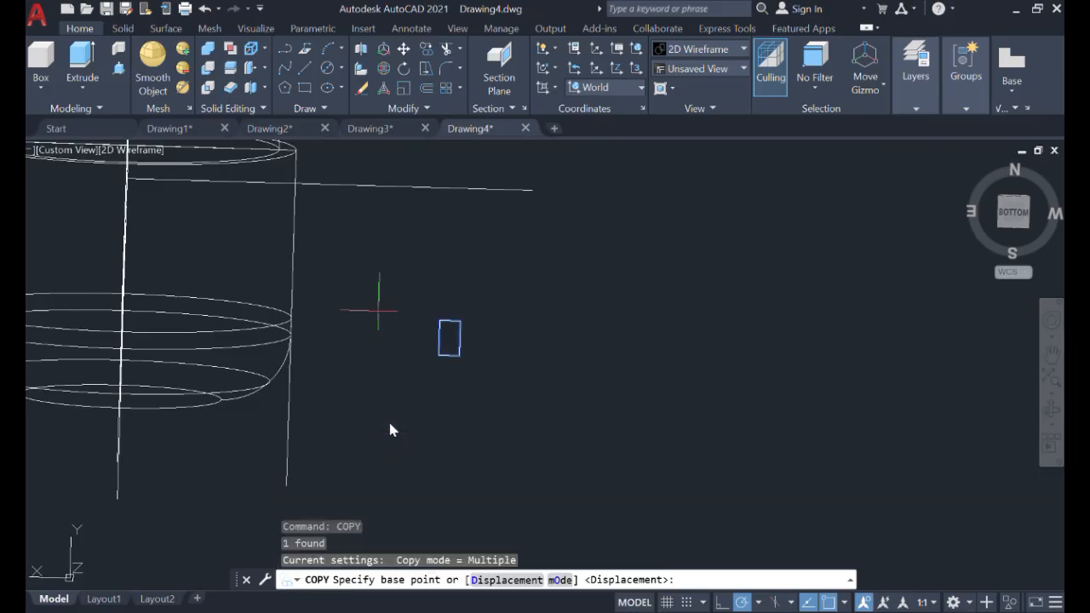
left_click(459, 355)
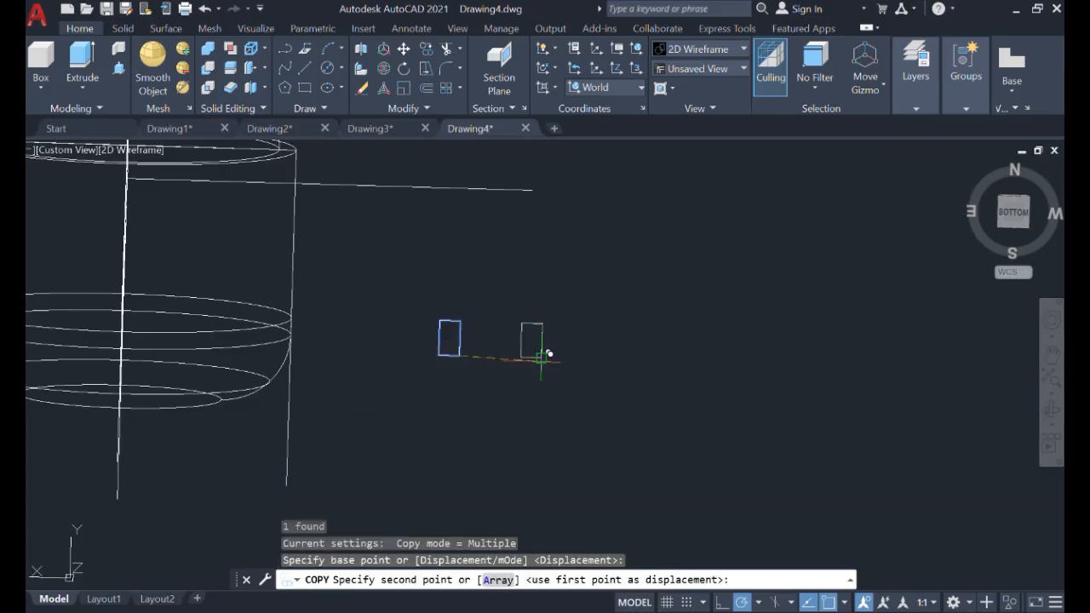
left_click(543, 430)
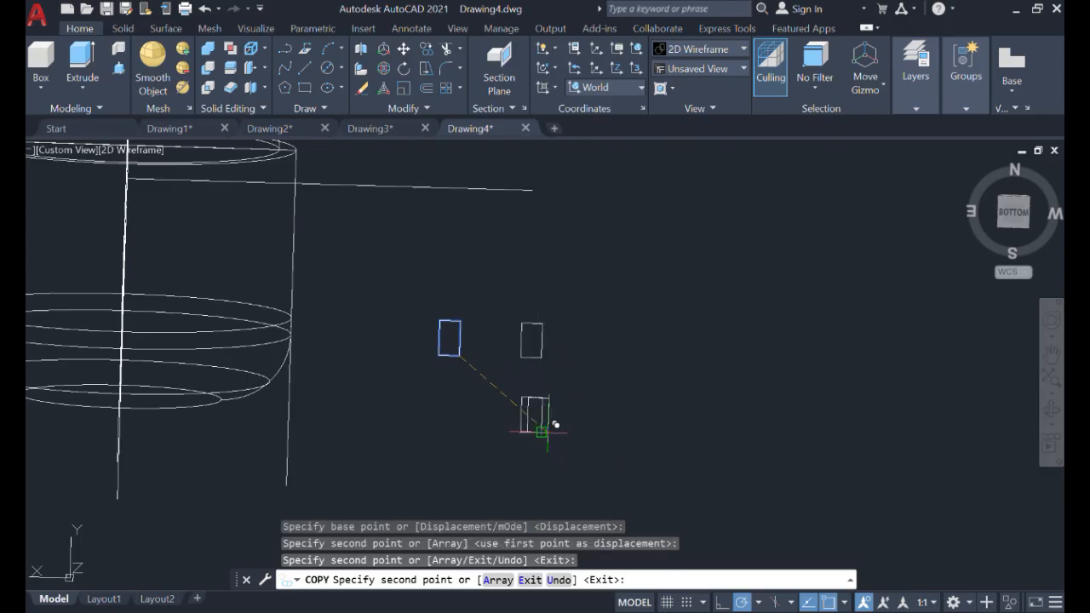
left_click(457, 427)
key("Escape")
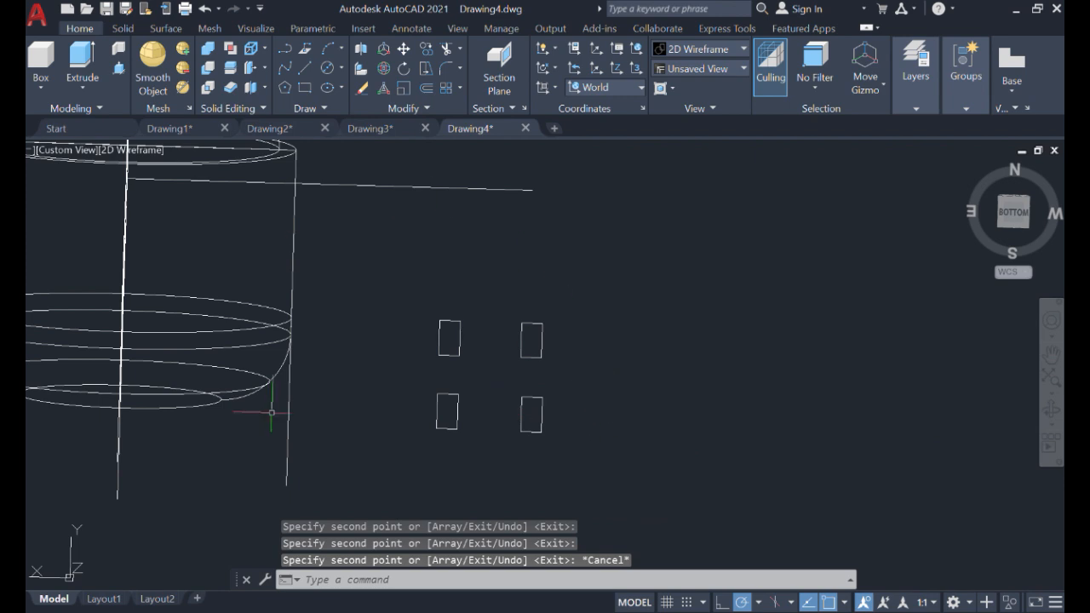
middle_click_drag(531, 418, 741, 342)
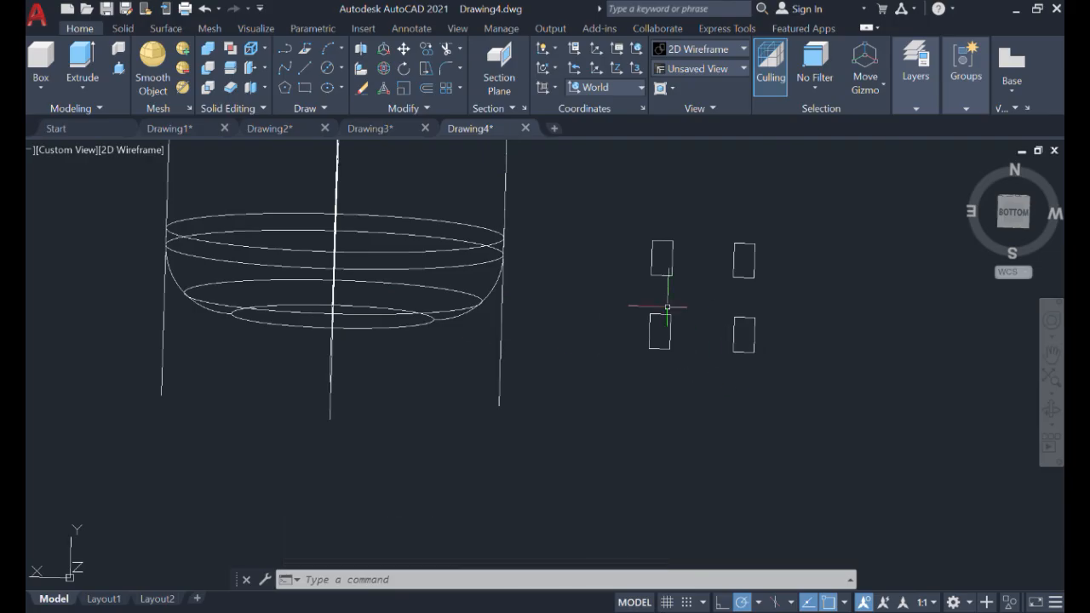
middle_click_drag(511, 322, 494, 392)
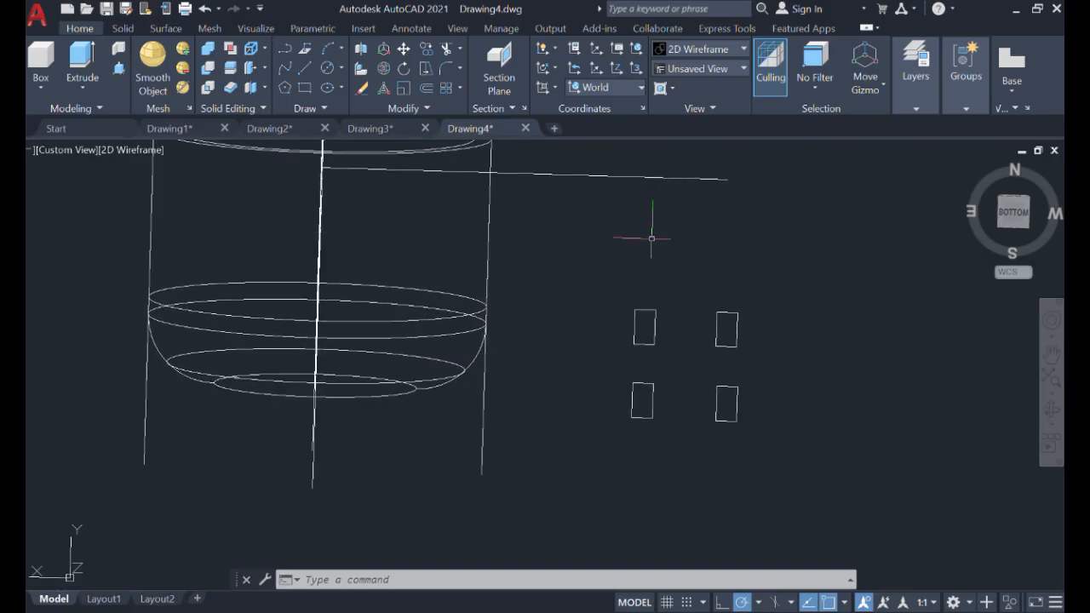
Display the model in the Shades of Gray visual style and orbit from the bottom to a front view of the body and rectangles.
left_click(745, 51)
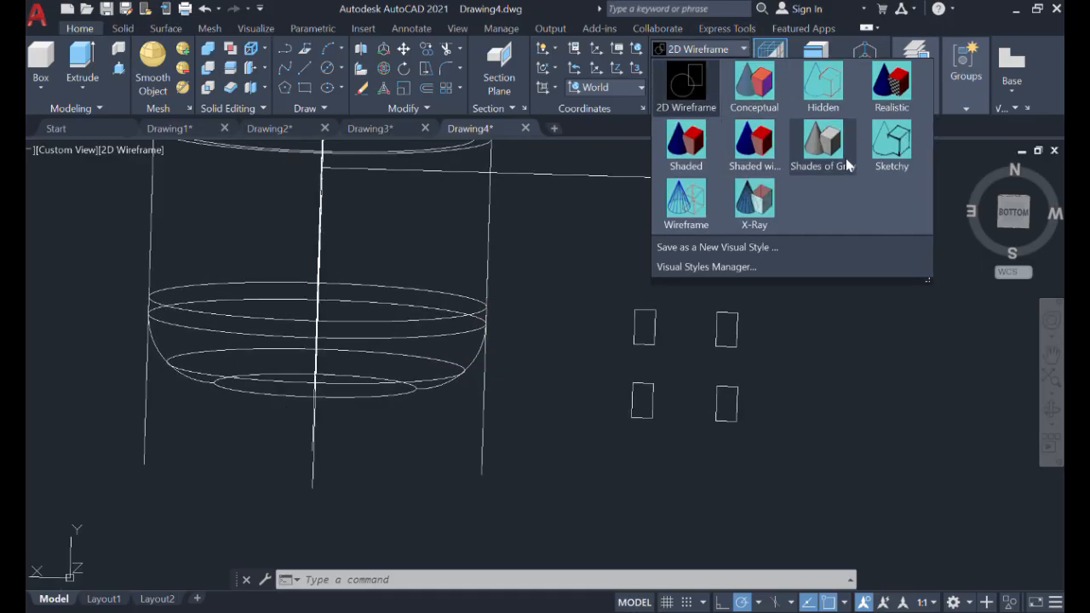
left_click(822, 145)
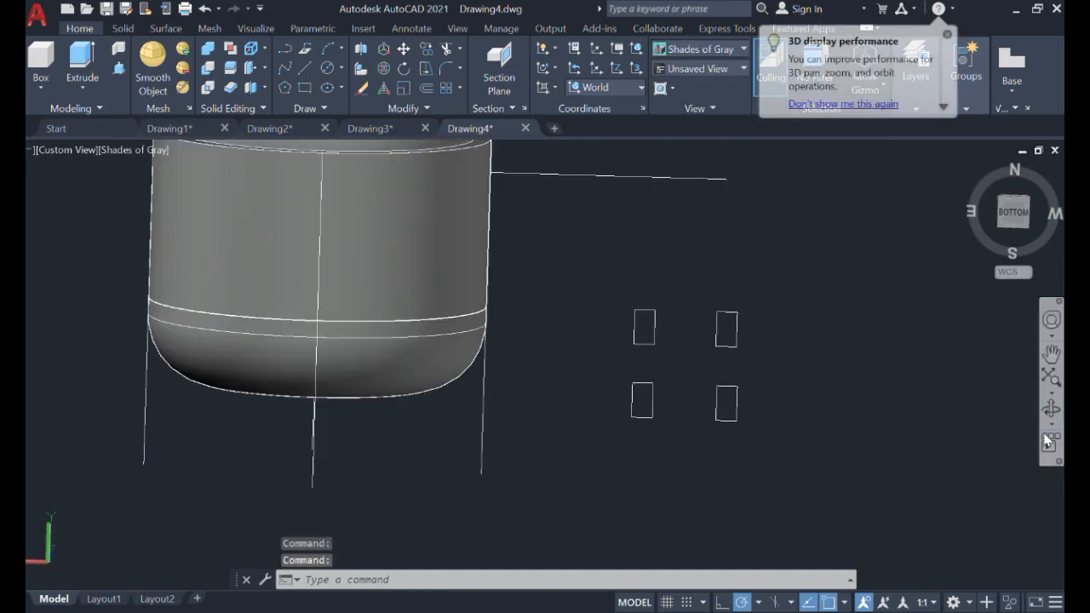
left_click(1049, 409)
left_click_drag(900, 378, 654, 70)
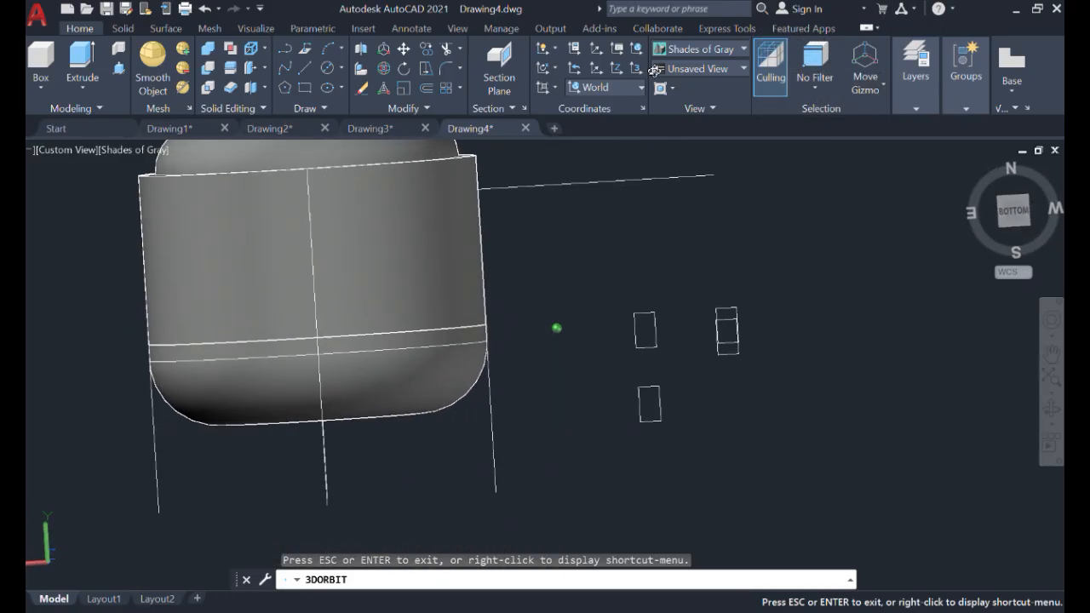
left_click_drag(435, 440, 585, 261)
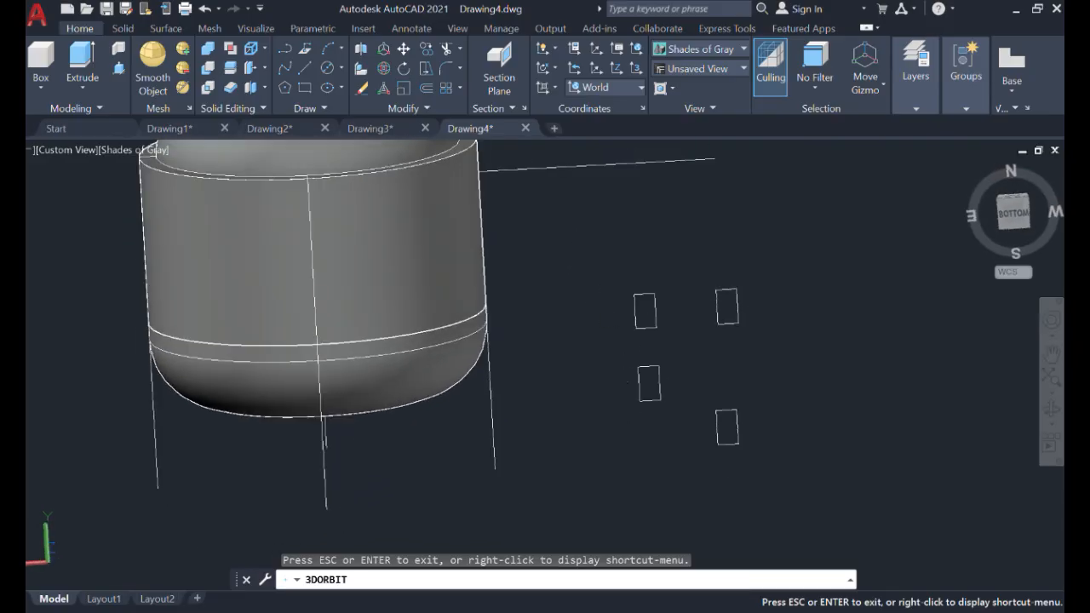
key("Escape")
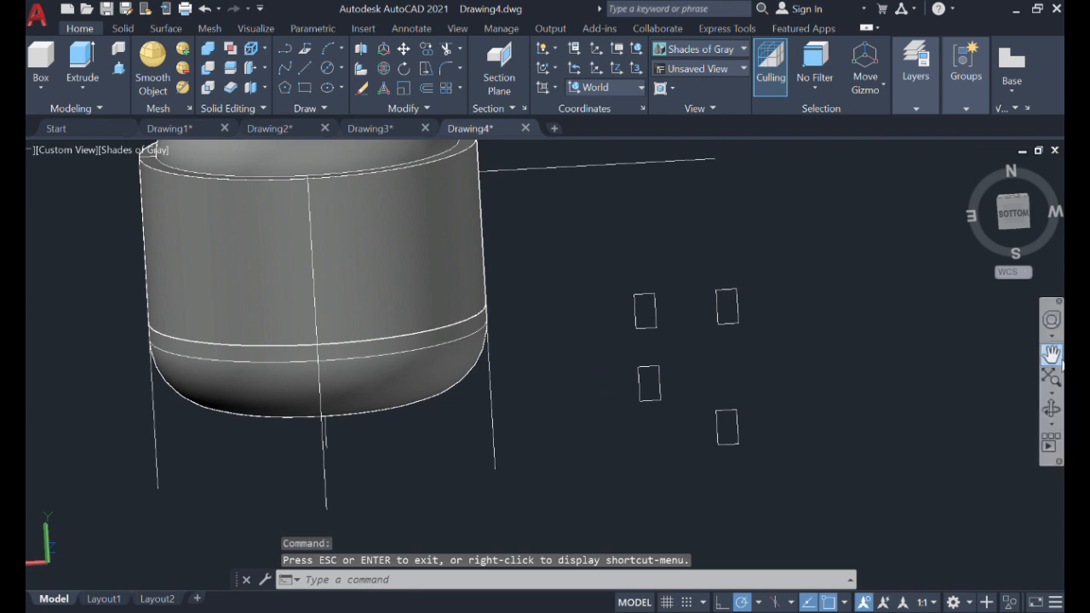
left_click(1052, 410)
left_click_drag(603, 441, 281, 538)
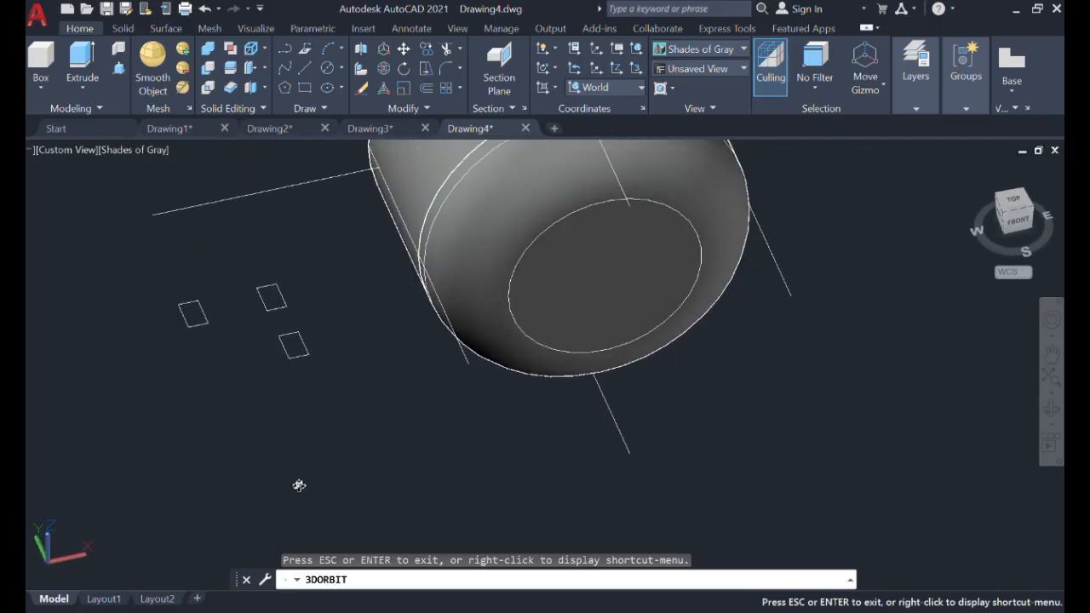
key("Escape")
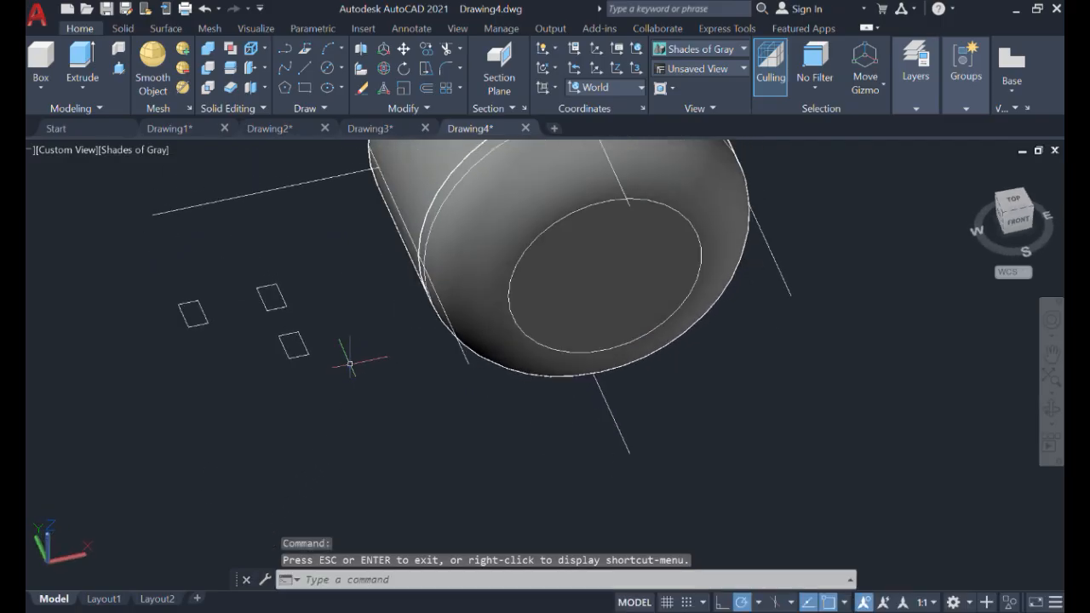
Copy the small rectangle nearest the body from its lower corner to a spot below the rectangle farthest from the body.
left_click(349, 364)
left_click(270, 338)
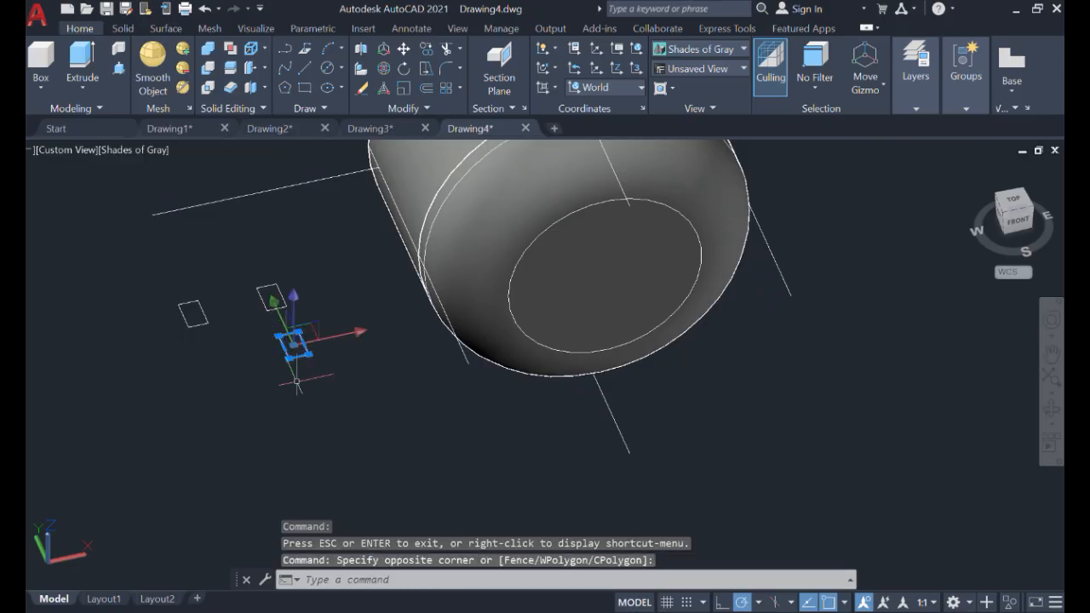
type("co")
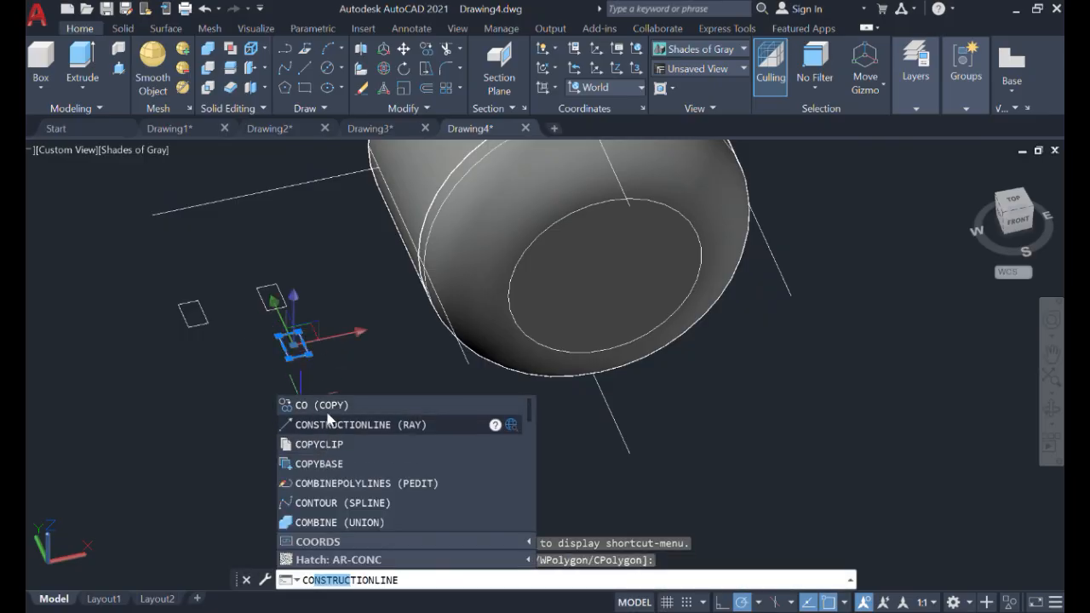
key("Return")
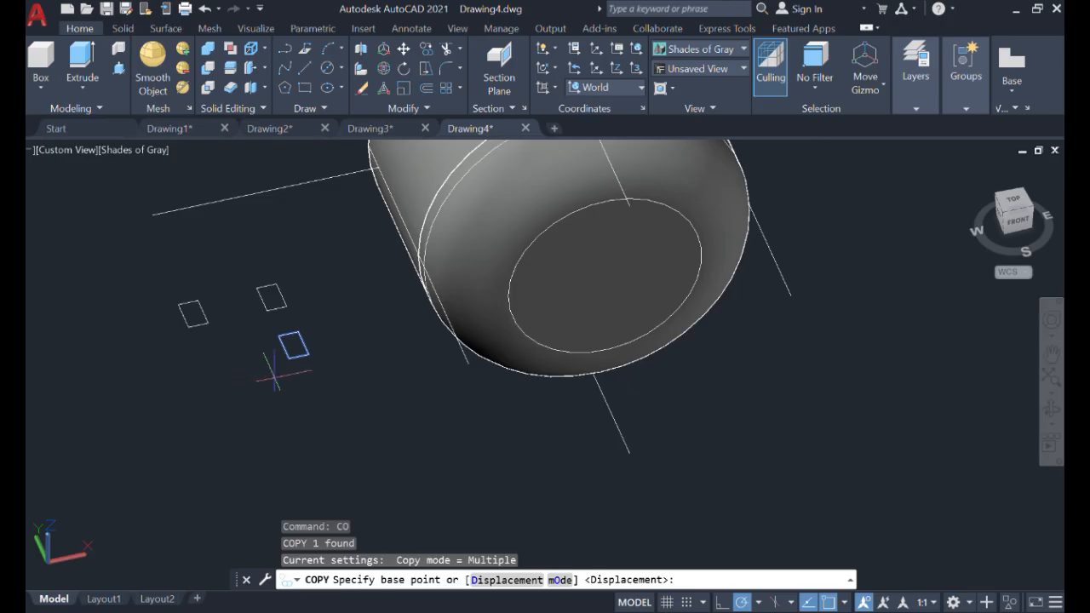
left_click(291, 358)
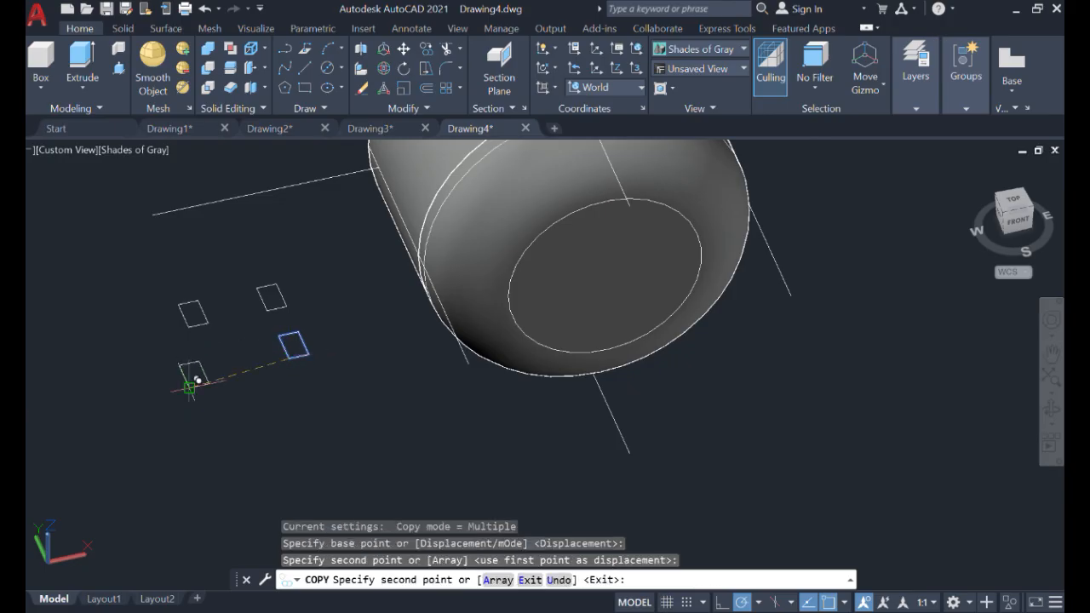
key("Escape")
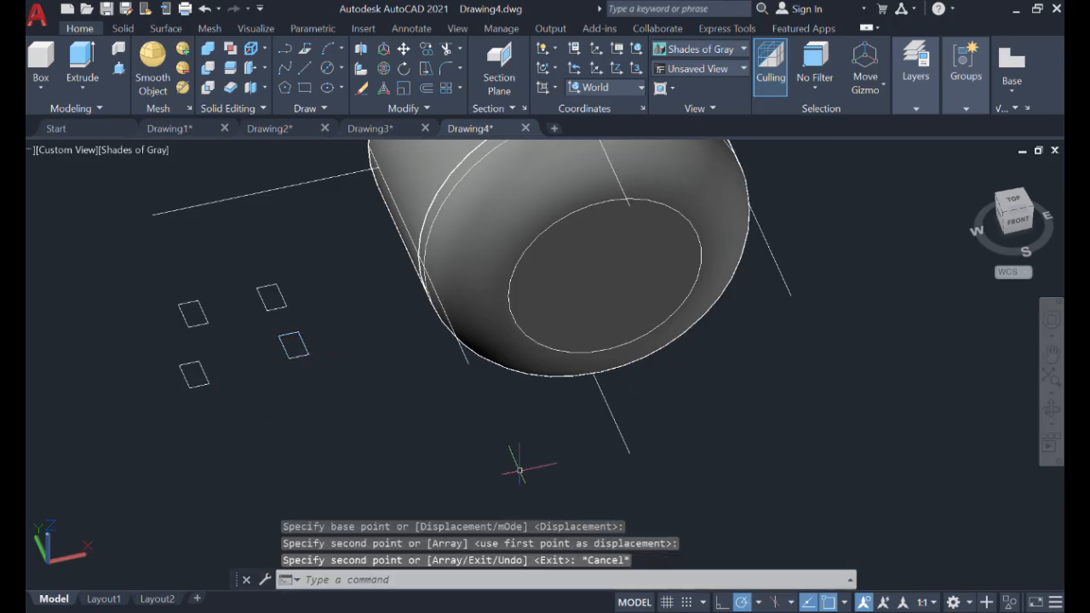
Rotate the newly copied rectangle in 3D about the Y axis through its centre so that it stands on edge.
middle_click_drag(571, 459, 559, 439)
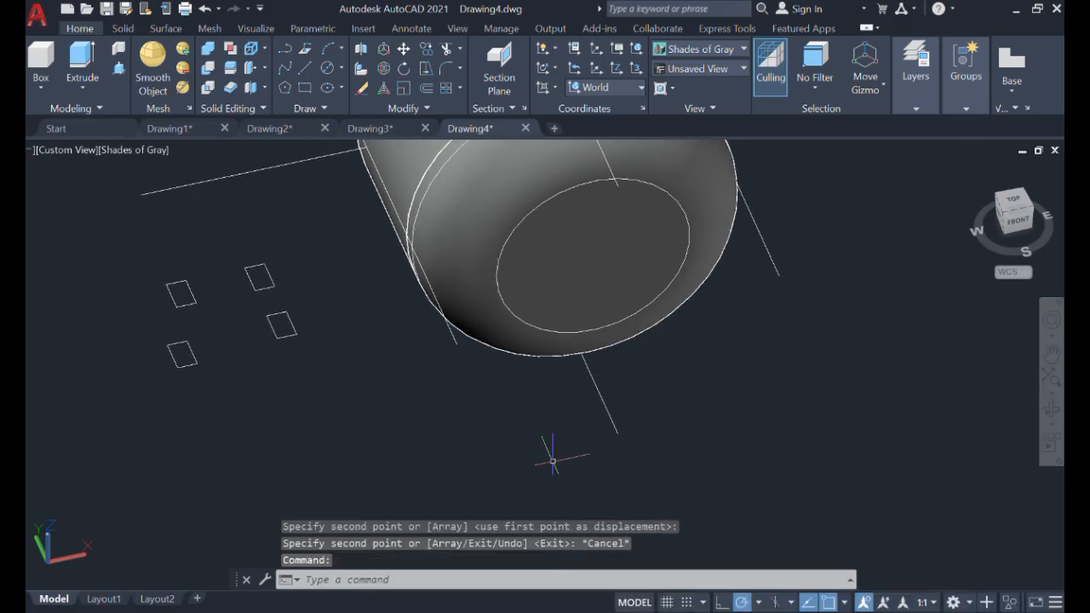
left_click(1051, 410)
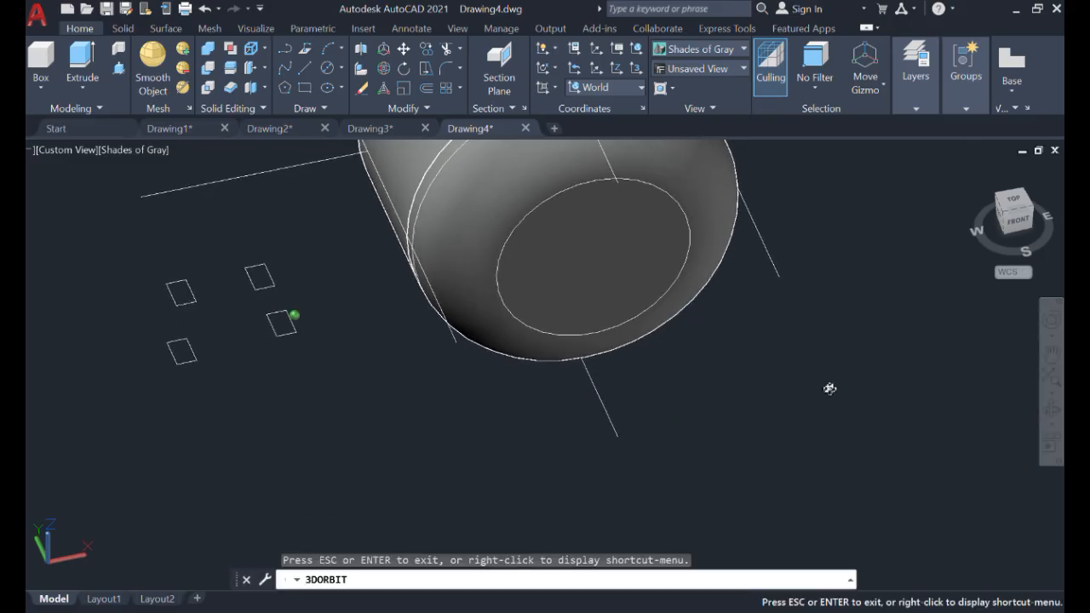
left_click_drag(830, 384, 818, 365)
key("Escape")
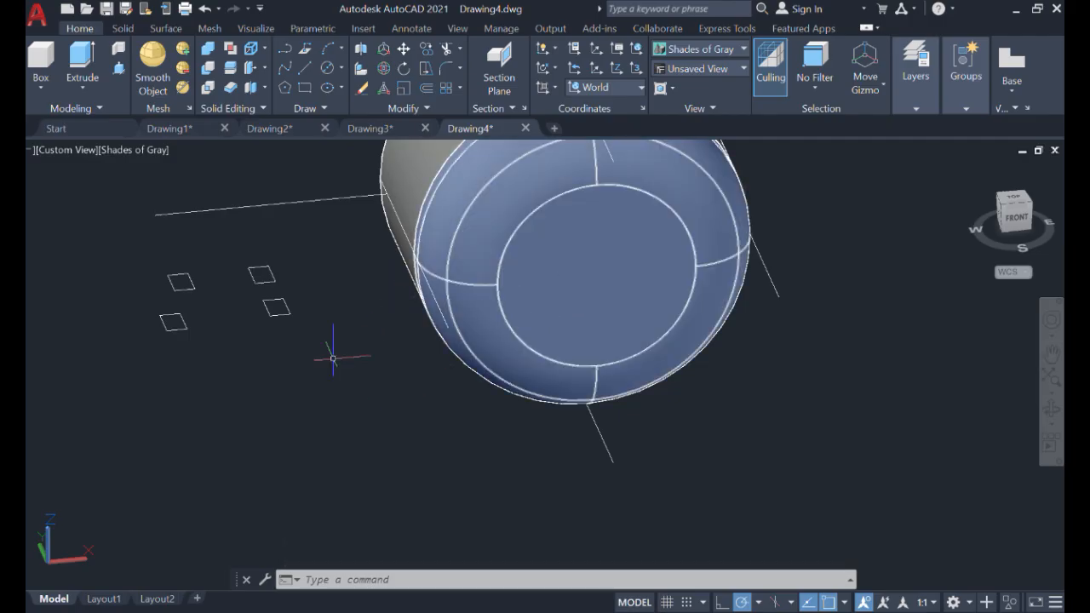
left_click(215, 352)
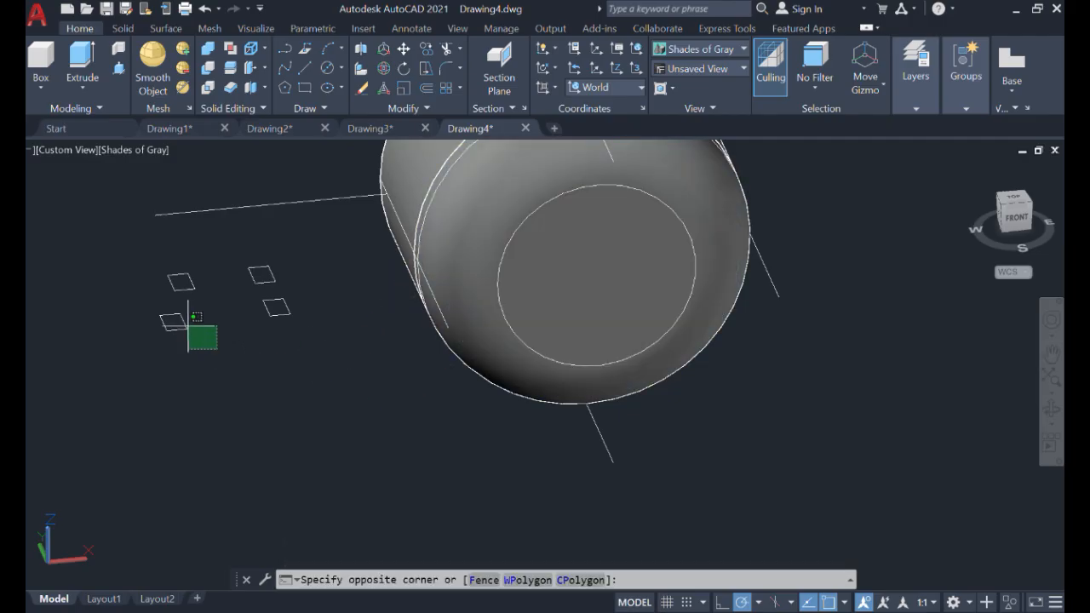
left_click(140, 310)
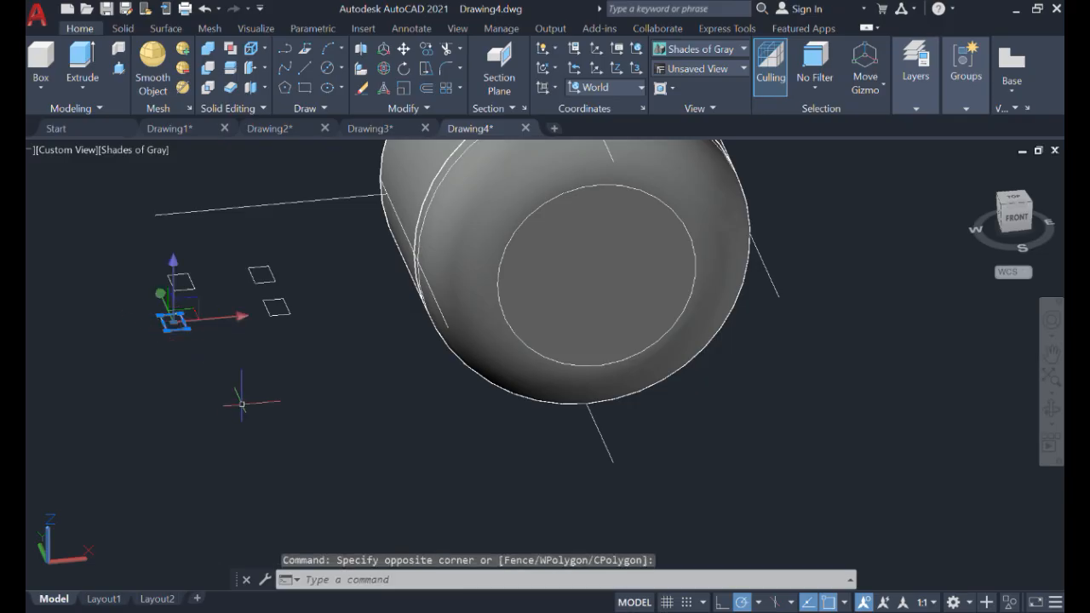
type("3D")
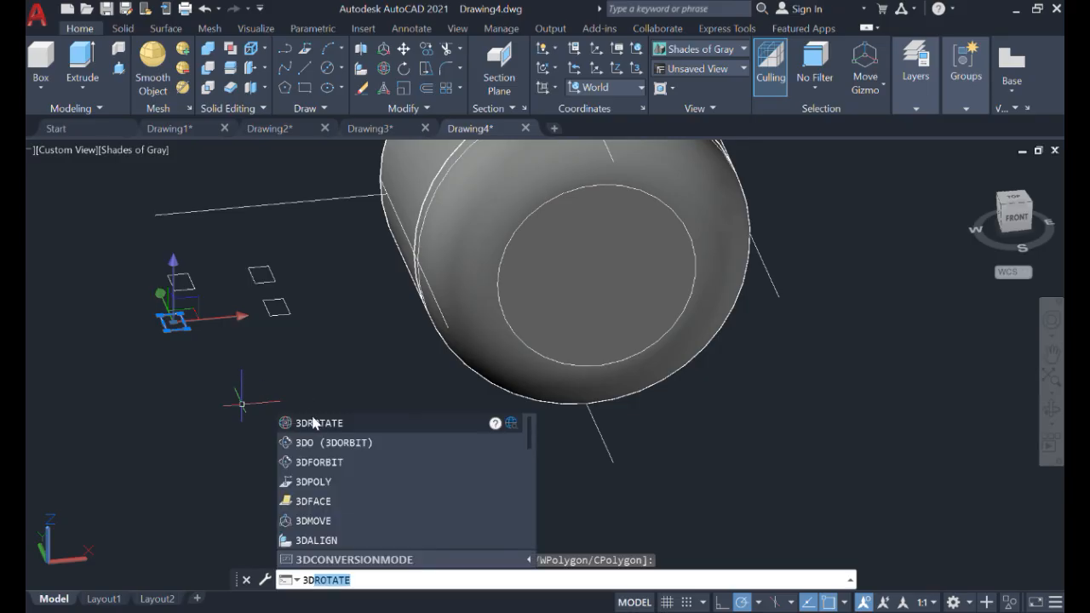
left_click(313, 424)
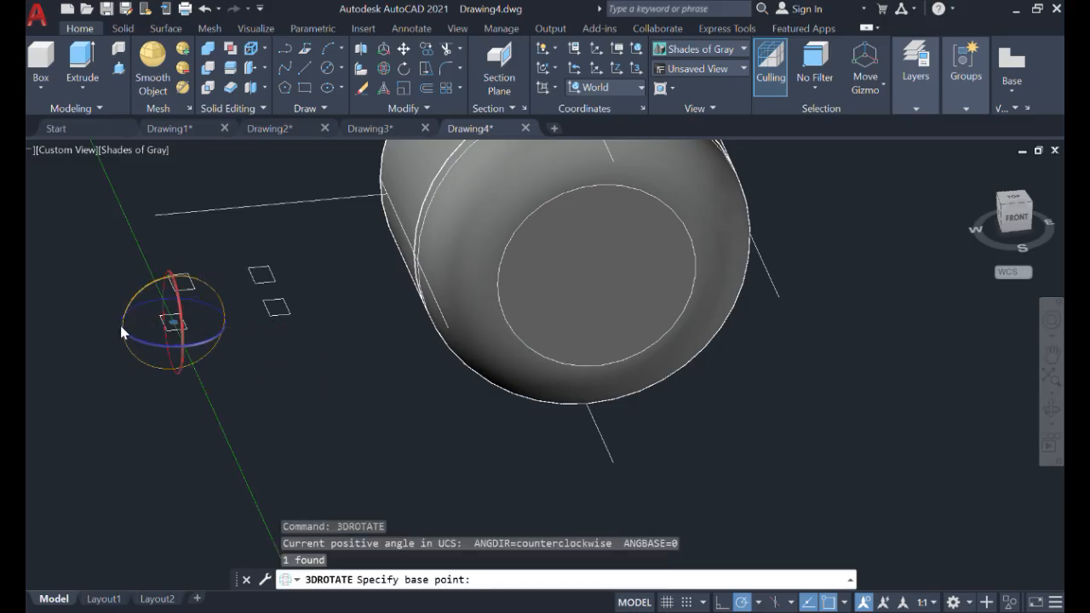
left_click(172, 321)
key("Escape")
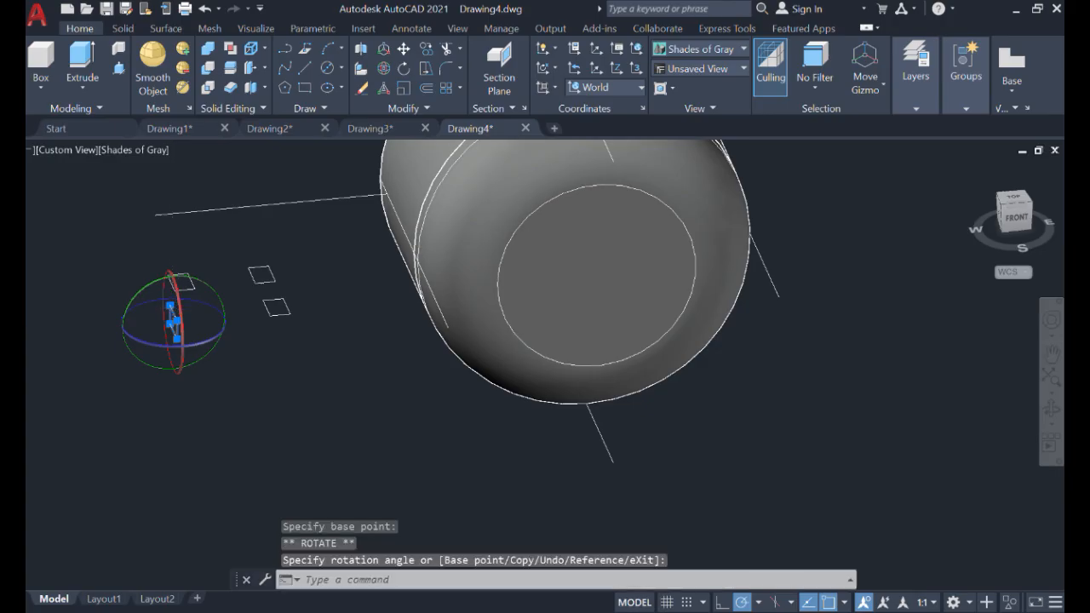
key("Escape")
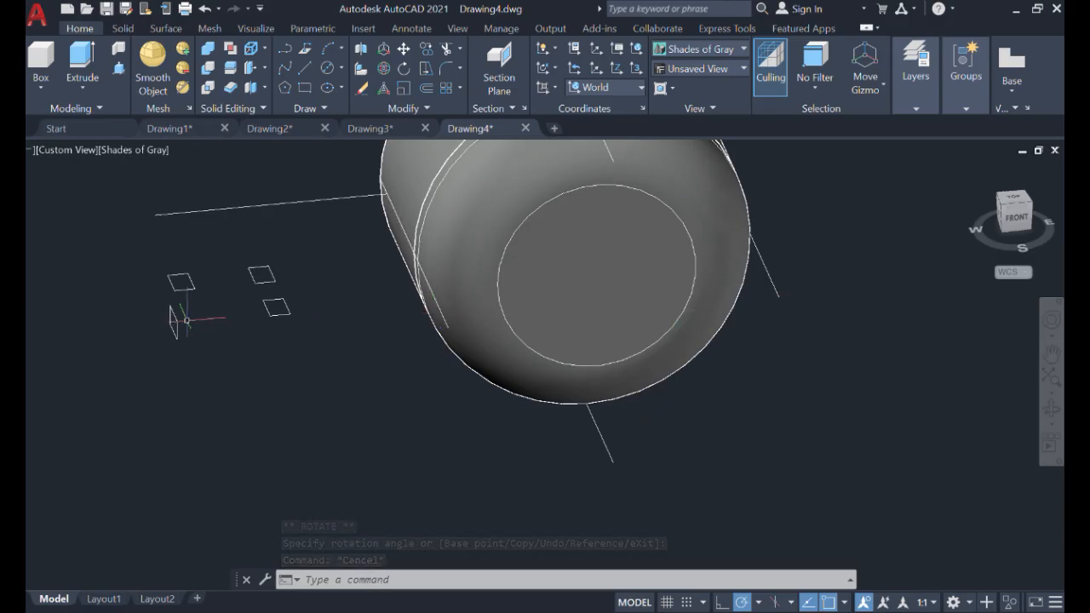
Copy the upright rectangle once from its lower corner to the empty space between it and the body.
left_click(202, 345)
left_click(159, 321)
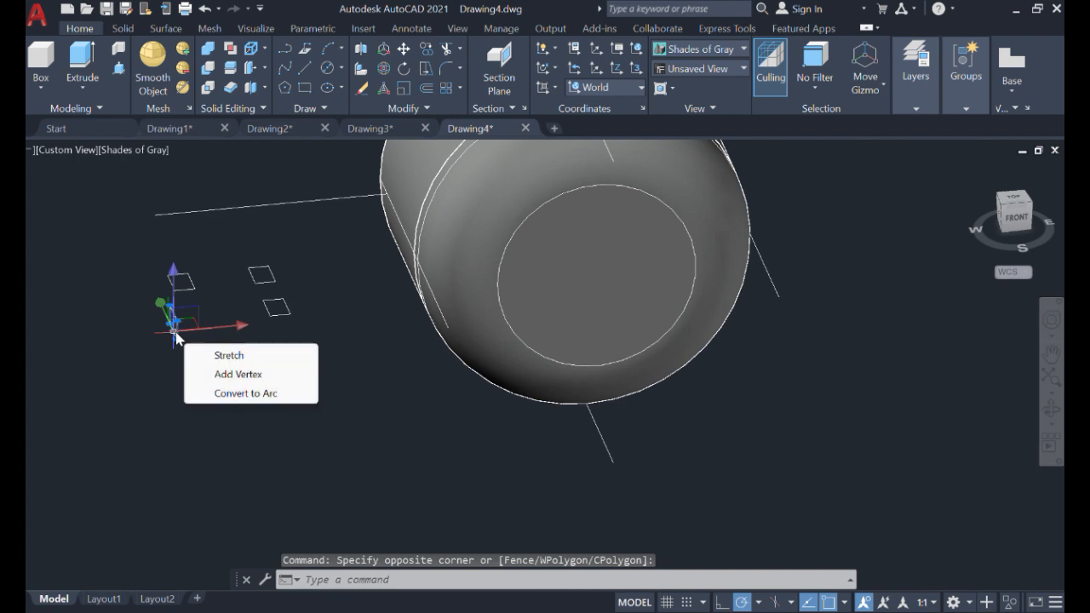
type("co")
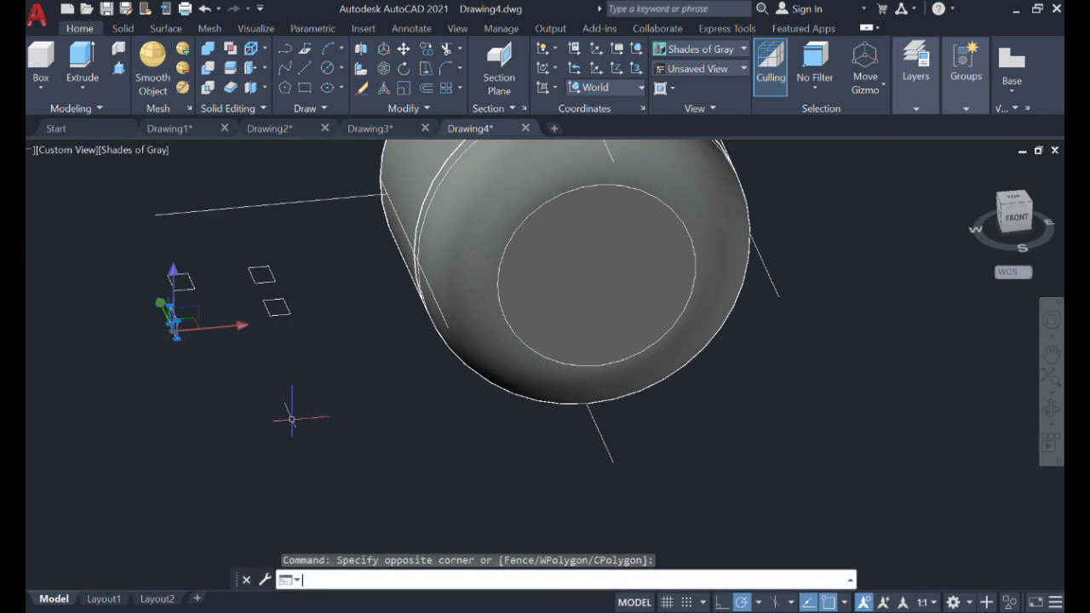
key("Return")
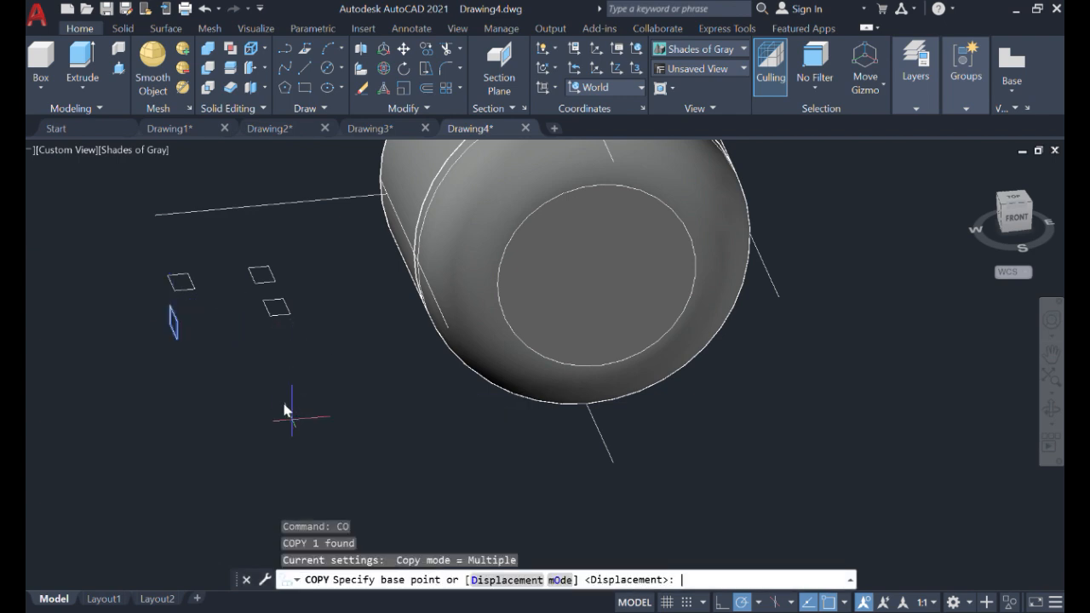
left_click(177, 338)
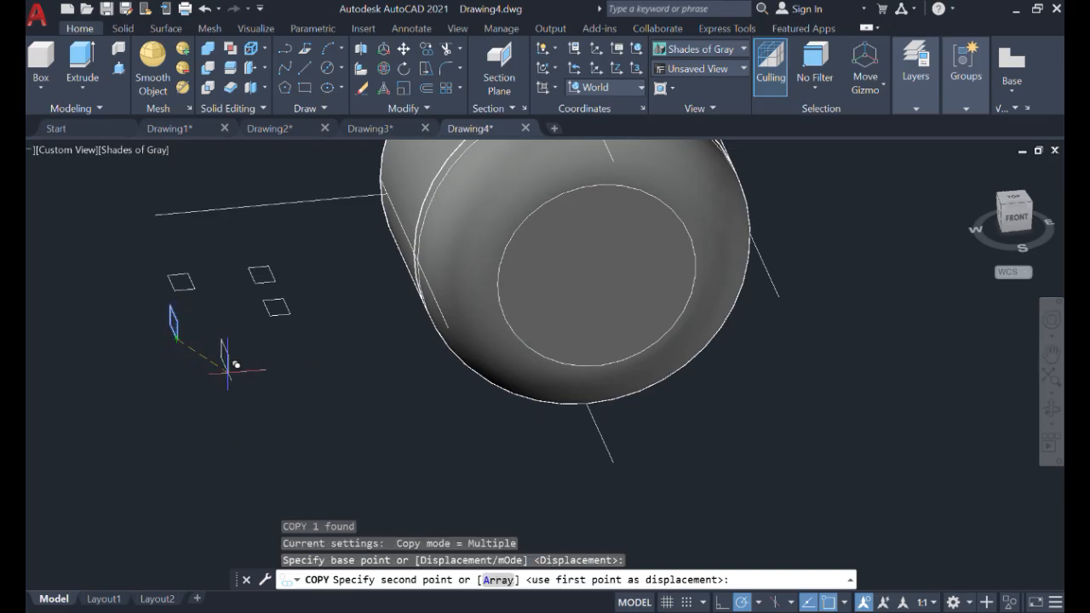
left_click(236, 368)
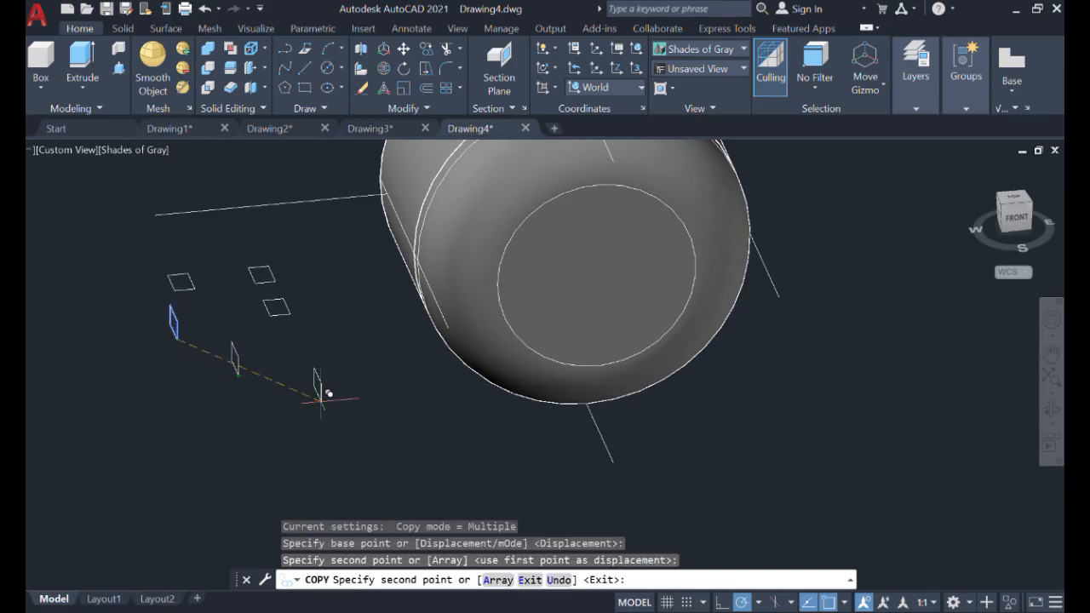
key("Escape")
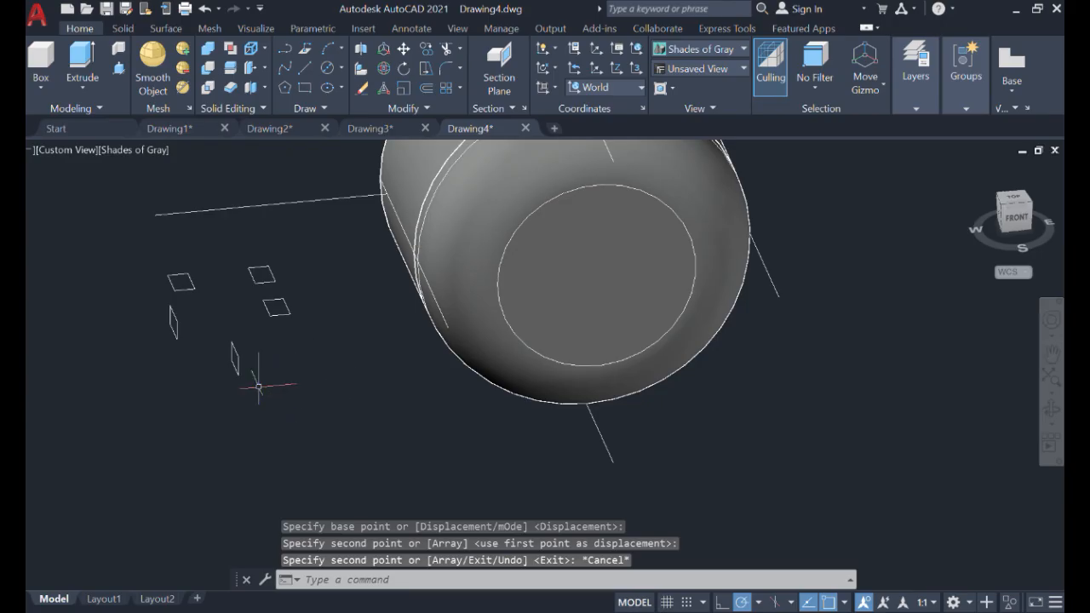
Try to sweep the original upright rectangle along the guide line on the near side of the body, and undo the sweep.
left_click(208, 351)
left_click(129, 313)
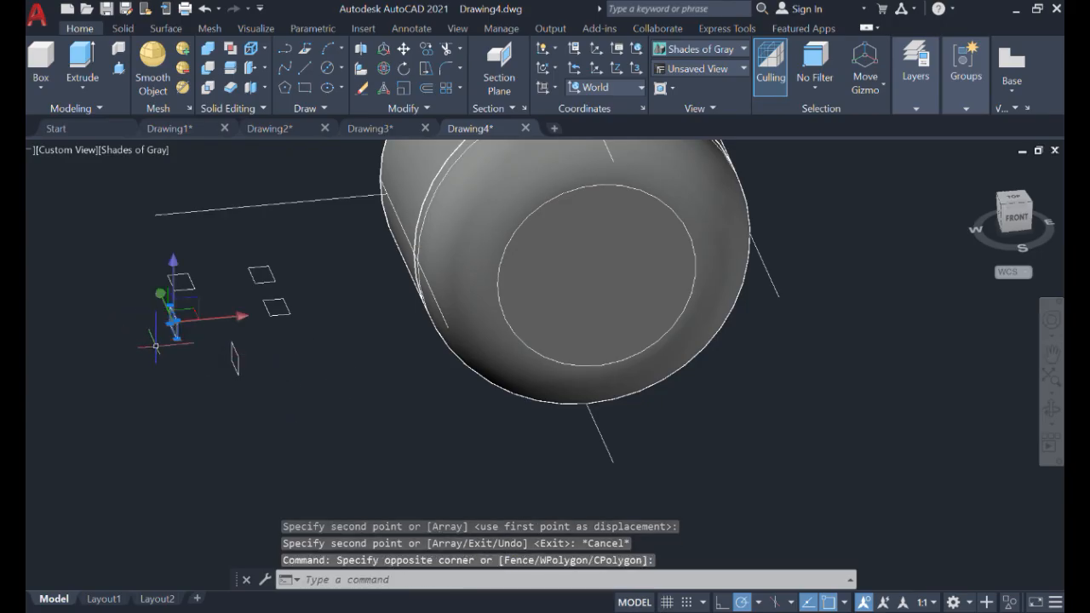
type("s")
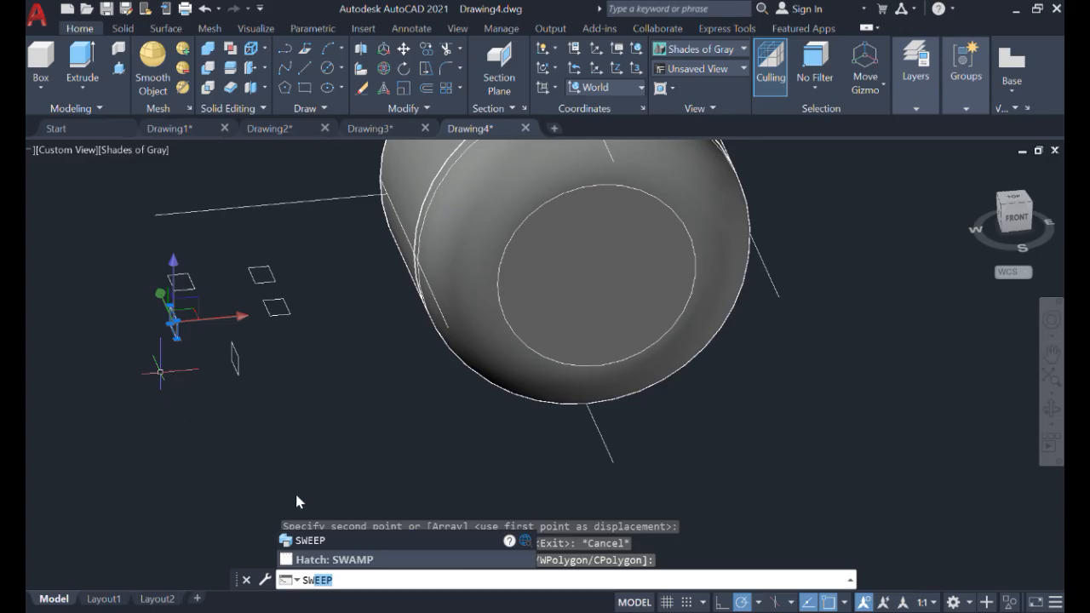
type("w")
key("Return")
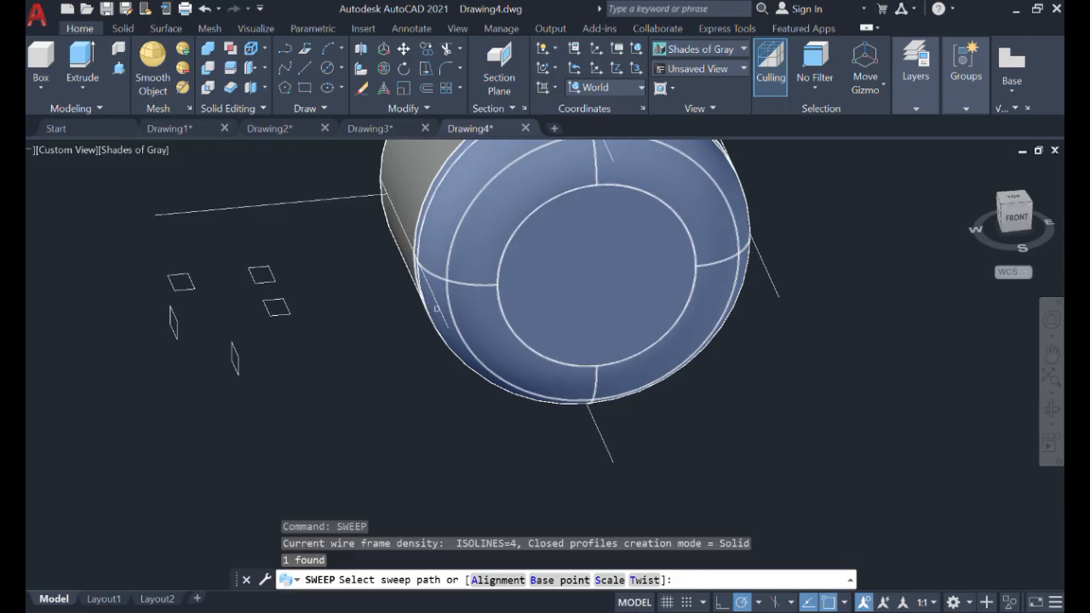
left_click(440, 310)
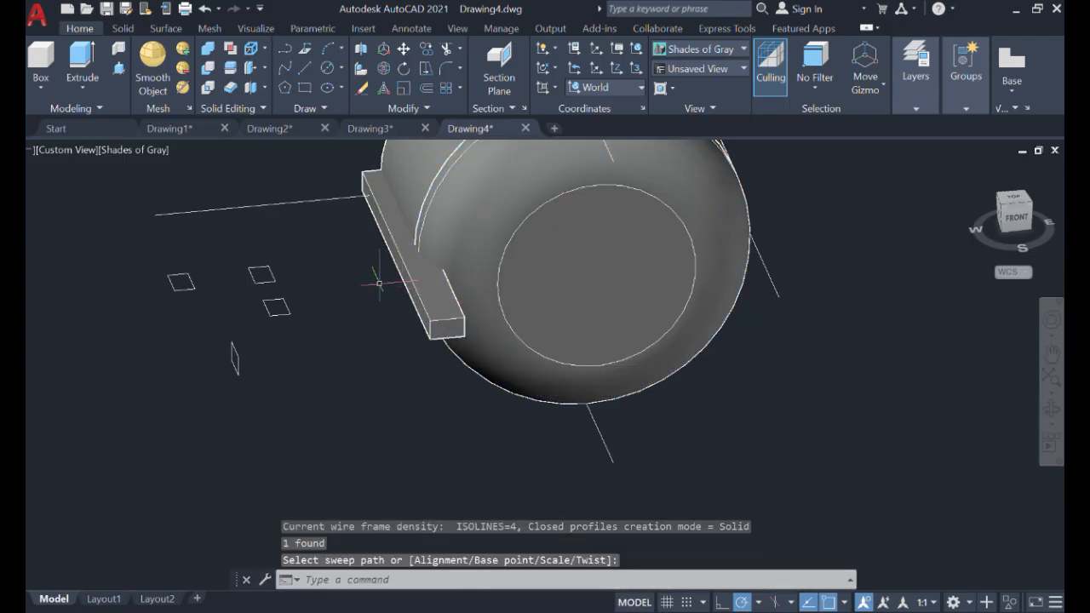
left_click(202, 9)
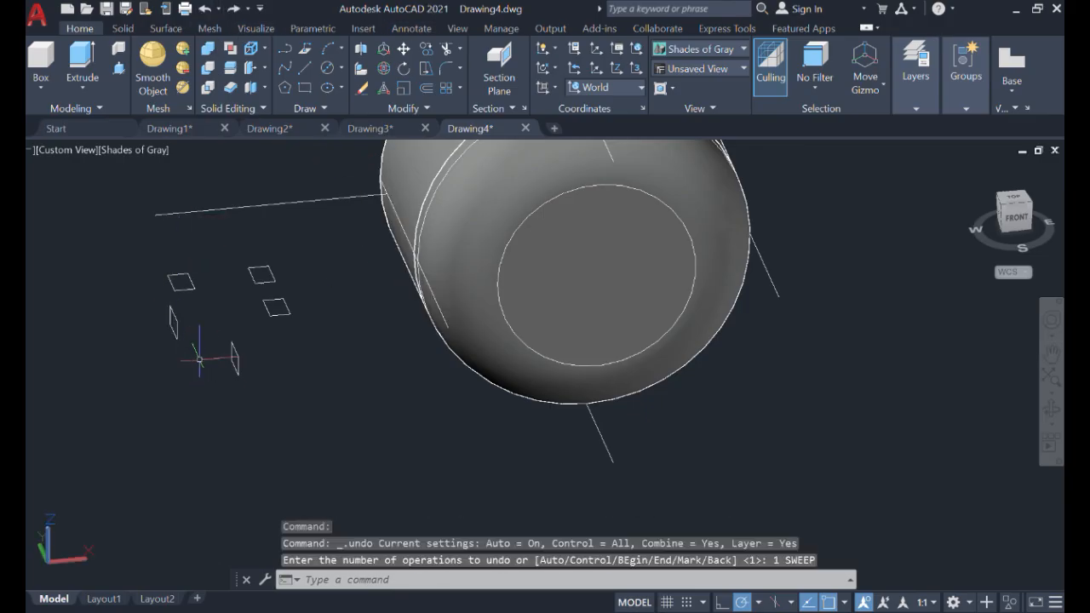
Sweep the upright rectangle farthest from the body along the guide line on top of the body.
left_click(199, 359)
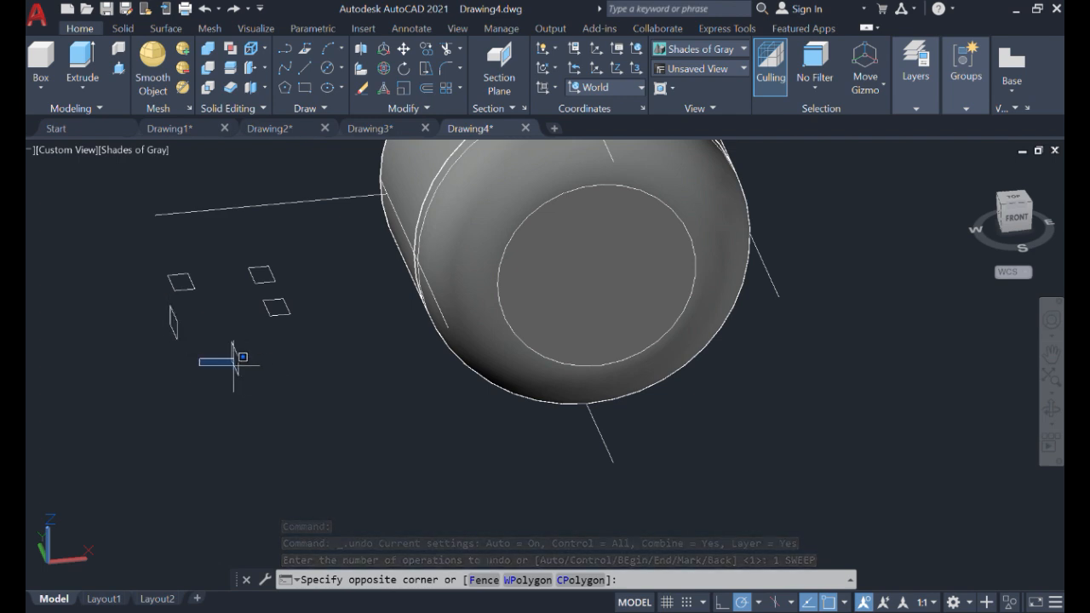
left_click(140, 308)
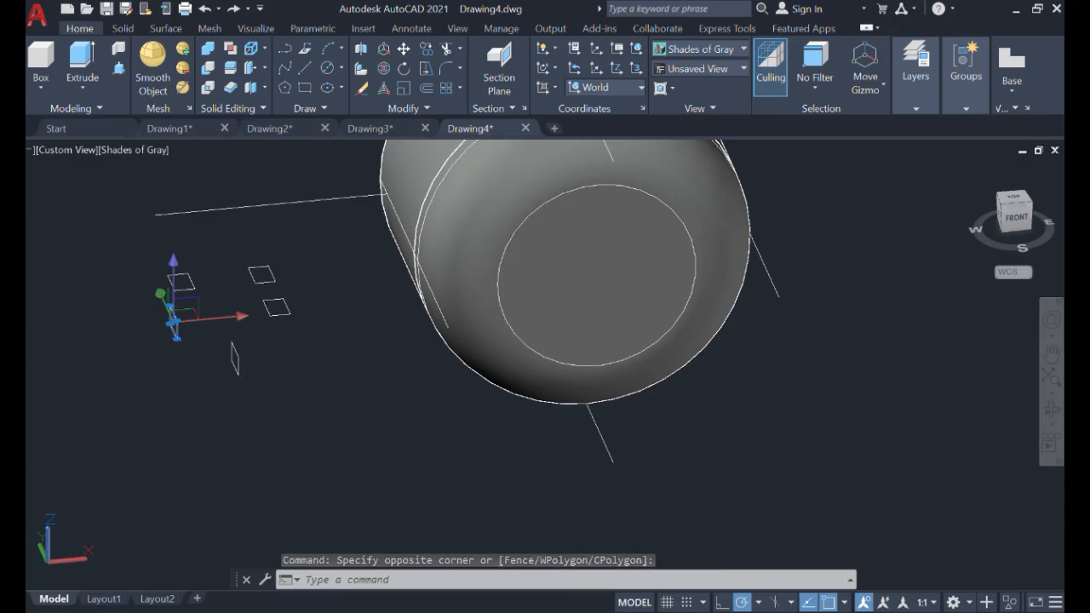
middle_click_drag(366, 387, 301, 511)
type("sw")
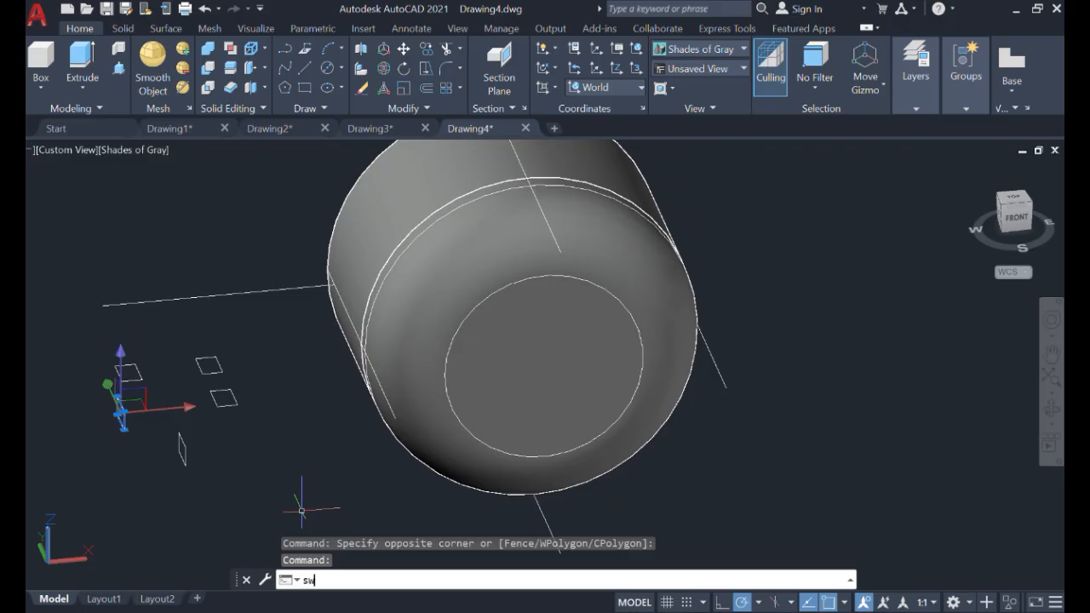
left_click(314, 546)
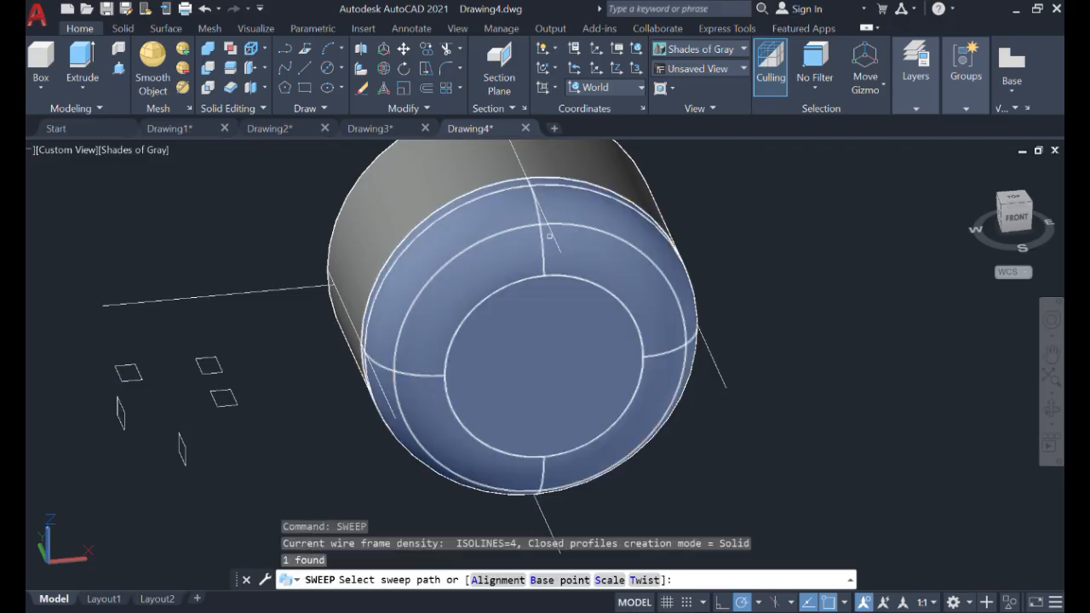
left_click(548, 228)
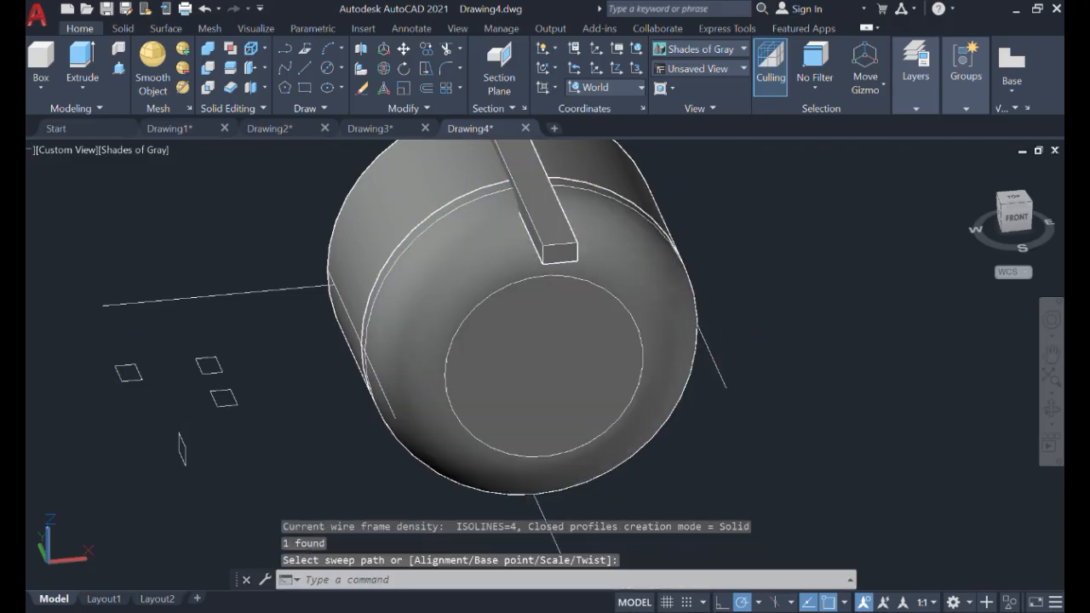
Sweep the remaining upright rectangle along the guide line beneath the body.
middle_click_drag(715, 357, 752, 275)
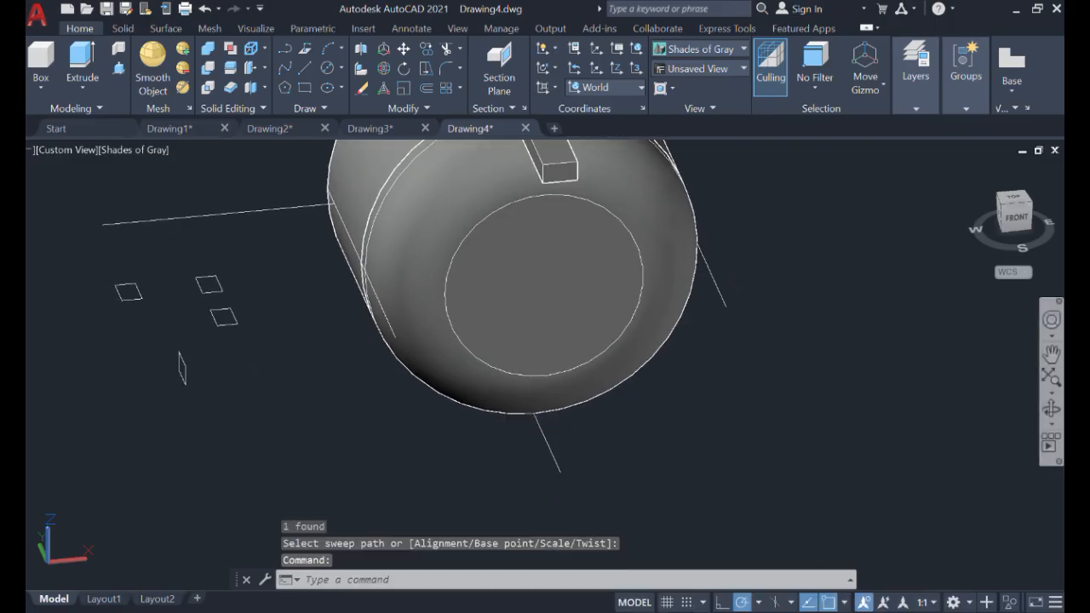
left_click(1052, 400)
left_click_drag(828, 507, 750, 488)
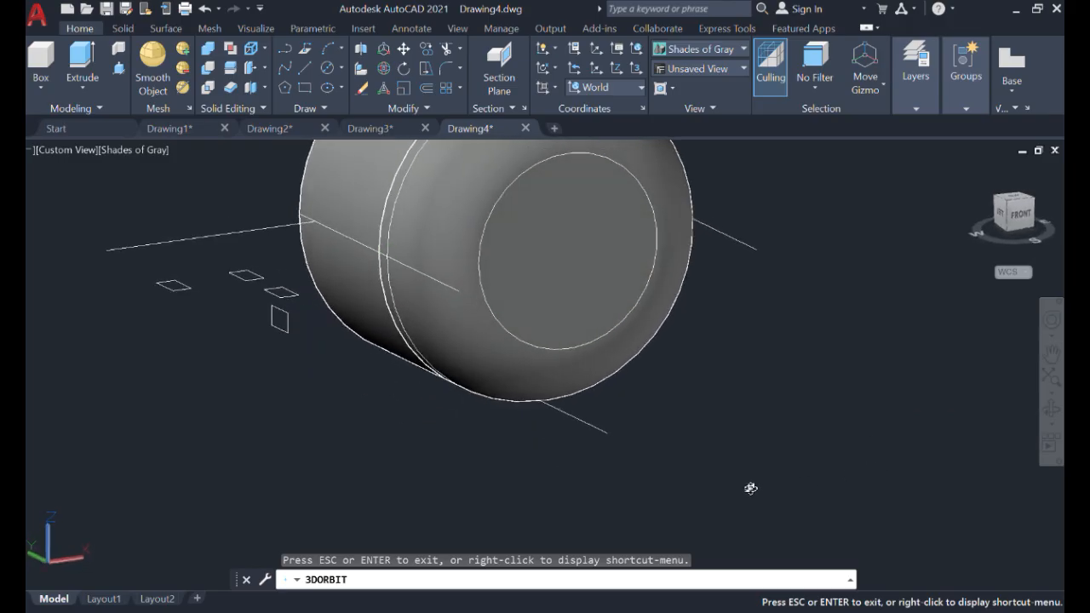
left_click_drag(278, 320, 299, 332)
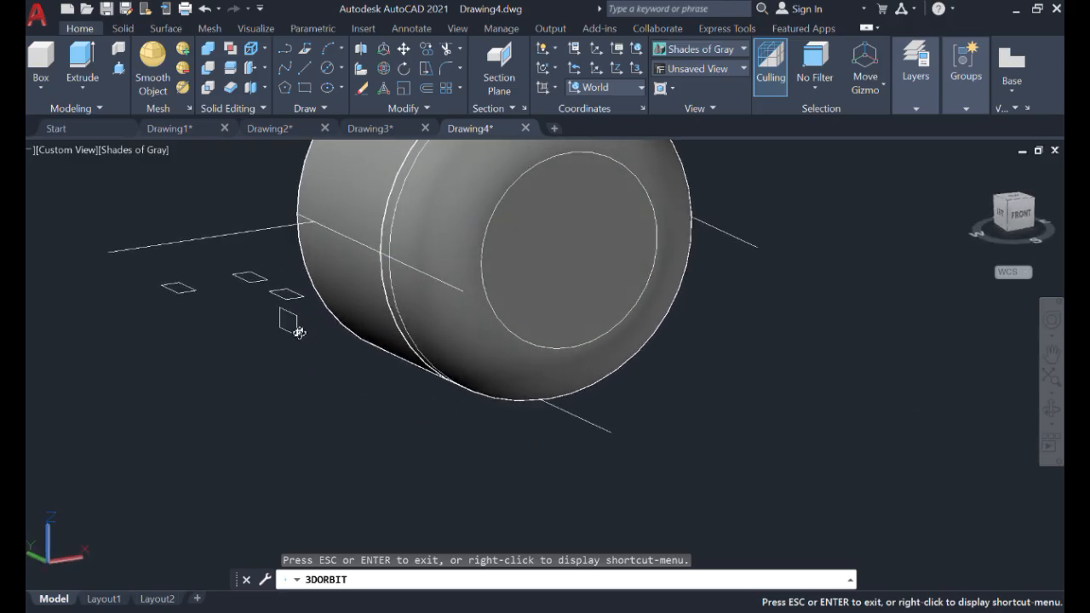
key("Escape")
left_click(330, 348)
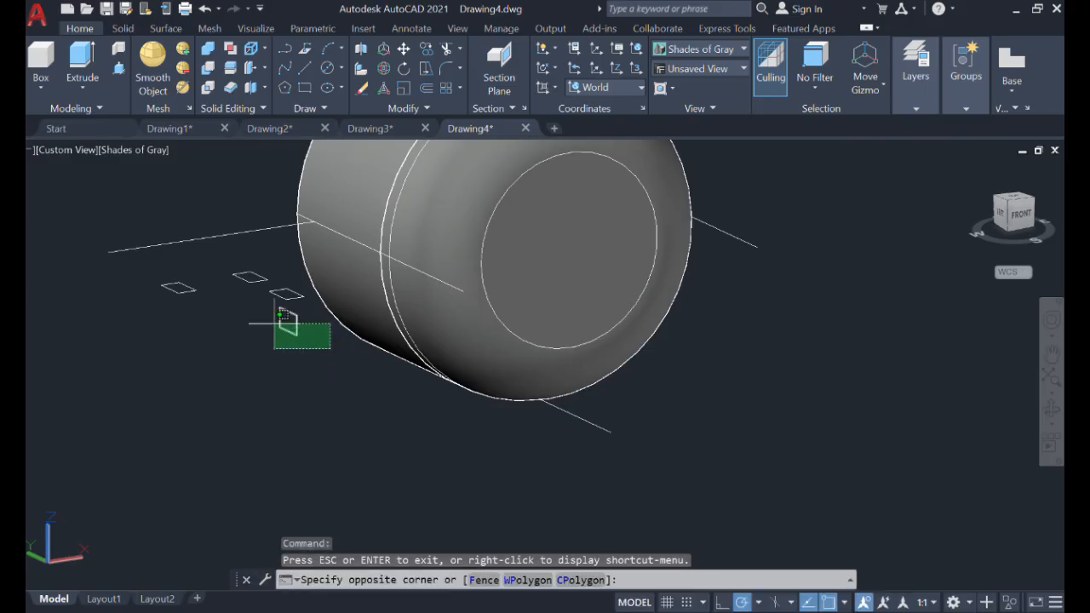
left_click(244, 296)
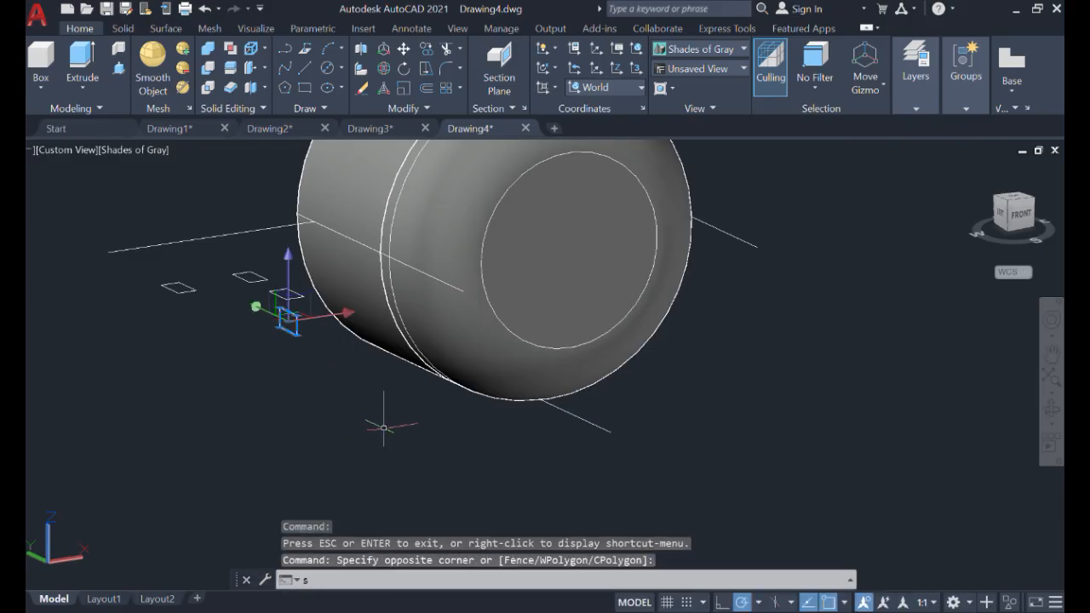
type("Sw")
key("Return")
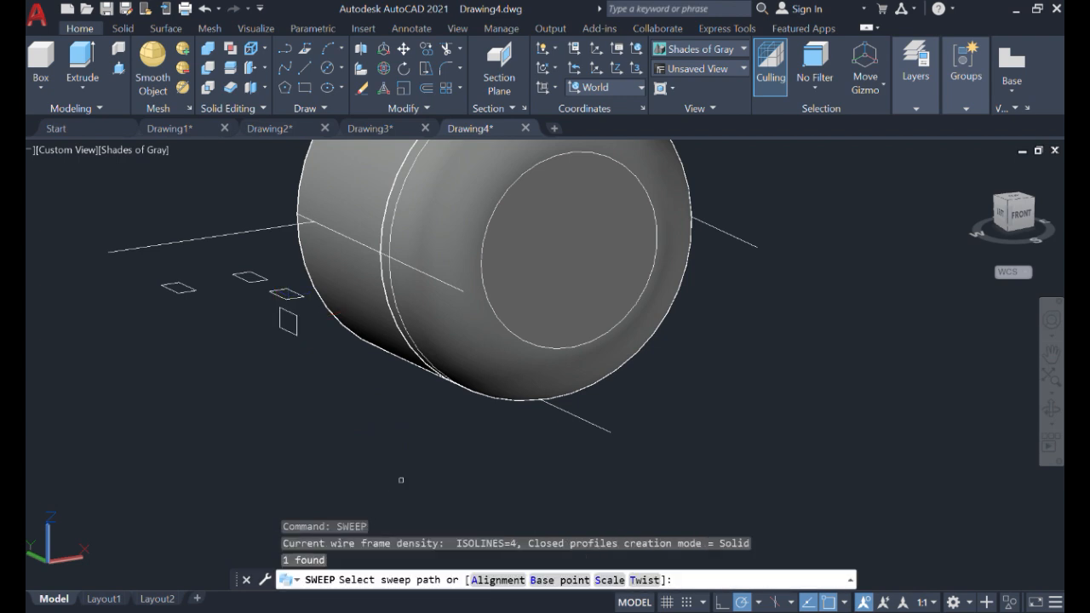
left_click(588, 422)
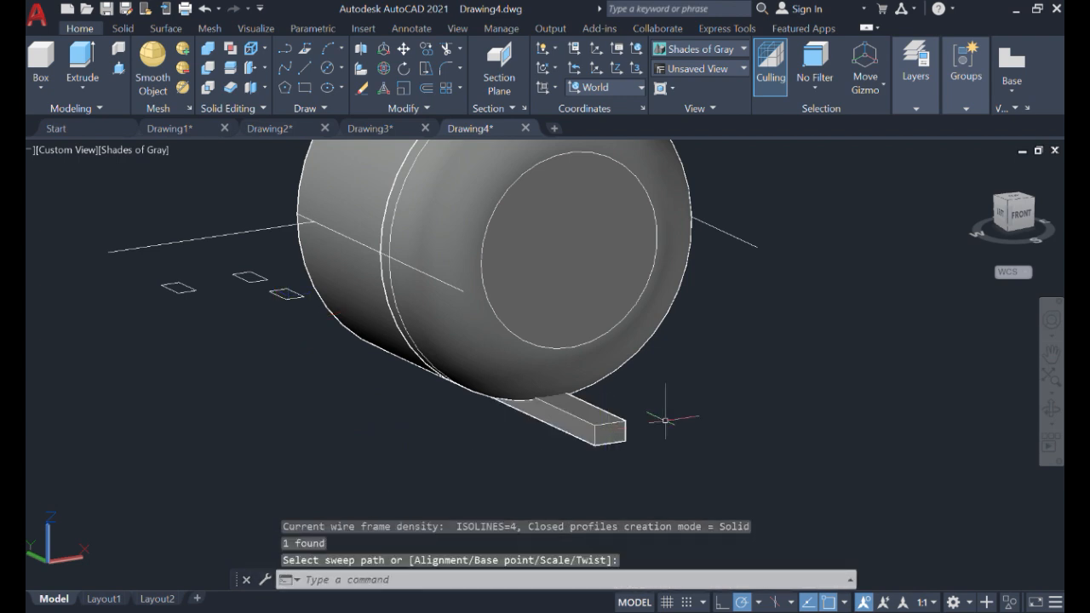
Rotate the flat rectangle nearest the body in 3D about the Z axis so that its long side runs along X.
left_click(1052, 410)
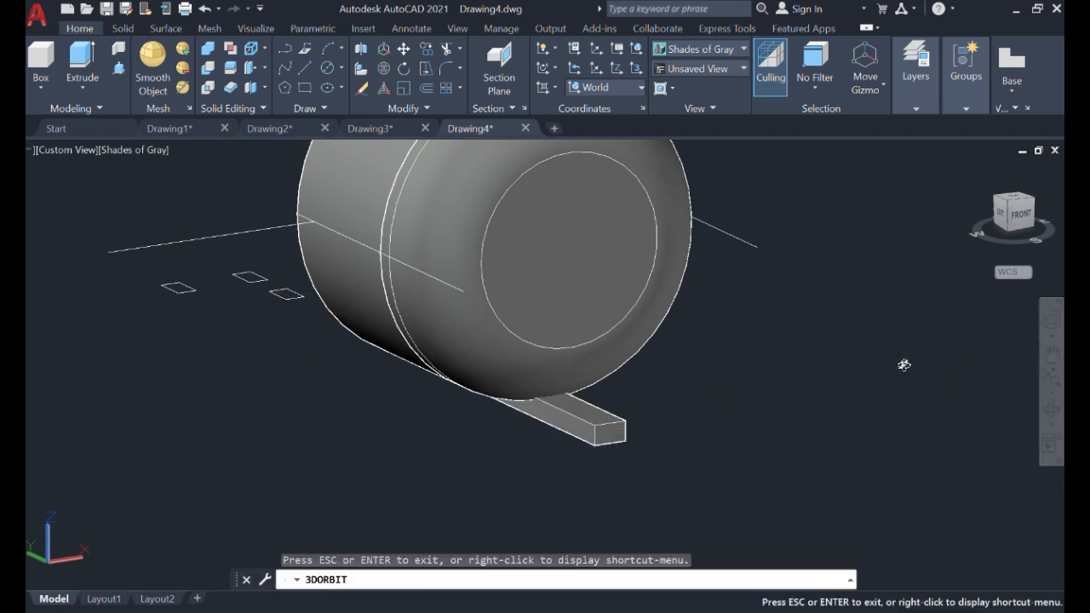
left_click_drag(902, 360, 748, 352)
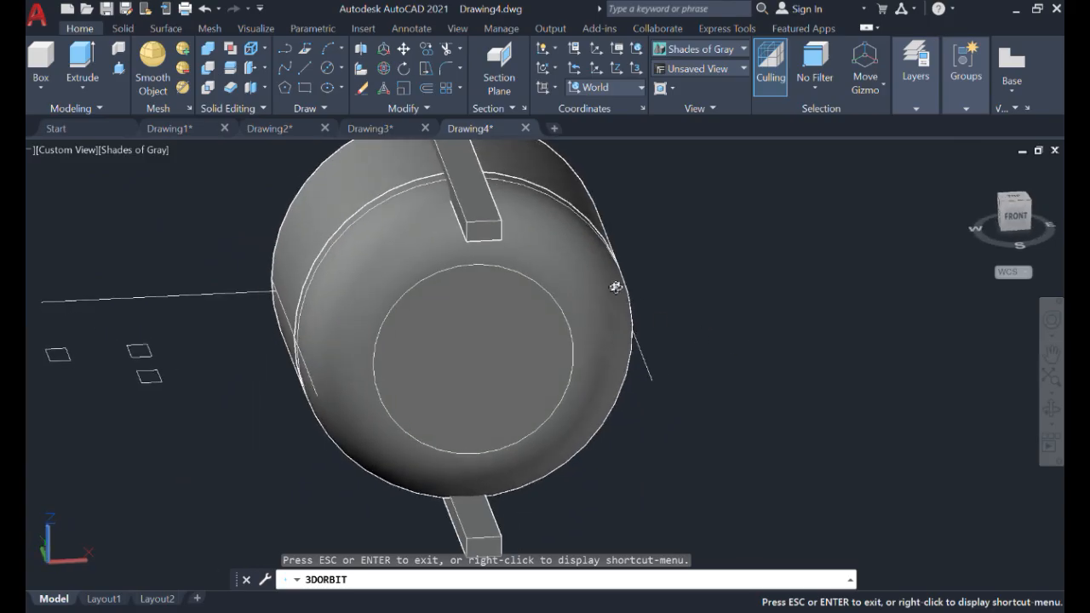
key("Escape")
left_click(182, 371)
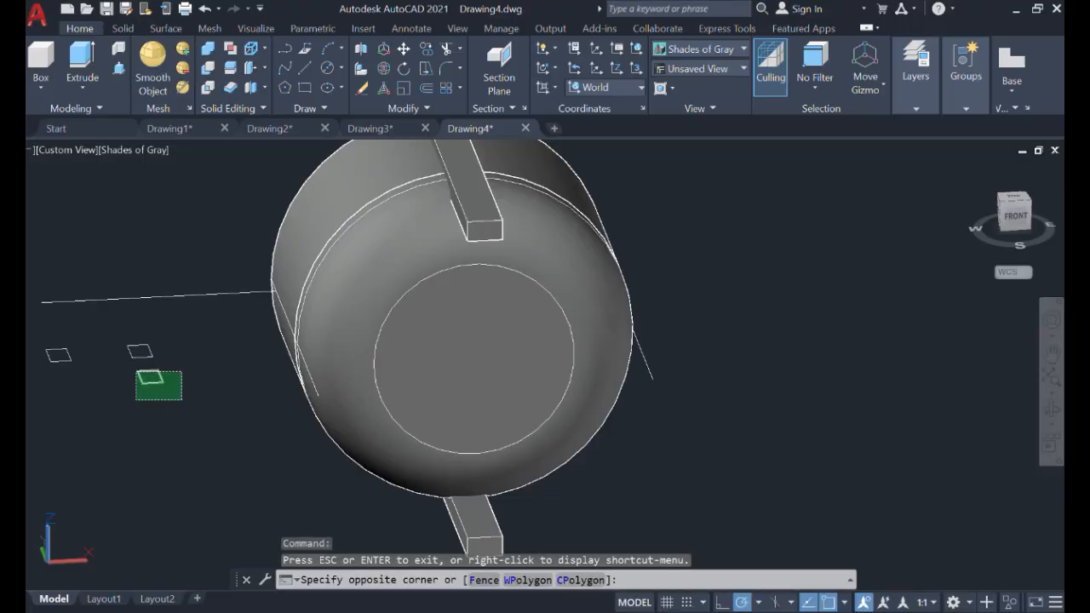
left_click(134, 396)
scroll(188, 386, "up", 3)
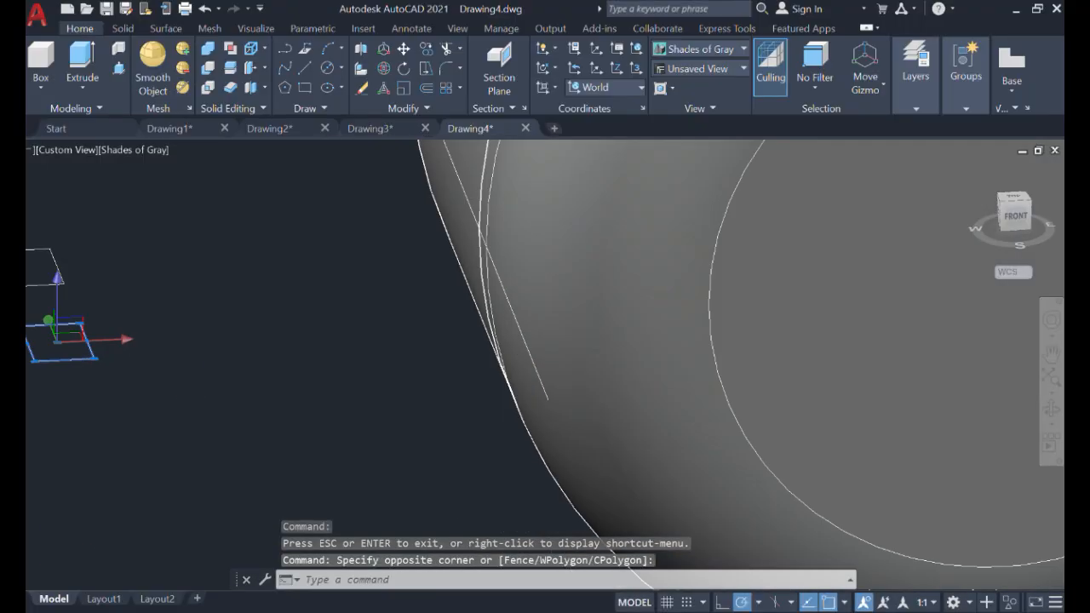
middle_click_drag(201, 388, 286, 387)
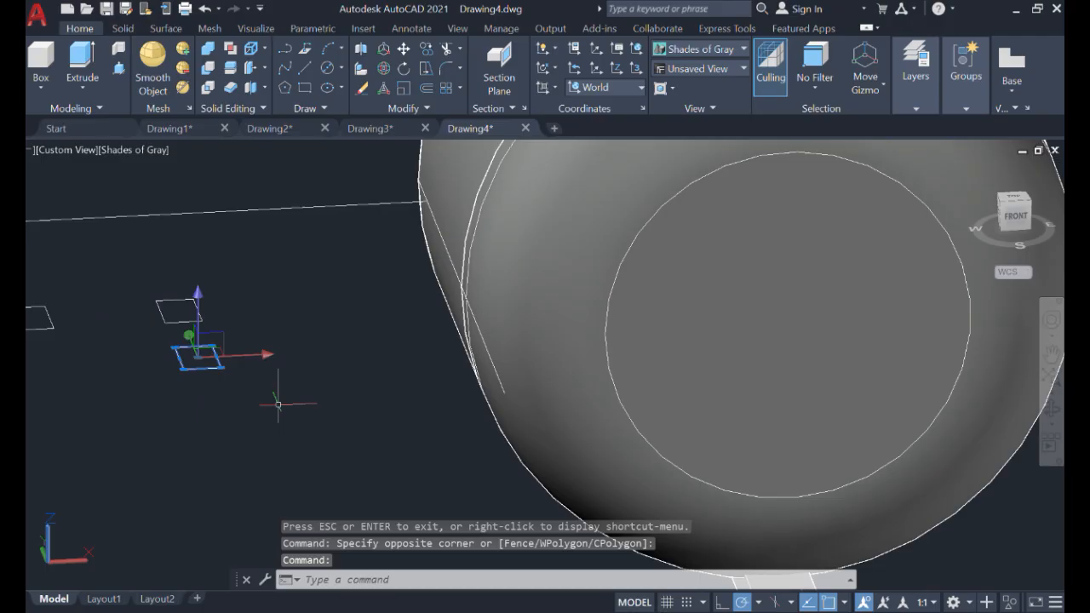
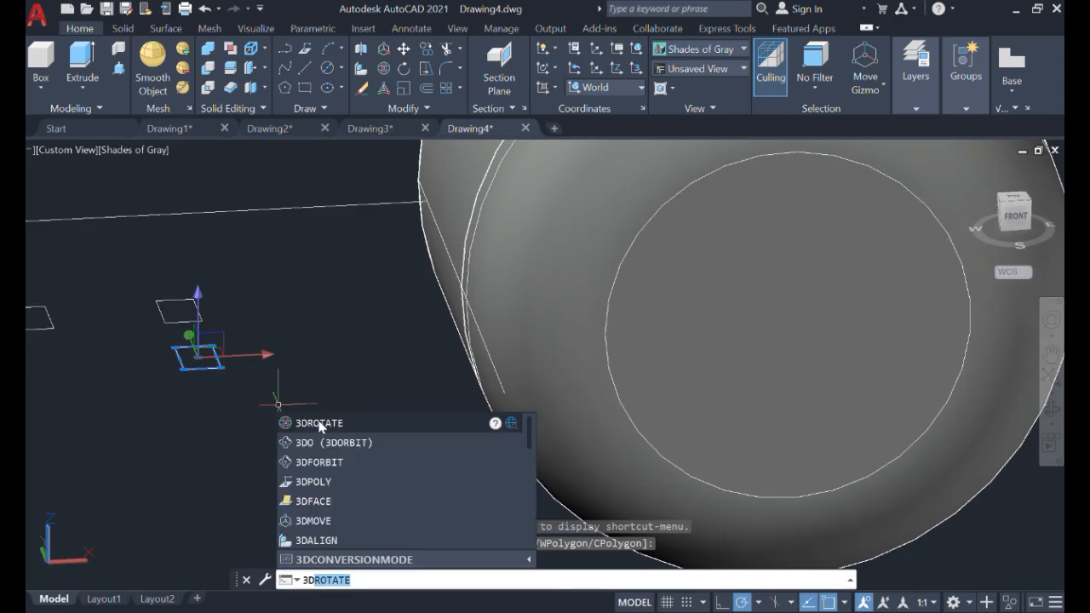
left_click(320, 423)
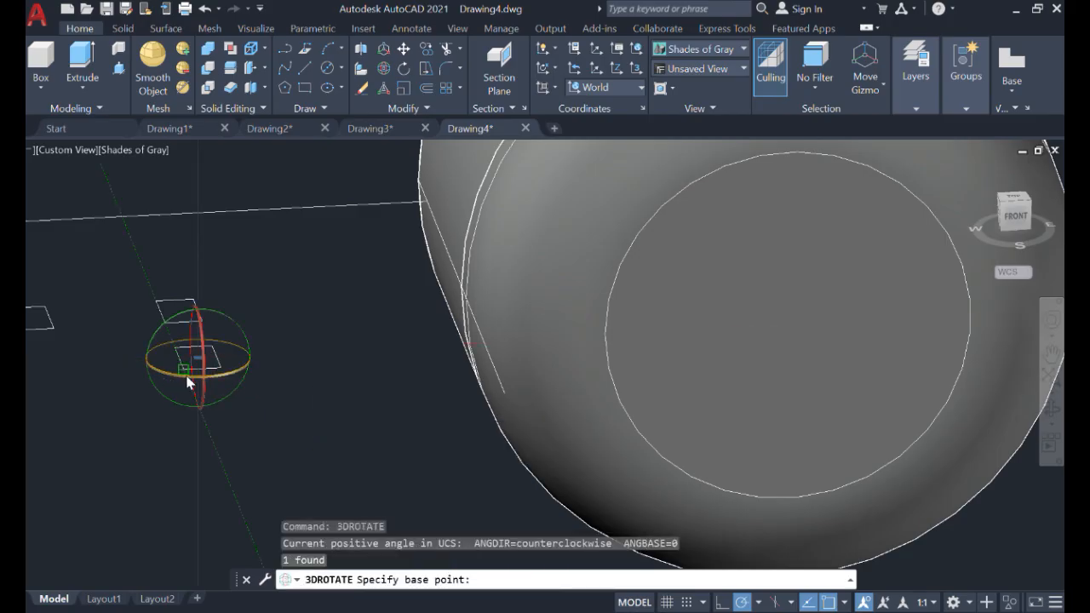
left_click(204, 381)
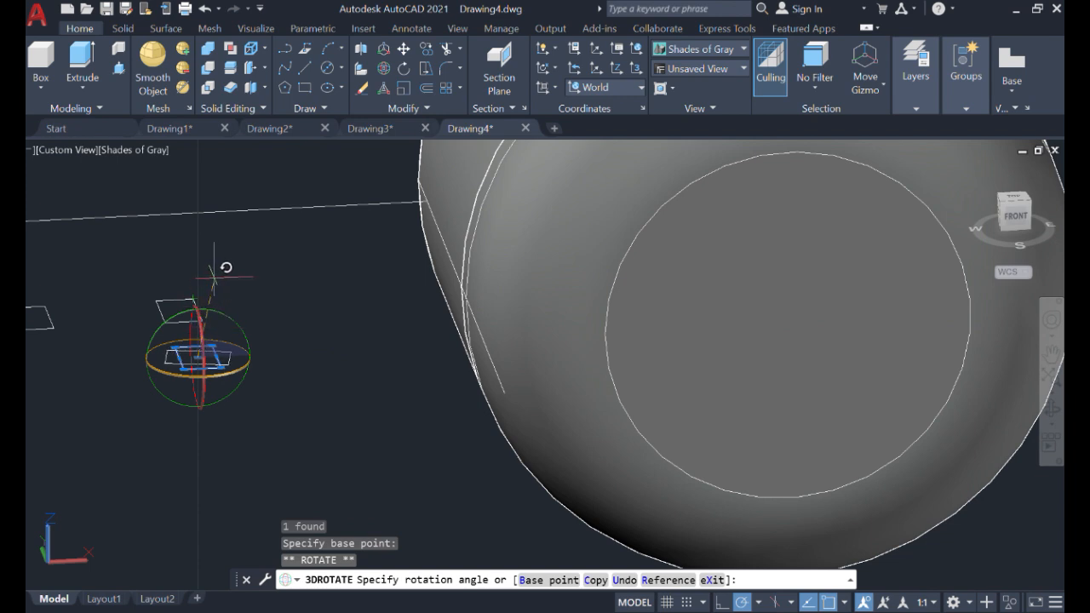
left_click(148, 284)
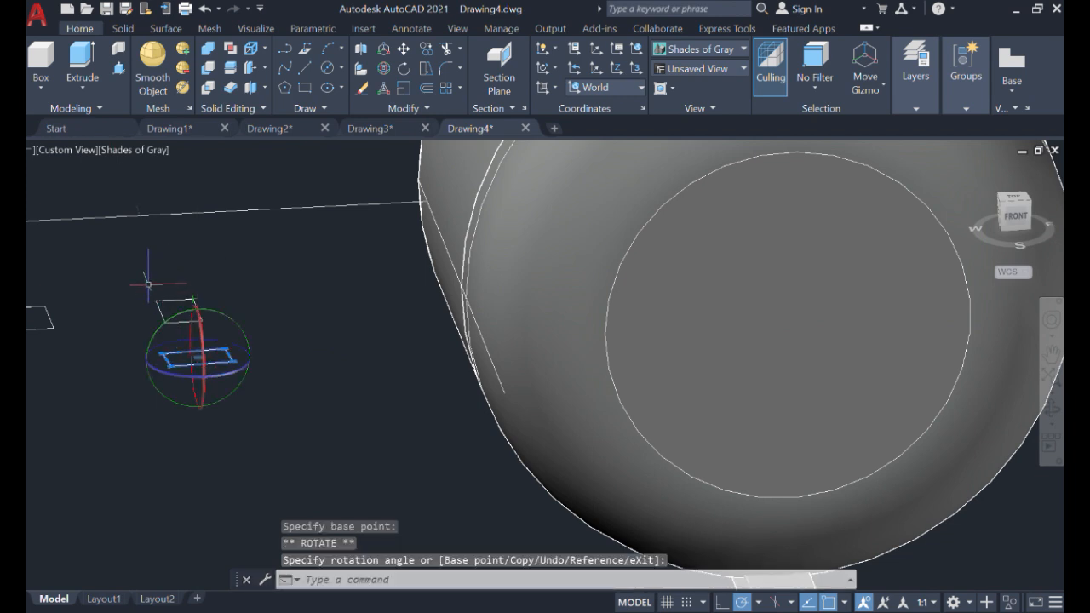
Rotate the same rectangle about the Y axis so that it stands upright with its long side vertical.
left_click(205, 387)
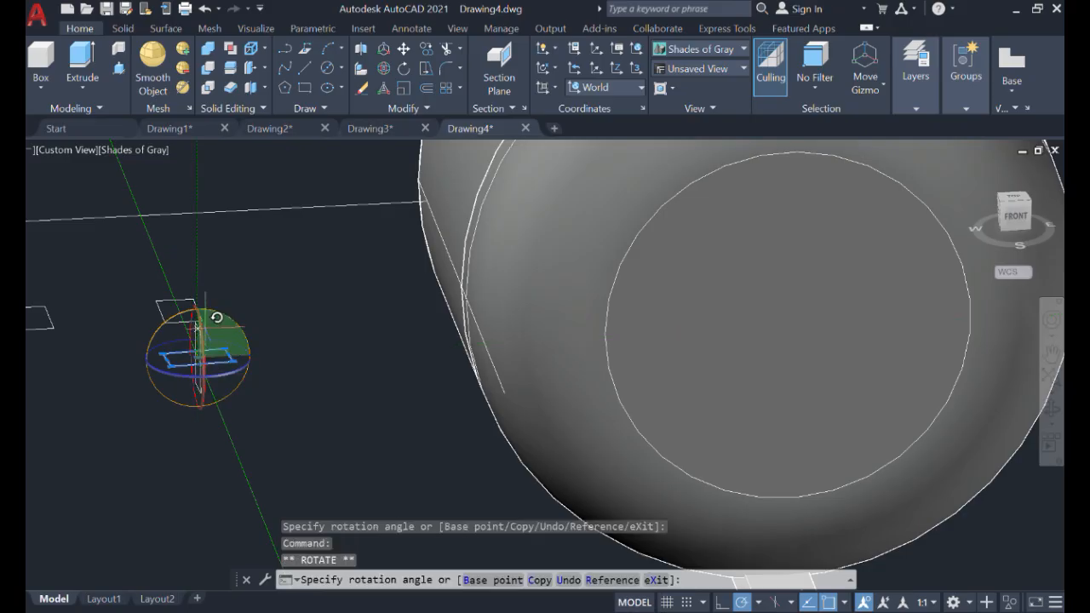
left_click(204, 322)
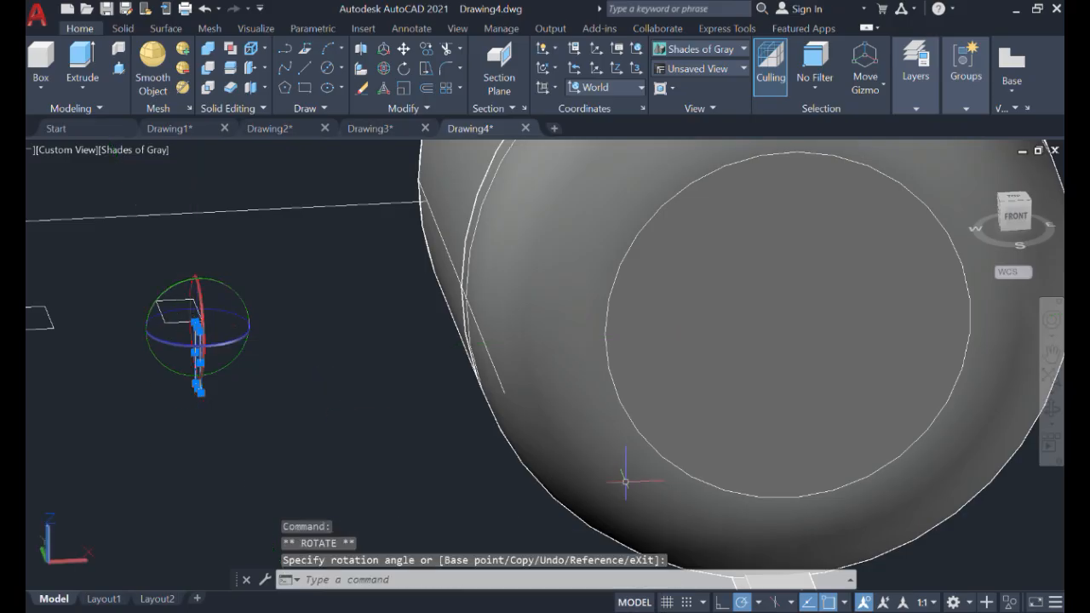
key("Escape")
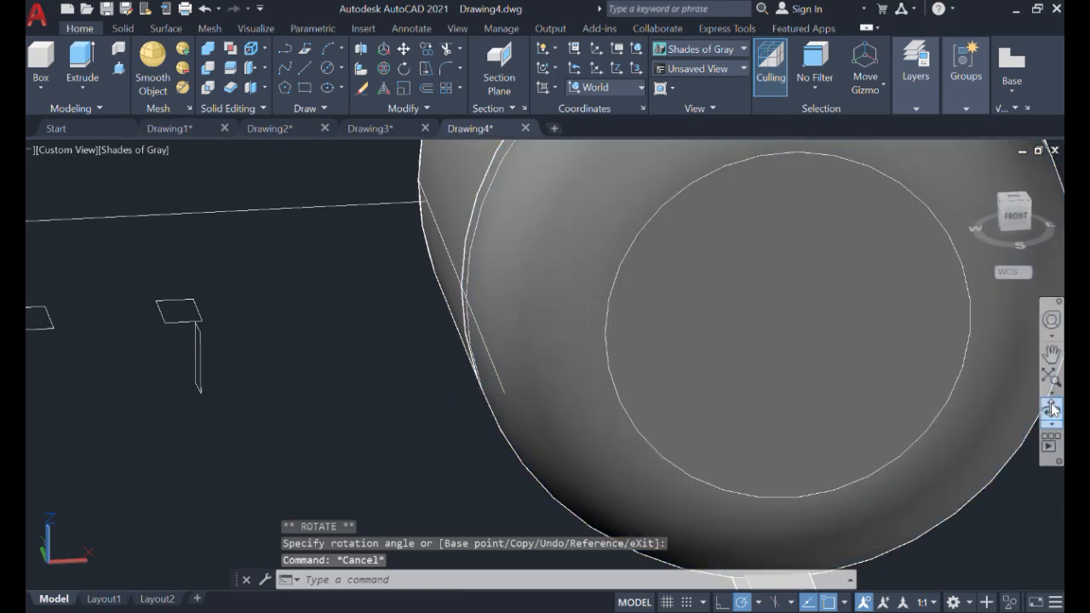
Copy the tall upright rectangle once from its upper corner to the empty space below it, closer to the body.
left_click(1052, 409)
left_click_drag(357, 385, 393, 380)
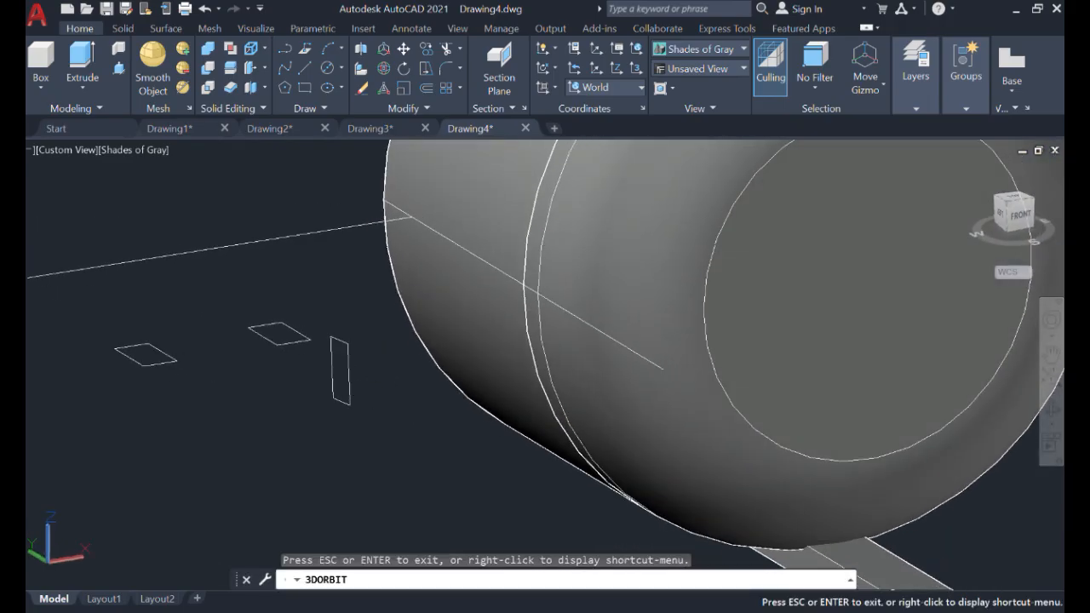
key("Escape")
left_click(380, 414)
left_click(328, 362)
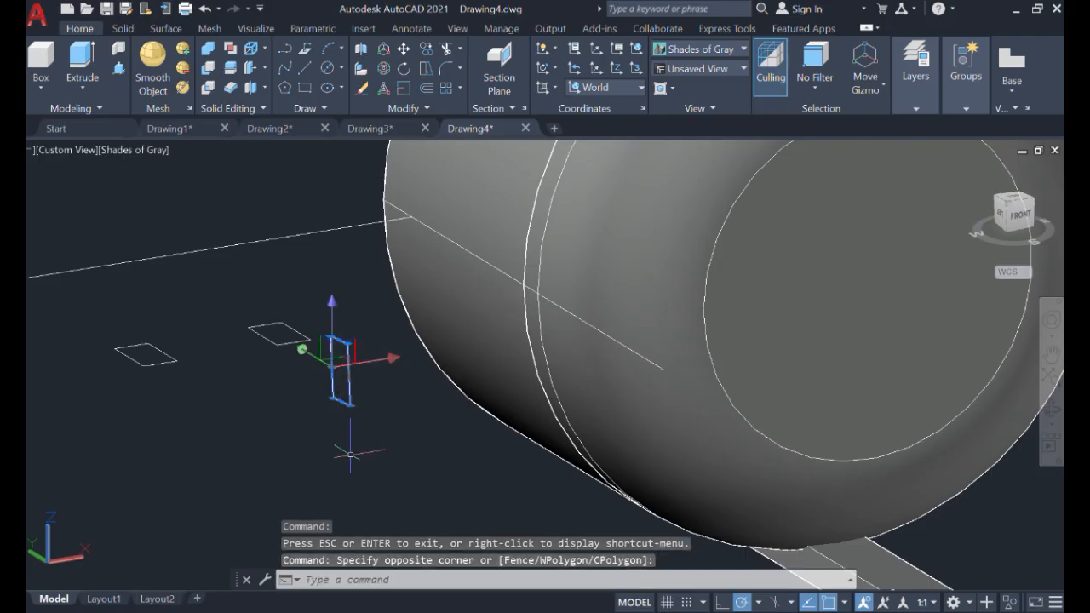
type("c")
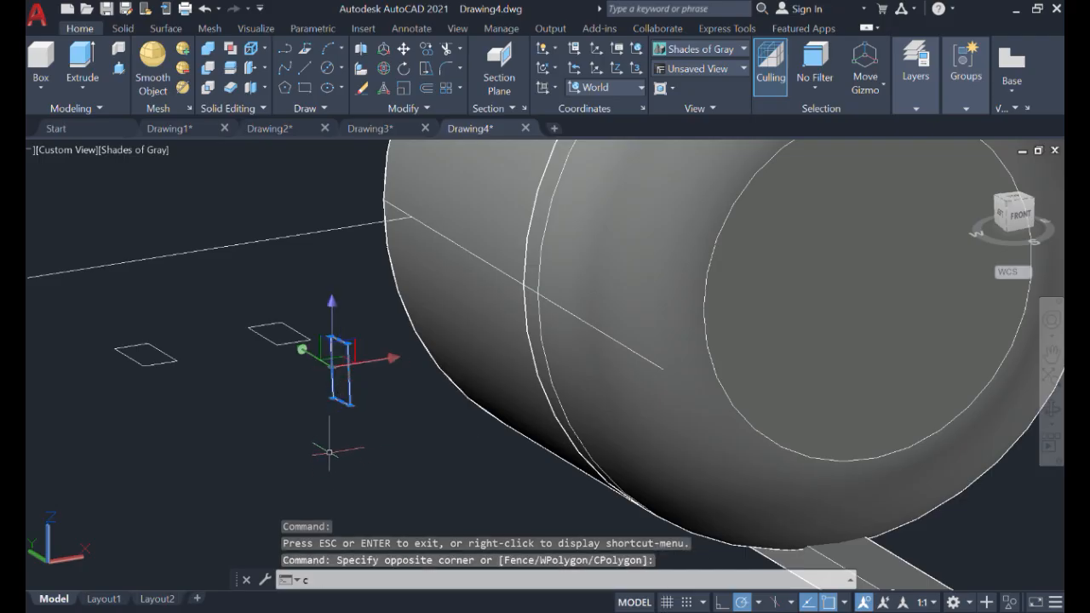
type("op")
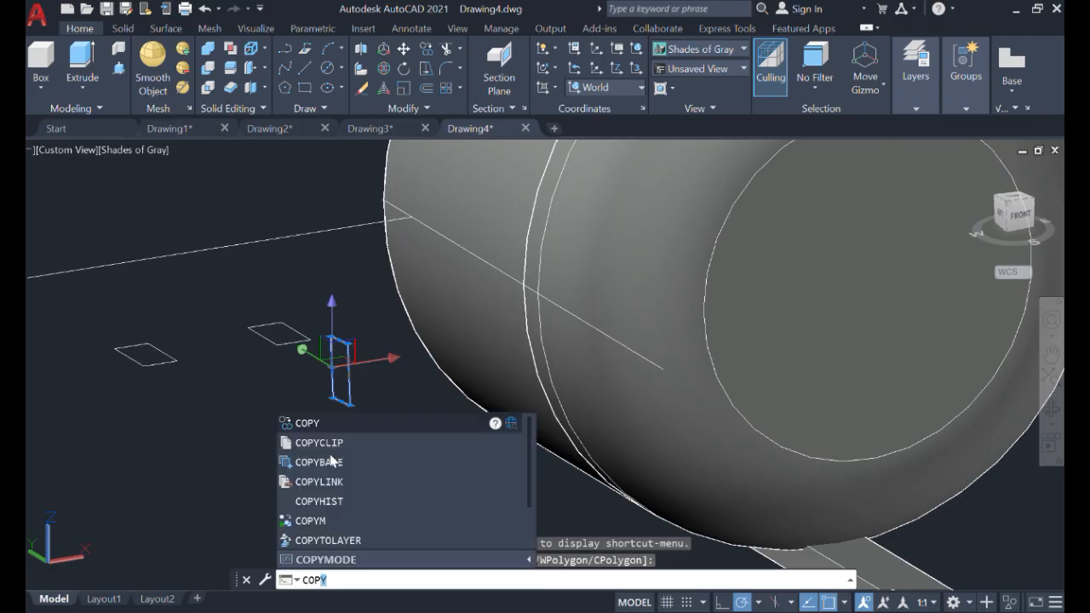
left_click(294, 415)
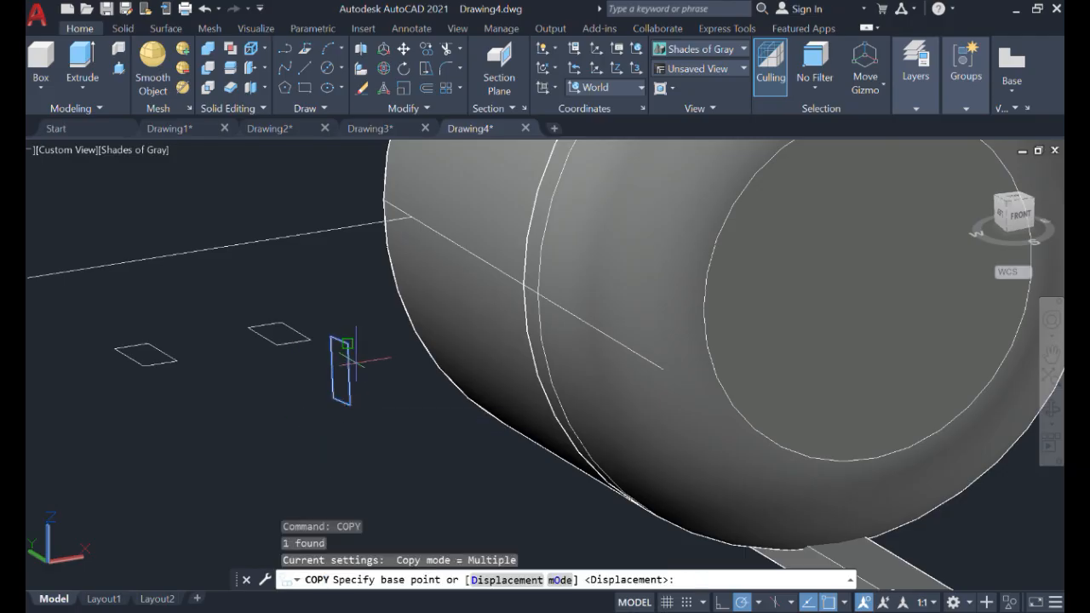
left_click(346, 347)
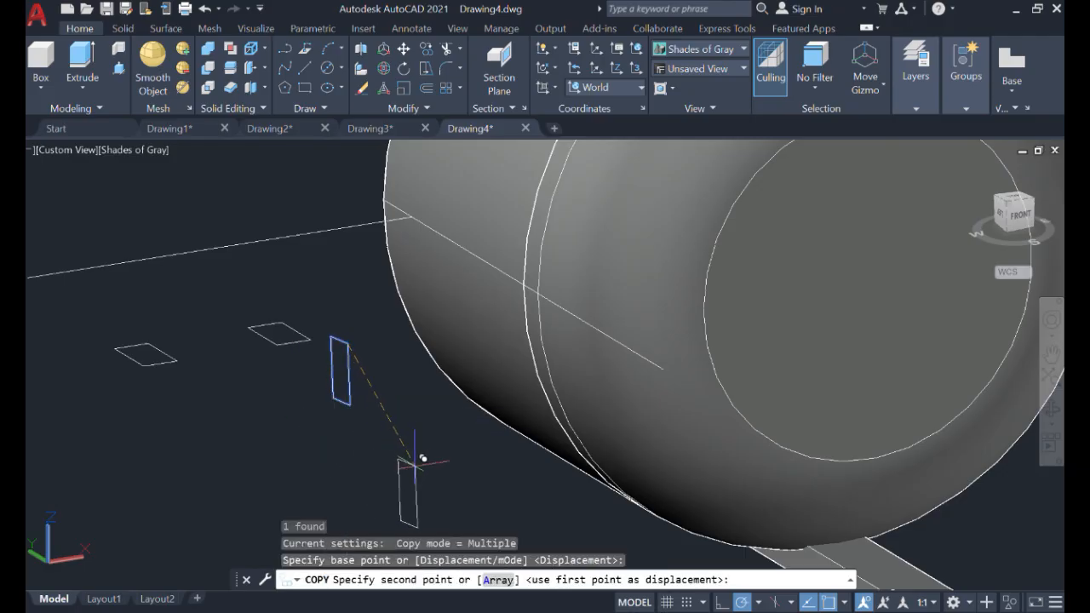
key("Escape")
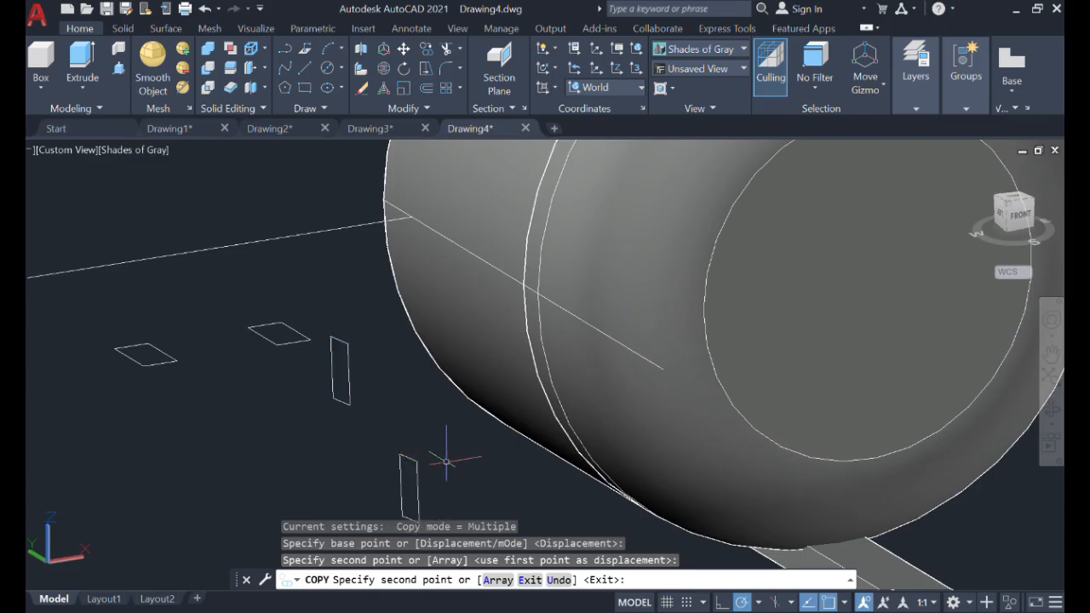
Sweep the original tall upright rectangle along the guide line on the near side of the body.
left_click(400, 406)
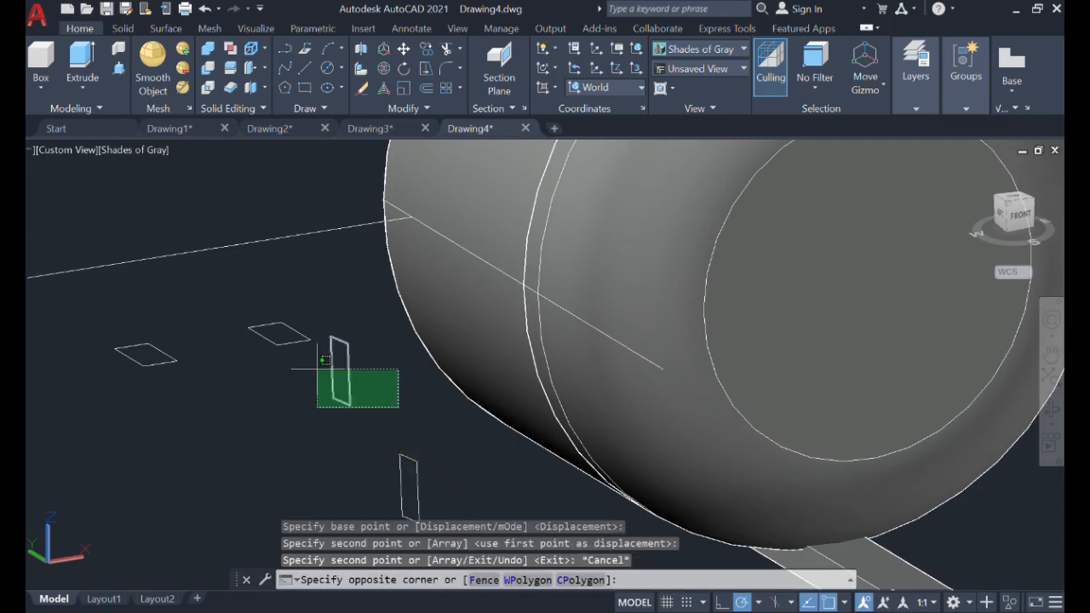
left_click(294, 344)
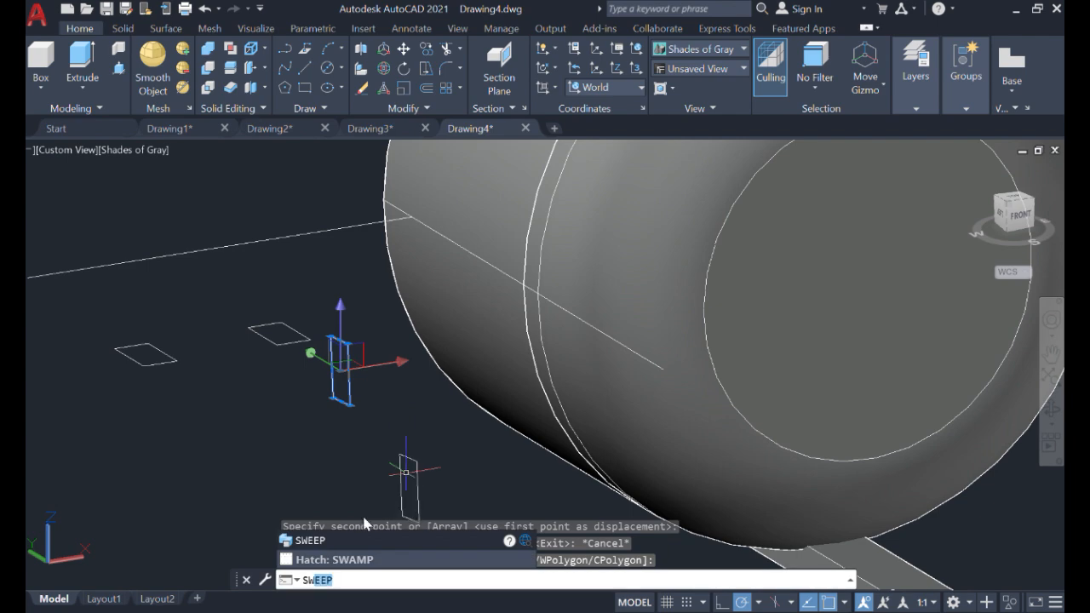
key("Return")
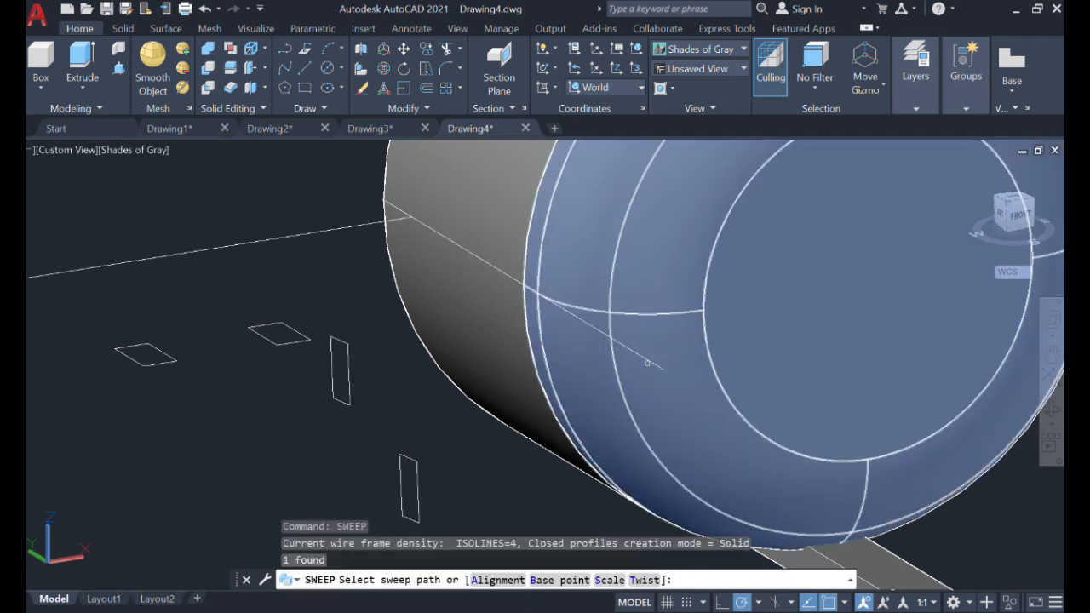
left_click(647, 361)
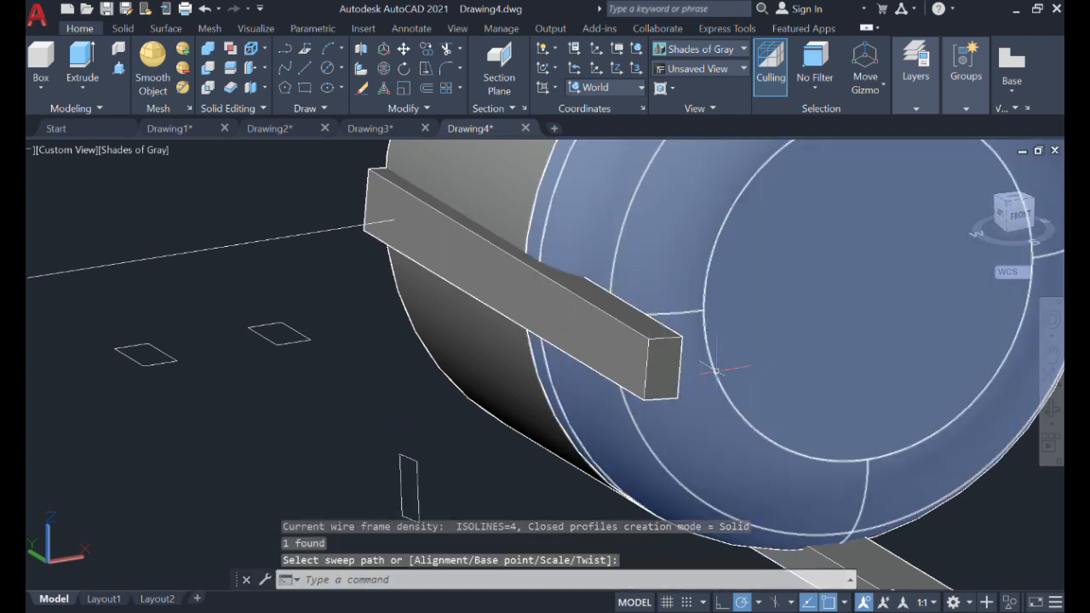
Sweep the copied upright rectangle along the guide line on the opposite side of the body.
middle_click_drag(694, 371, 443, 298, "shift")
scroll(447, 294, "down", 2)
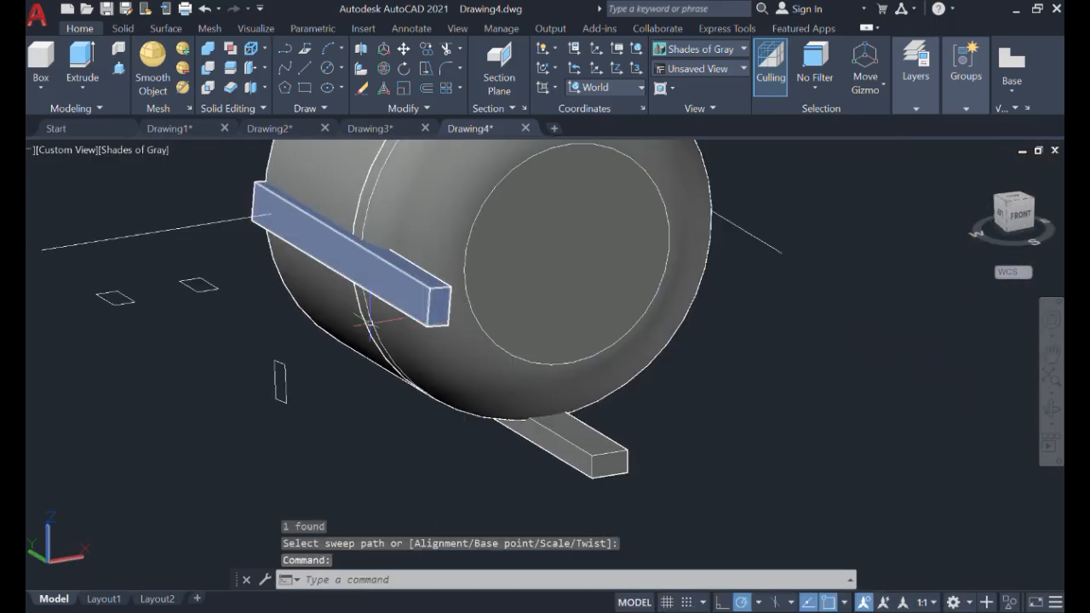
left_click(330, 416)
left_click(268, 334)
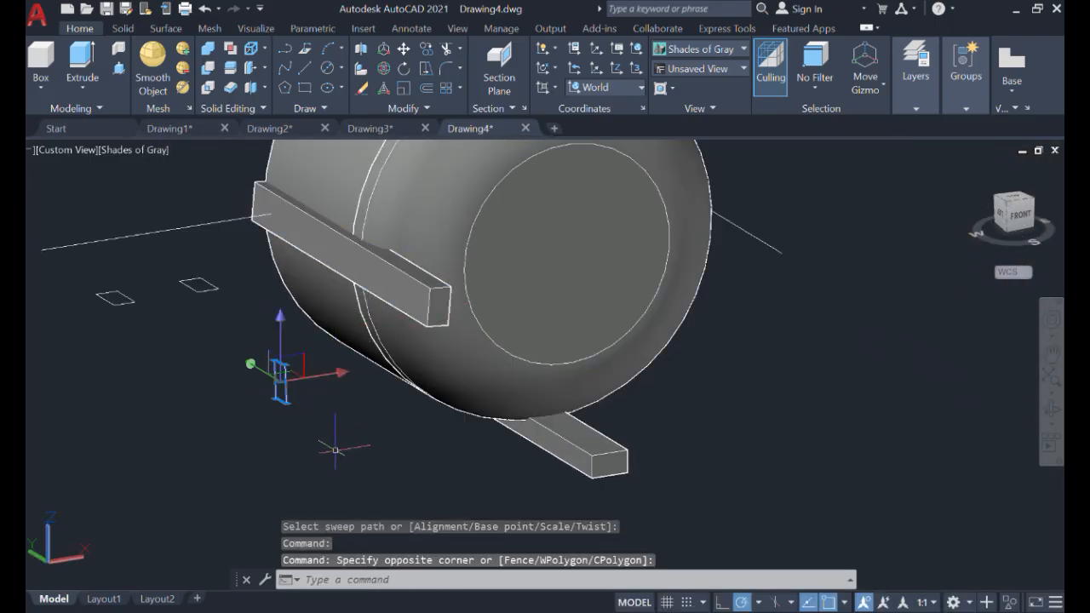
type("c")
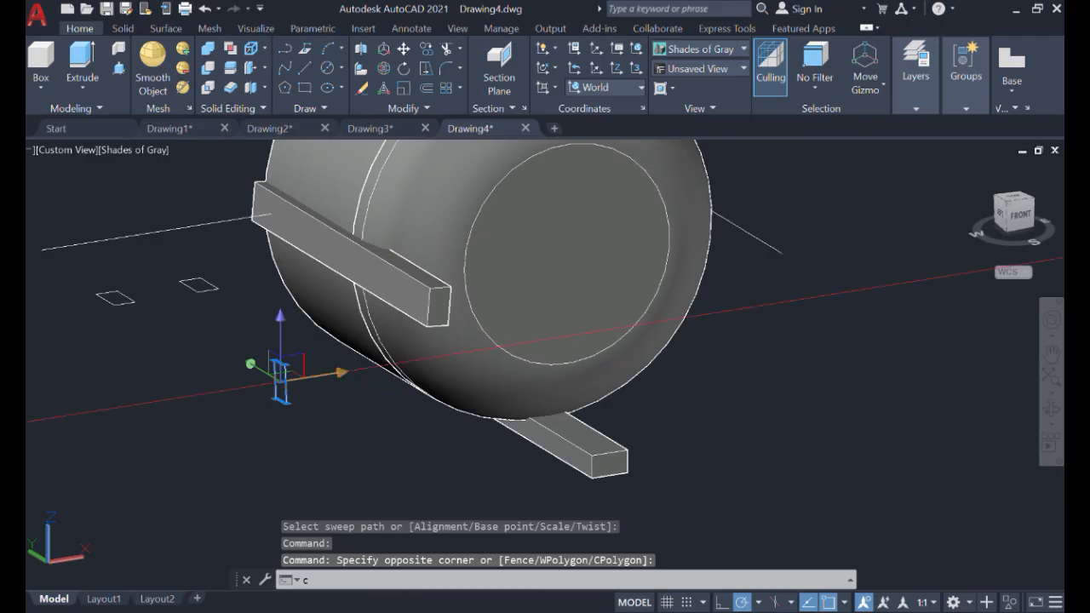
key("BackSpace")
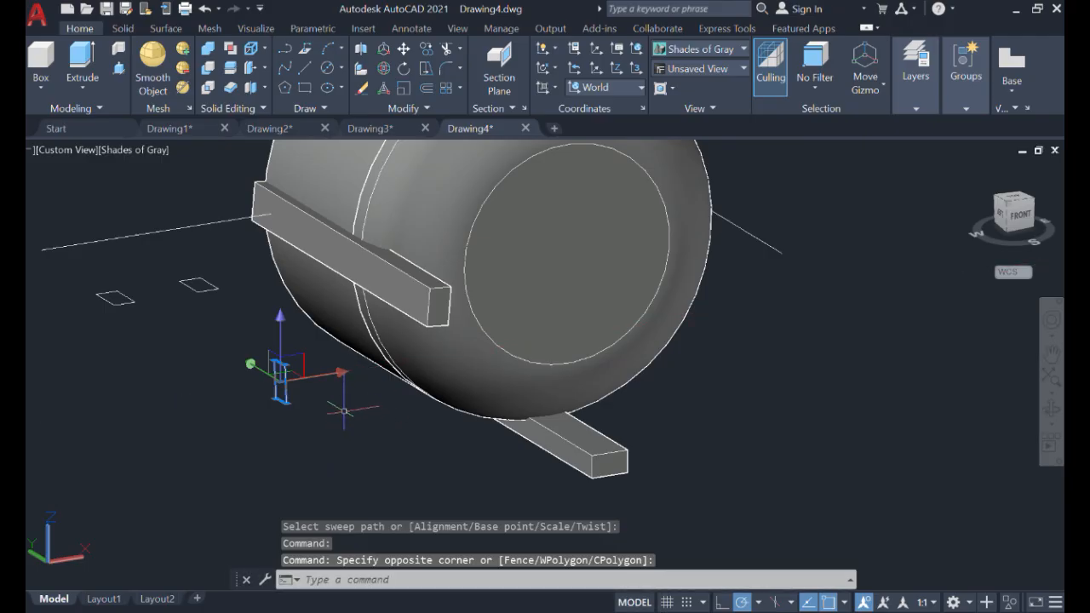
type("sw")
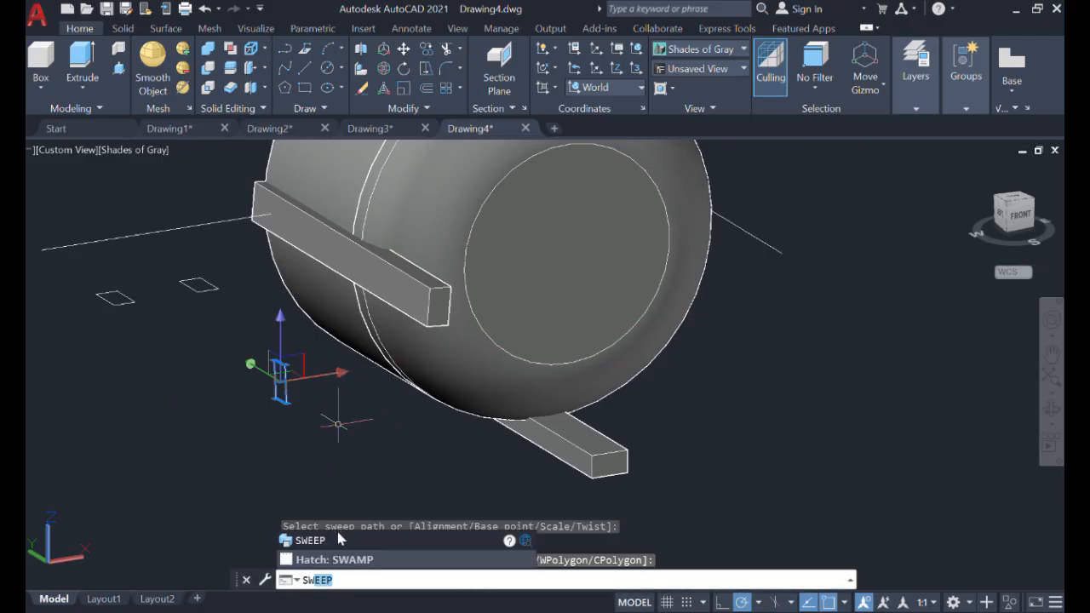
key("Return")
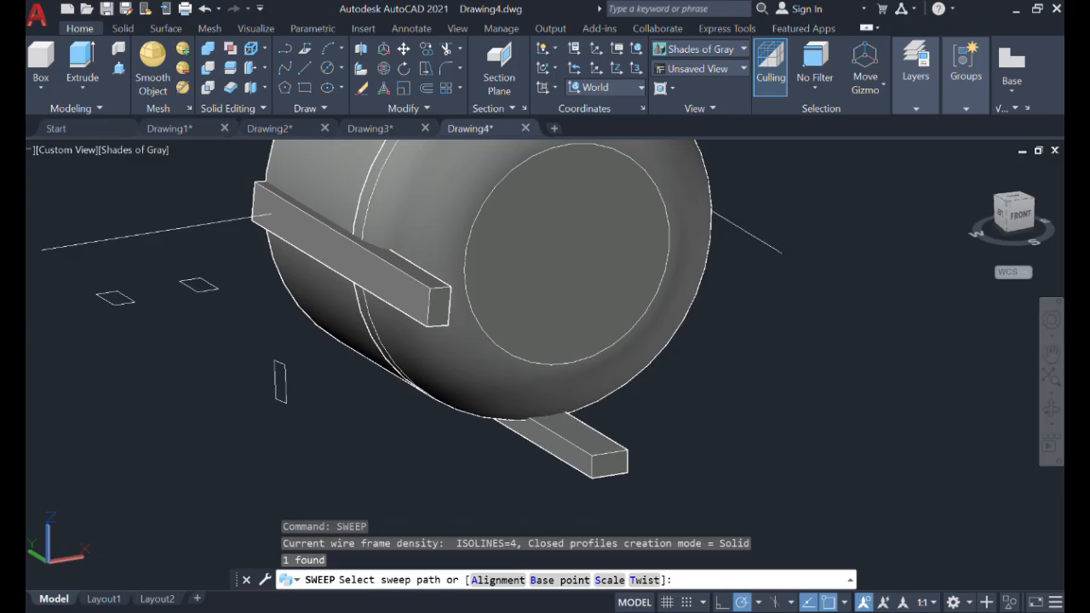
left_click(773, 248)
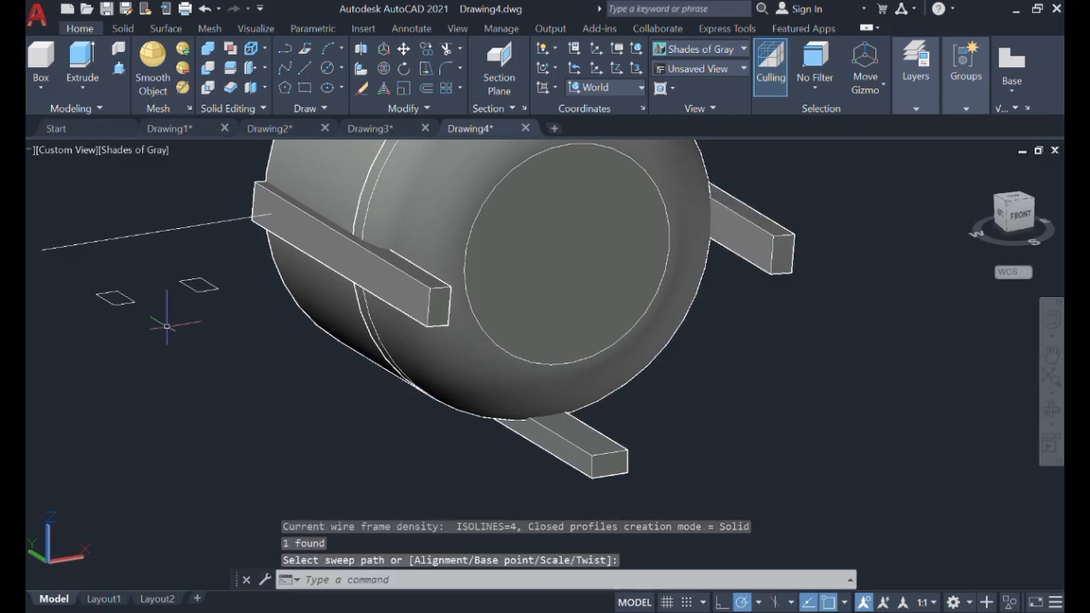
Erase the two leftover flat rectangles beside the body.
left_click(233, 322)
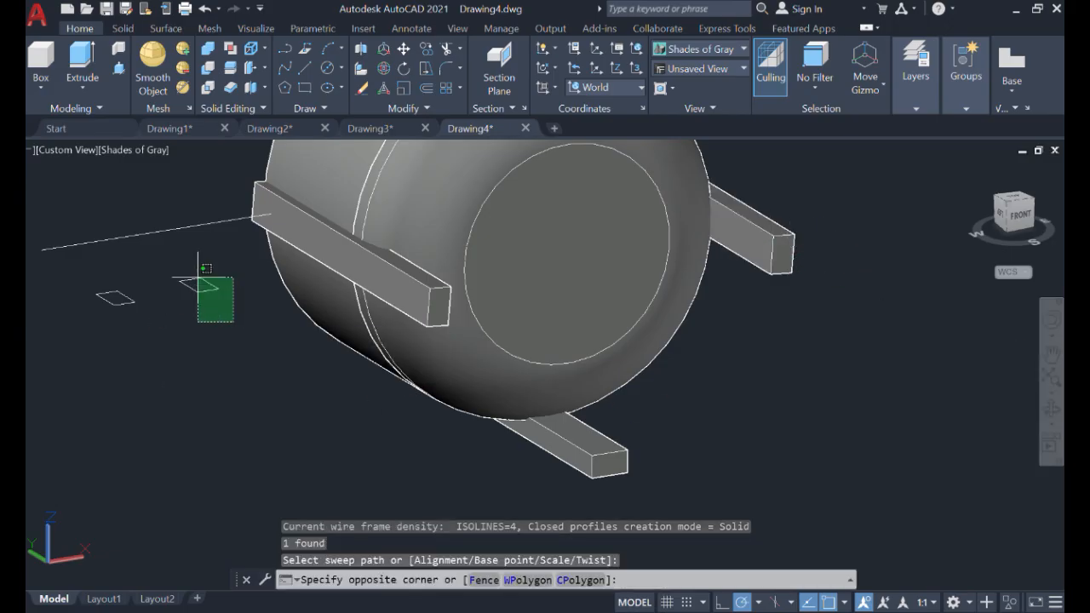
left_click(109, 266)
key("Delete")
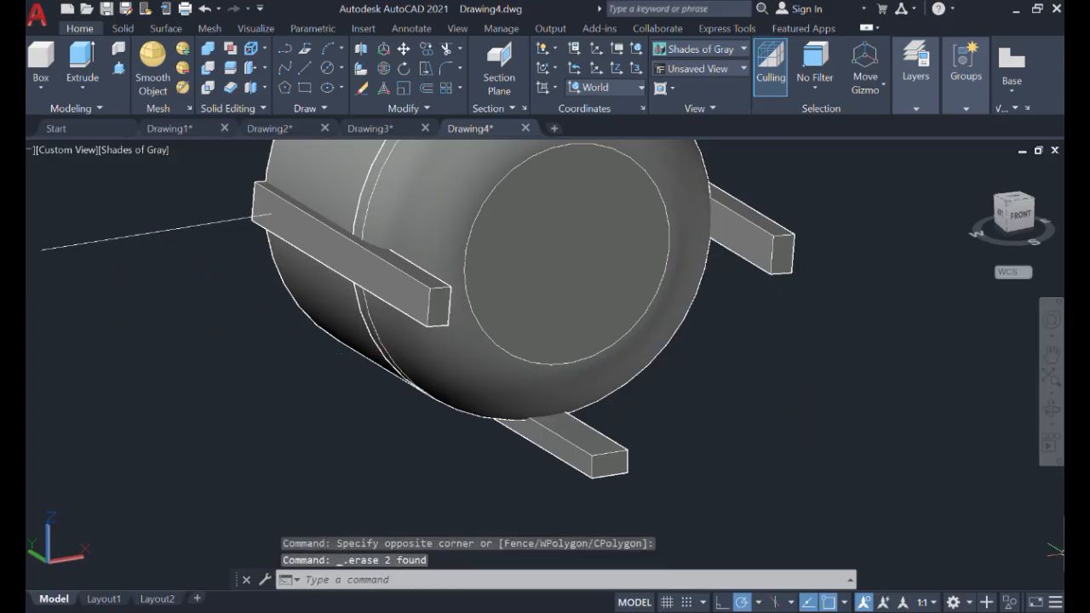
Check the reactor reference image in the browser and erase the last leftover rectangle profile beside the body.
left_click(1051, 410)
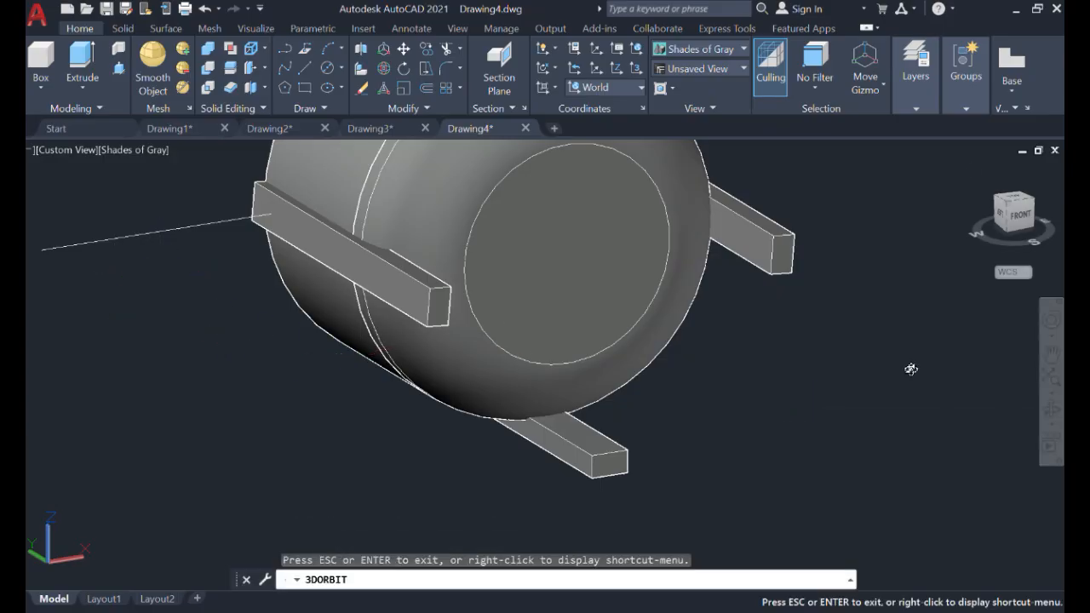
left_click_drag(910, 369, 764, 493)
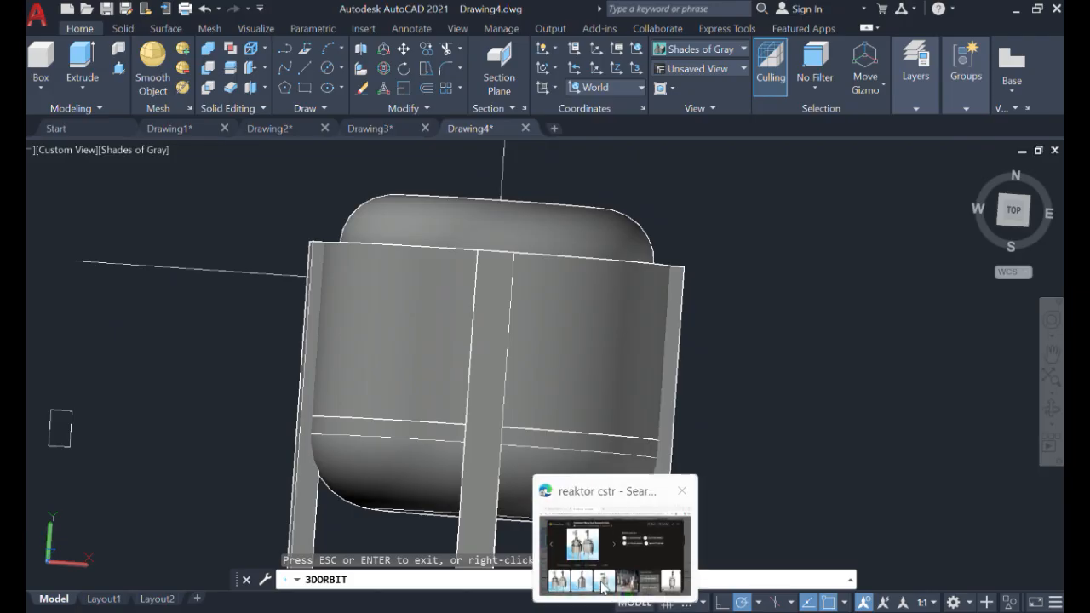
left_click(603, 568)
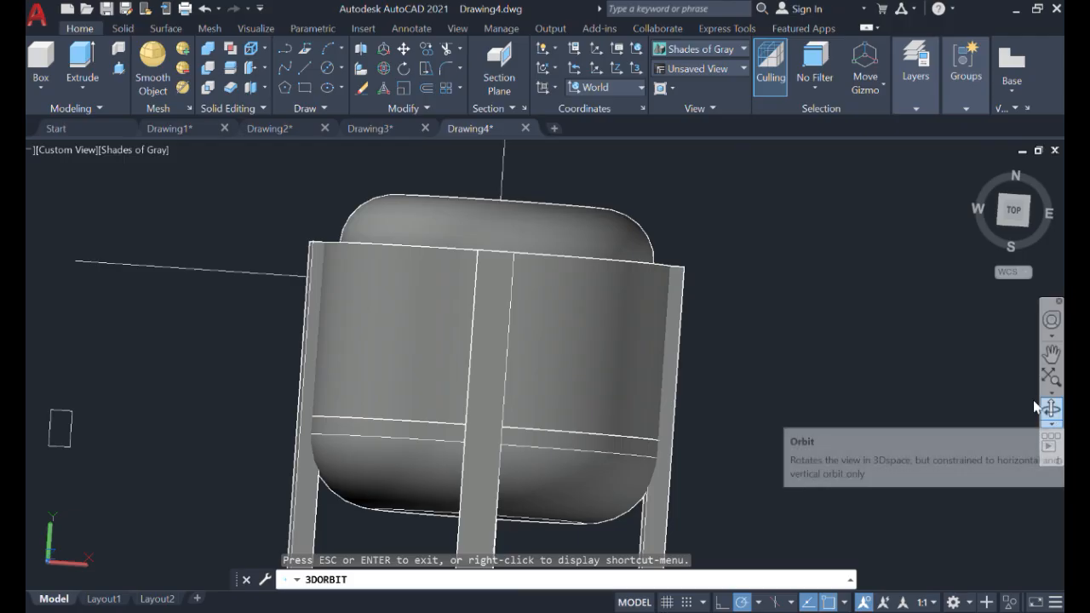
left_click_drag(932, 388, 935, 323)
left_click_drag(167, 441, 172, 446)
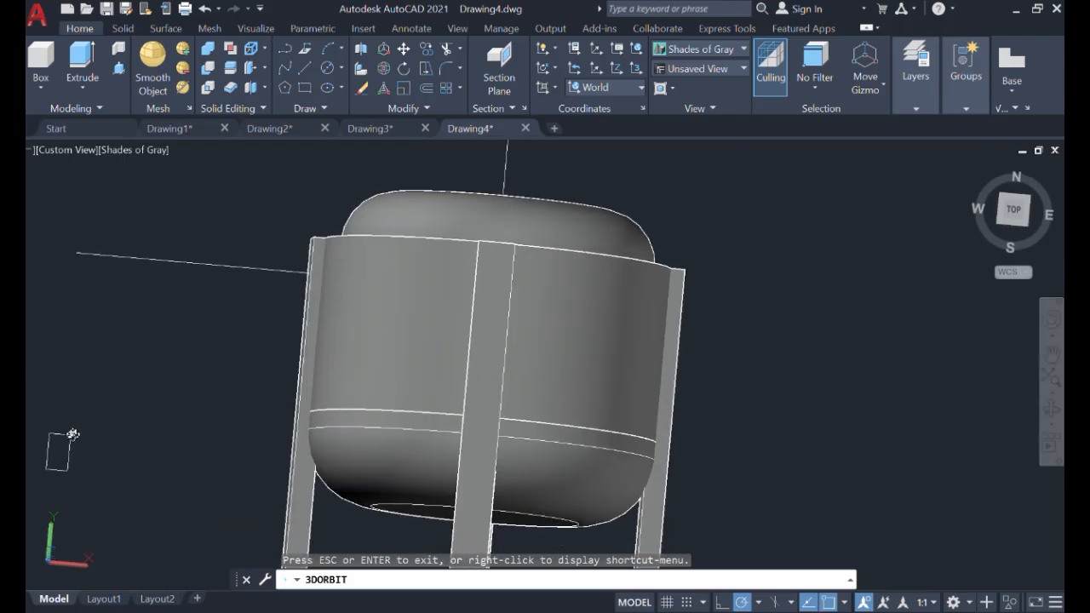
key("Escape")
left_click(121, 487)
left_click(37, 418)
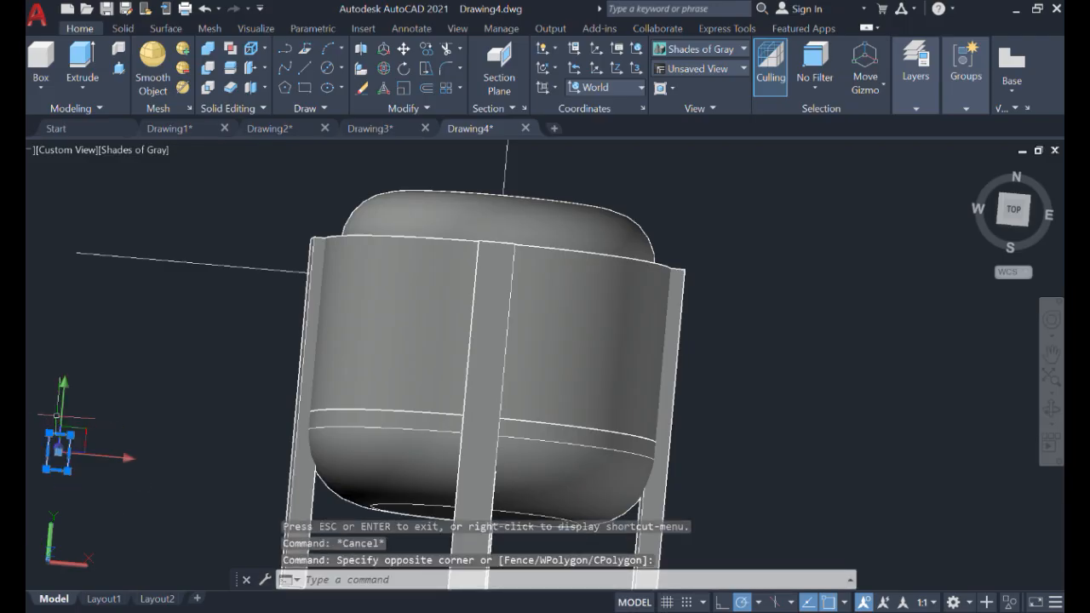
key("Delete")
scroll(957, 391, "down", 2)
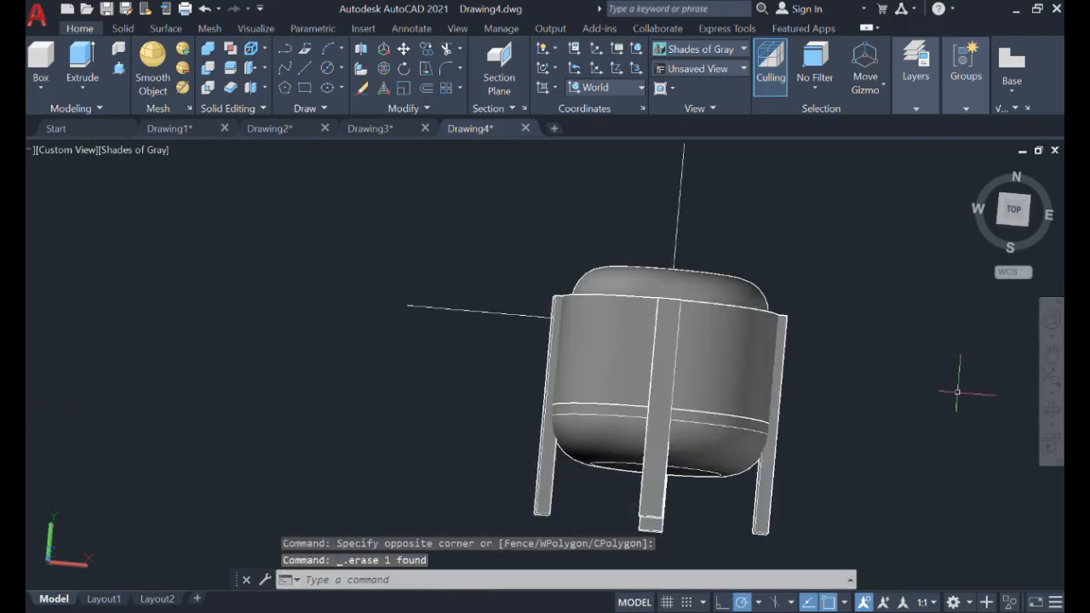
Show the upright body with its legs from the side in the 2D Wireframe visual style.
left_click(1052, 413)
left_click_drag(934, 377, 941, 441)
left_click(733, 49)
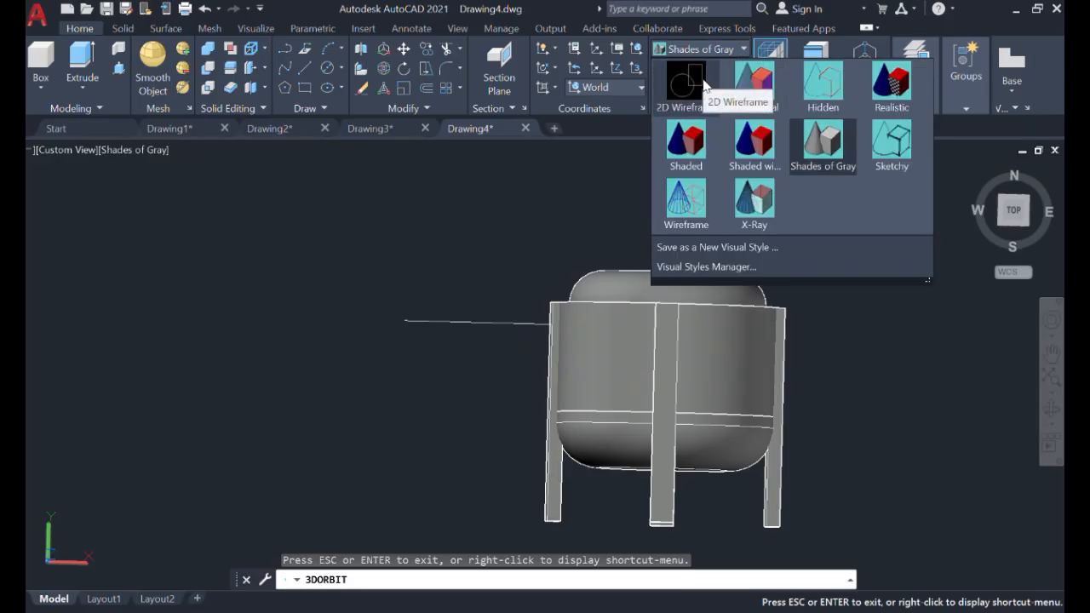
left_click(702, 81)
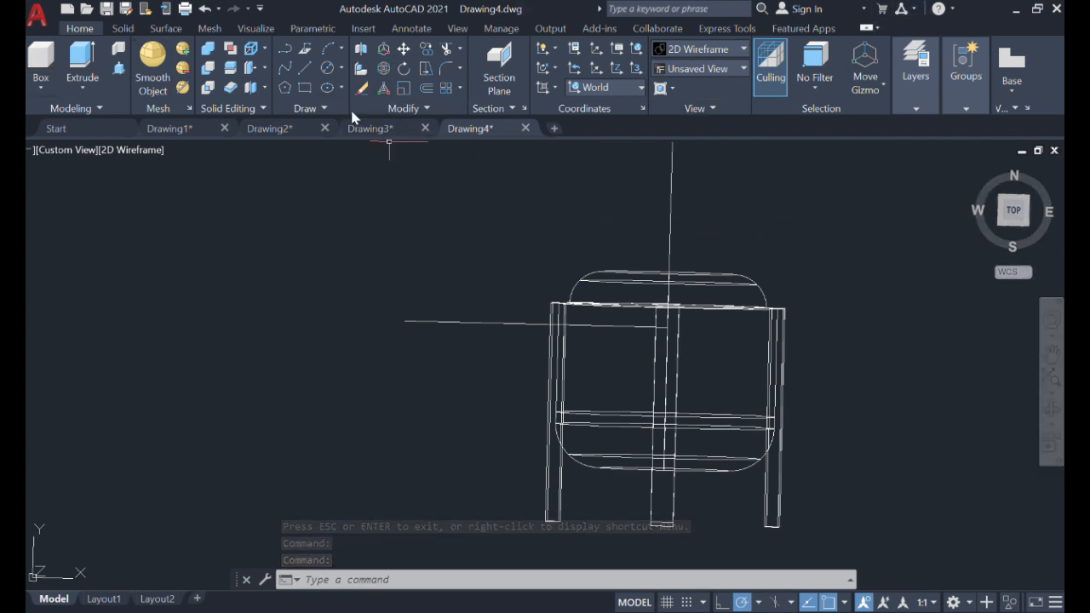
Draw a narrow tall rectangle starting at the upper end of the vertical axis line above the body.
left_click(304, 88)
scroll(669, 302, "up", 2)
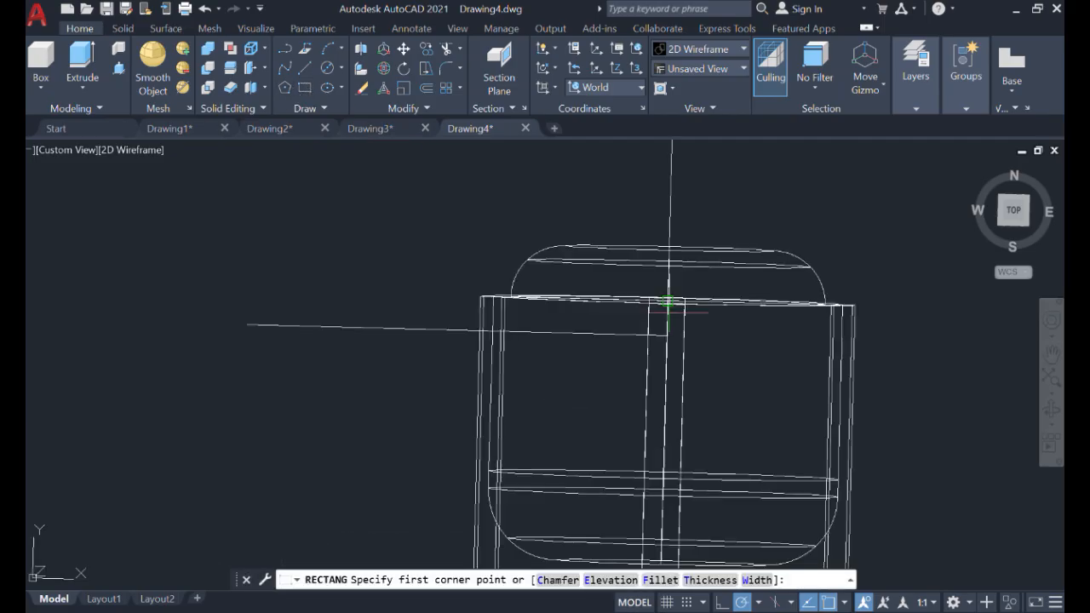
middle_click_drag(741, 255, 692, 452)
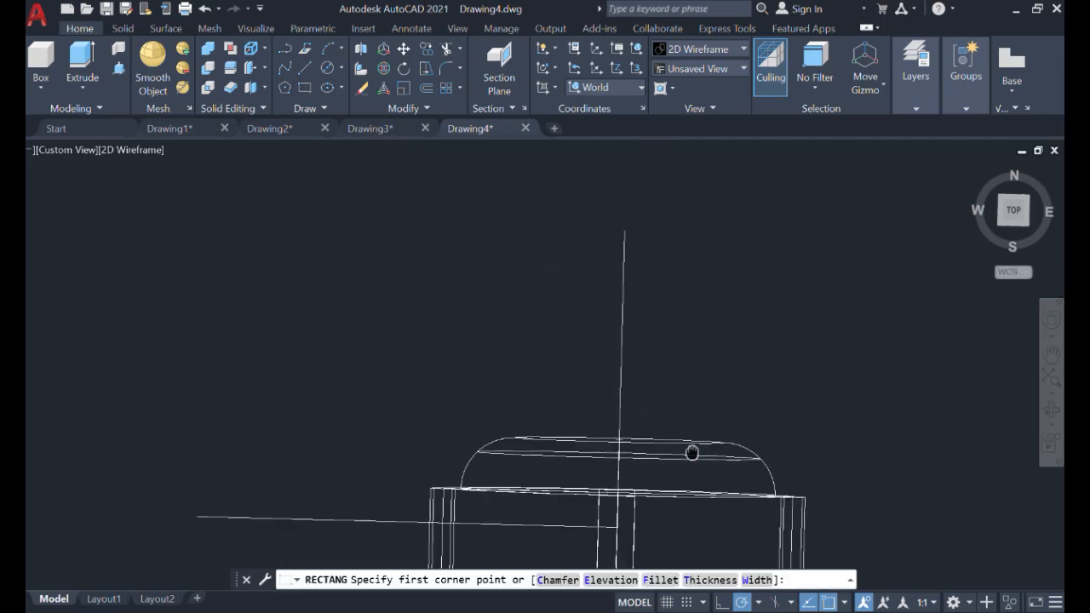
left_click(624, 231)
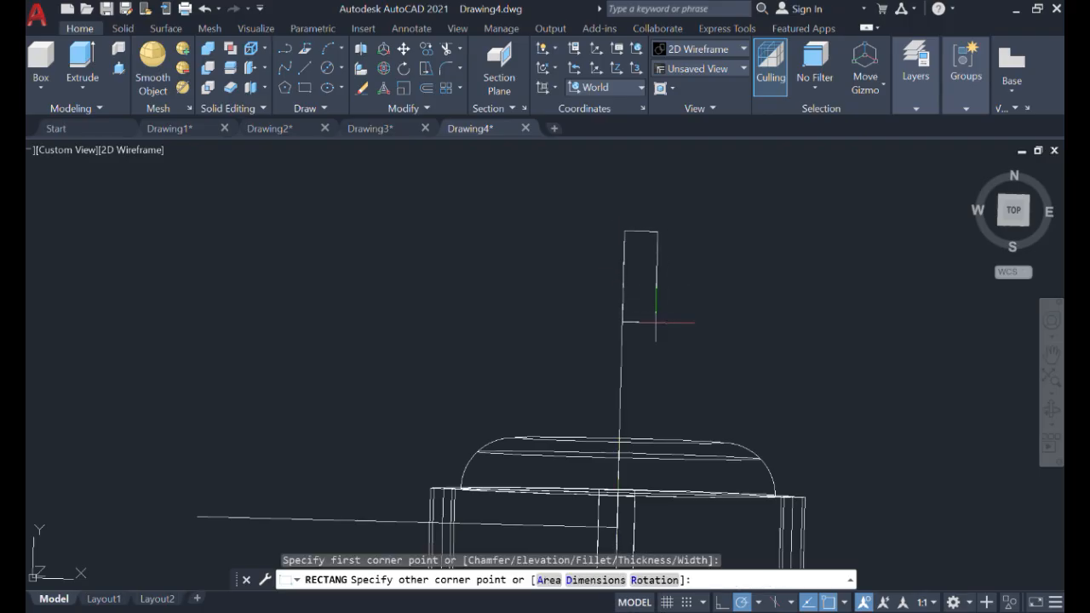
left_click(655, 322)
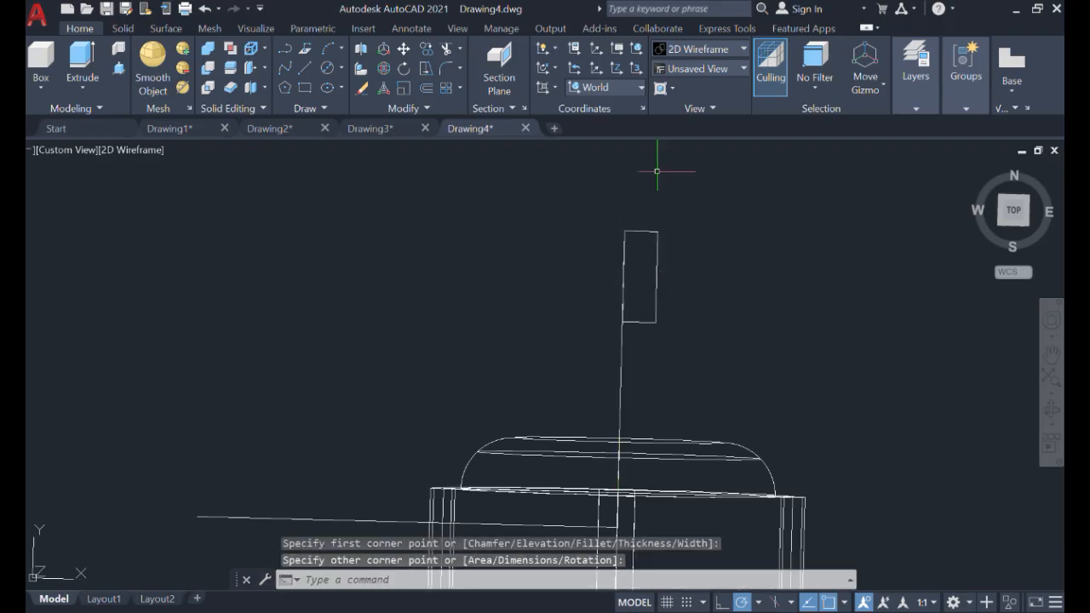
Draw a wider rectangle directly below the first and a narrower one filling the gap down to the body's top, both against the axis line.
left_click(305, 87)
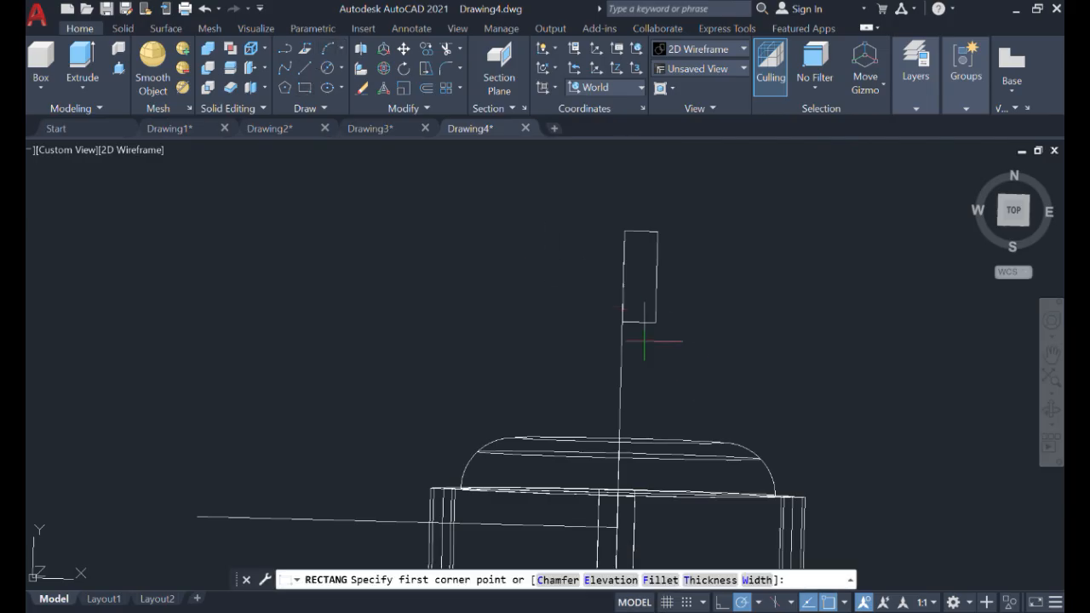
left_click(623, 322)
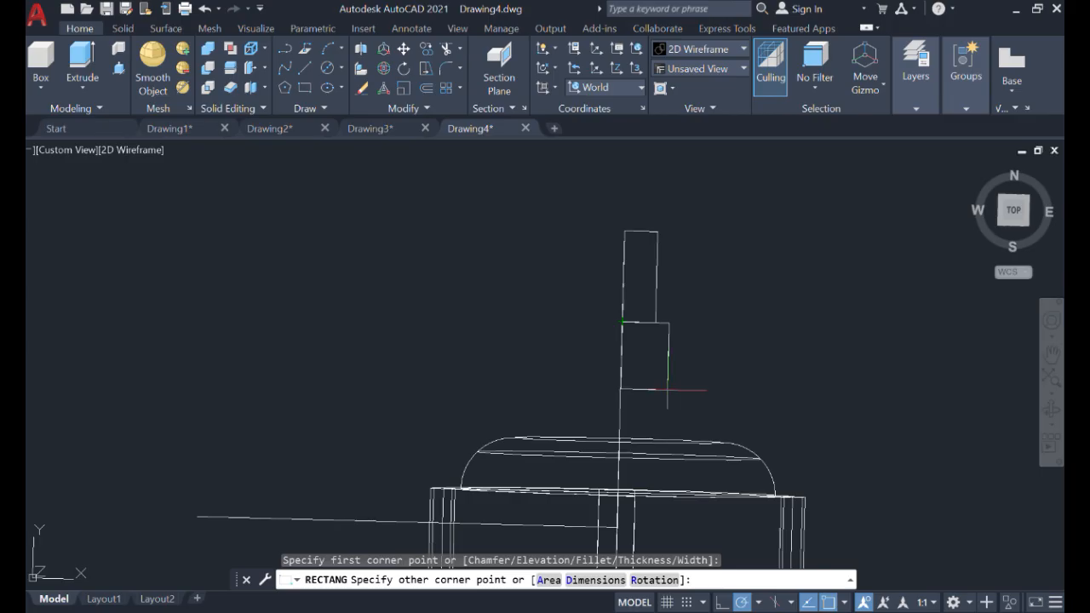
left_click(669, 395)
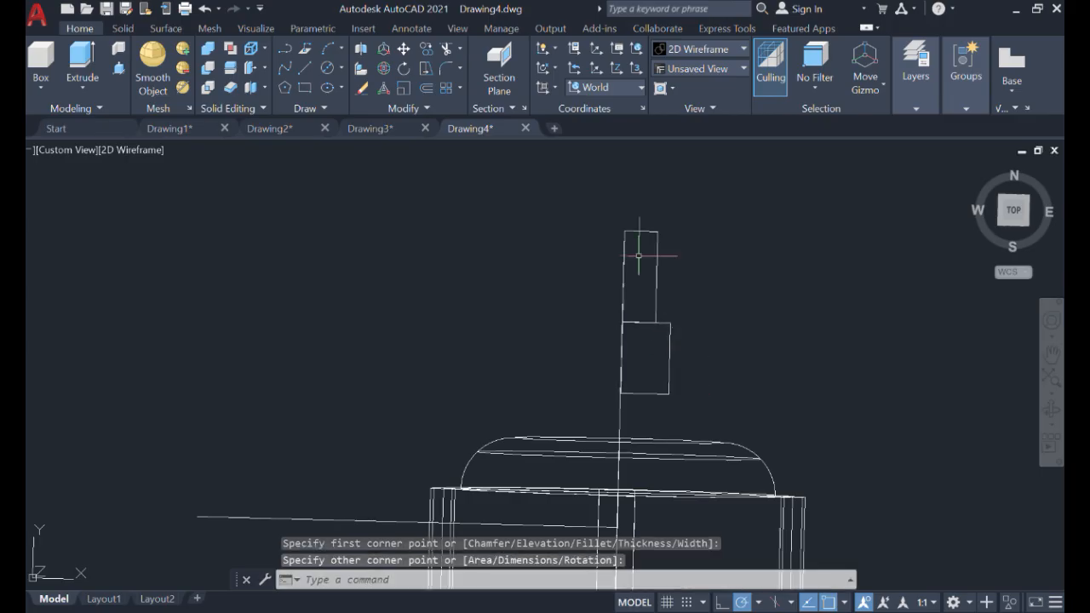
left_click(304, 89)
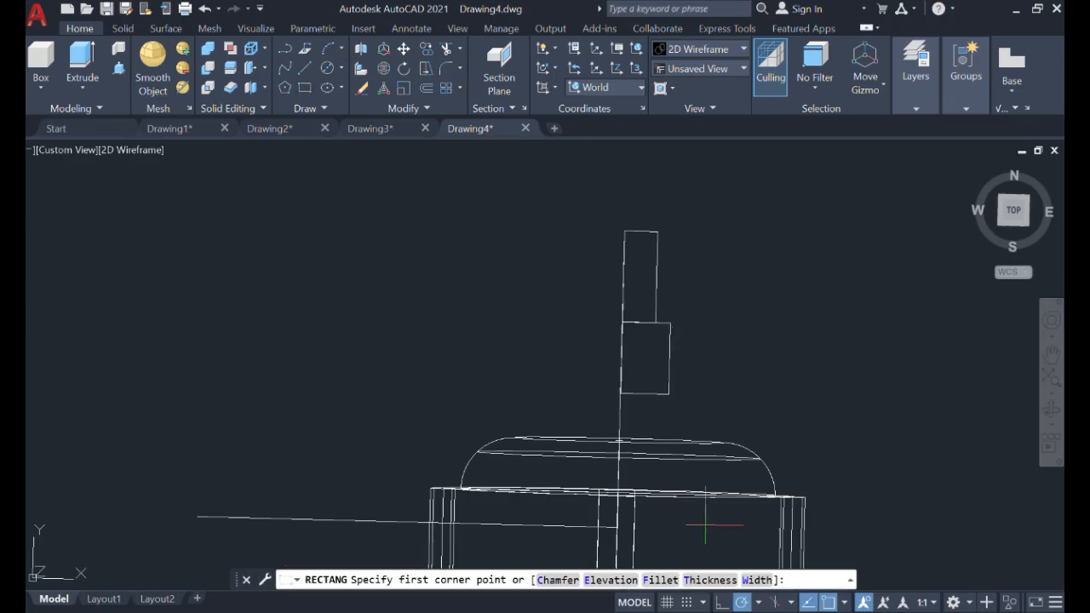
left_click(620, 440)
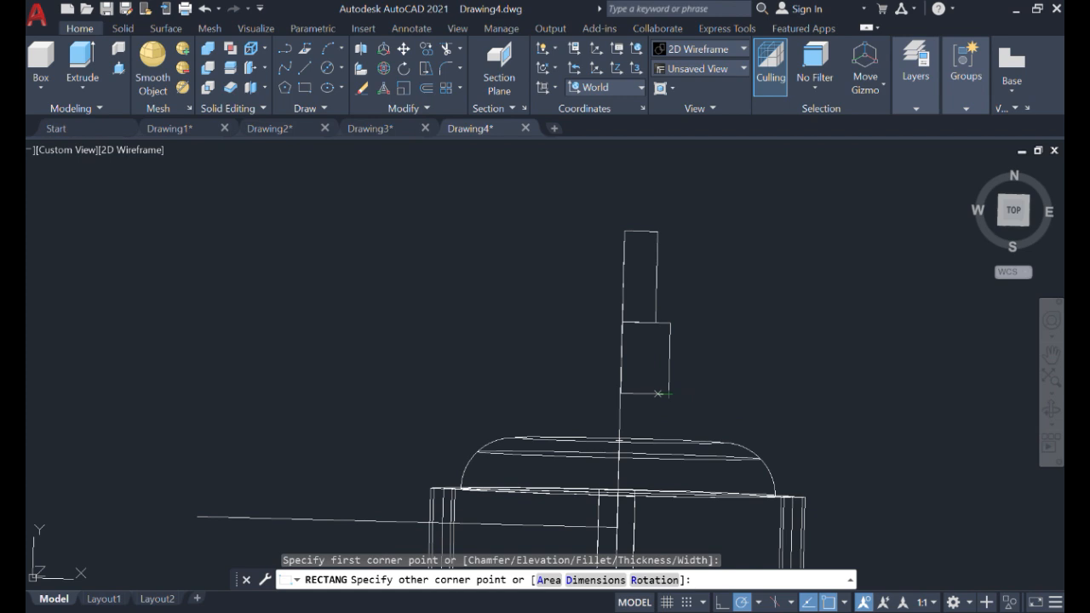
left_click(658, 394)
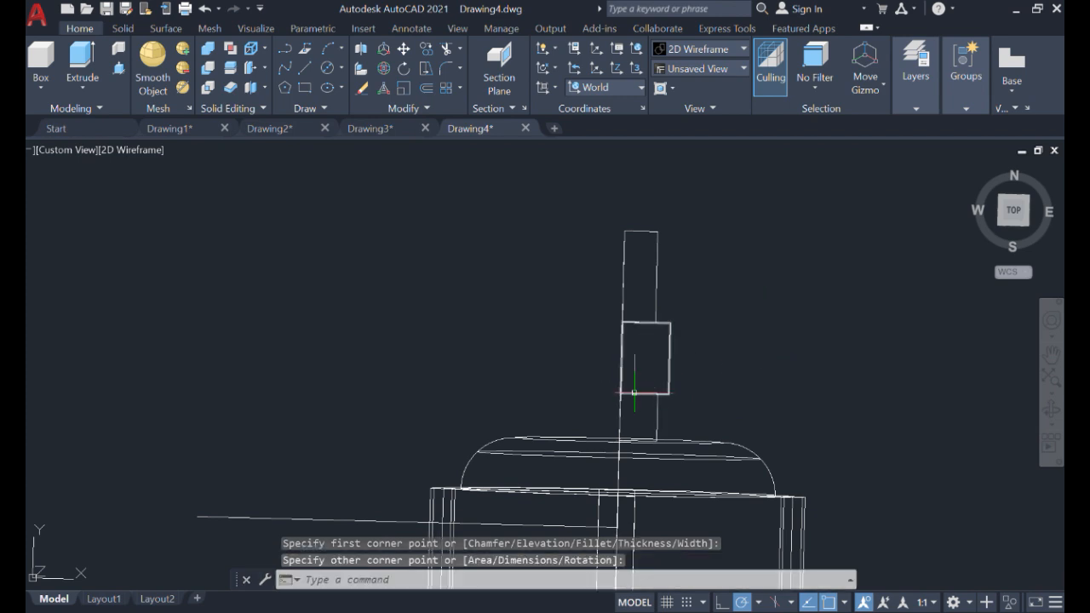
Revolve the three stacked rectangles 360 degrees about the vertical axis line, from the body's top to the line's upper end.
left_click(658, 415)
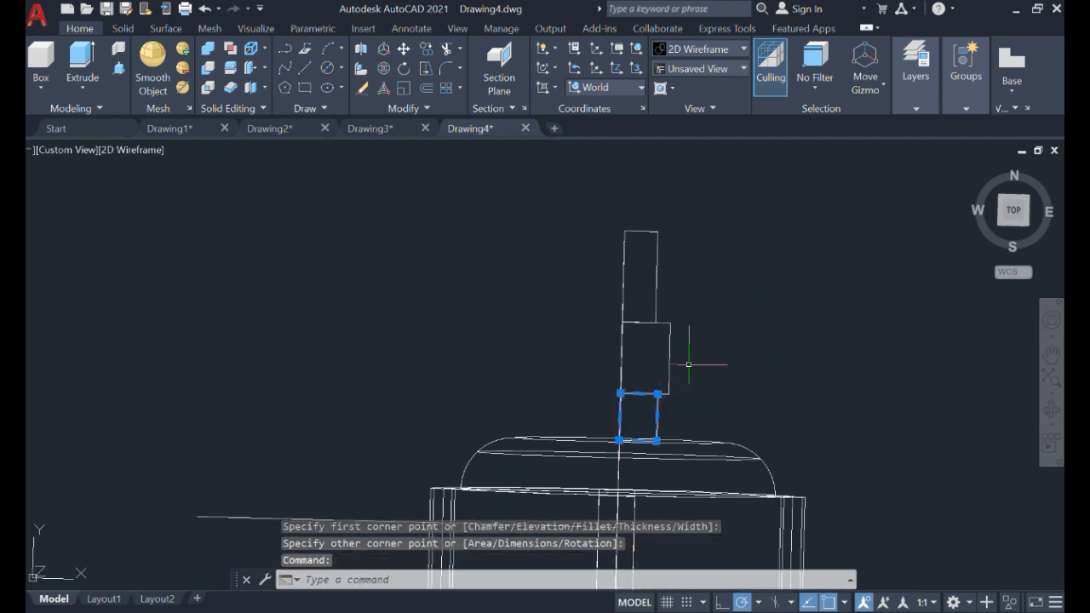
left_click(669, 346)
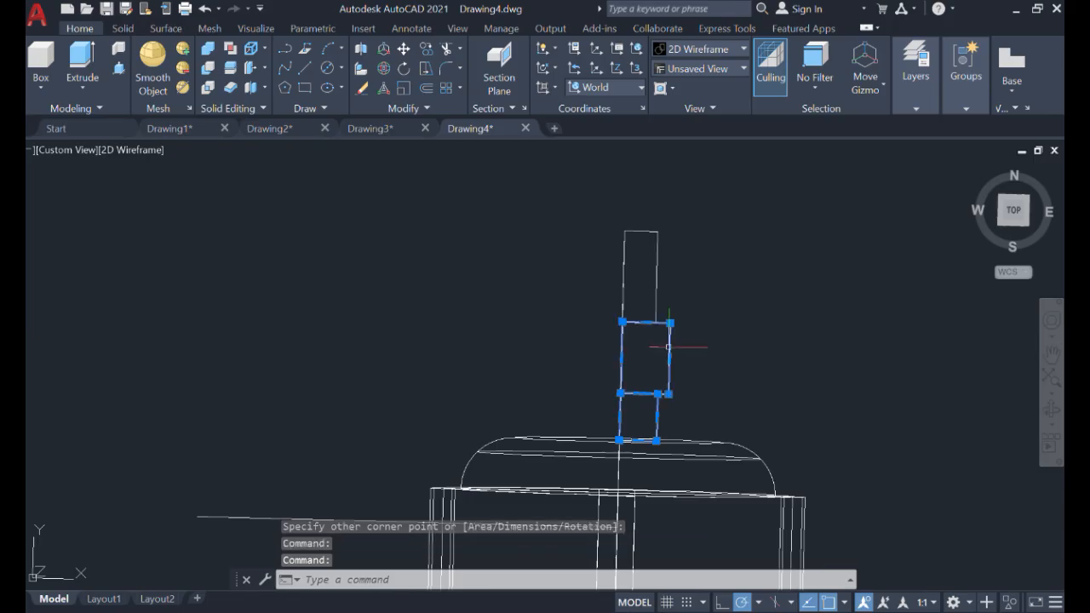
left_click(652, 290)
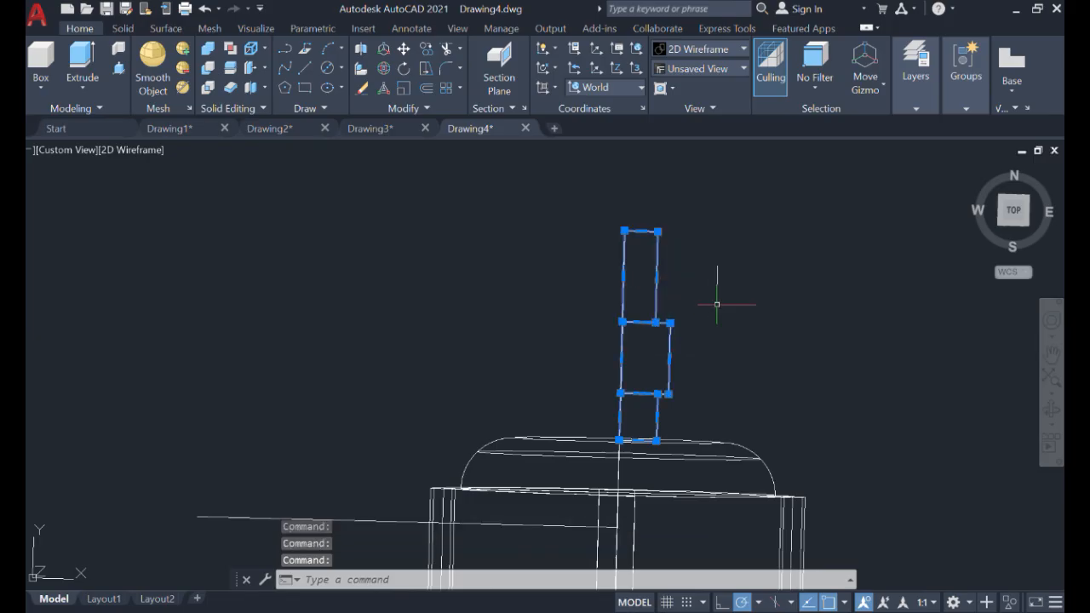
type("r")
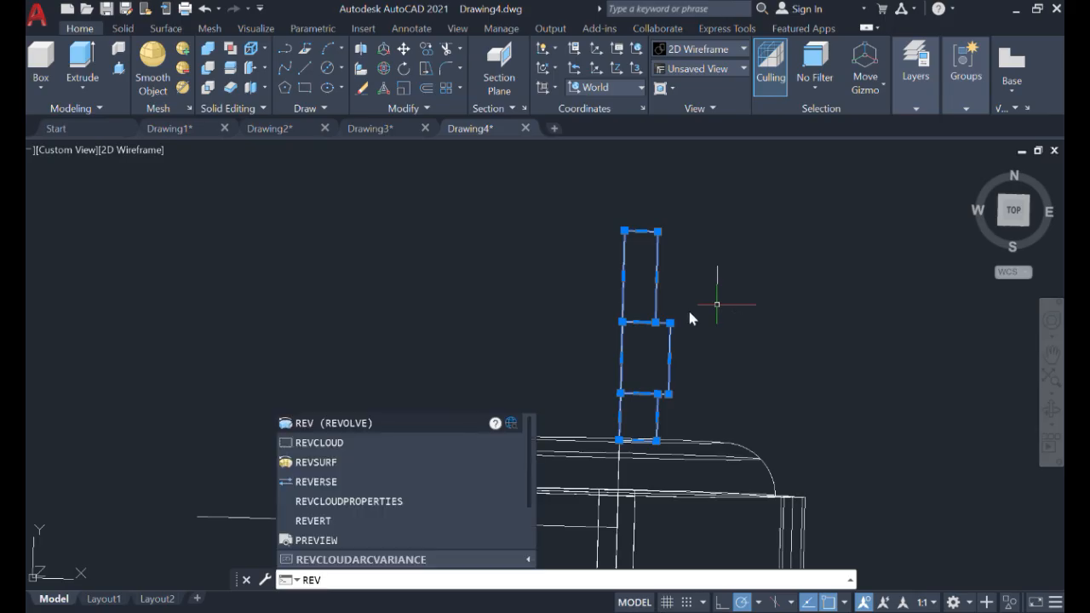
left_click(314, 423)
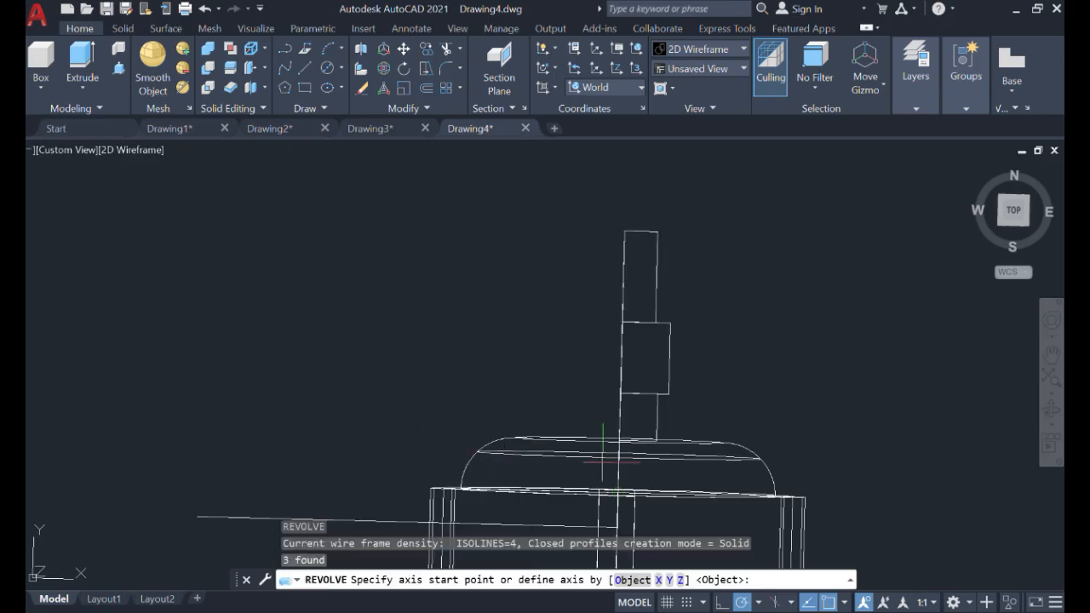
left_click(618, 441)
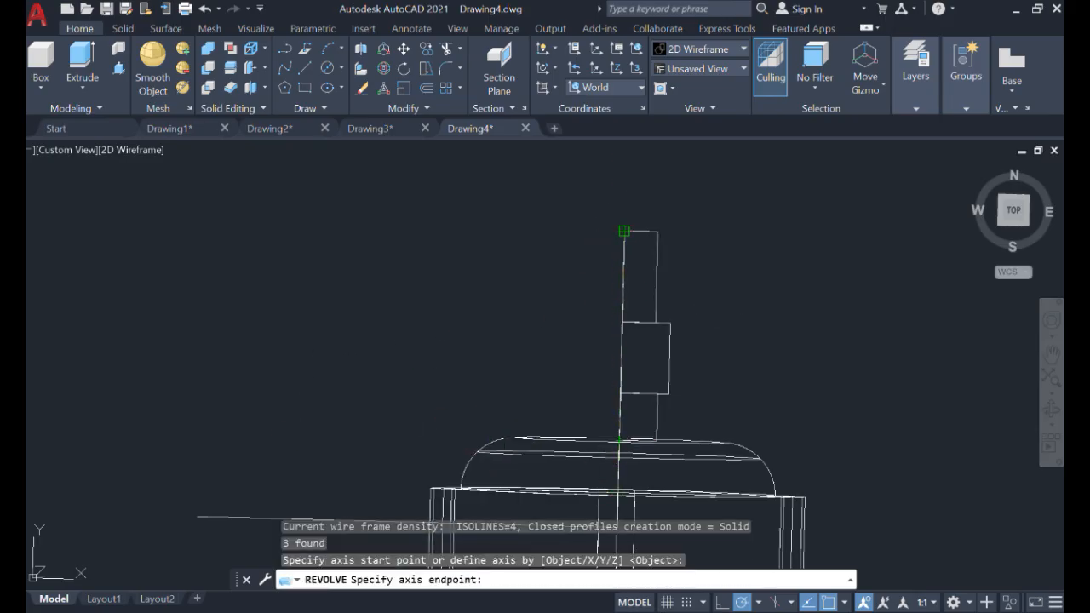
left_click(626, 231)
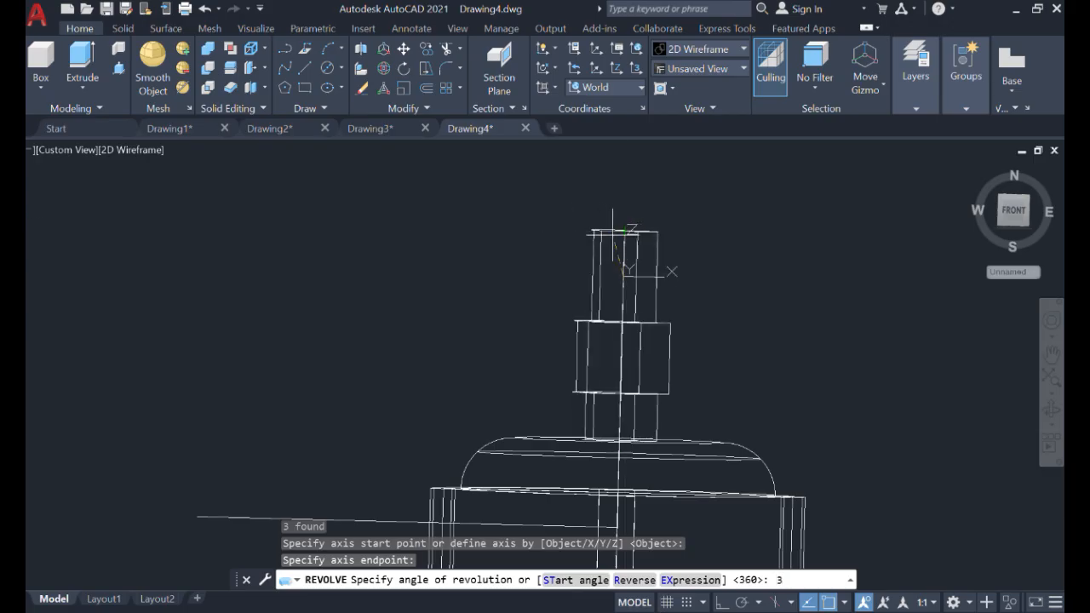
type("360")
key("Return")
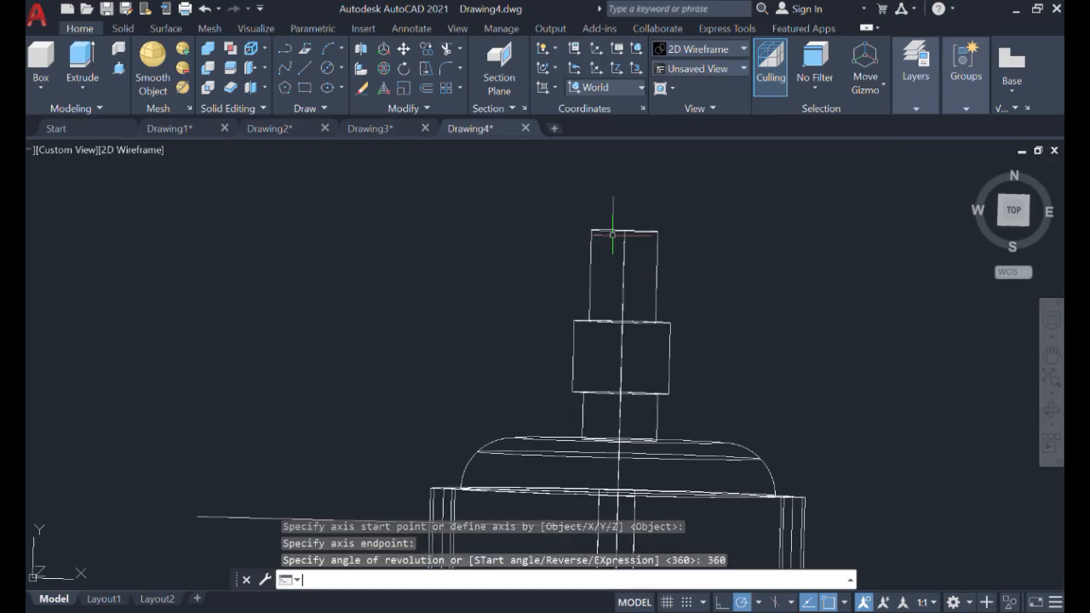
Orbit to a tilted view of the whole reactor and display it in the Shades of Gray visual style.
scroll(793, 322, "down", 2)
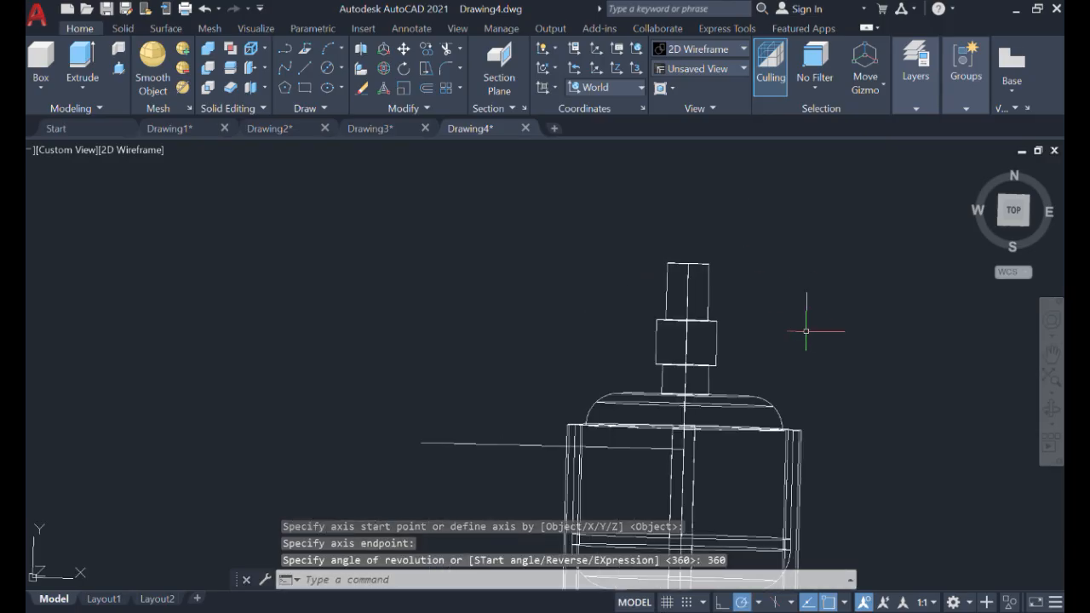
middle_click_drag(806, 331, 691, 193)
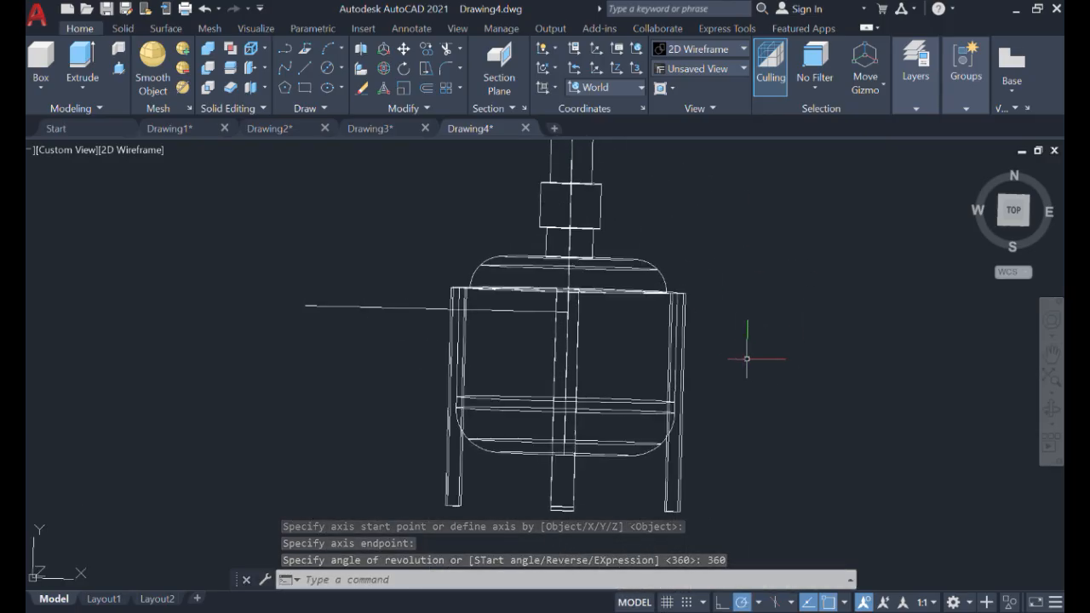
type("oe")
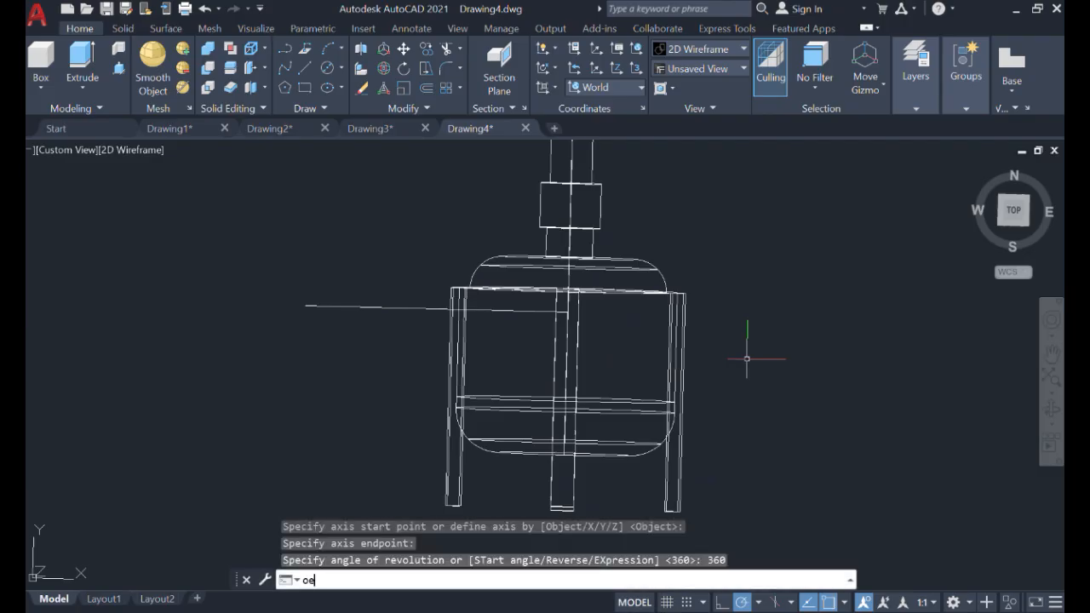
key("BackSpace")
type("r")
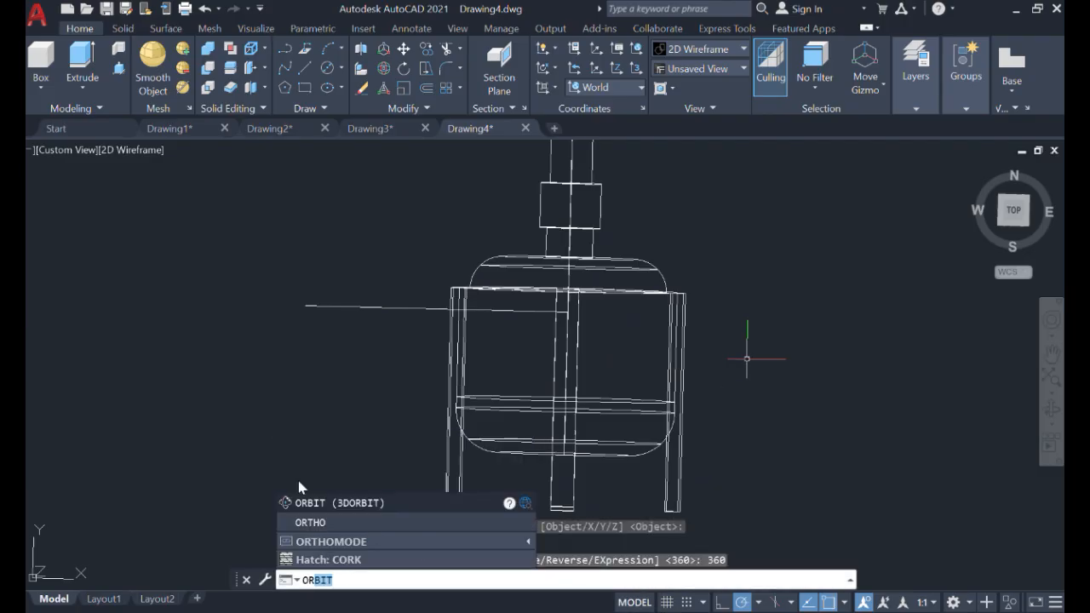
left_click(300, 502)
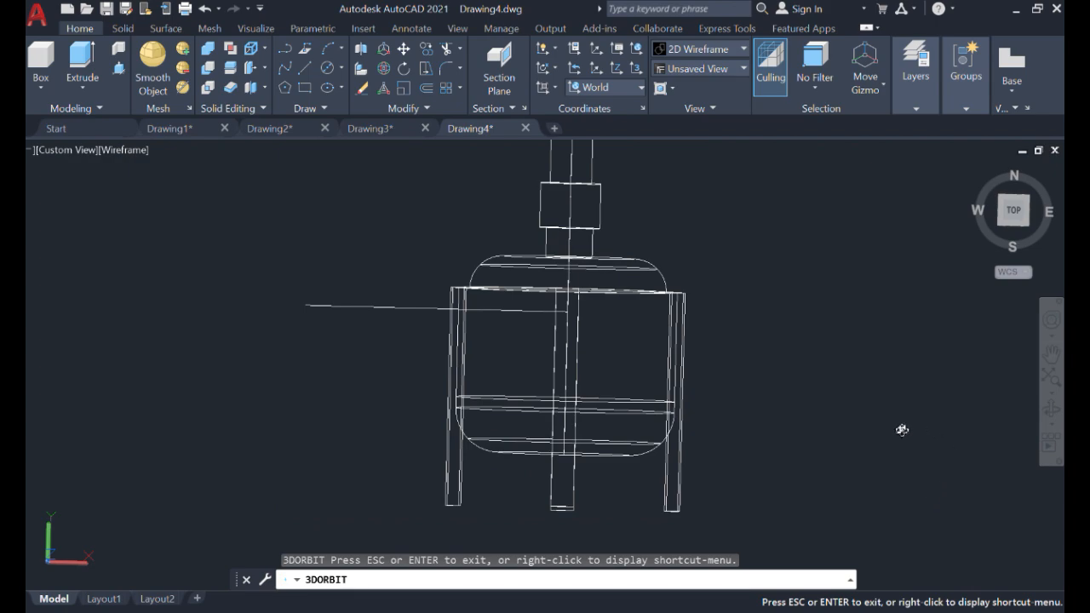
left_click_drag(902, 430, 980, 438)
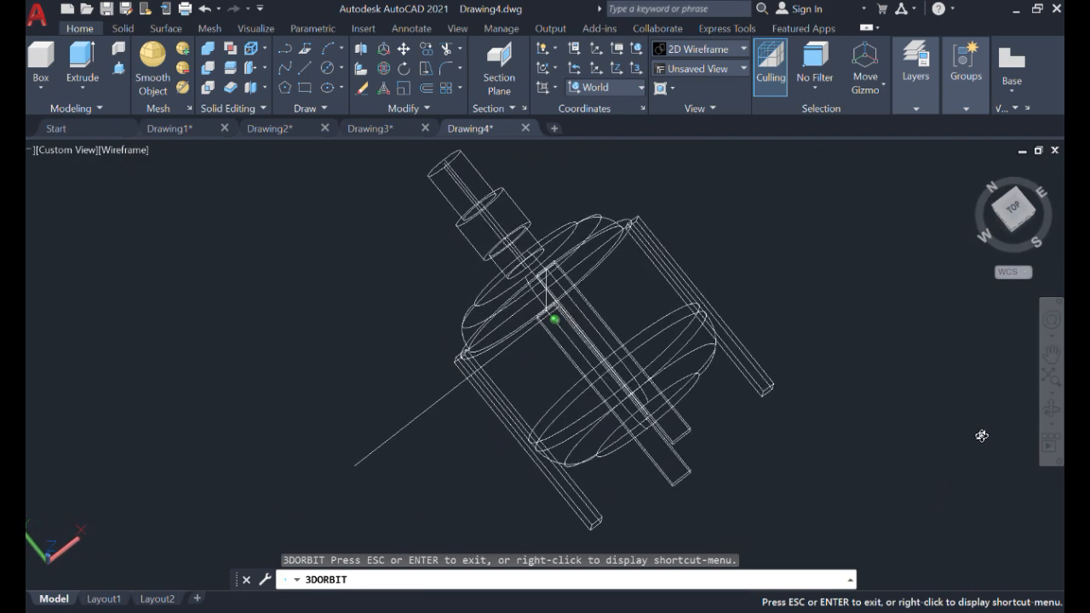
left_click(717, 48)
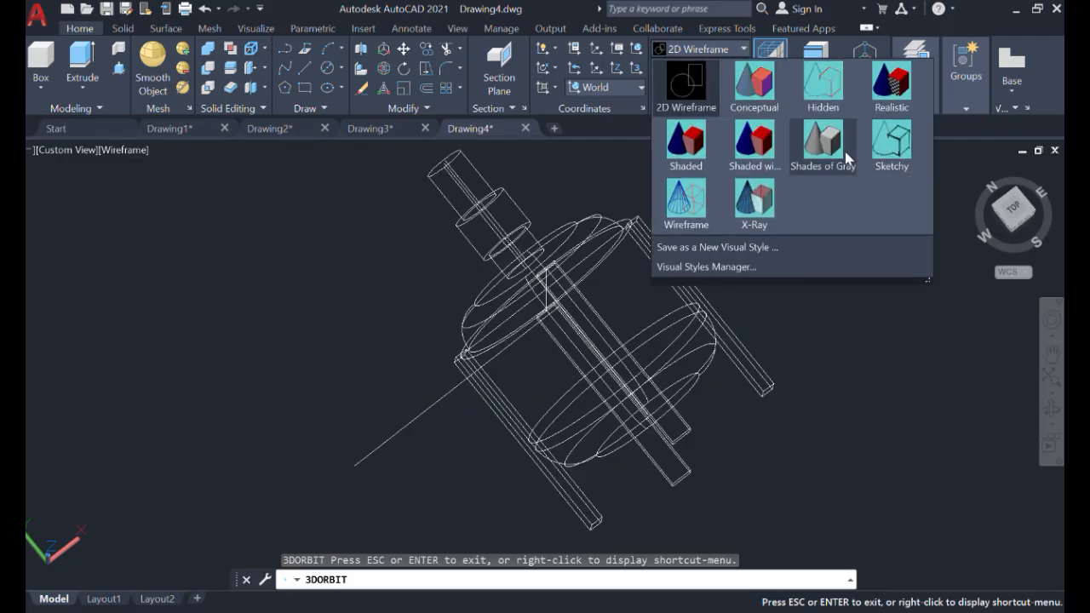
left_click(845, 158)
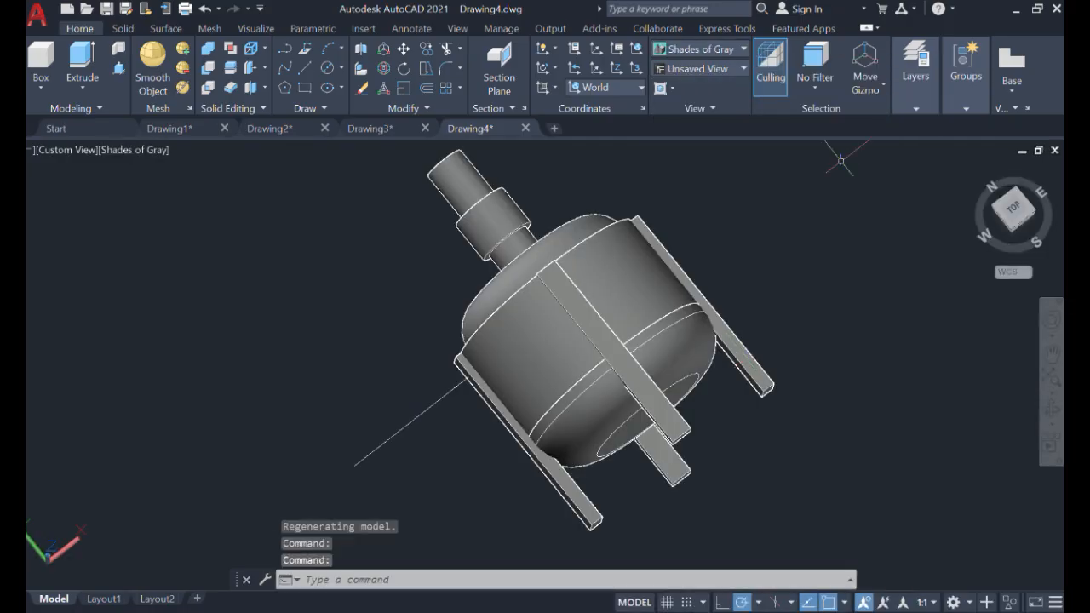
Orbit the reactor upright so its domed top and shaft face the viewer, and display it in the Realistic visual style.
left_click(1051, 411)
mouse_move(906, 325)
left_mouse_down()
mouse_move(887, 424)
mouse_move(783, 328)
mouse_move(533, 295)
mouse_move(348, 231)
mouse_move(418, 212)
mouse_move(626, 227)
mouse_move(486, 185)
mouse_move(502, 175)
mouse_move(516, 201)
mouse_move(778, 311)
mouse_move(723, 321)
mouse_move(630, 273)
mouse_move(460, 175)
mouse_move(463, 143)
left_mouse_up()
mouse_move(661, 367)
left_mouse_down()
mouse_move(769, 435)
mouse_move(754, 306)
mouse_move(786, 369)
mouse_move(789, 345)
mouse_move(779, 365)
mouse_move(761, 304)
left_mouse_up()
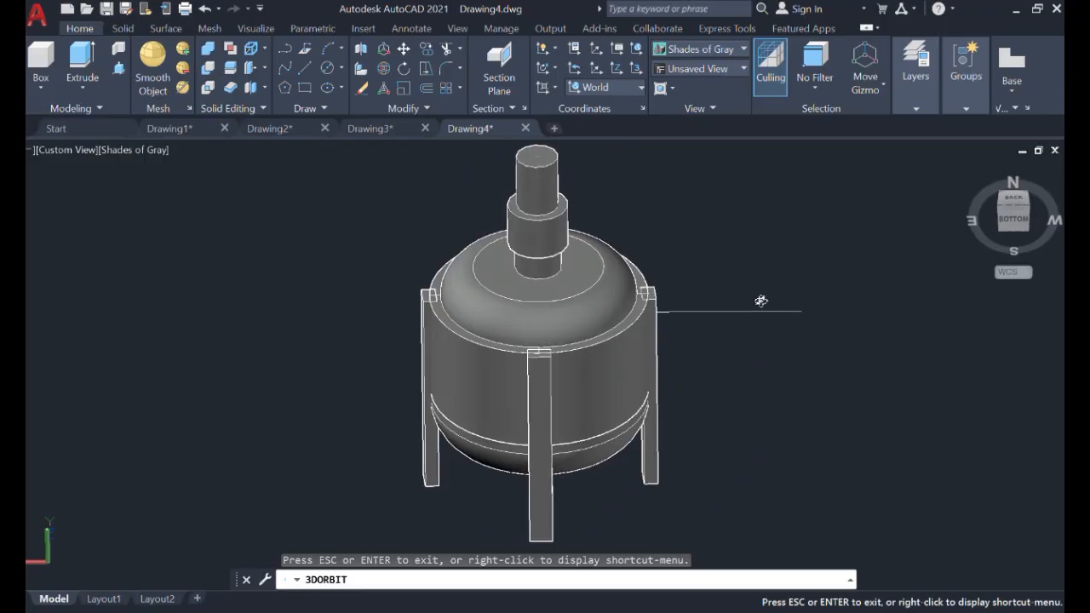
left_click(698, 49)
left_click(907, 91)
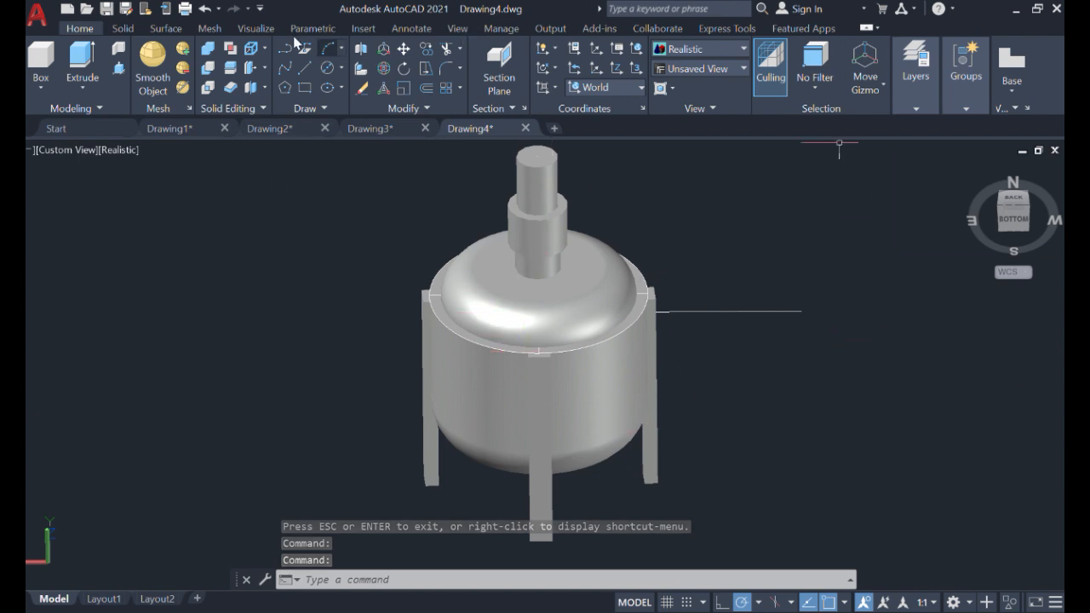
Apply the Warm-Cool Face Style to the reactor's display.
left_click(252, 29)
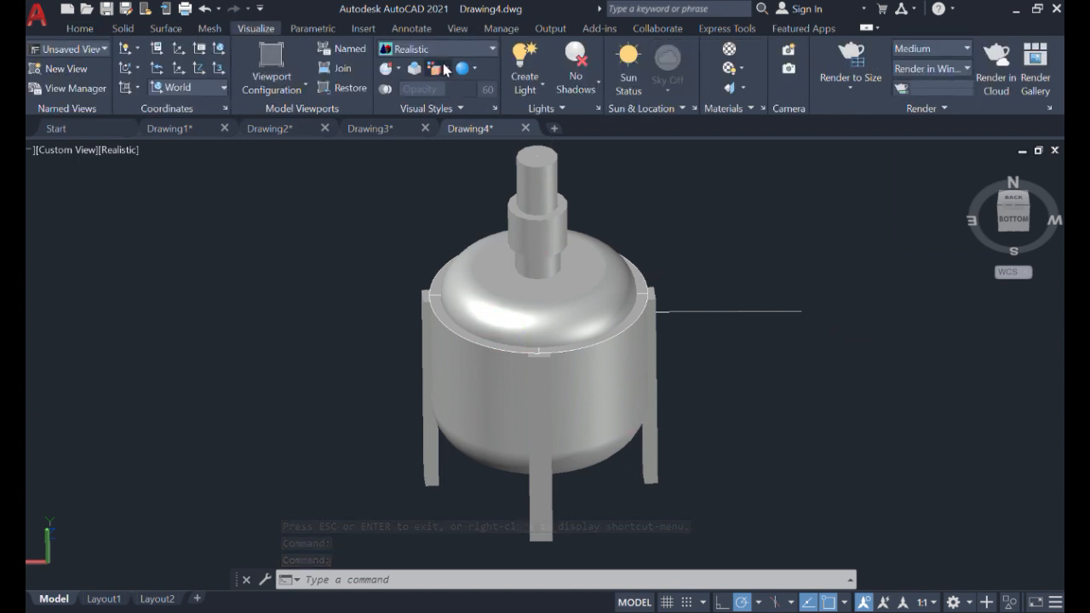
left_click(474, 70)
left_click(511, 161)
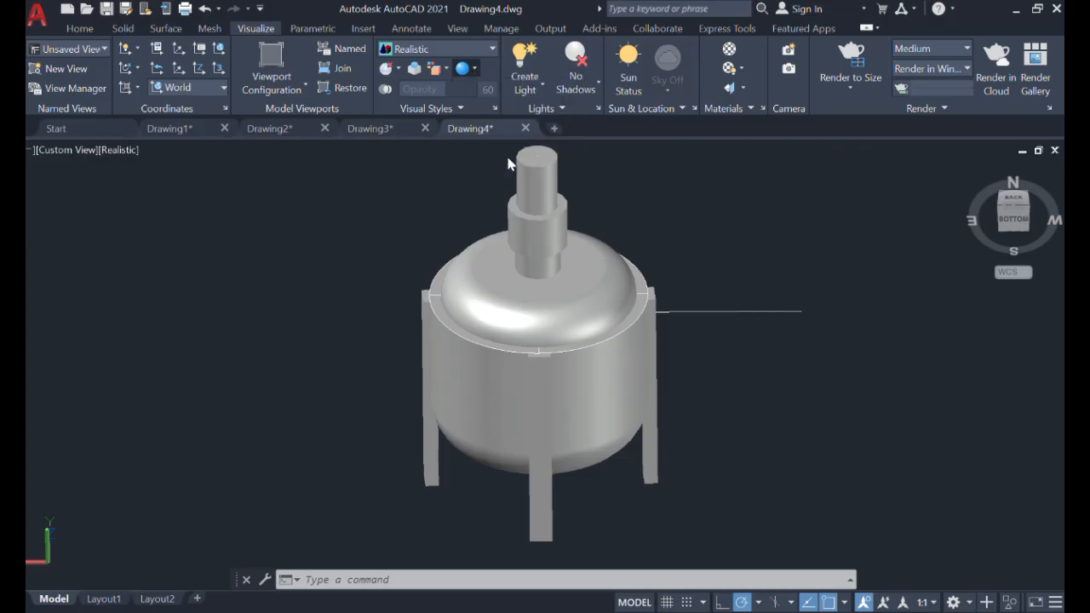
left_click(842, 319)
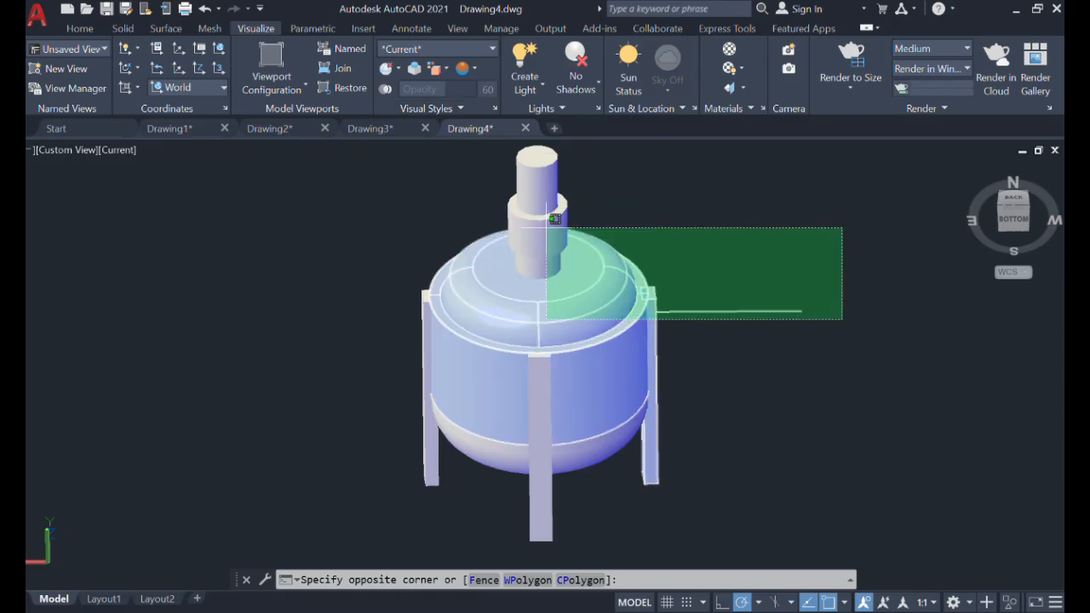
key("Escape")
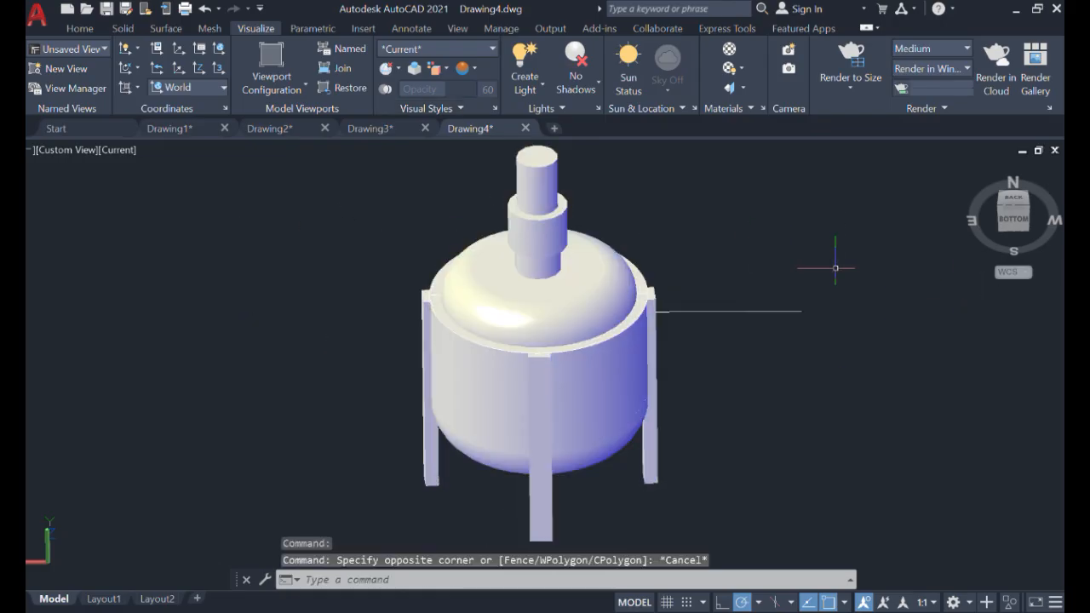
Switch the reactor's display to the Realistic Face Style.
left_click(478, 75)
left_click(488, 97)
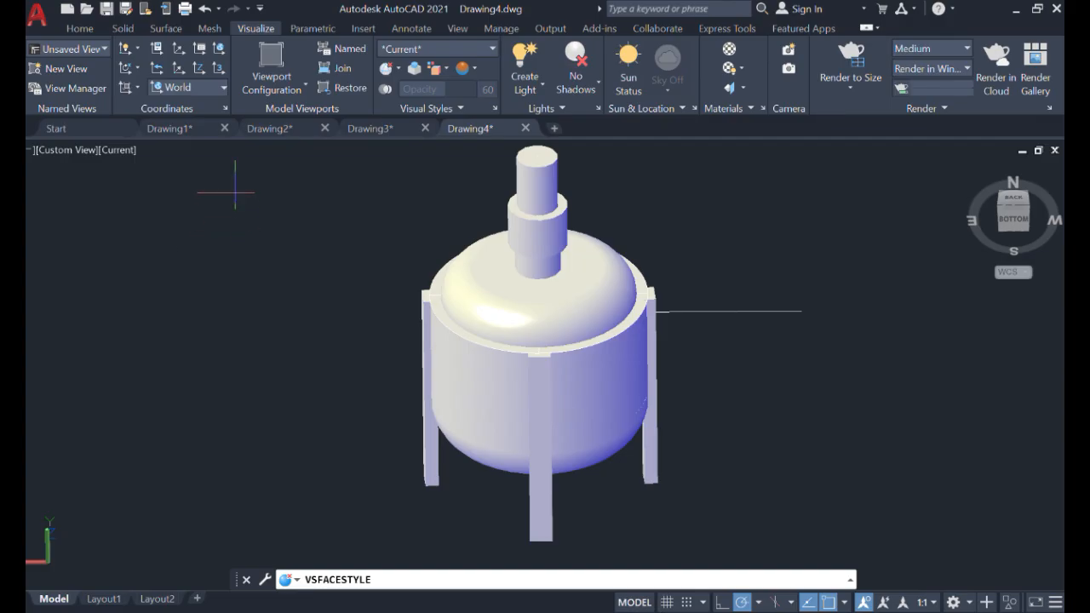
left_click(475, 66)
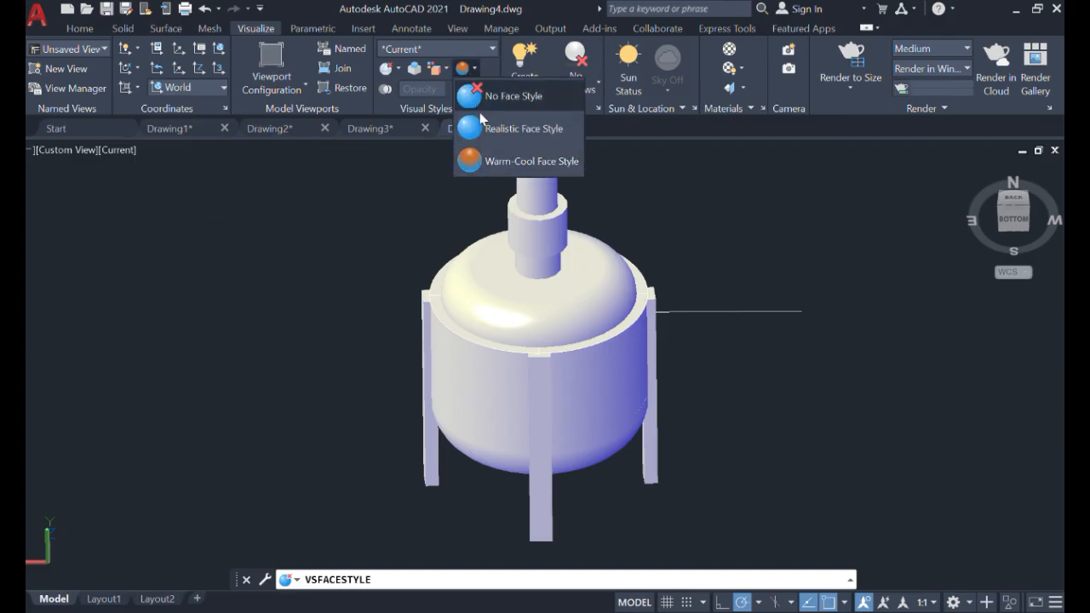
left_click(499, 128)
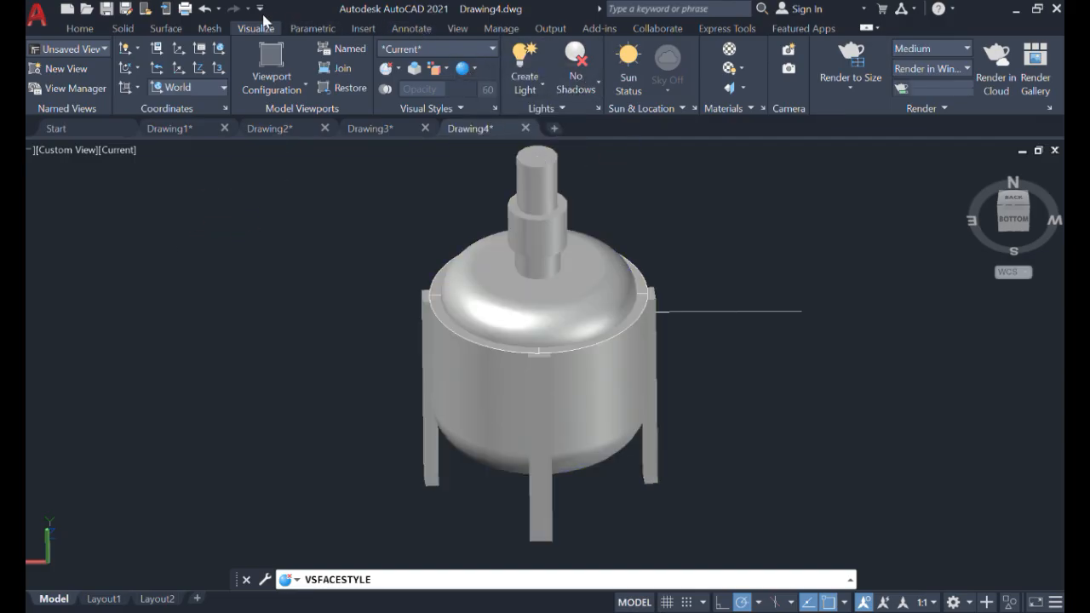
left_click(81, 29)
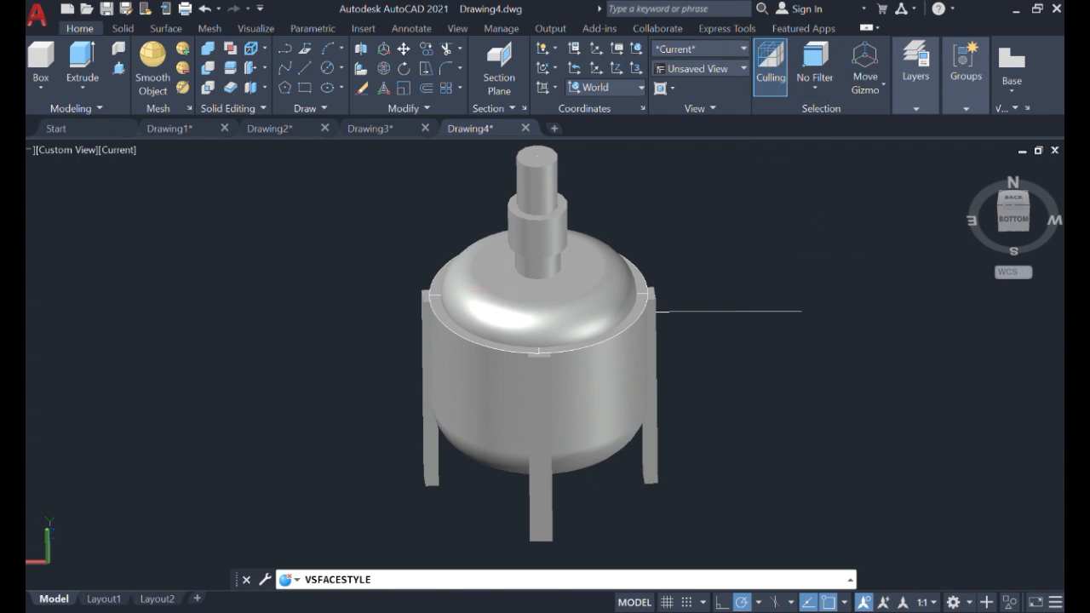
left_click(795, 299)
key("Escape")
key("Escape")
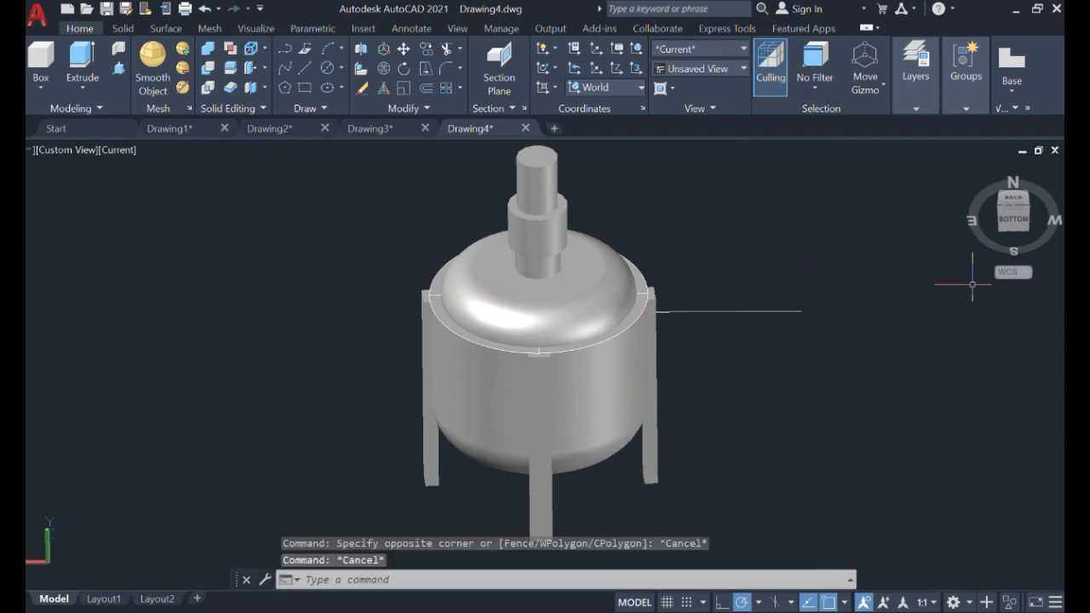
left_click(789, 434)
left_click(319, 203)
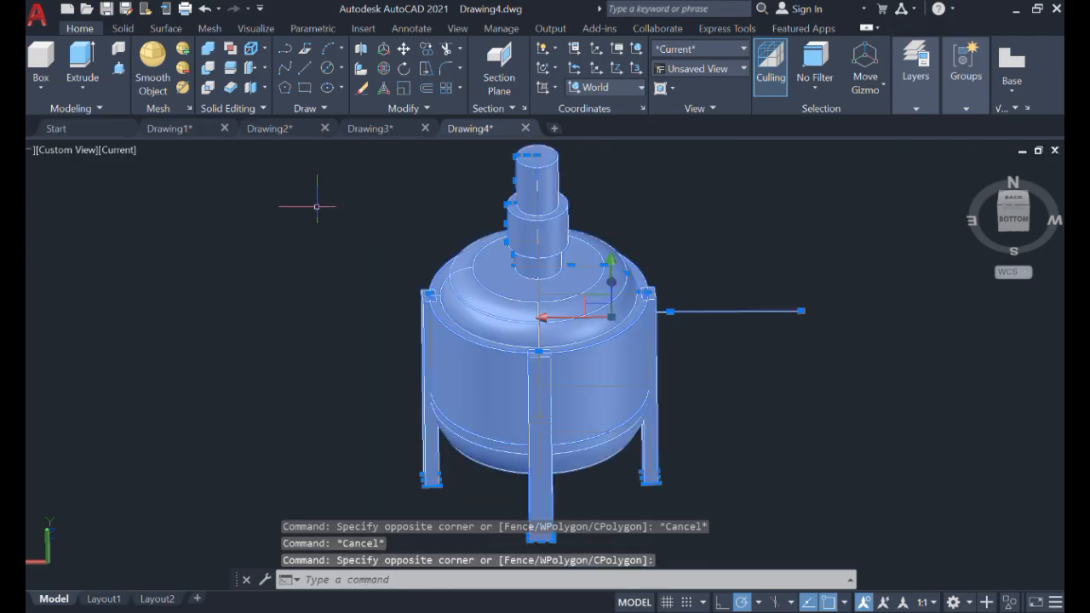
key("Escape")
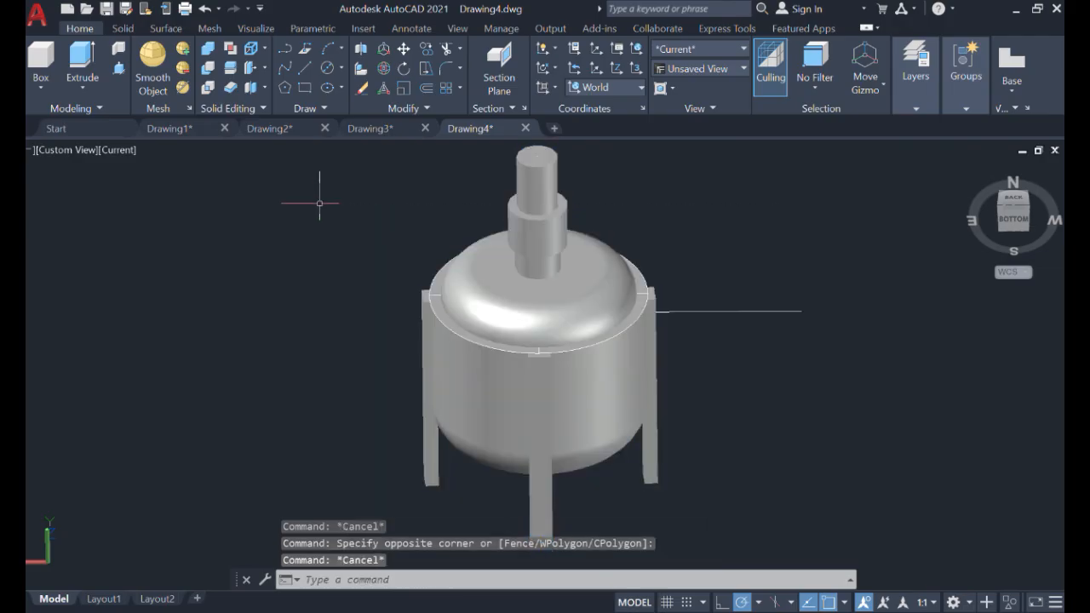
left_click(211, 33)
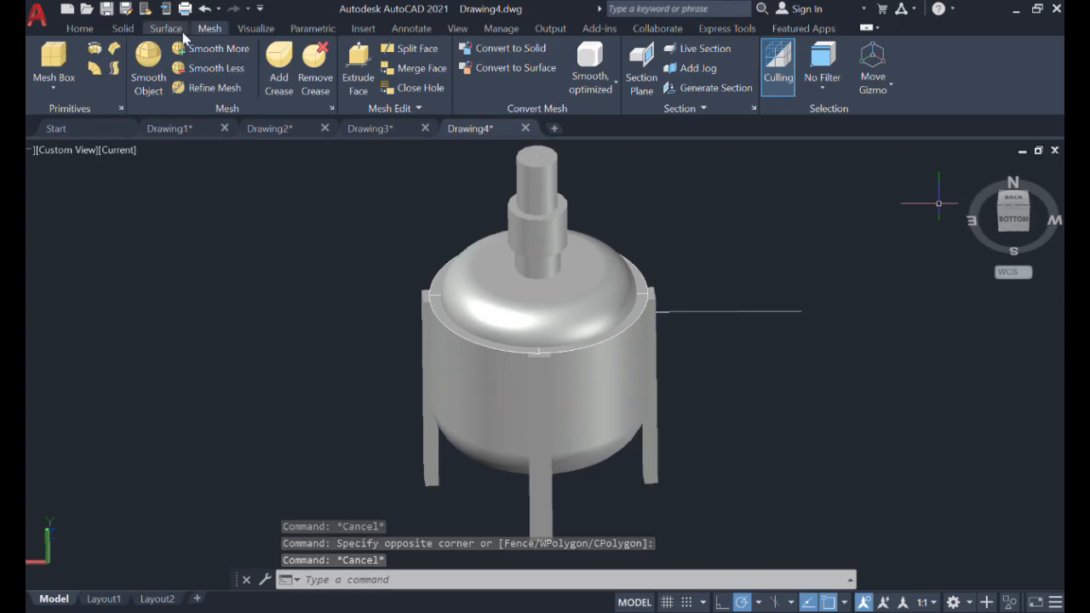
left_click(166, 28)
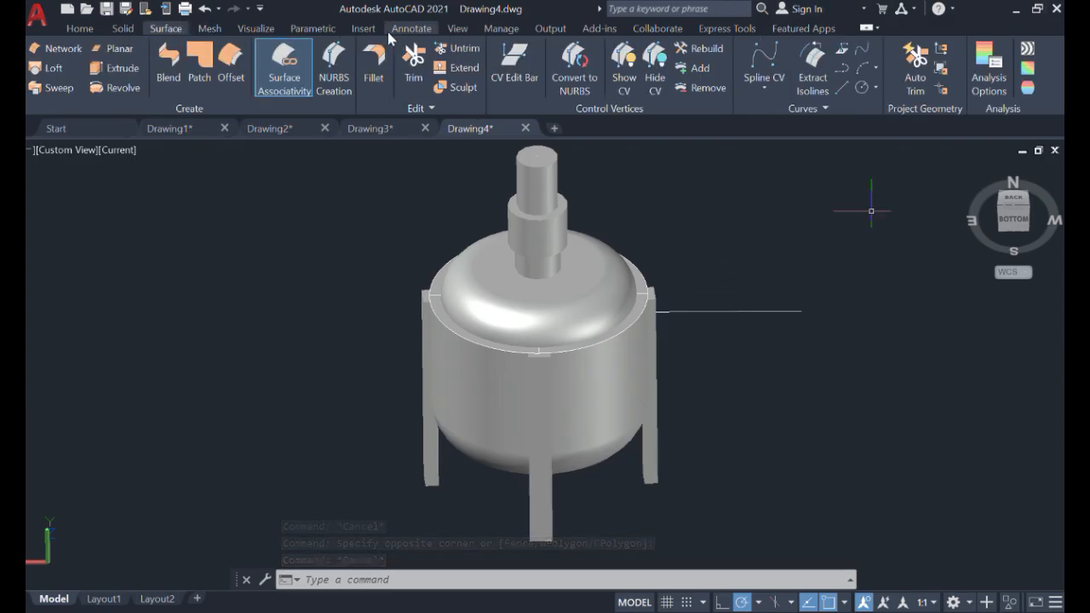
left_click(299, 26)
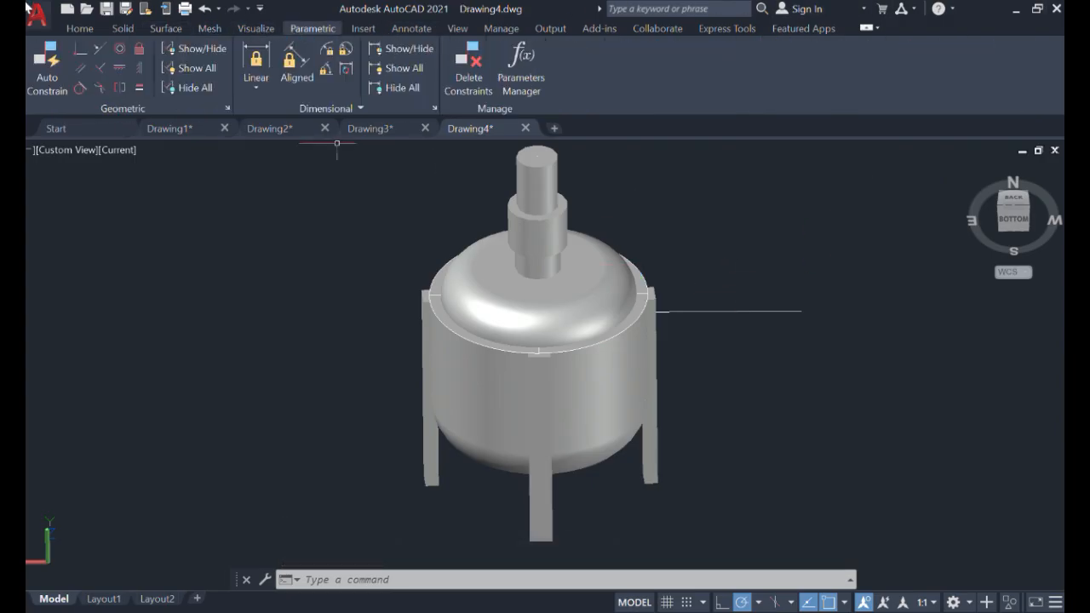
left_click(117, 31)
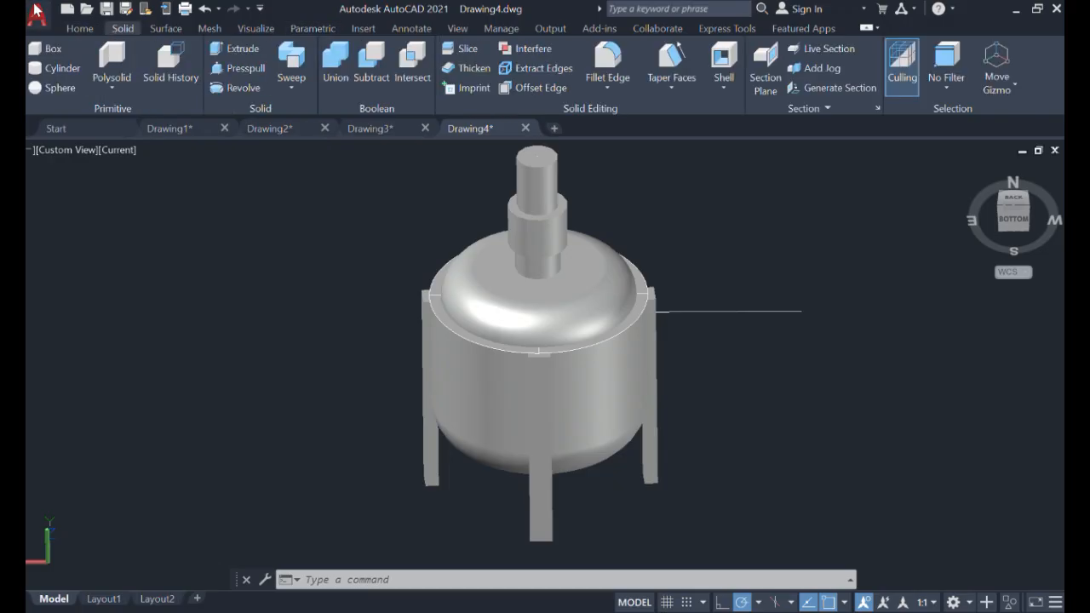
left_click(70, 29)
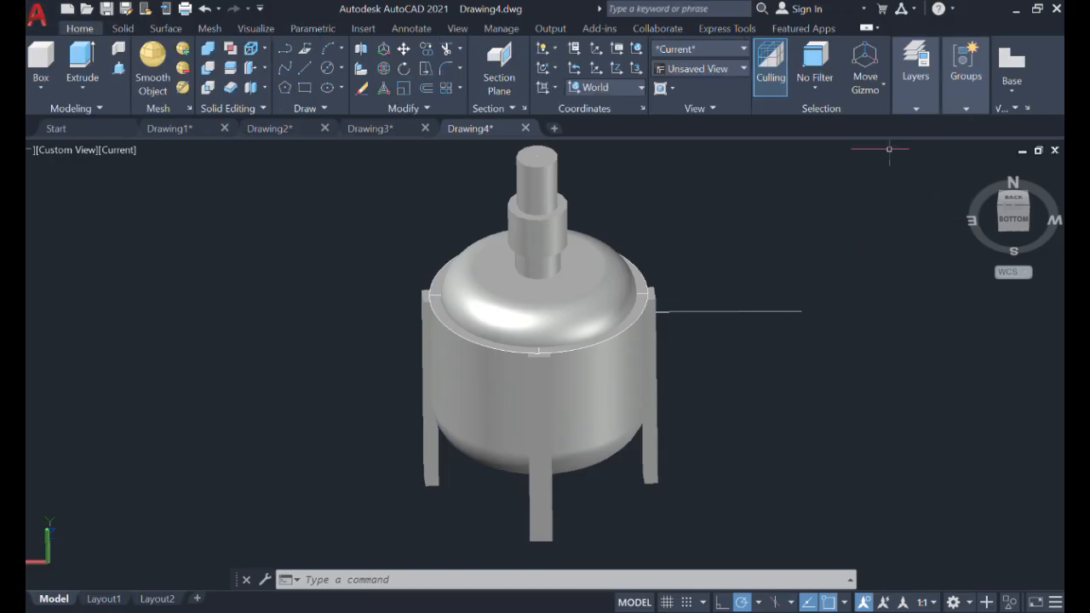
Preview the reactor in the Conceptual, Hidden and Shaded visual styles.
left_click(744, 51)
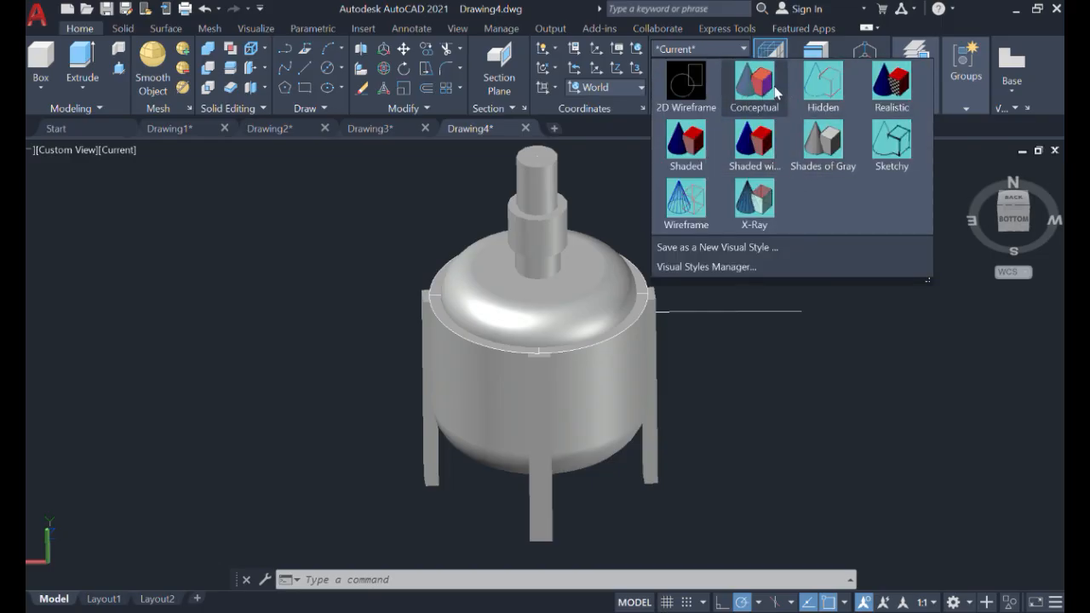
left_click(744, 95)
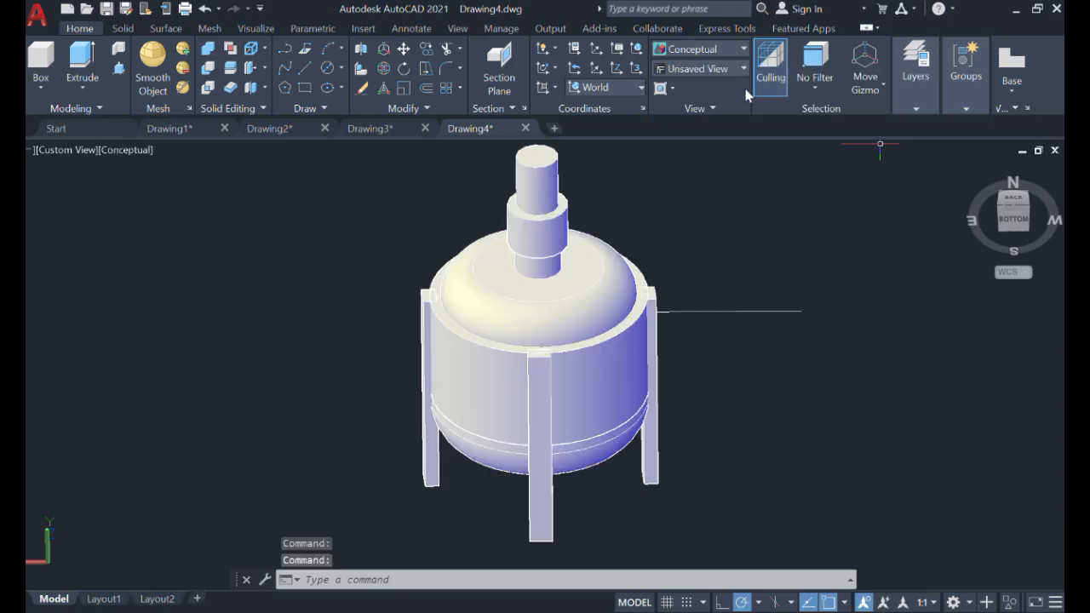
left_click(730, 56)
left_click(818, 95)
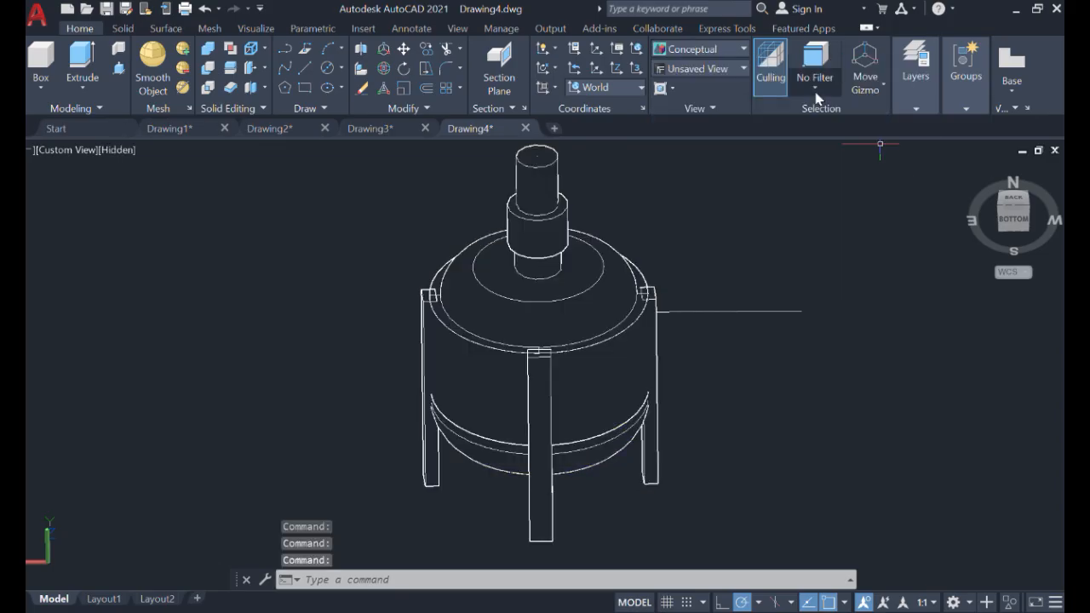
left_click(748, 51)
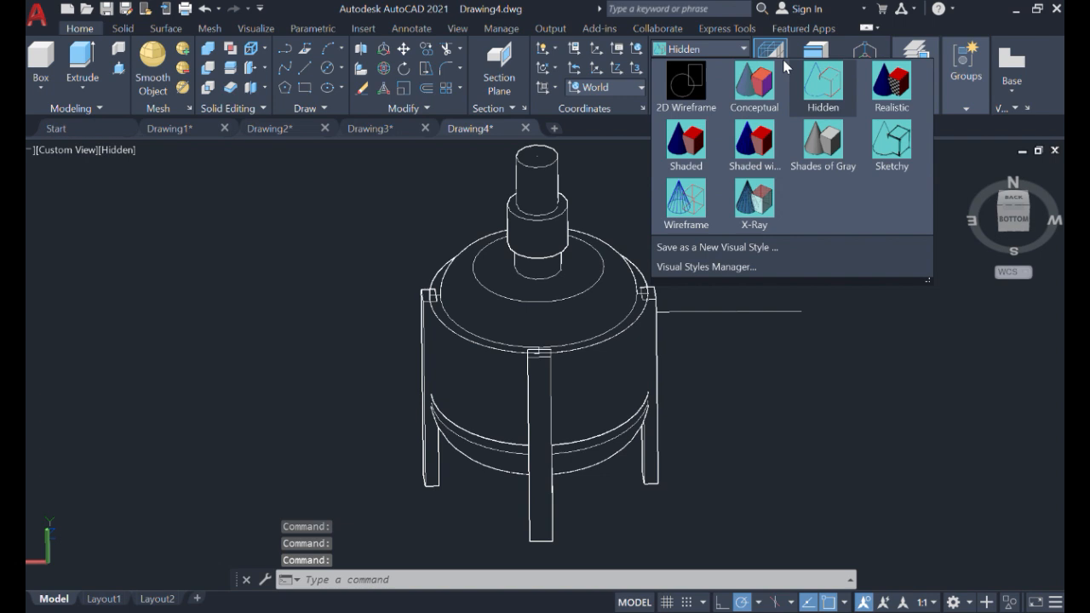
left_click(686, 138)
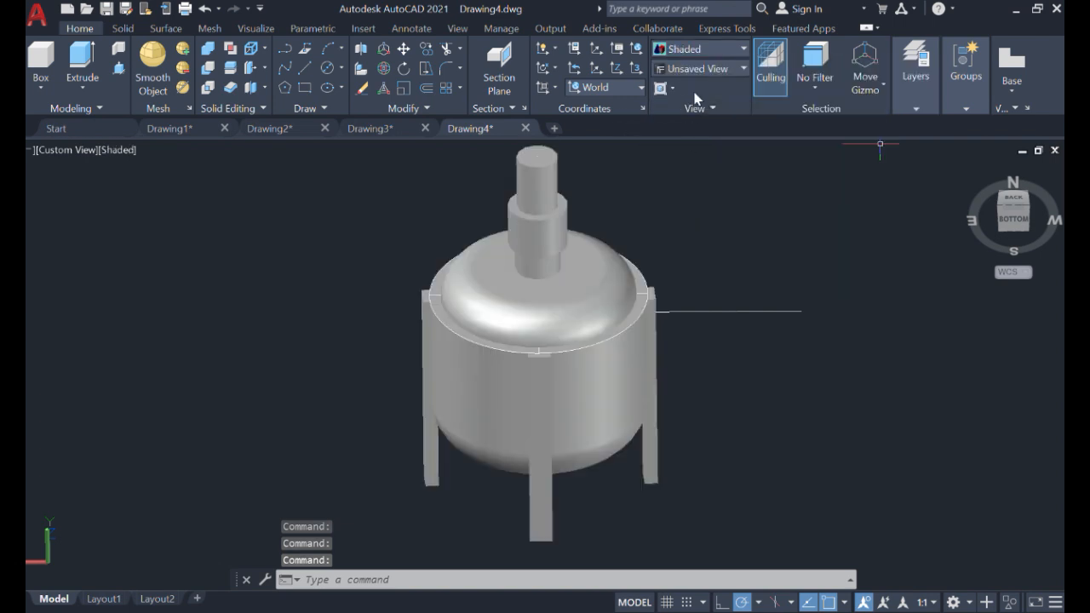
Preview the reactor in the Shaded with edges, Sketchy, Wireframe and X-Ray visual styles.
left_click(723, 54)
left_click(755, 141)
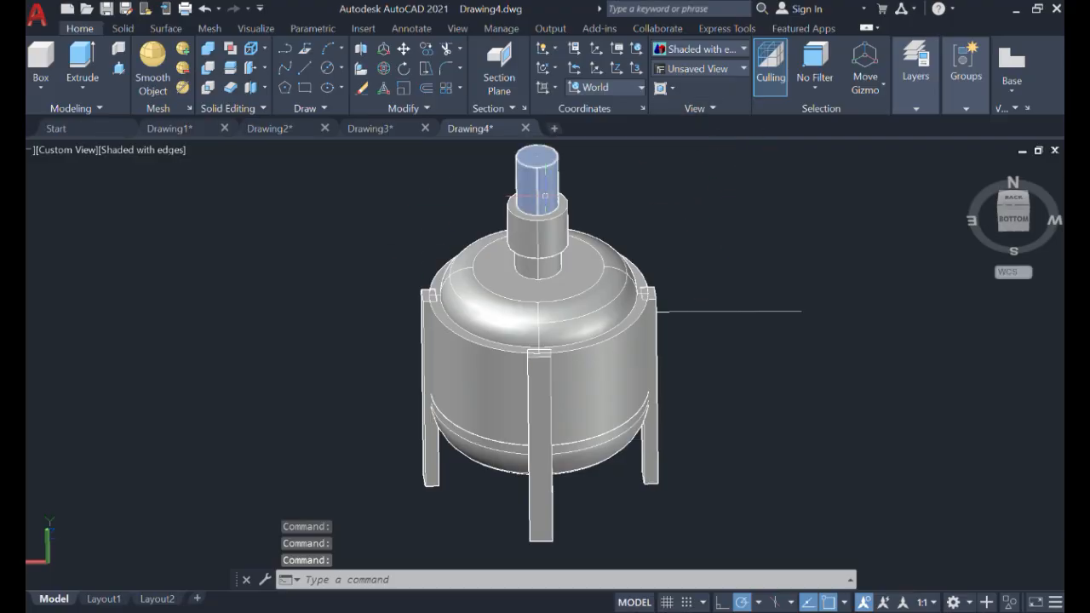
left_click(736, 49)
left_click(890, 162)
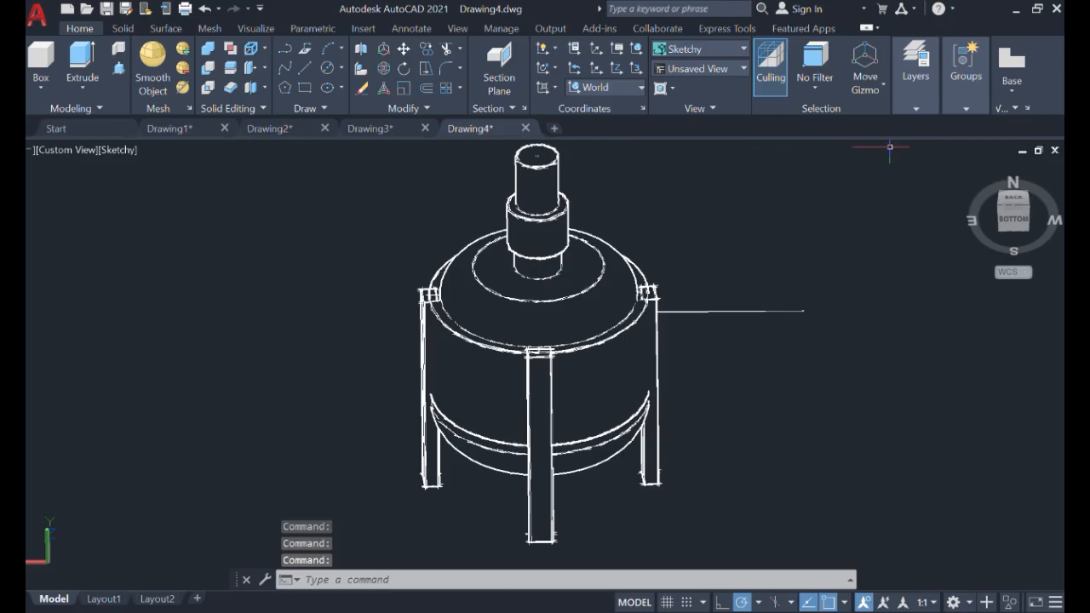
left_click(728, 51)
left_click(677, 206)
left_click(741, 49)
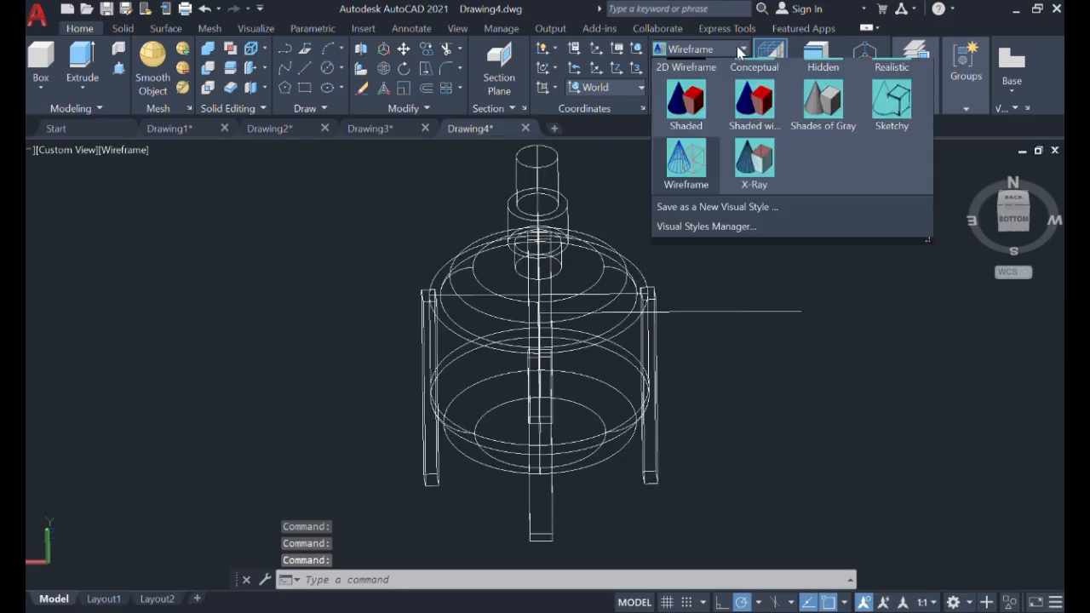
left_click(742, 187)
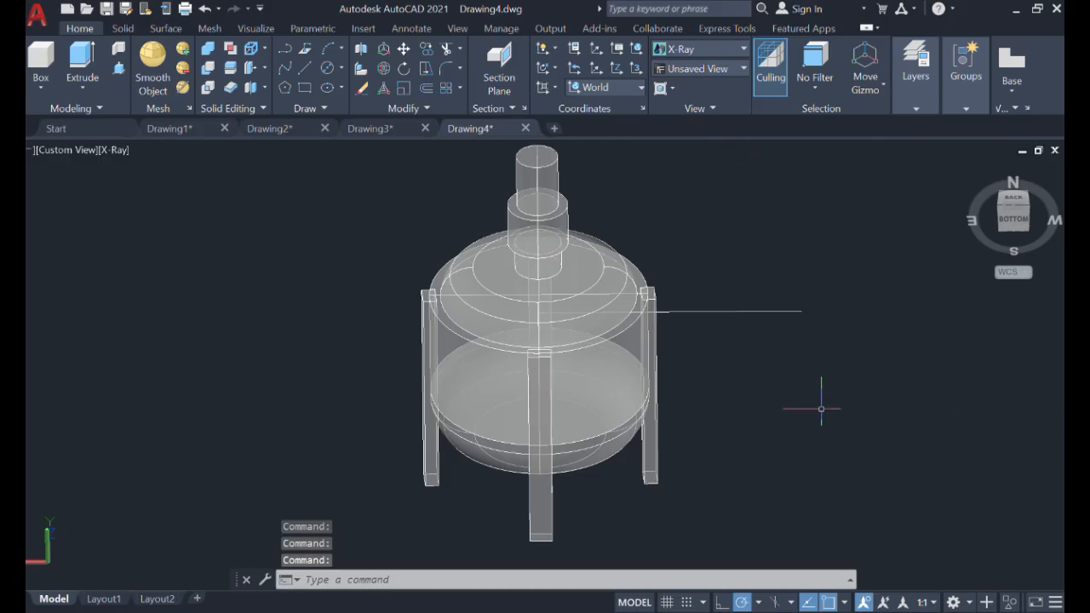
Orbit the reactor to a tilted view from above its shaft and set the visual style to Shades of Gray.
middle_click_drag(787, 416, 823, 392)
left_click_drag(840, 389, 841, 396)
type("ORBIT")
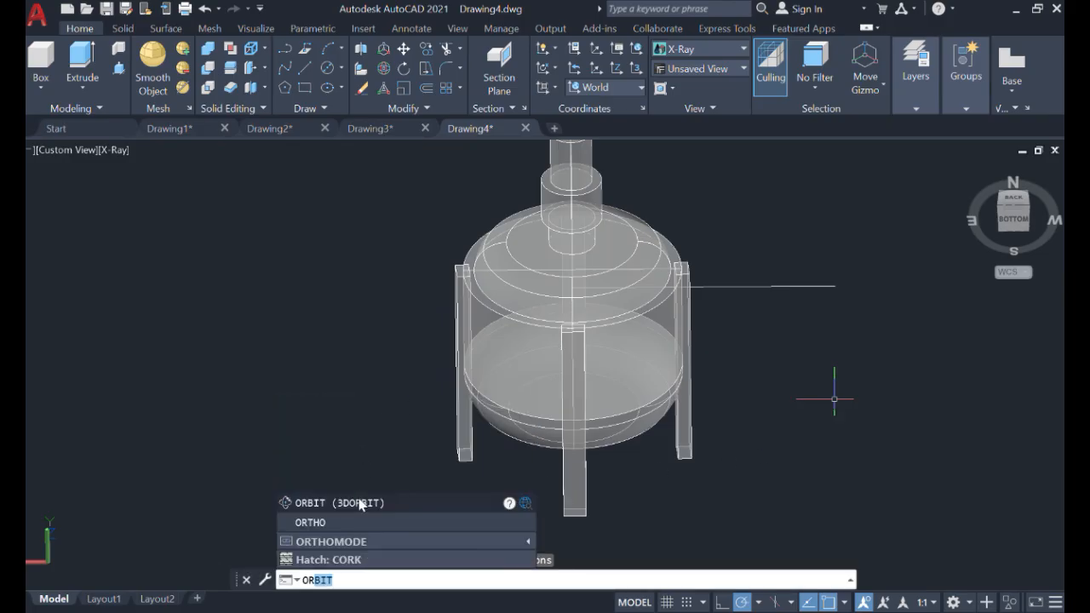
left_click(360, 503)
left_click_drag(863, 425, 804, 432)
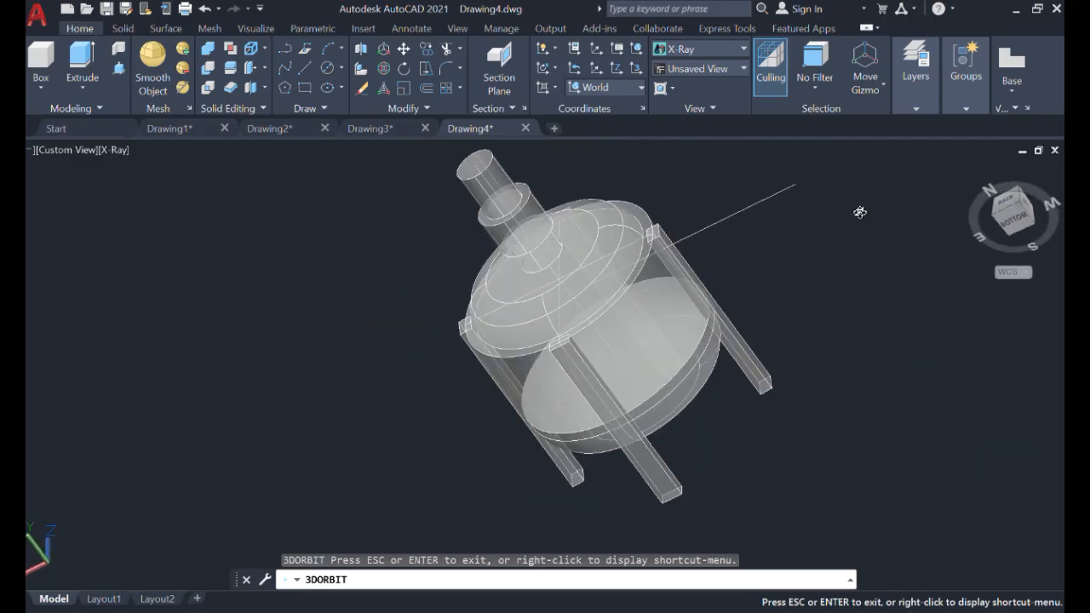
left_click(745, 49)
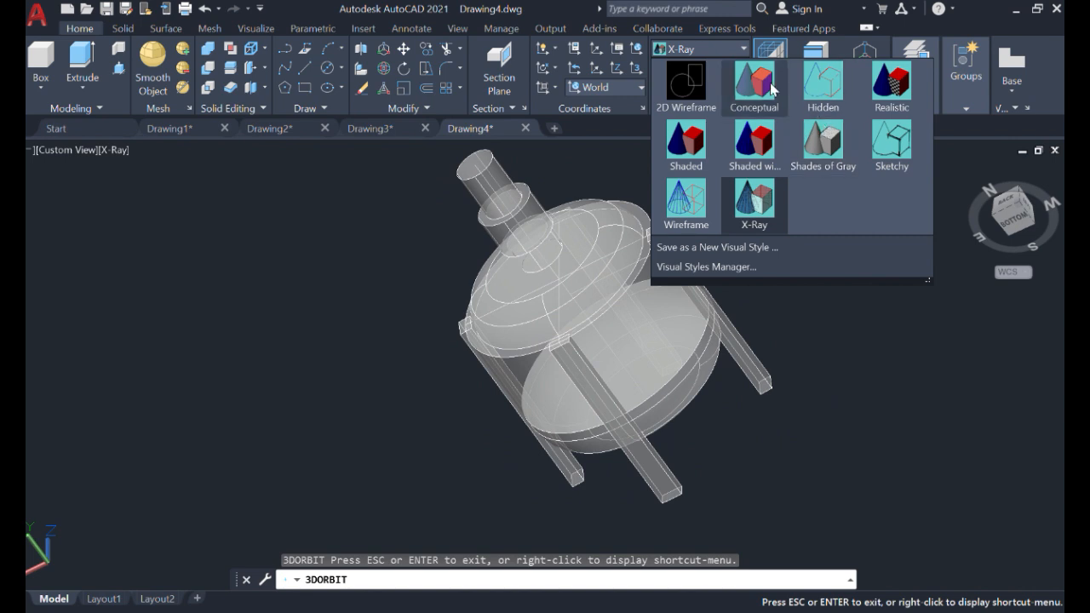
left_click(838, 158)
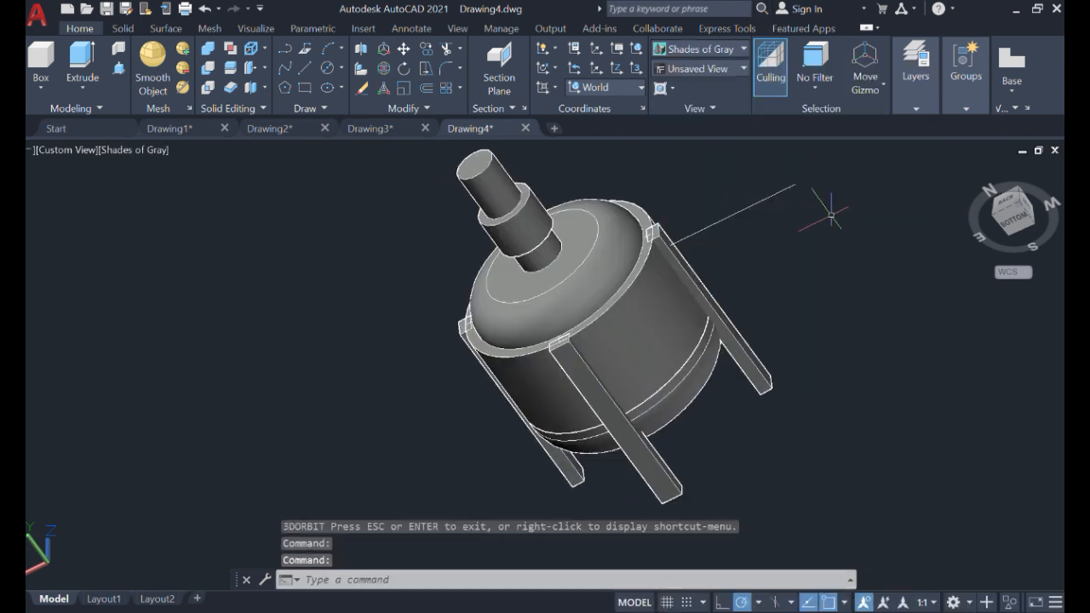